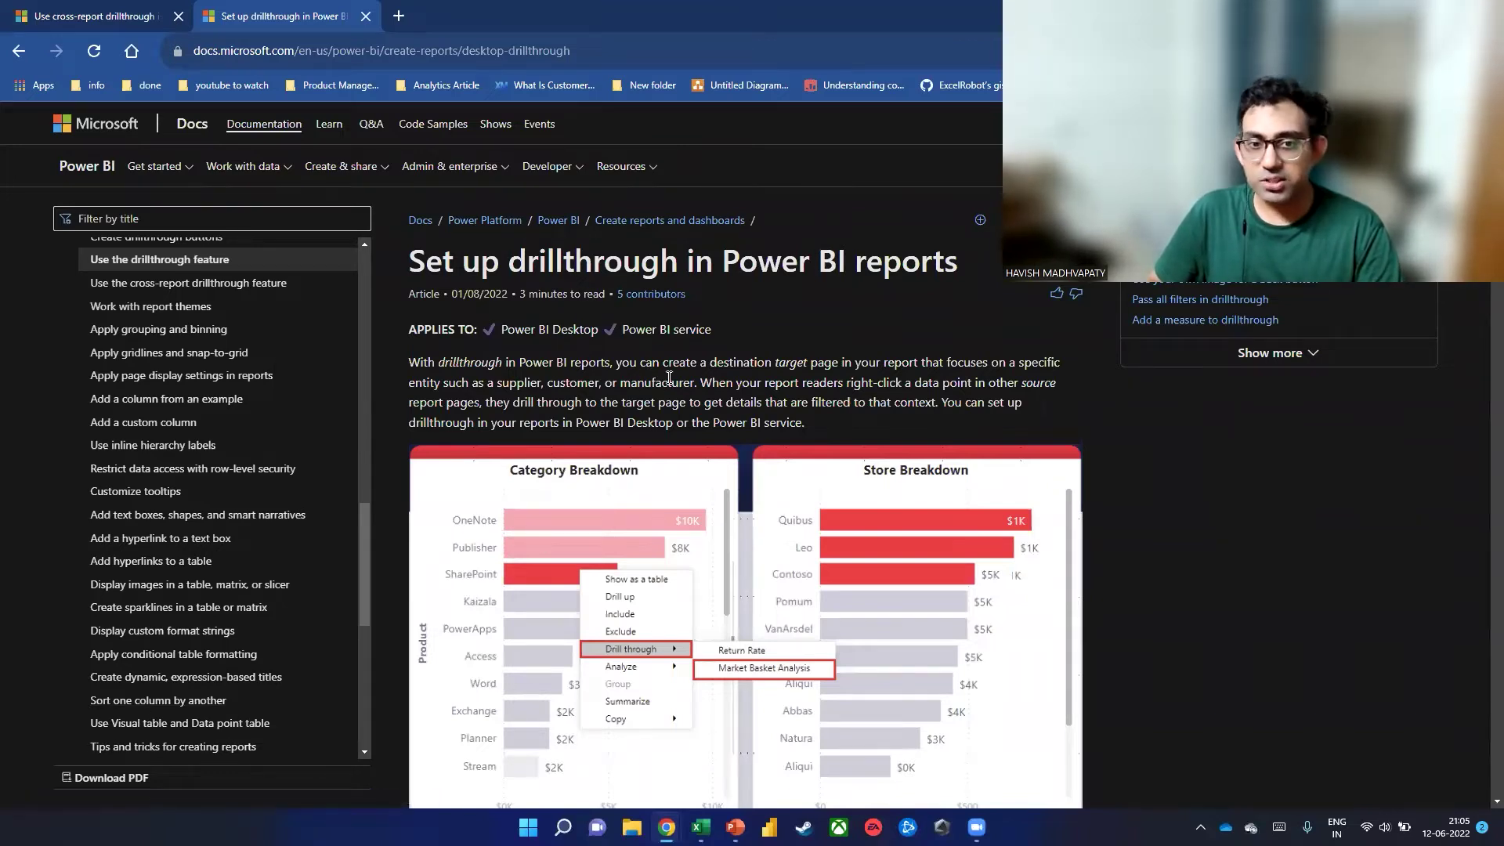
Step: Read the introduction to the drillthrough article, covering the target page, the source data point and the filtered context
{"action": "left_click_drag", "start_coordinate": [708, 363], "coordinate": [867, 363]}
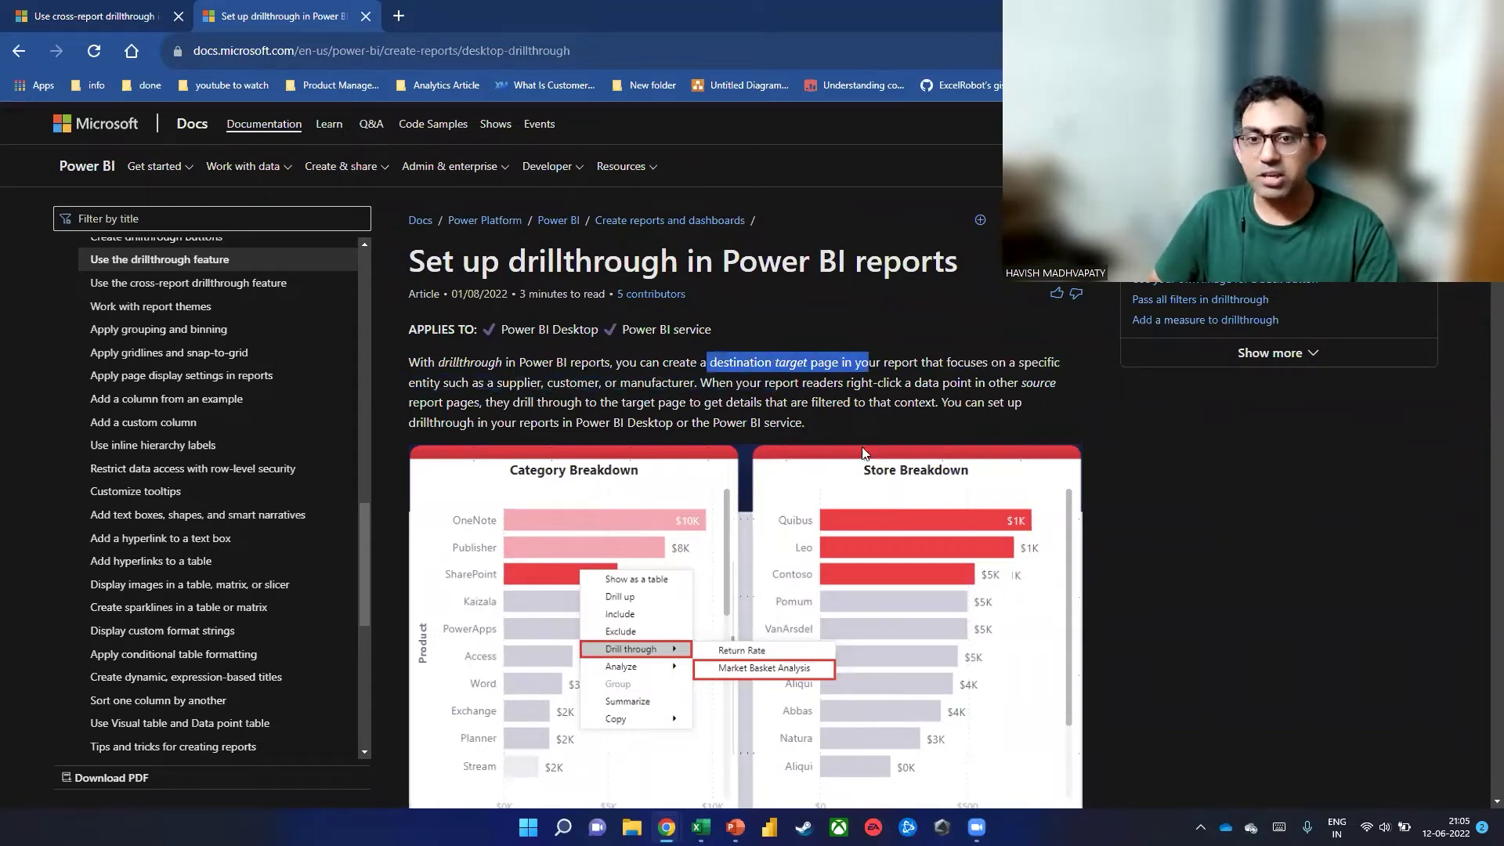
{"action": "left_click_drag", "start_coordinate": [1016, 362], "coordinate": [467, 381]}
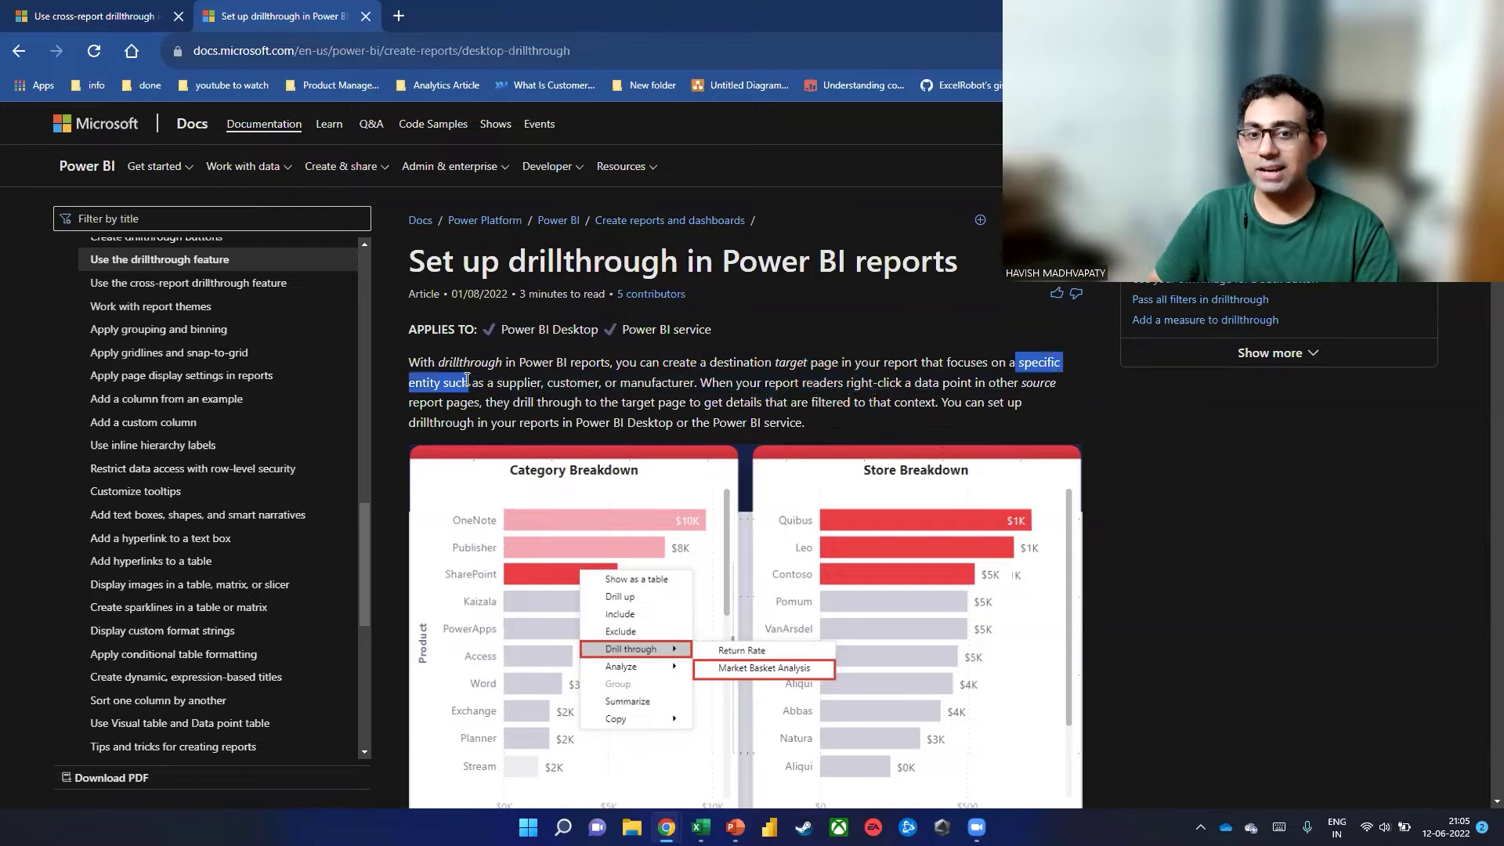
{"action": "left_click_drag", "start_coordinate": [848, 382], "coordinate": [985, 383]}
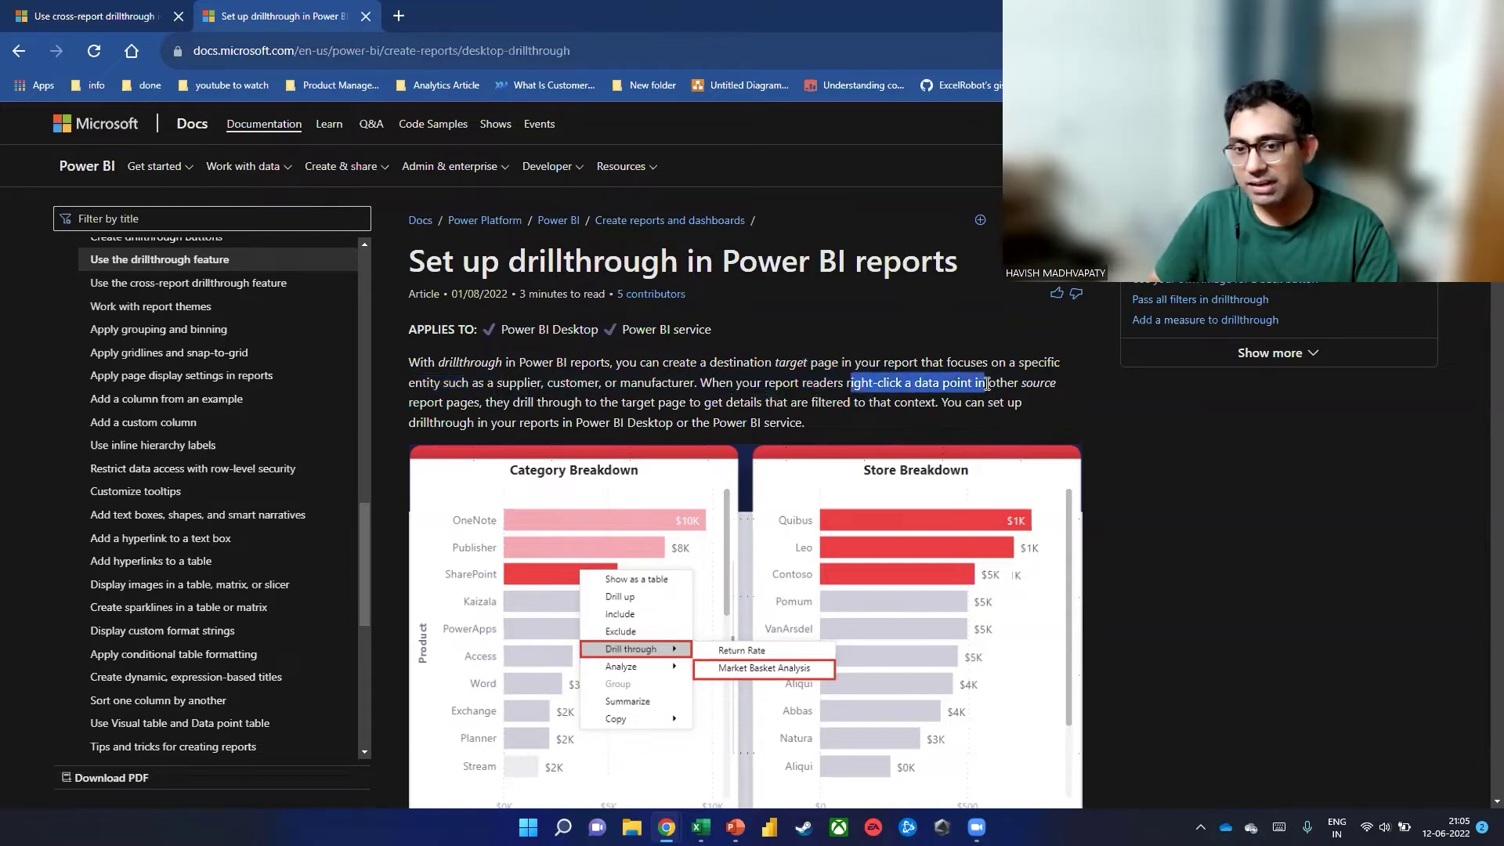
{"action": "left_click_drag", "start_coordinate": [445, 405], "coordinate": [695, 418]}
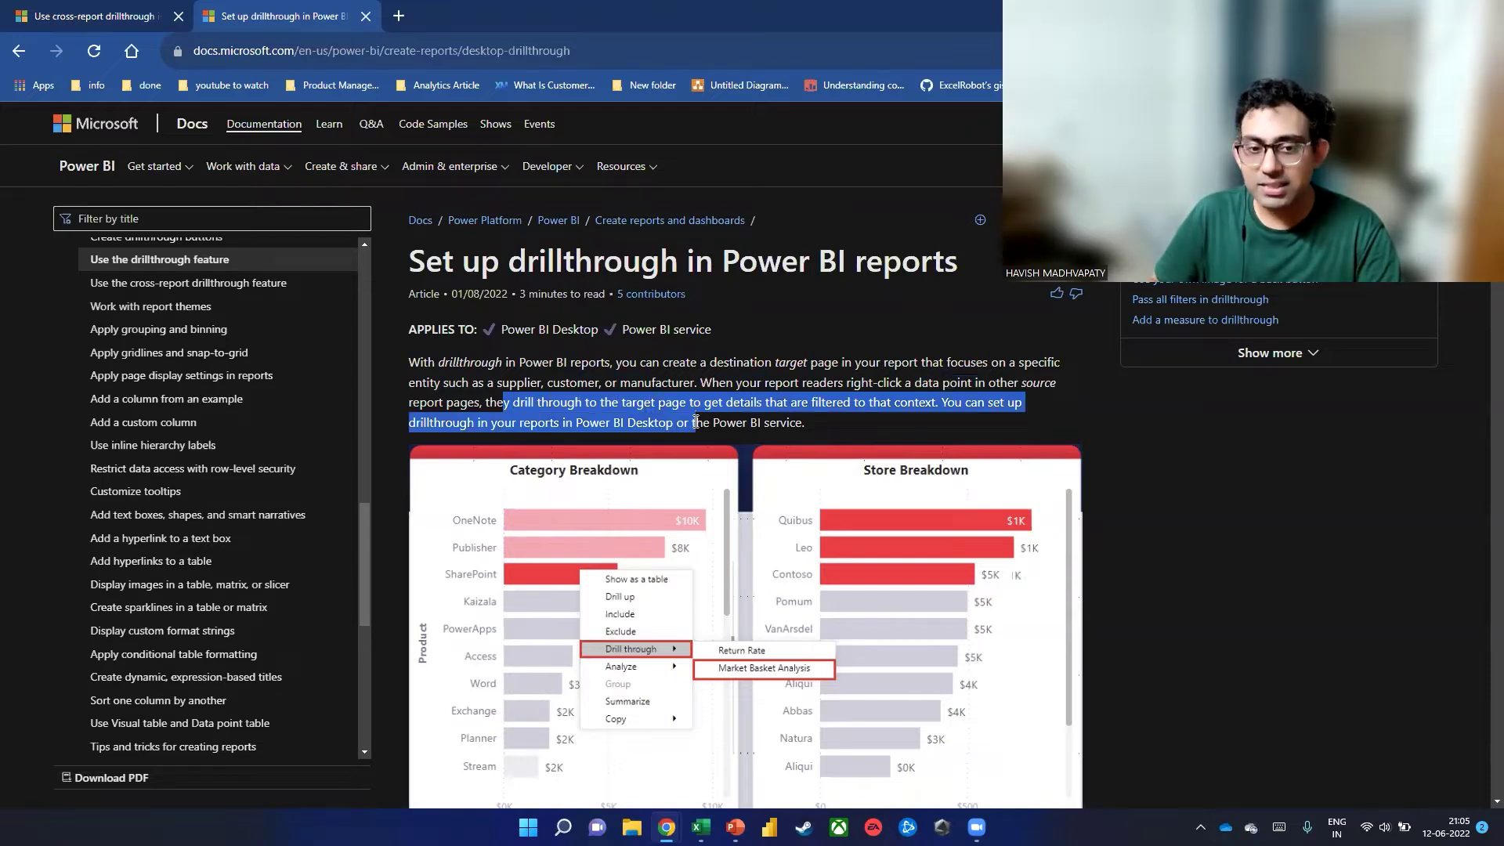
{"action": "scroll", "coordinate": [696, 423], "scroll_direction": "down", "scroll_amount": 3}
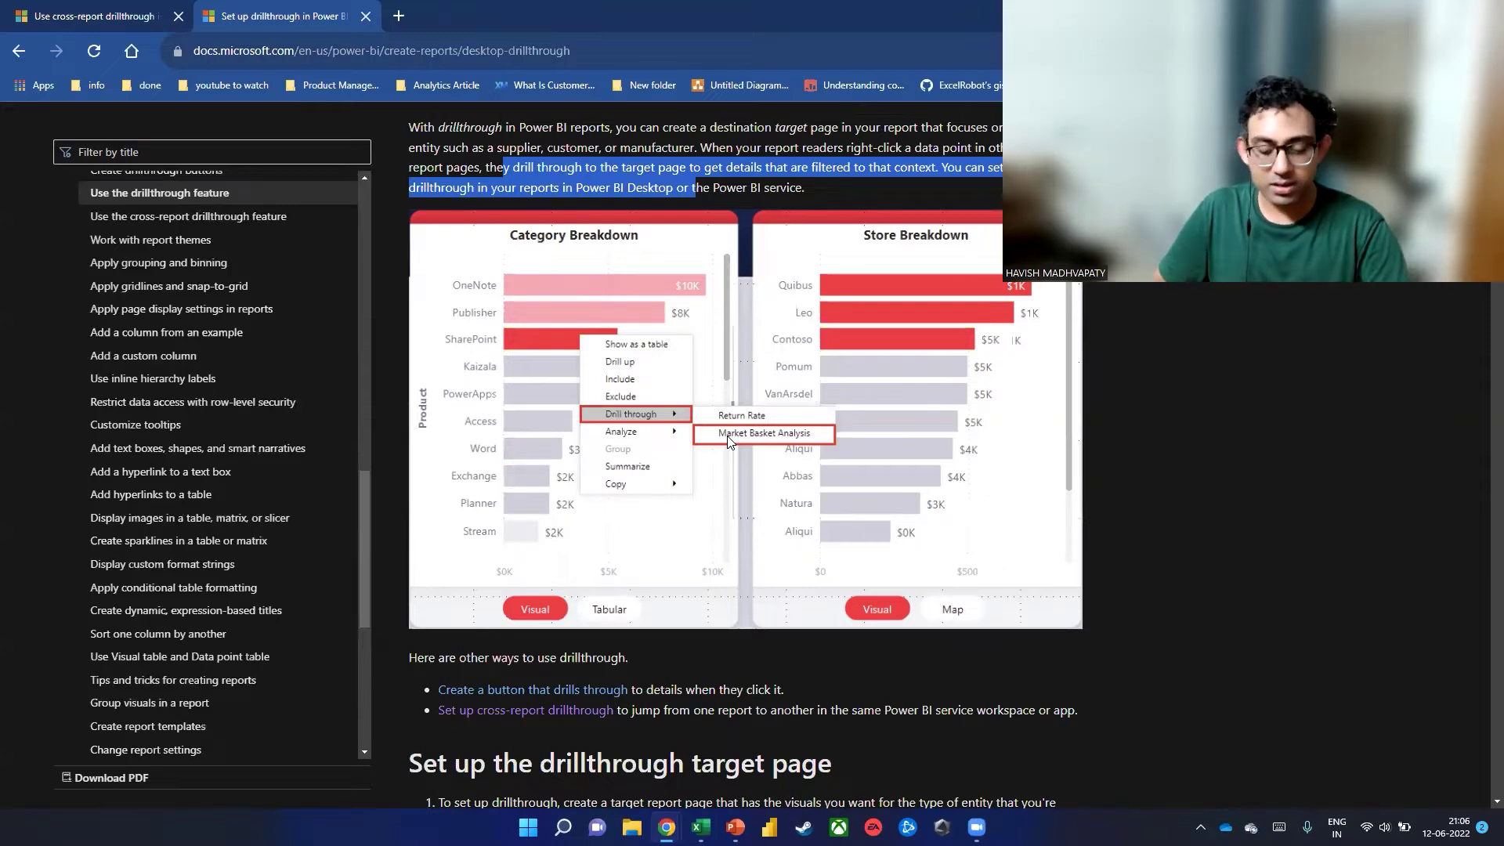
Step: Switch to the Source workbook in Excel and examine which regions share region codes X, Y and Z
{"action": "key", "text": "alt+Tab"}
{"action": "key", "text": "alt+Tab"}
{"action": "key", "text": "alt+Tab"}
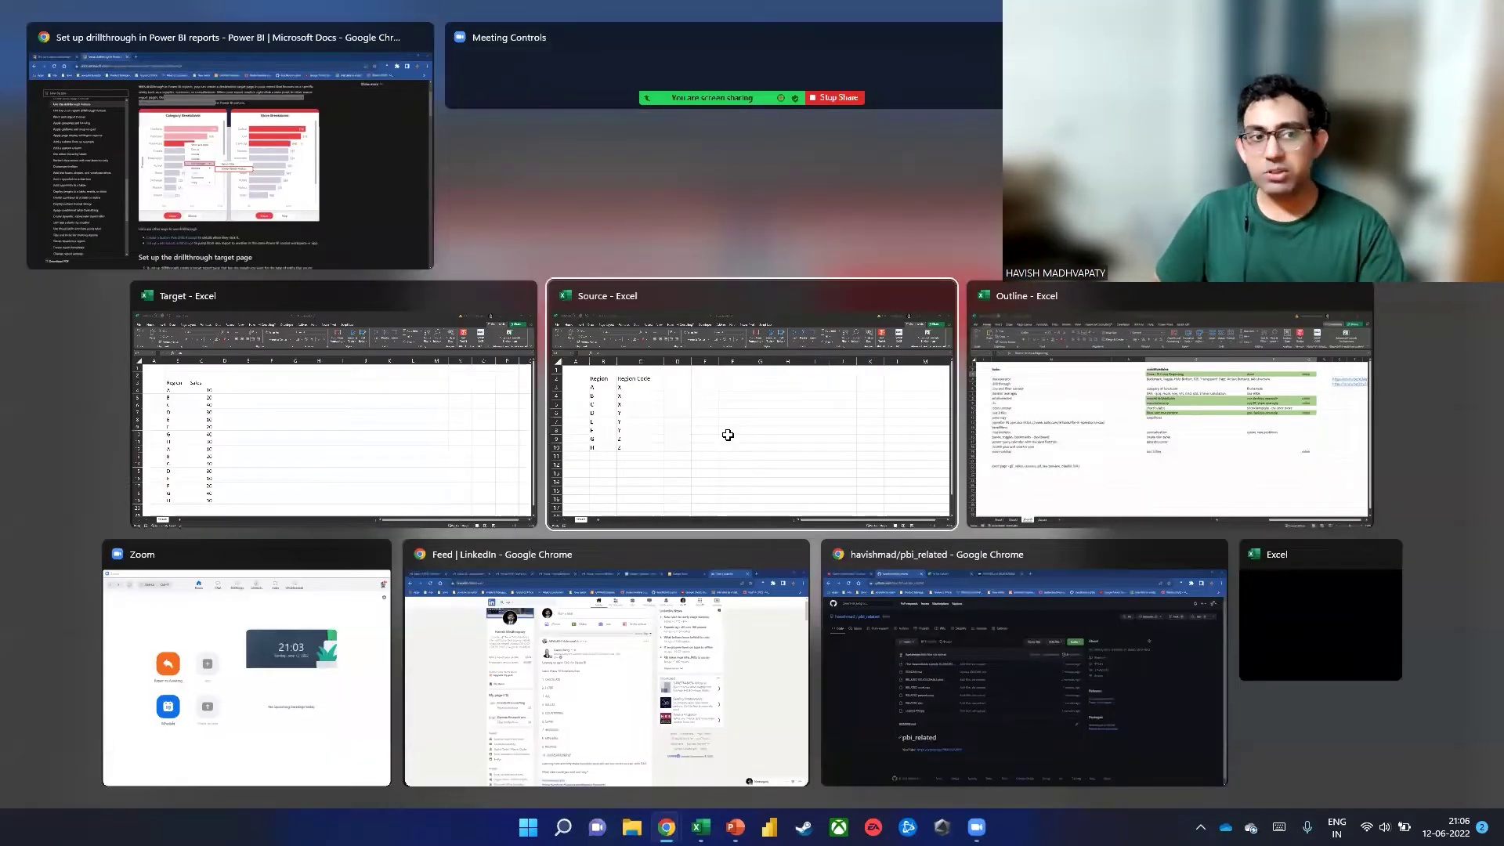
{"action": "left_click", "coordinate": [727, 436]}
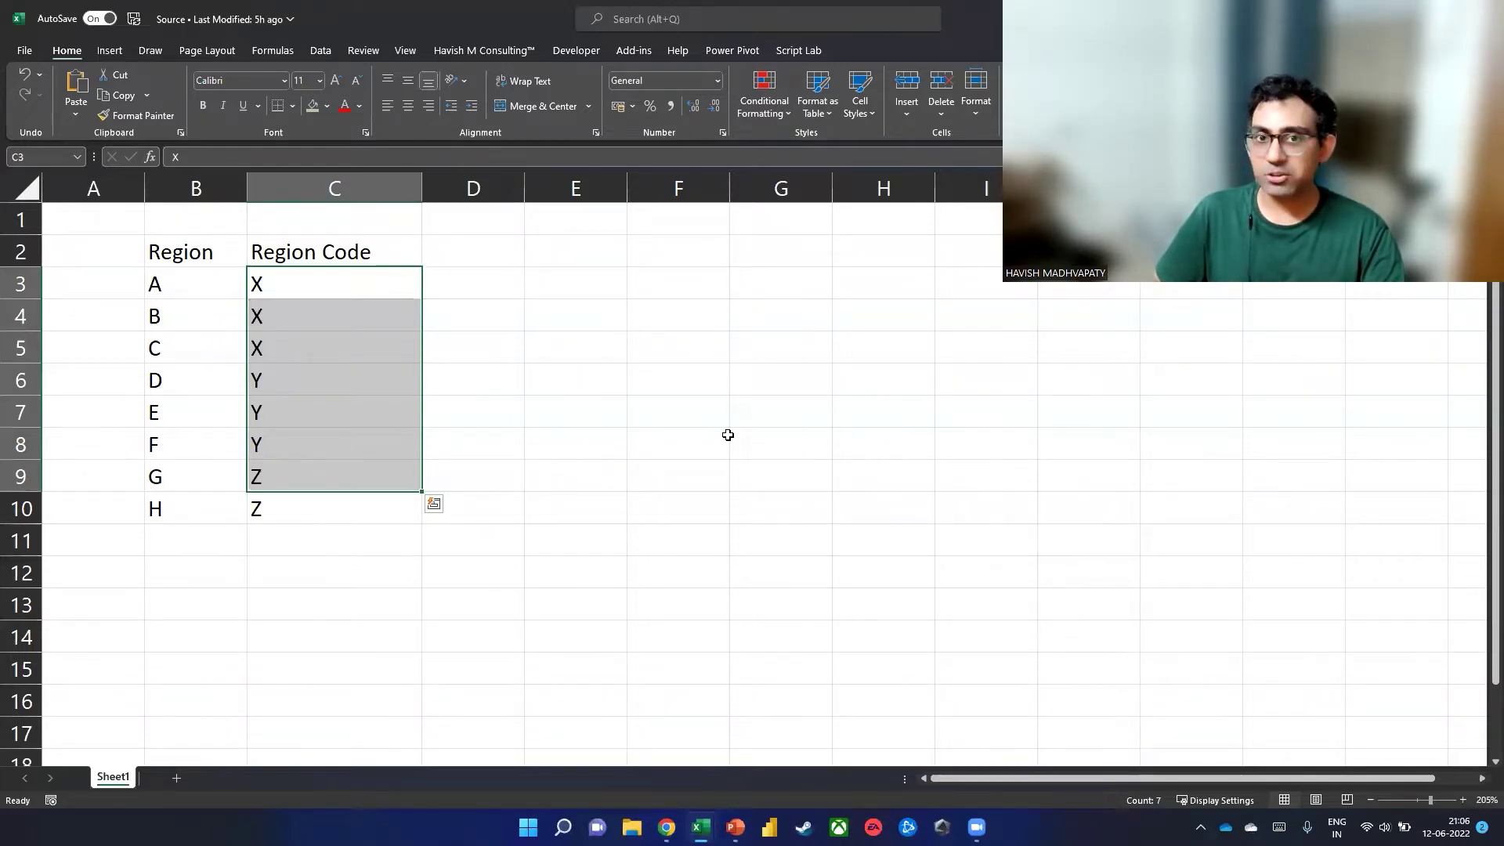
{"action": "key", "text": "Right"}
{"action": "key", "text": "Left"}
{"action": "key", "text": "shift+Down"}
{"action": "key", "text": "shift+Down"}
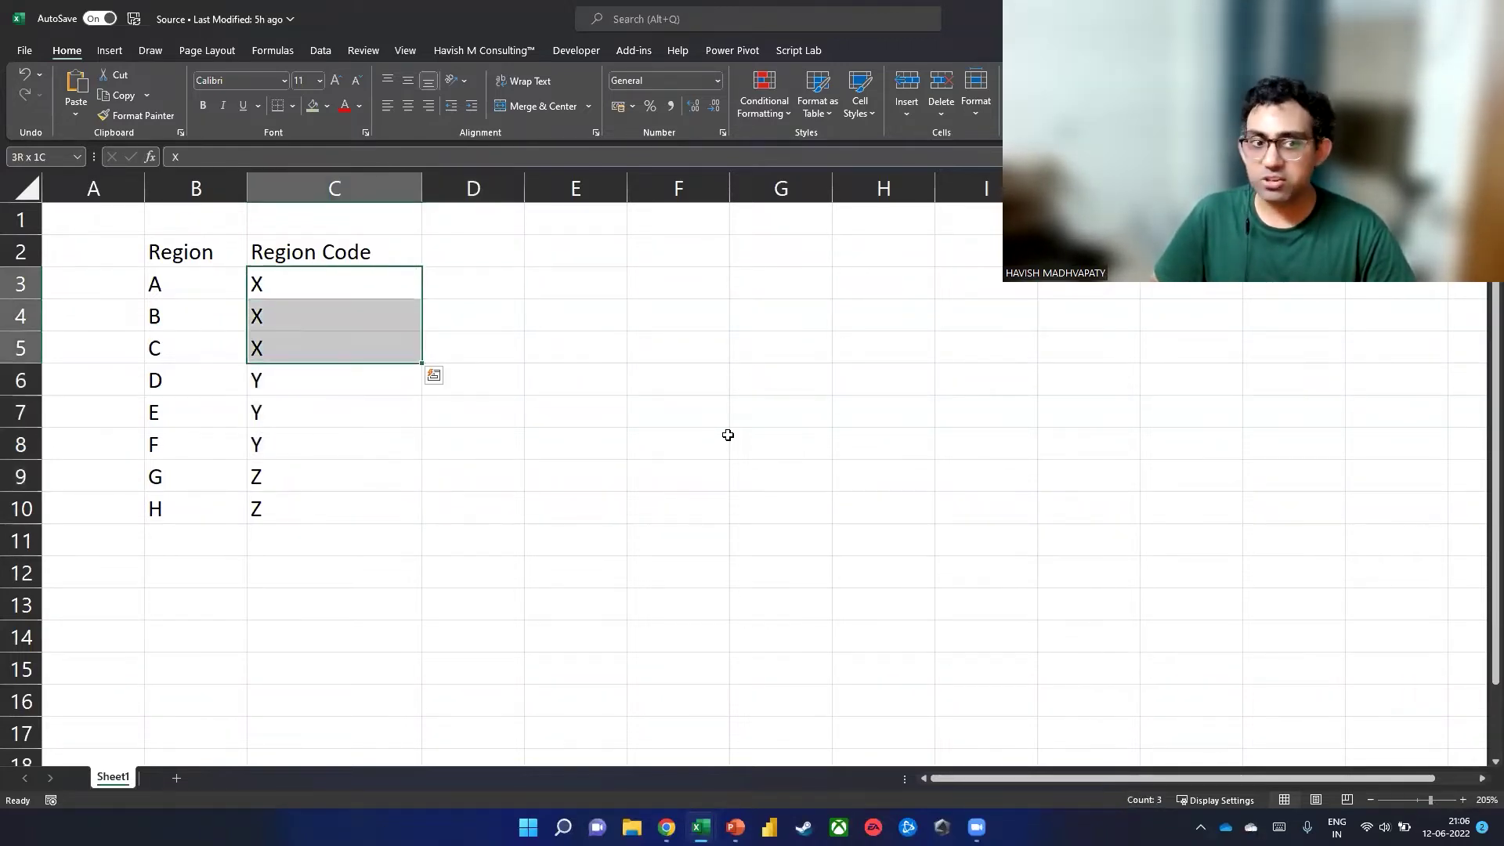
{"action": "key", "text": "Down"}
{"action": "key", "text": "Down"}
{"action": "key", "text": "Down"}
{"action": "key", "text": "Down"}
{"action": "key", "text": "Down"}
{"action": "key", "text": "Up"}
{"action": "key", "text": "Up"}
{"action": "key", "text": "Up"}
{"action": "key", "text": "Up"}
{"action": "key", "text": "Up"}
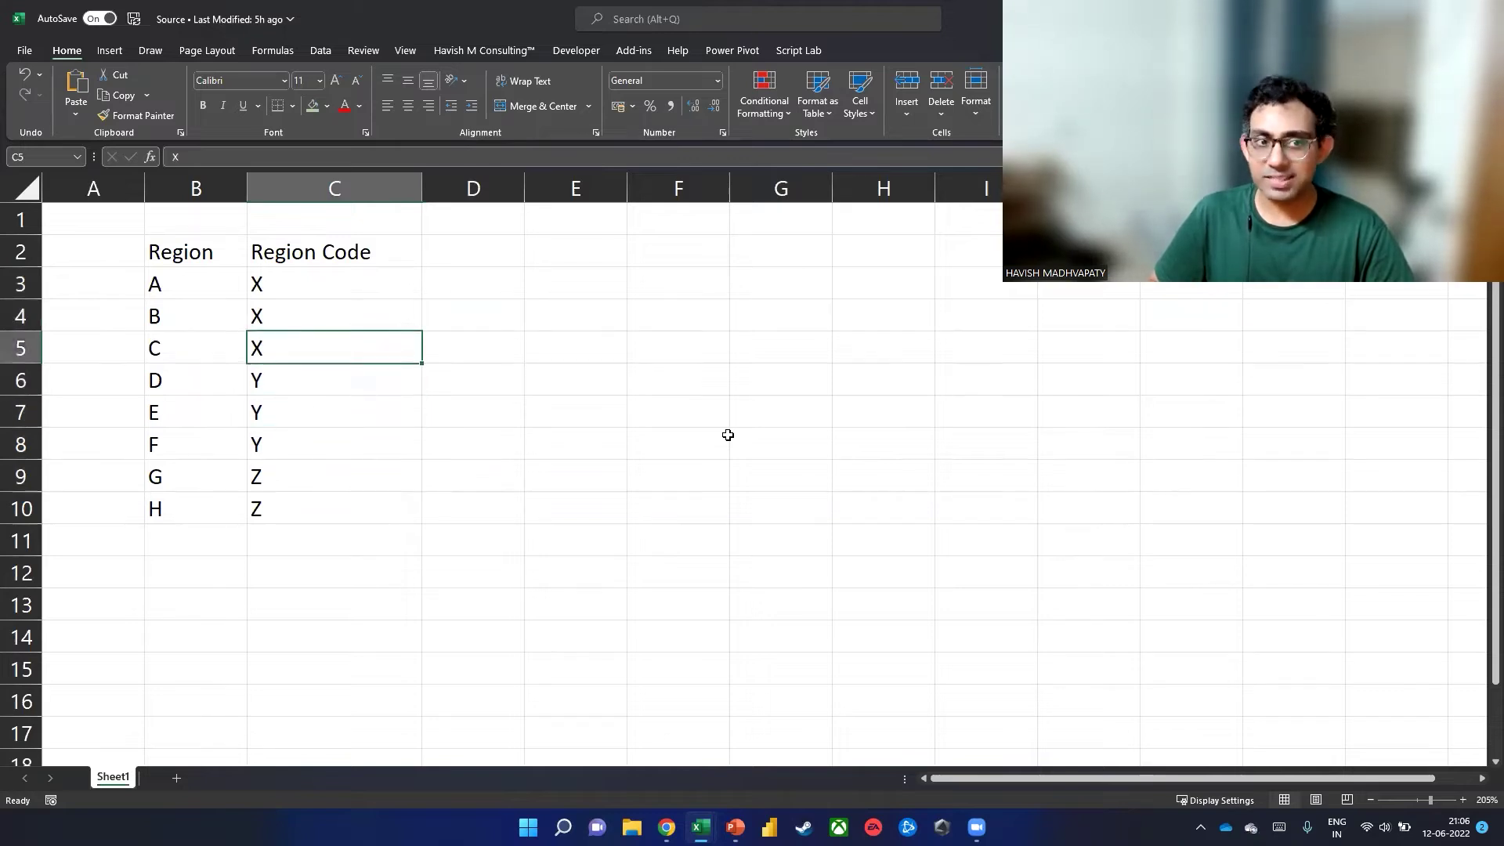
{"action": "key", "text": "shift+Down"}
{"action": "key", "text": "shift+Down"}
{"action": "key", "text": "Down"}
{"action": "key", "text": "Down"}
{"action": "key", "text": "Down"}
{"action": "key", "text": "Down"}
{"action": "key", "text": "Down"}
{"action": "key", "text": "Down"}
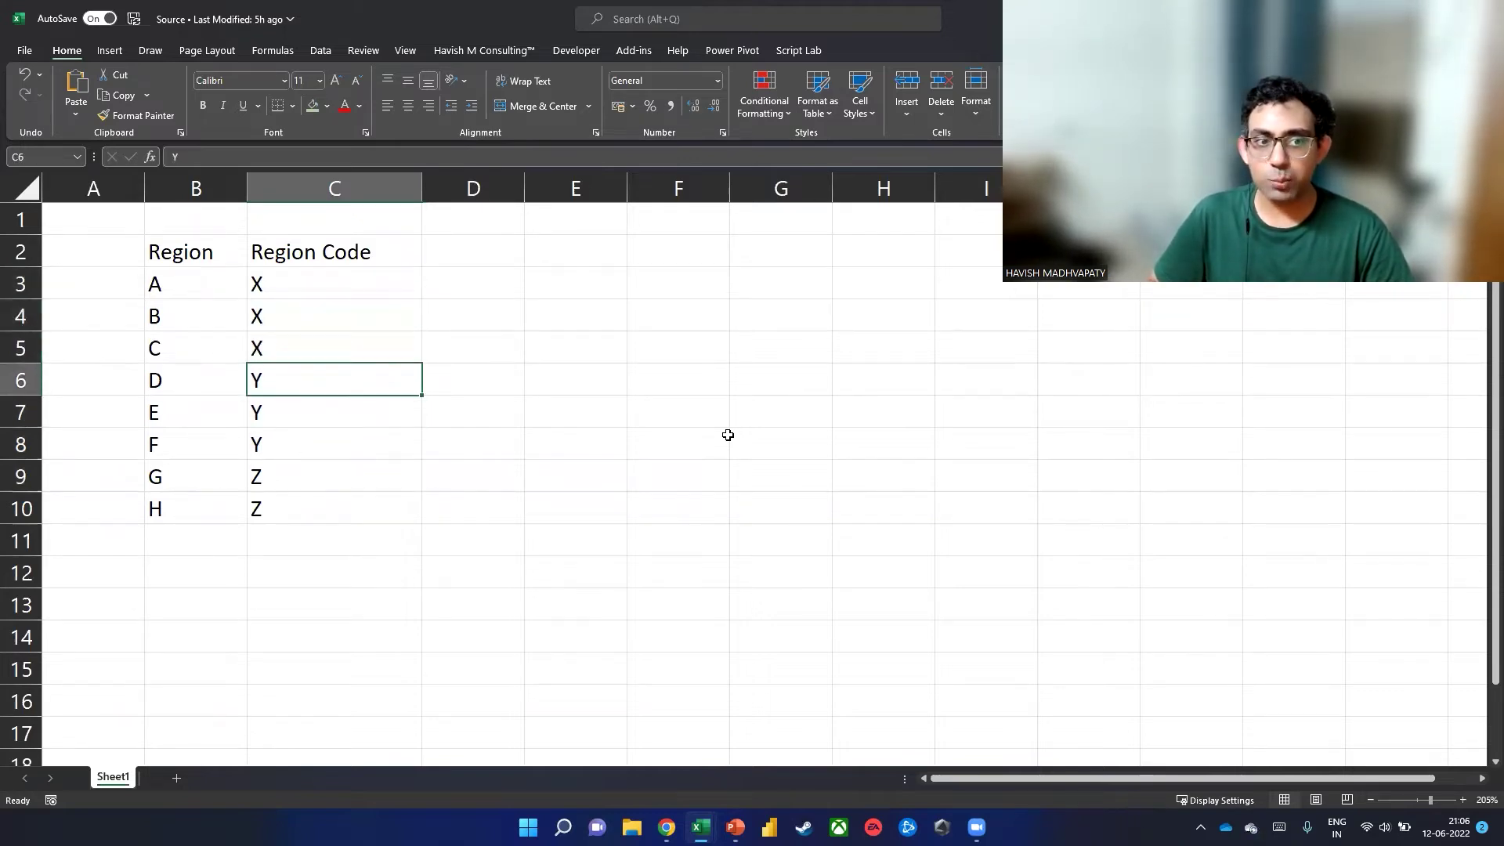
{"action": "key", "text": "shift+Down"}
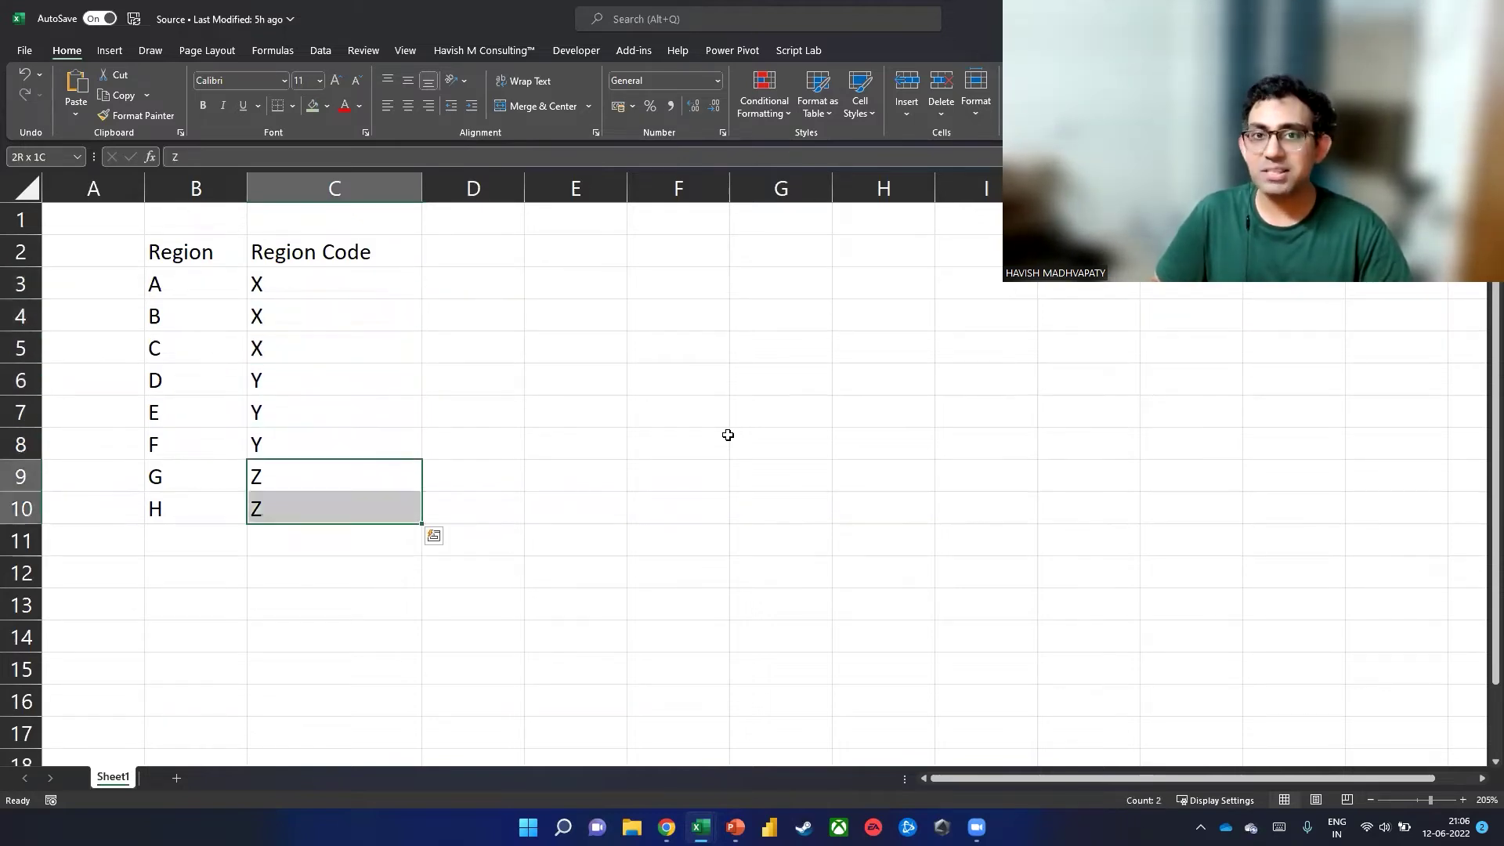
Step: Switch to the Target workbook and examine how the regions repeat in the Region column beside their Sales
{"action": "key", "text": "super+Tab"}
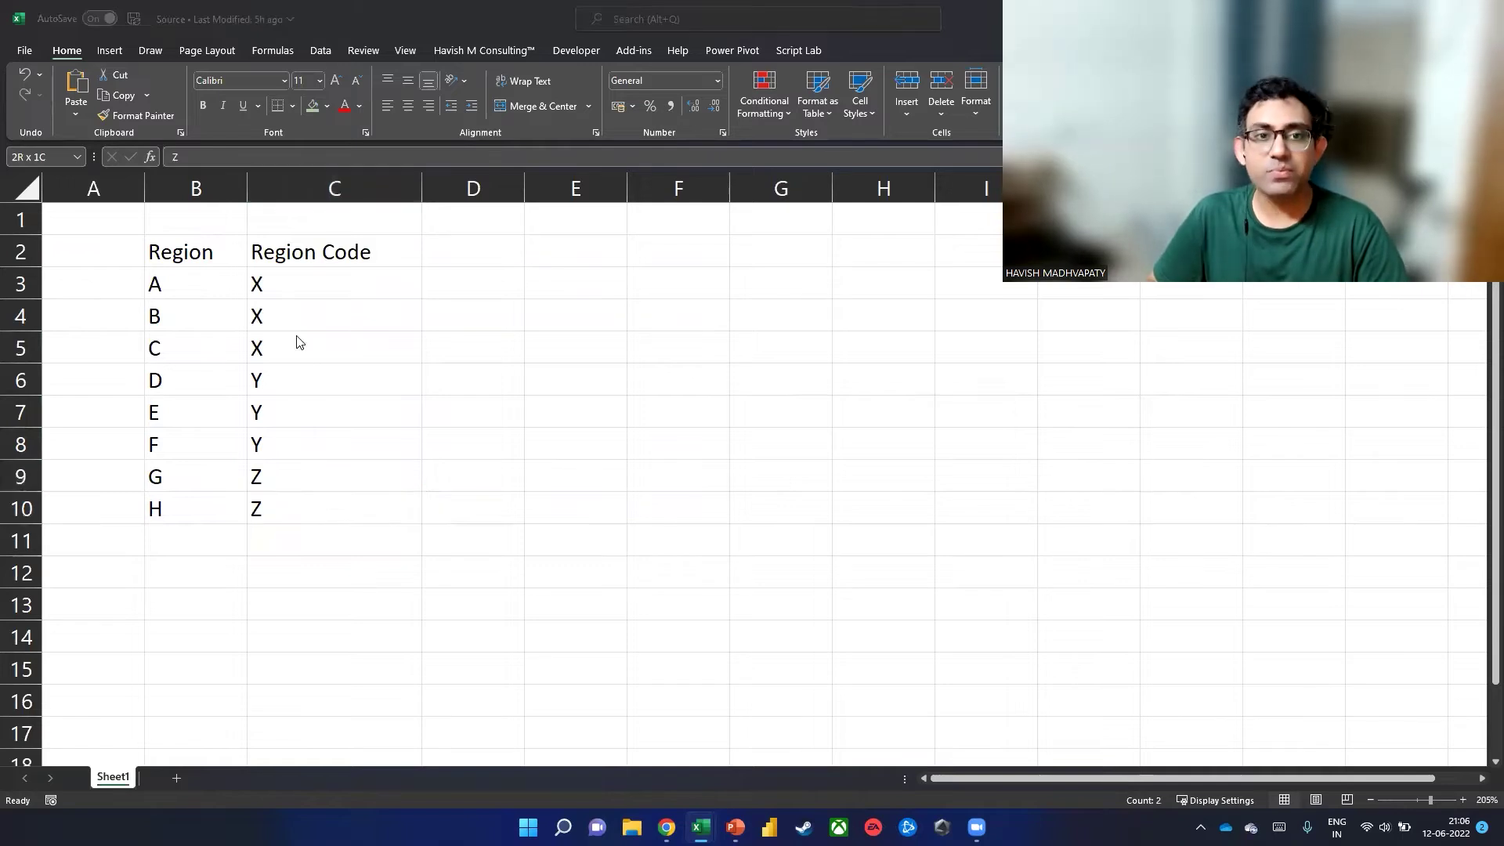
{"action": "key", "text": "Down"}
{"action": "key", "text": "Right"}
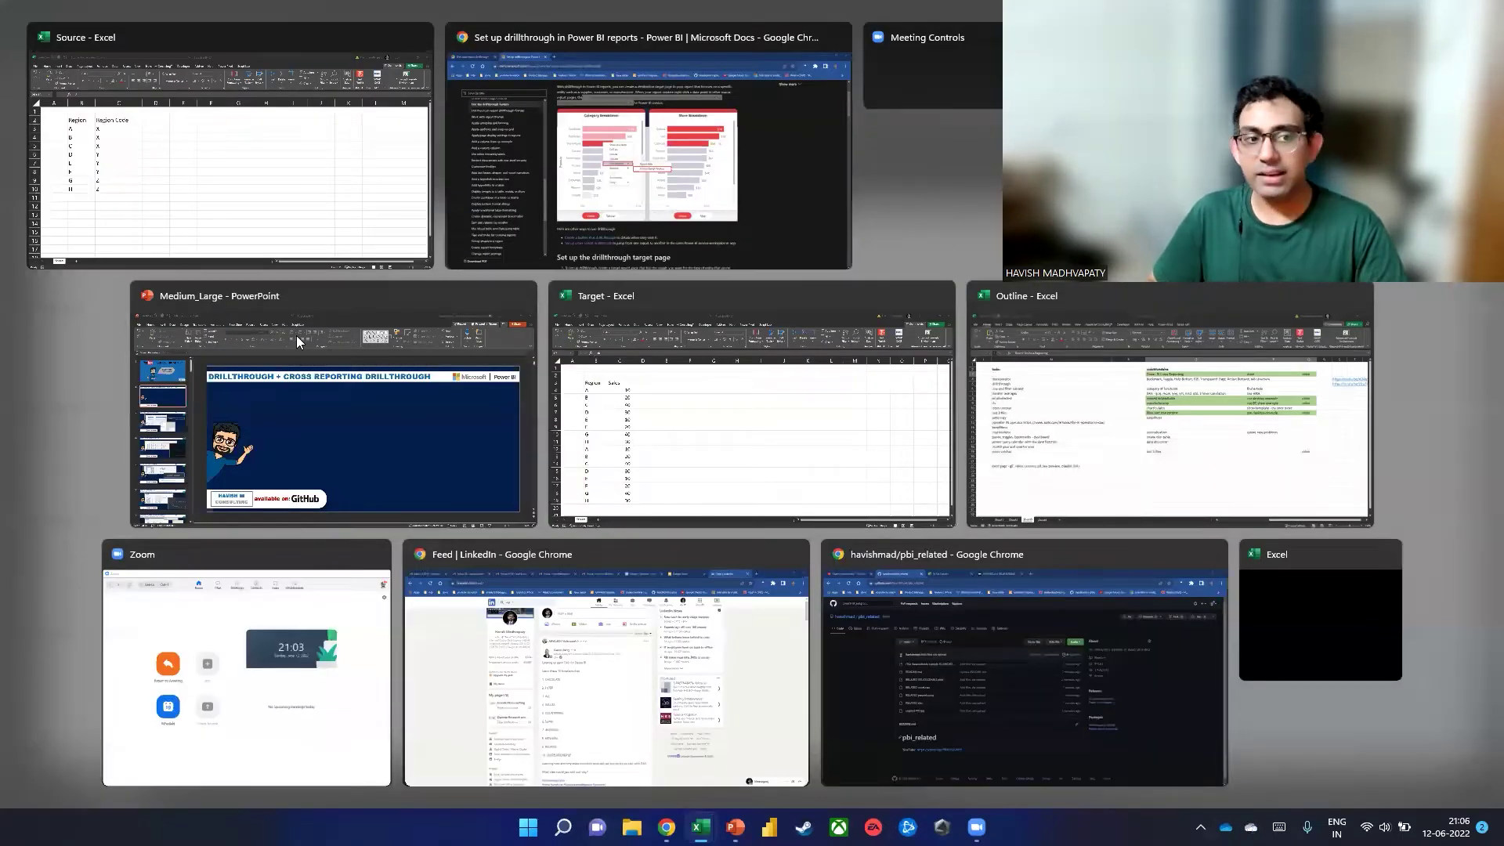
{"action": "key", "text": "Return"}
{"action": "left_click_drag", "start_coordinate": [174, 298], "coordinate": [162, 679]}
{"action": "left_click_drag", "start_coordinate": [242, 285], "coordinate": [366, 593]}
{"action": "left_click_drag", "start_coordinate": [165, 295], "coordinate": [174, 474]}
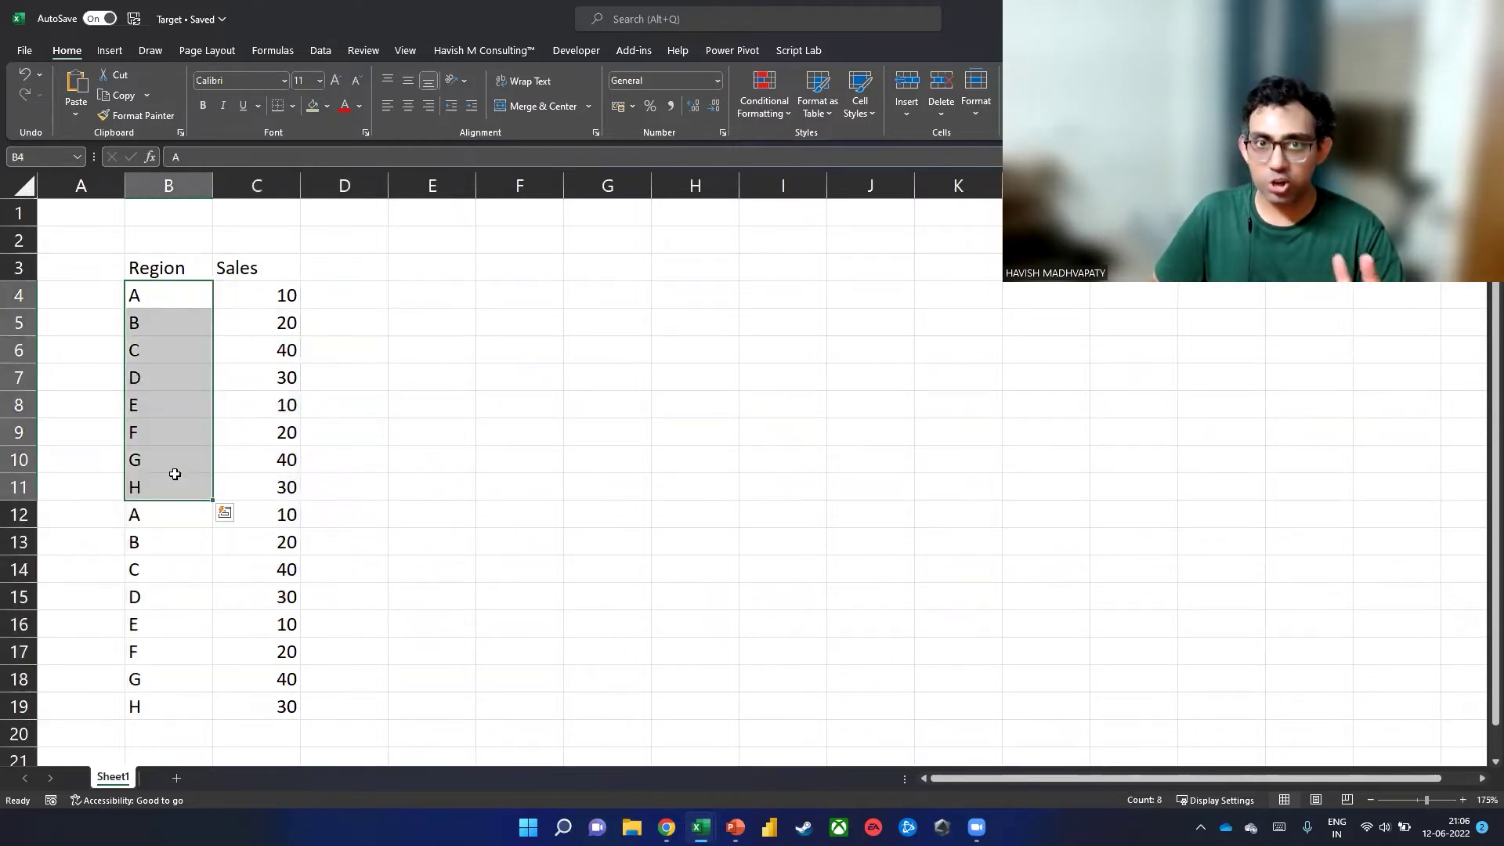
{"action": "left_click_drag", "start_coordinate": [152, 291], "coordinate": [192, 700]}
{"action": "left_click", "coordinate": [192, 700]}
Step: Copy regions A to D from B12:B15 over B16:B19 in the Region column
{"action": "key", "text": "Up"}
{"action": "key", "text": "Up"}
{"action": "key", "text": "Up"}
{"action": "key", "text": "Up"}
{"action": "key", "text": "Up"}
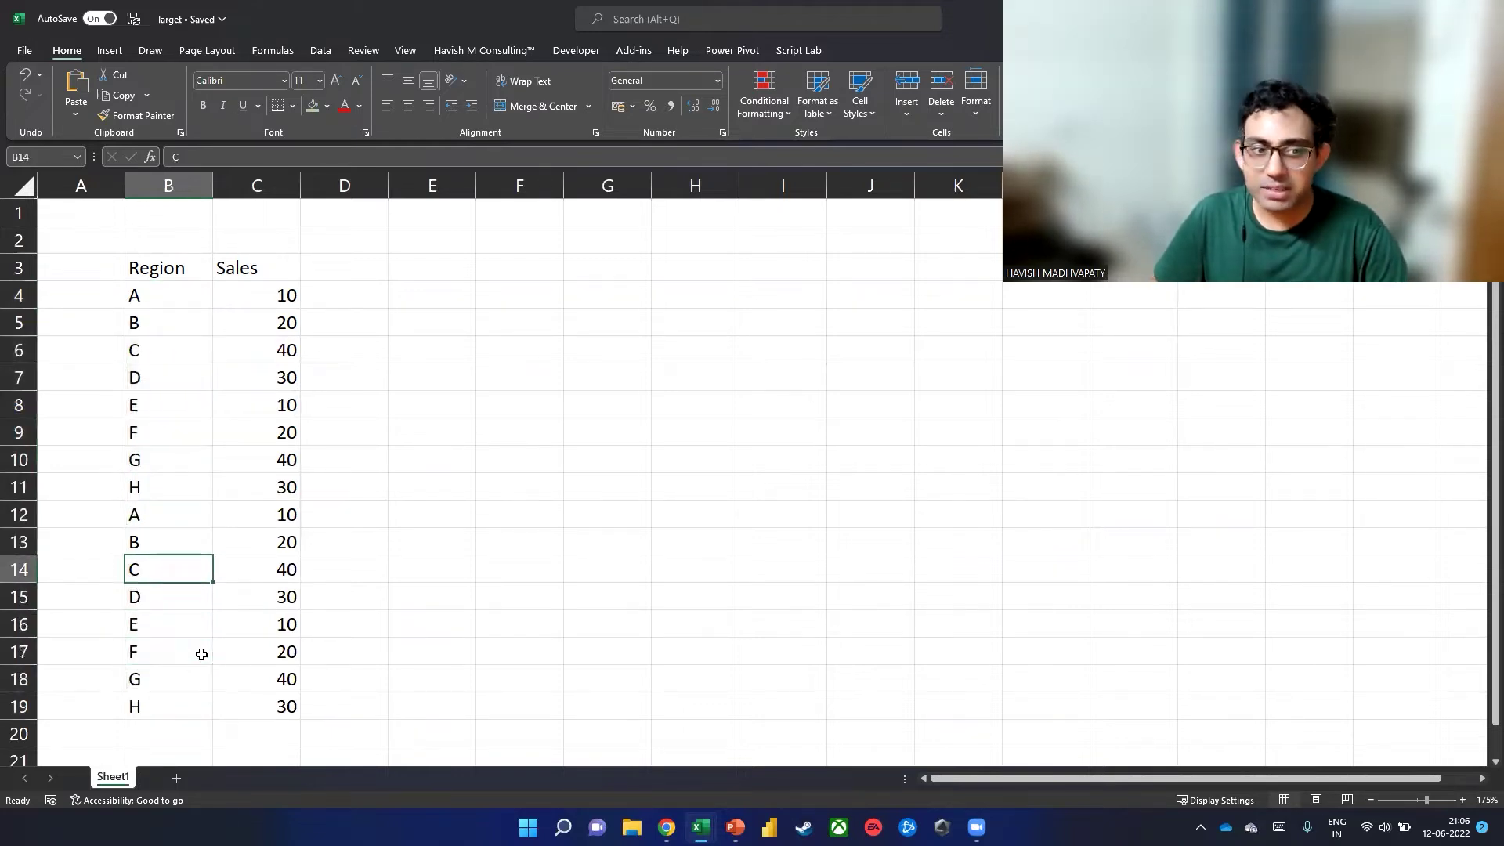
{"action": "key", "text": "Up"}
{"action": "key", "text": "Up"}
{"action": "key", "text": "shift+Down"}
{"action": "key", "text": "shift+Down"}
{"action": "key", "text": "shift+Down"}
{"action": "key", "text": "ctrl+c"}
{"action": "key", "text": "Down"}
{"action": "key", "text": "Down"}
{"action": "key", "text": "Down"}
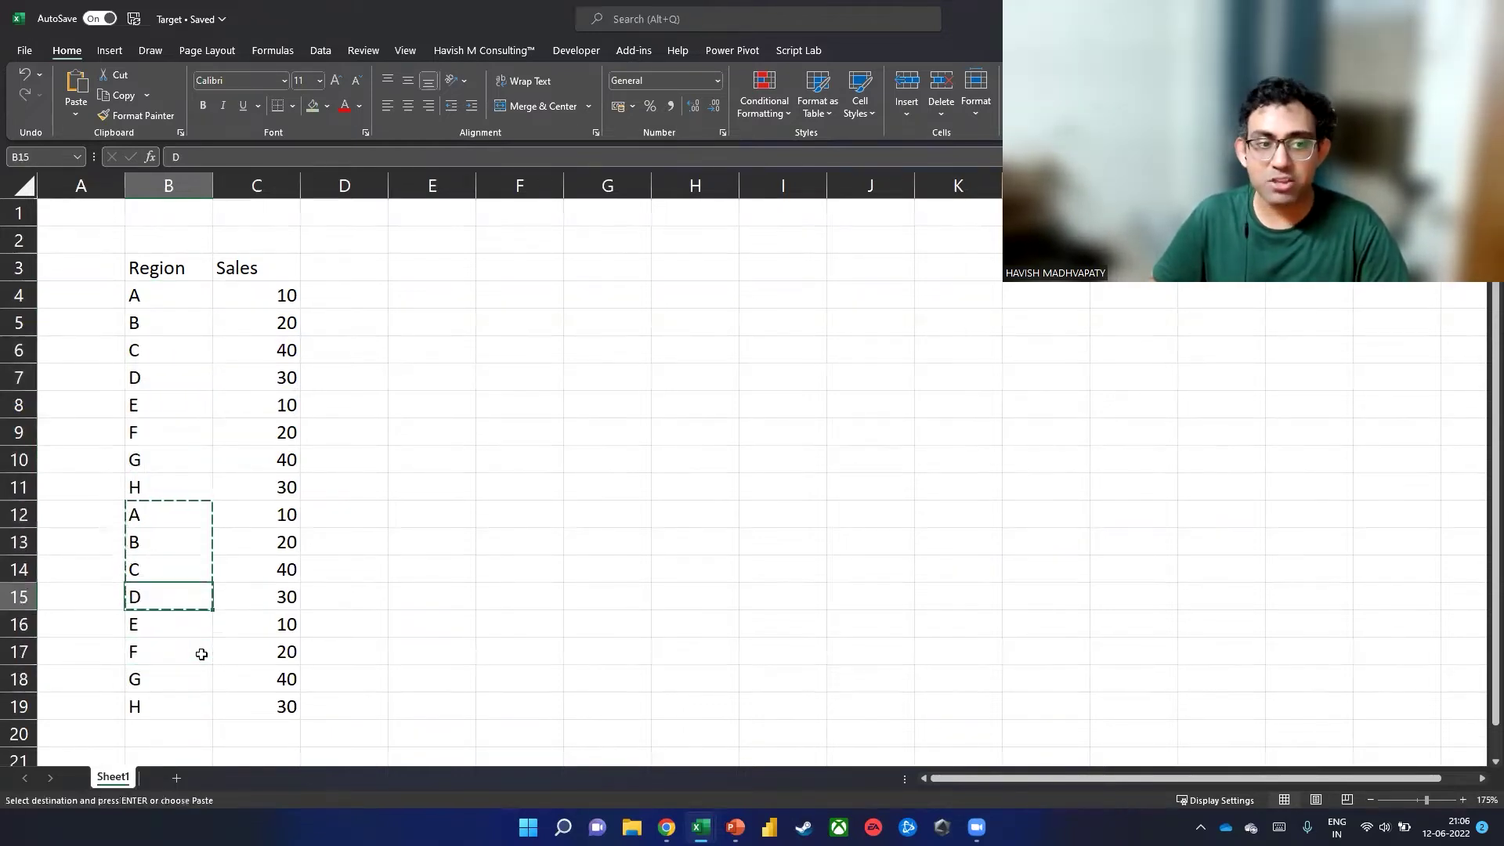
{"action": "key", "text": "Down"}
{"action": "key", "text": "Down"}
{"action": "key", "text": "Up"}
{"action": "key", "text": "ctrl+v"}
{"action": "key", "text": "Escape"}
{"action": "key", "text": "Up"}
{"action": "key", "text": "Right"}
{"action": "key", "text": "Up"}
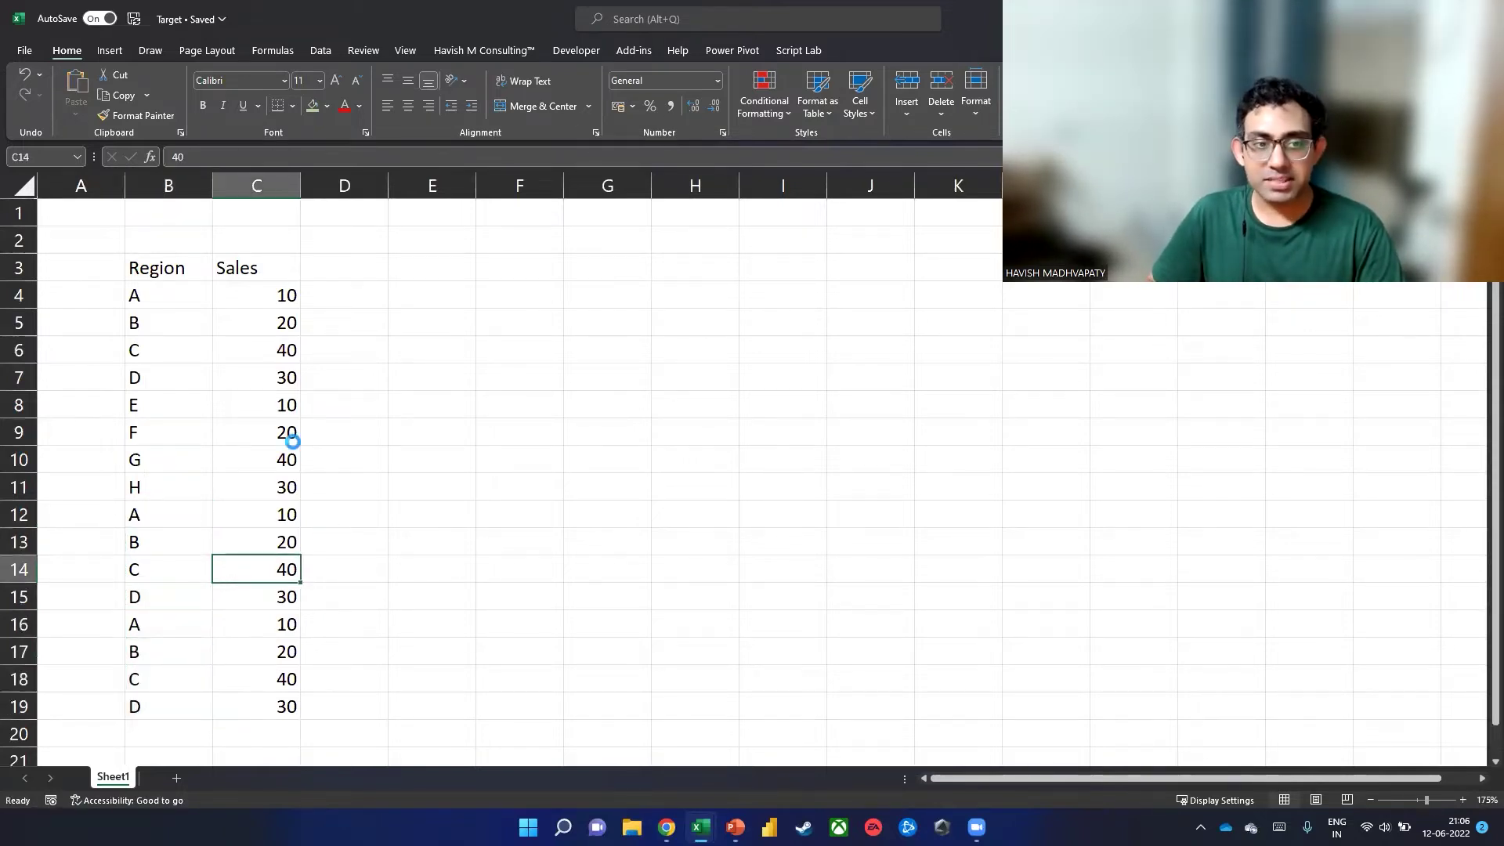
{"action": "left_click", "coordinate": [340, 392]}
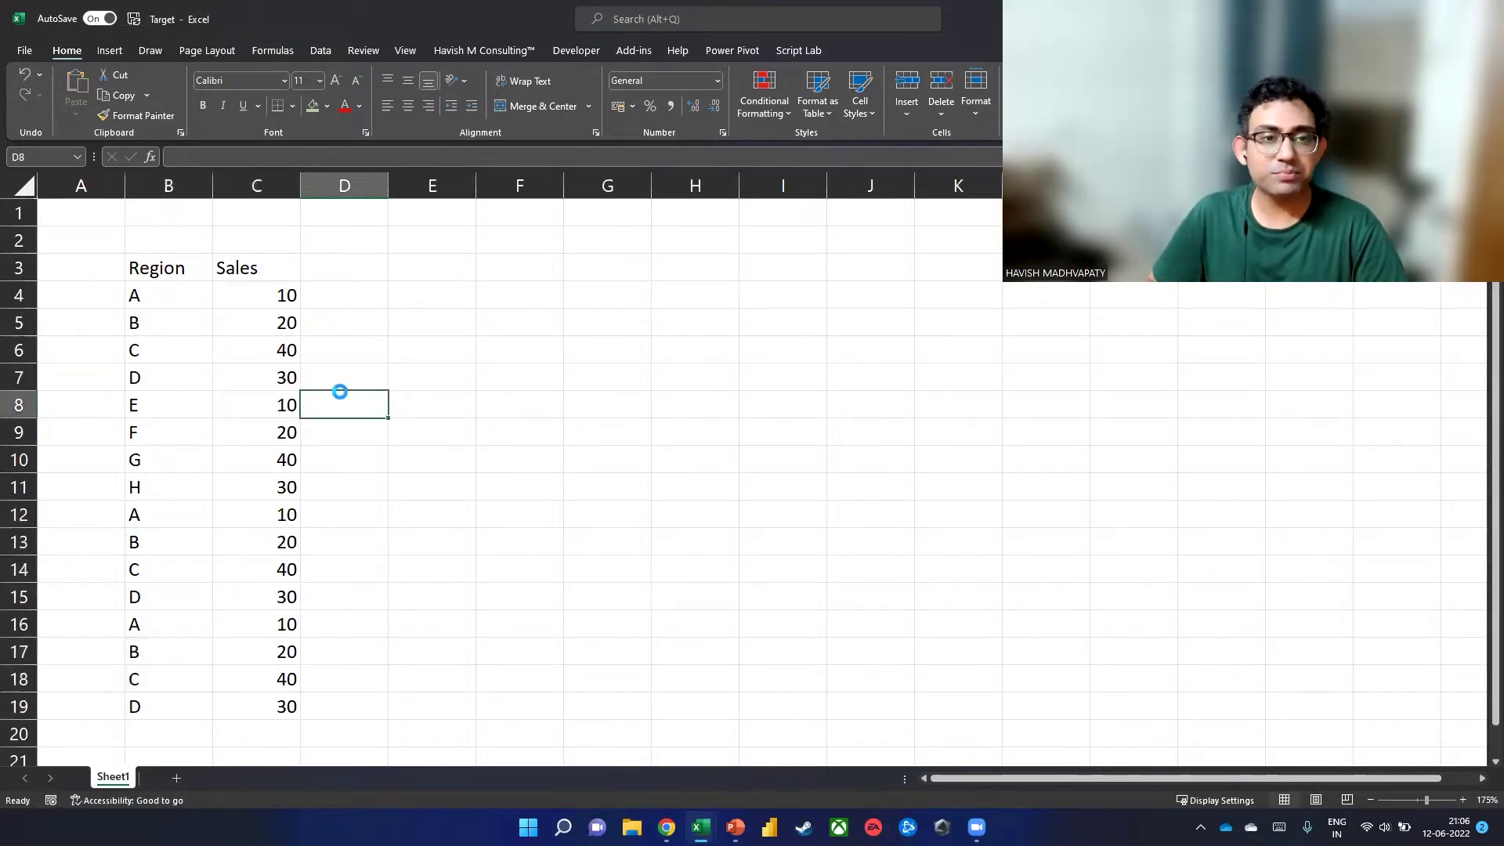
Step: Launch Power BI Desktop and dismiss its start screen to get a blank report
{"action": "key", "text": "ctrl+Tab"}
{"action": "key", "text": "alt+Tab"}
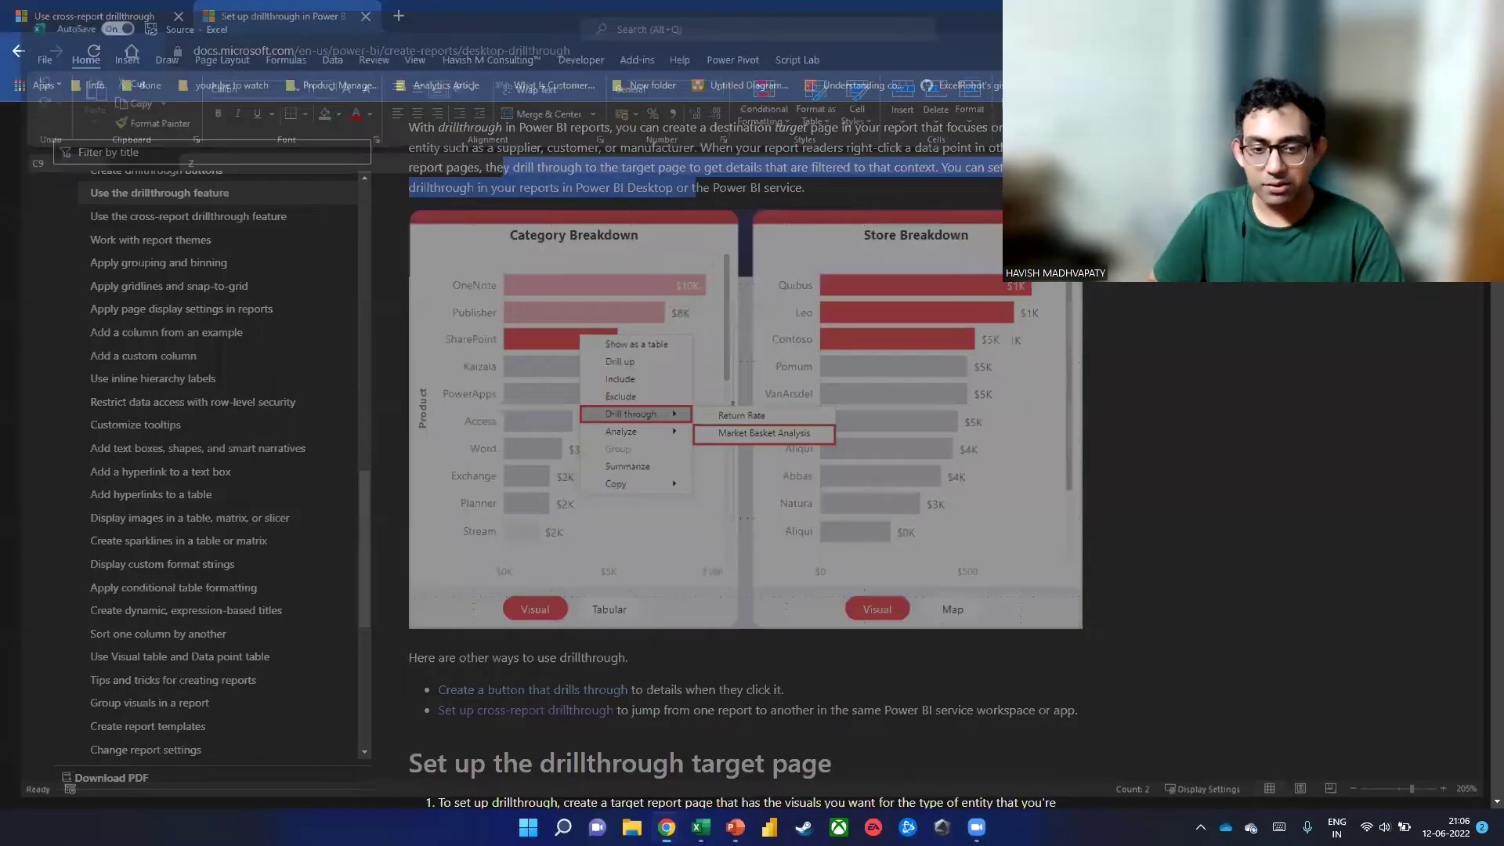
{"action": "left_click", "coordinate": [769, 827]}
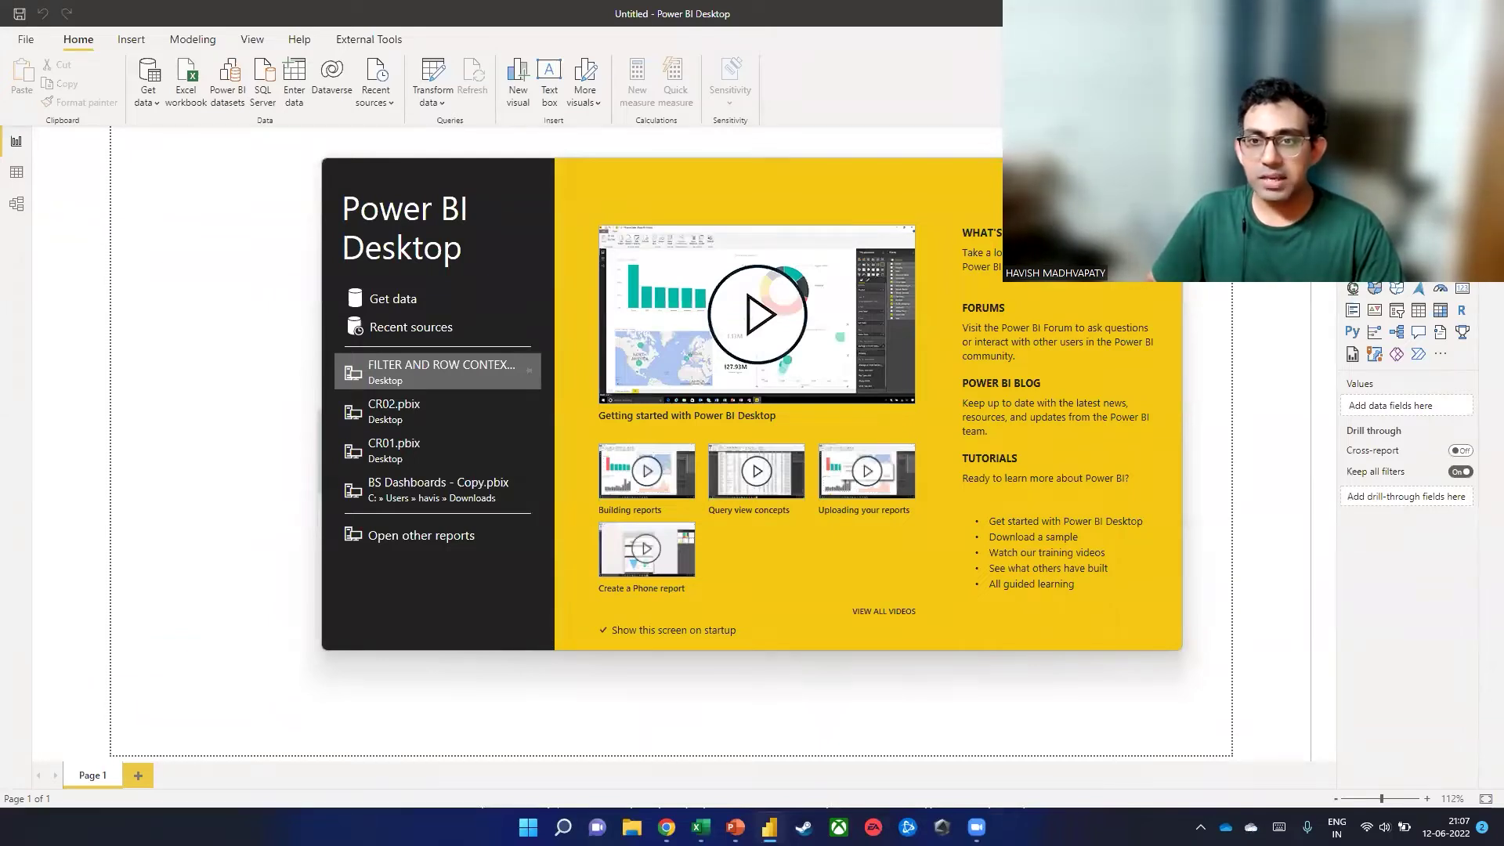
{"action": "left_click", "coordinate": [1166, 174]}
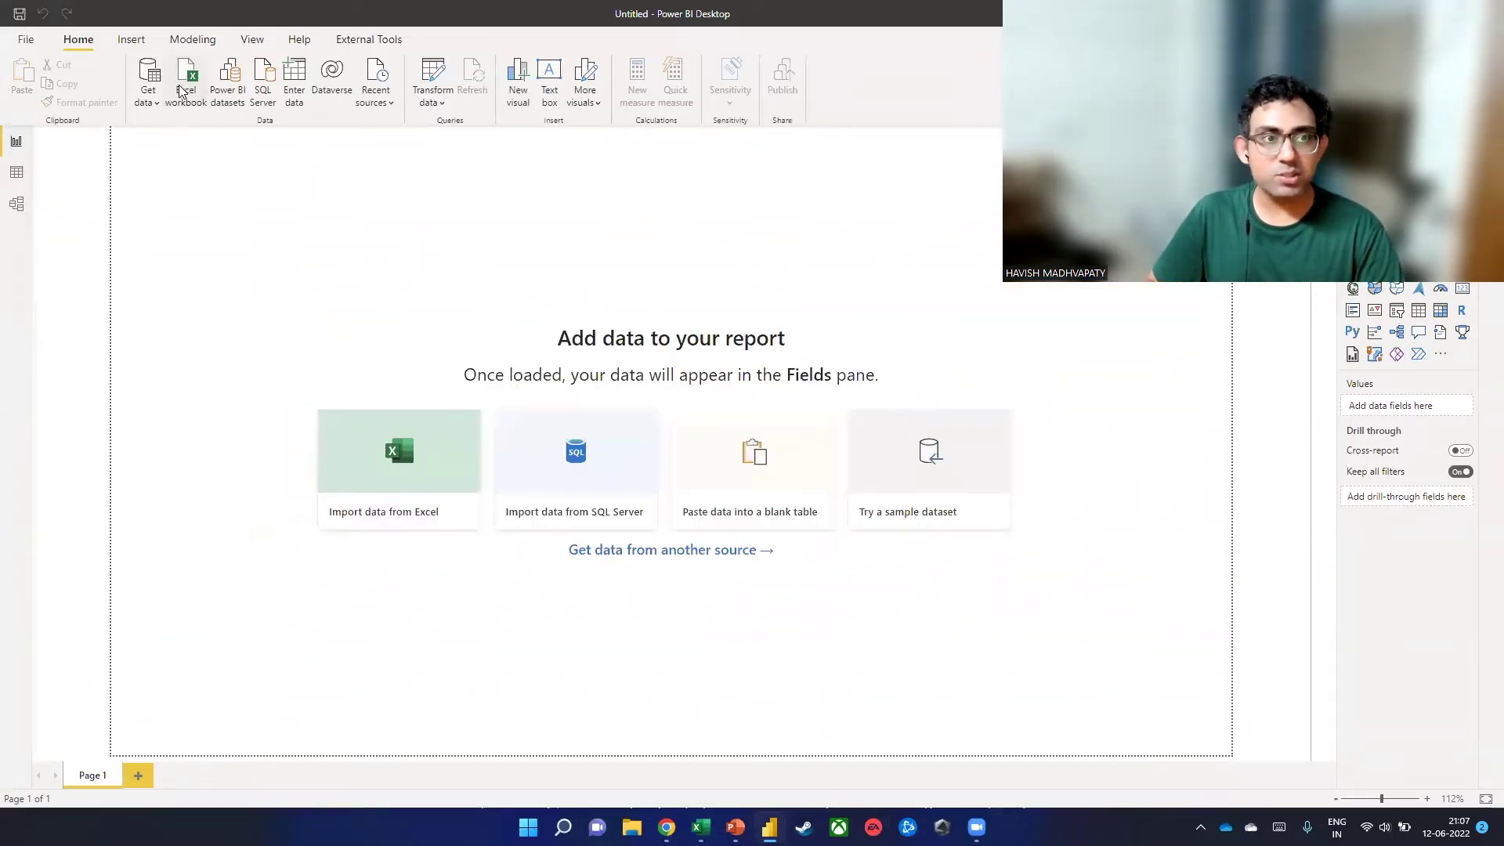
Step: Connect to the Source.xlsx Excel workbook and open its Sheet1 in Power Query Editor for transformation
{"action": "left_click", "coordinate": [186, 90]}
{"action": "double_click", "coordinate": [284, 174]}
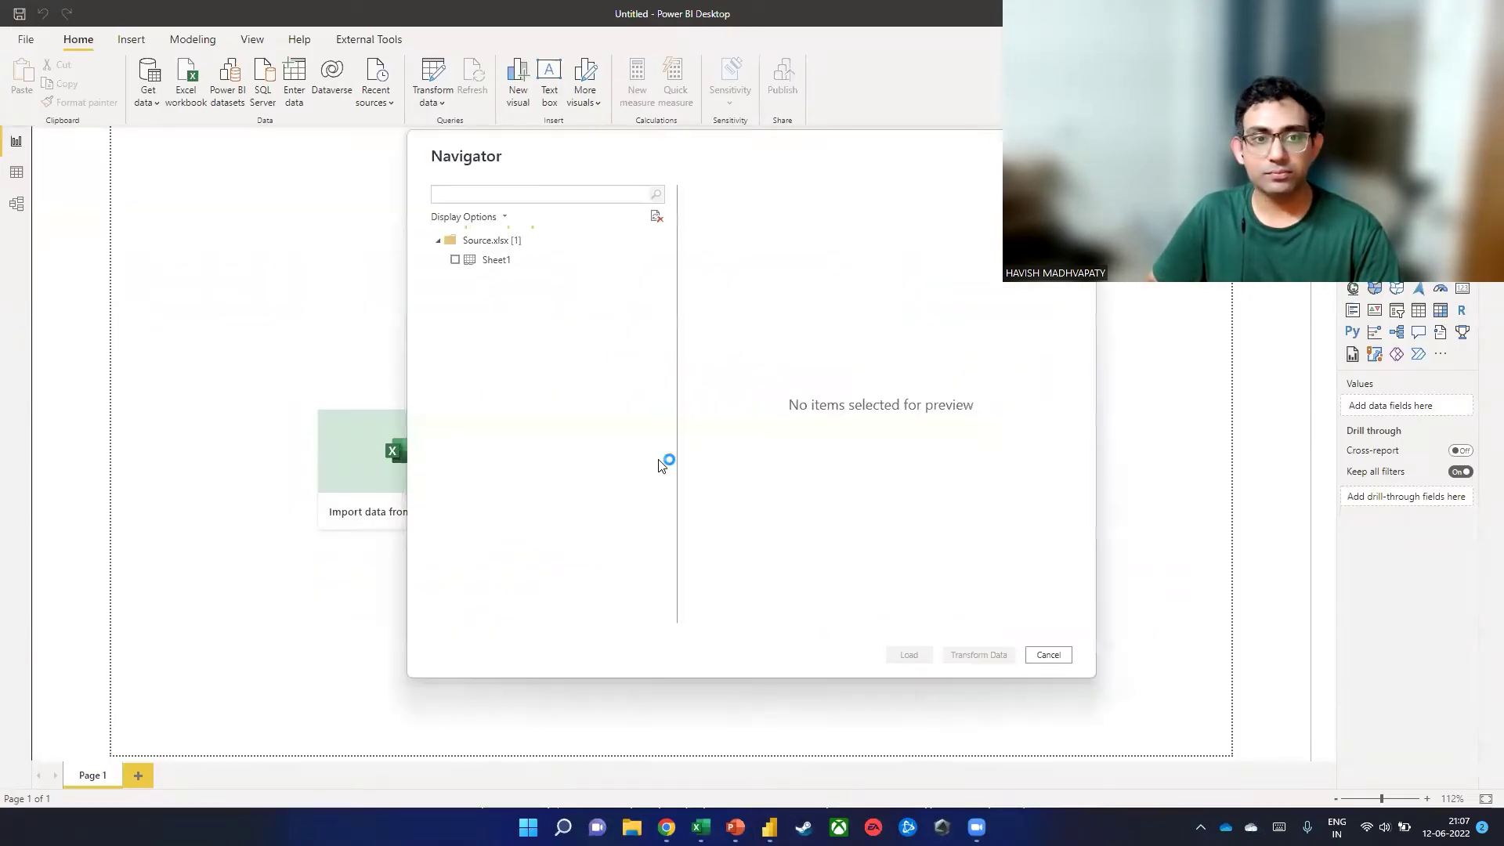
{"action": "left_click", "coordinate": [455, 259]}
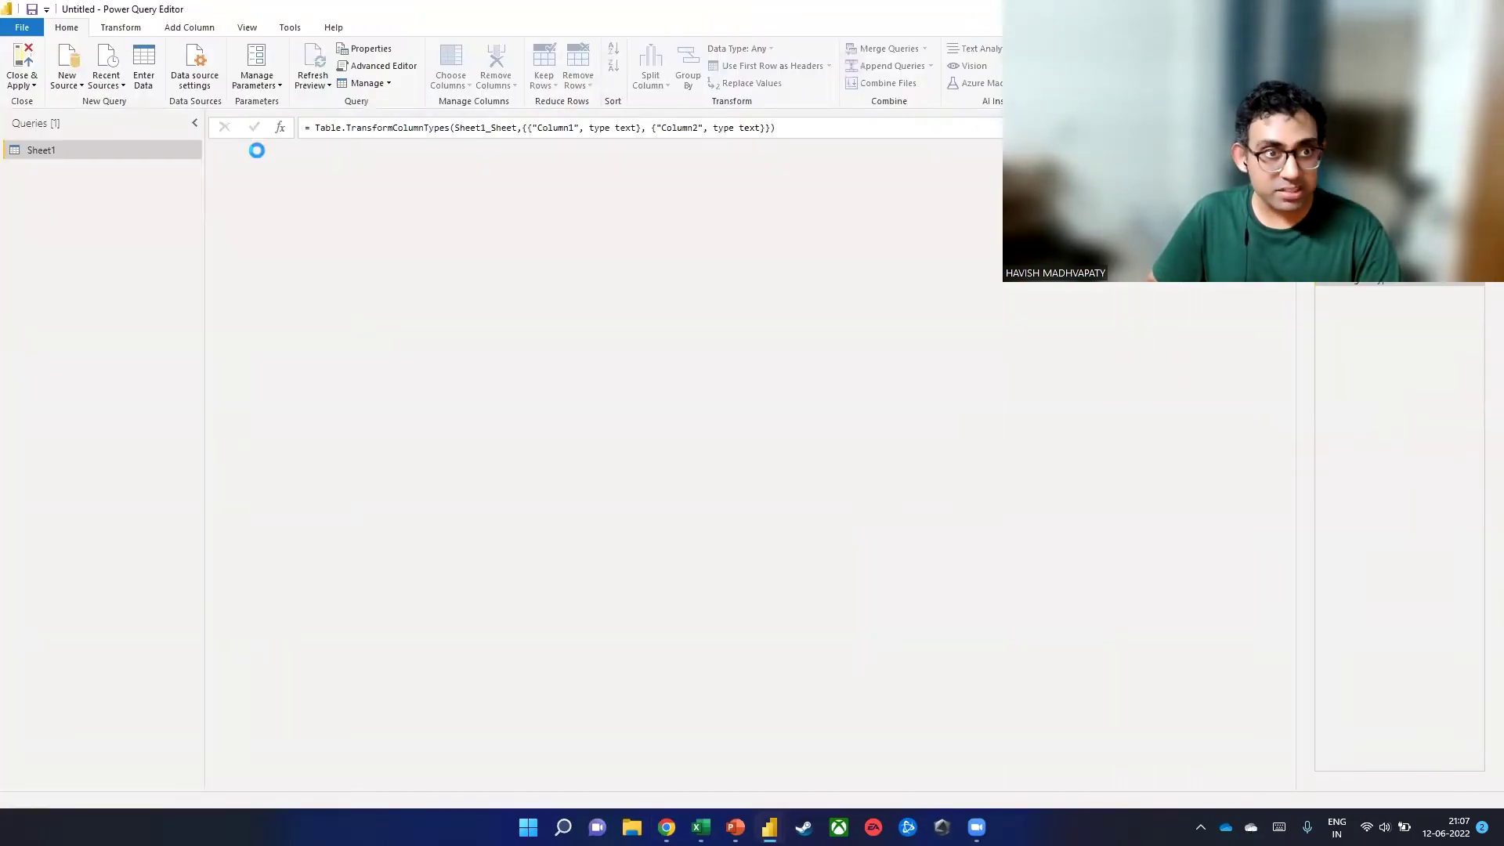
Step: Promote the first row of Sheet1 to column headers and load the query into the report
{"action": "left_click", "coordinate": [271, 160]}
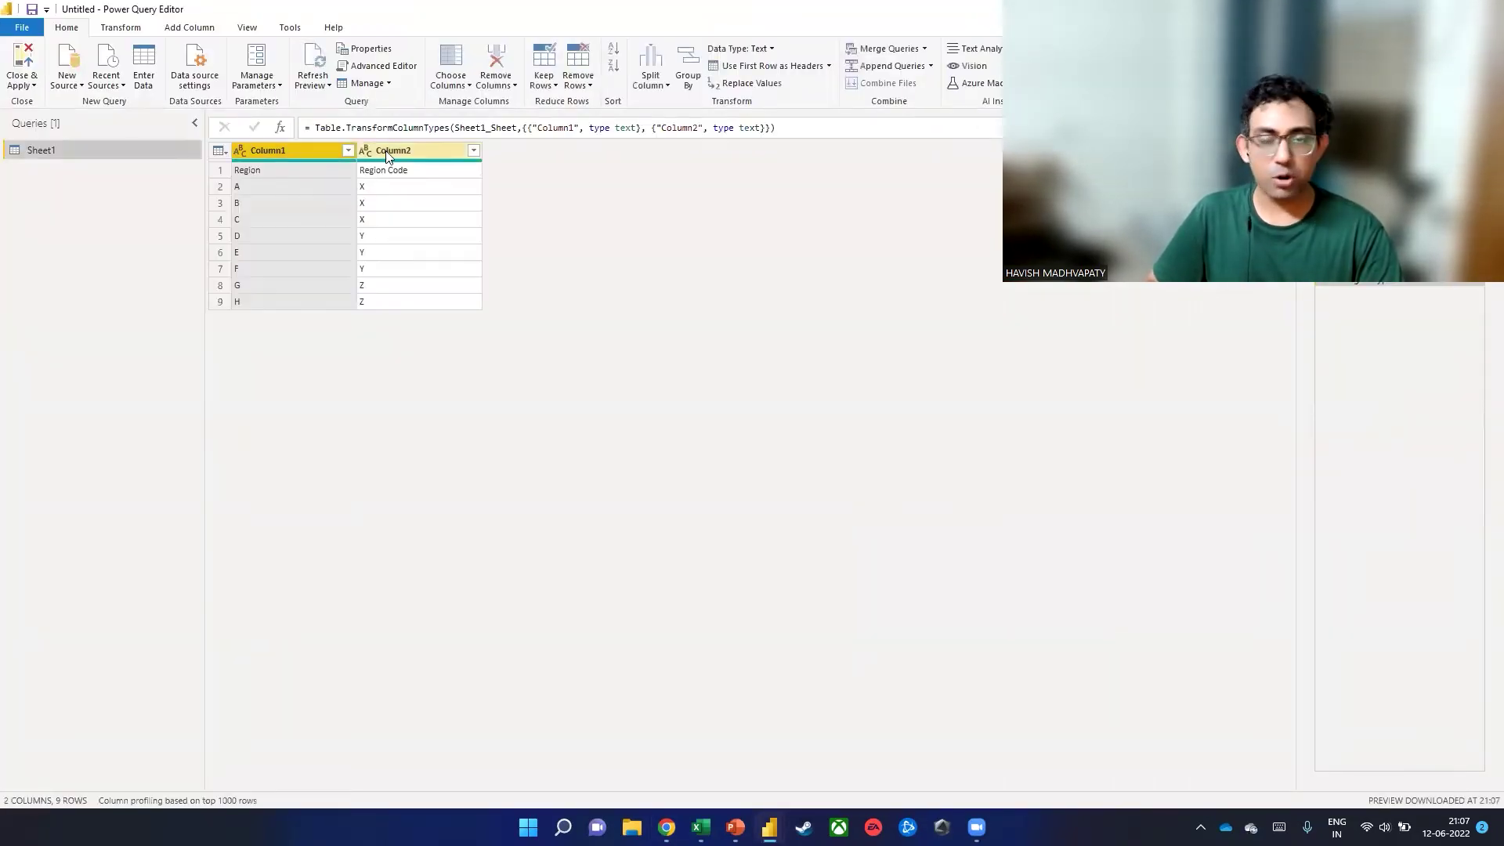
{"action": "left_click", "coordinate": [737, 68]}
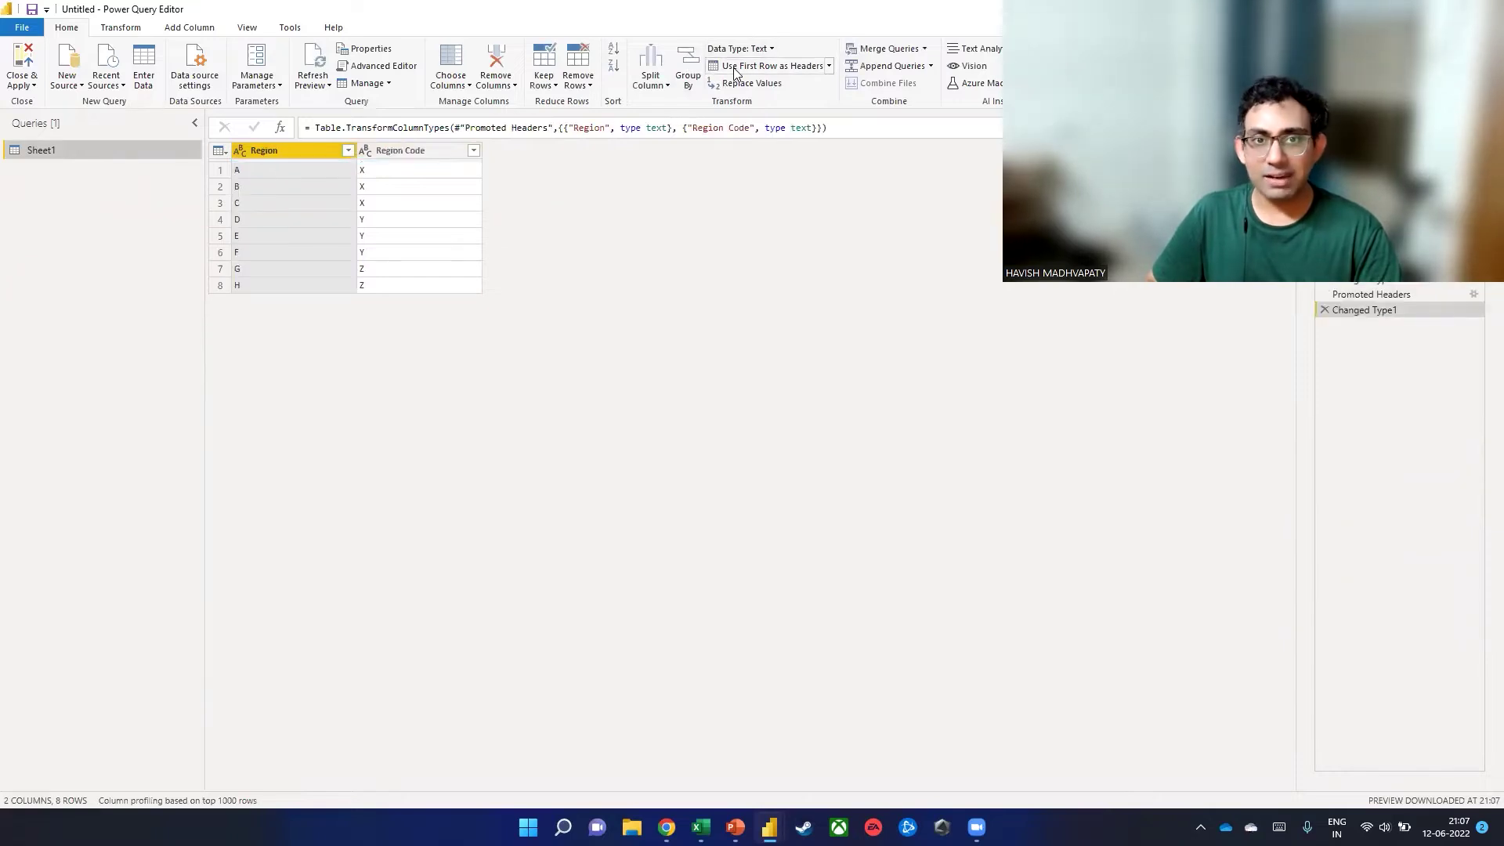
{"action": "left_click", "coordinate": [39, 64]}
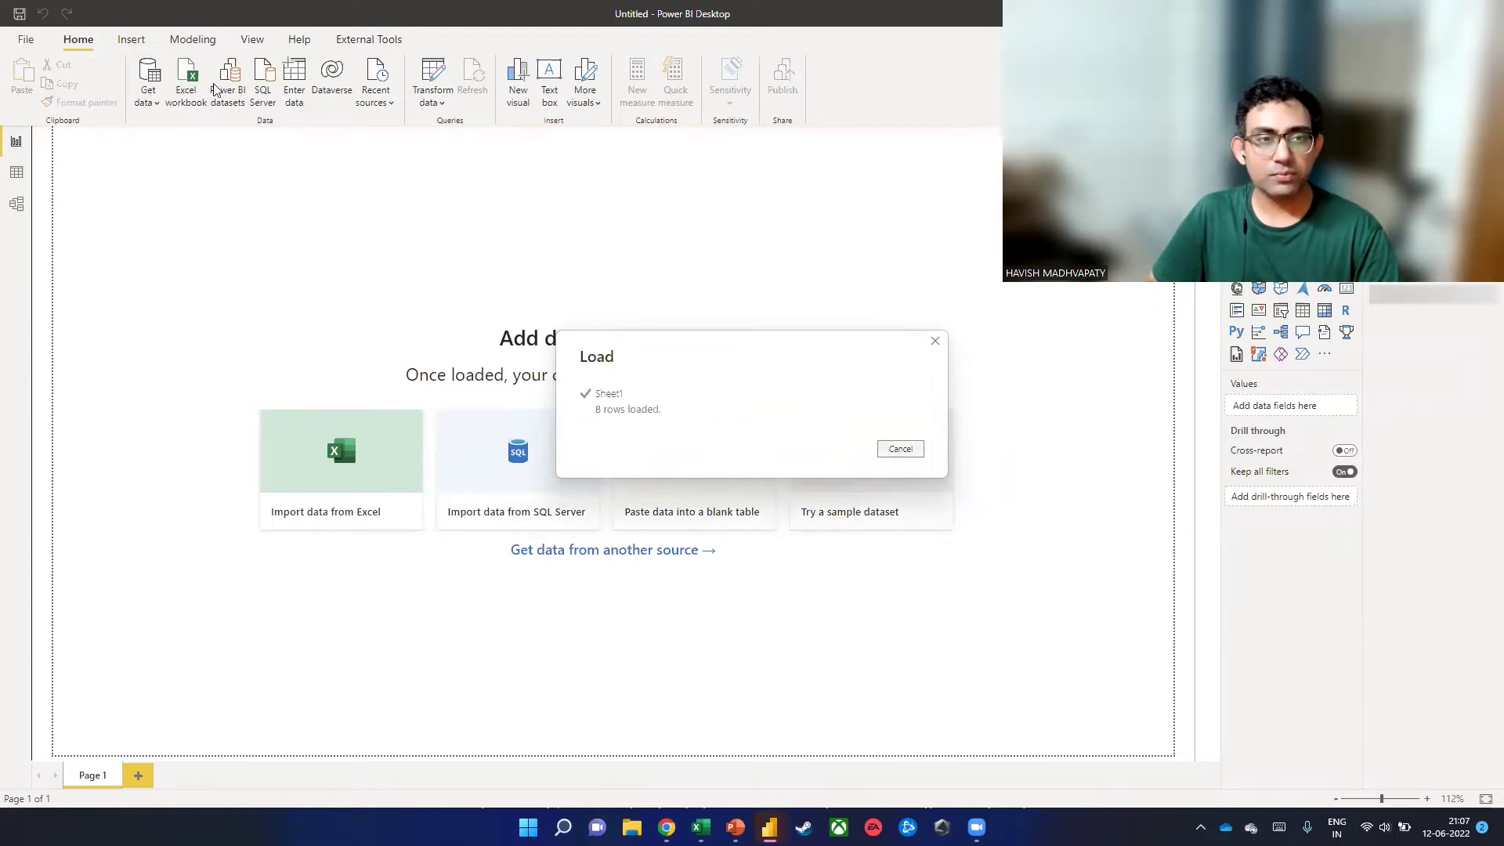
Step: Import Sheet1 from the Target.xlsx Excel workbook and load it directly without transforming
{"action": "left_click", "coordinate": [174, 97]}
{"action": "left_click", "coordinate": [341, 178]}
{"action": "double_click", "coordinate": [340, 190]}
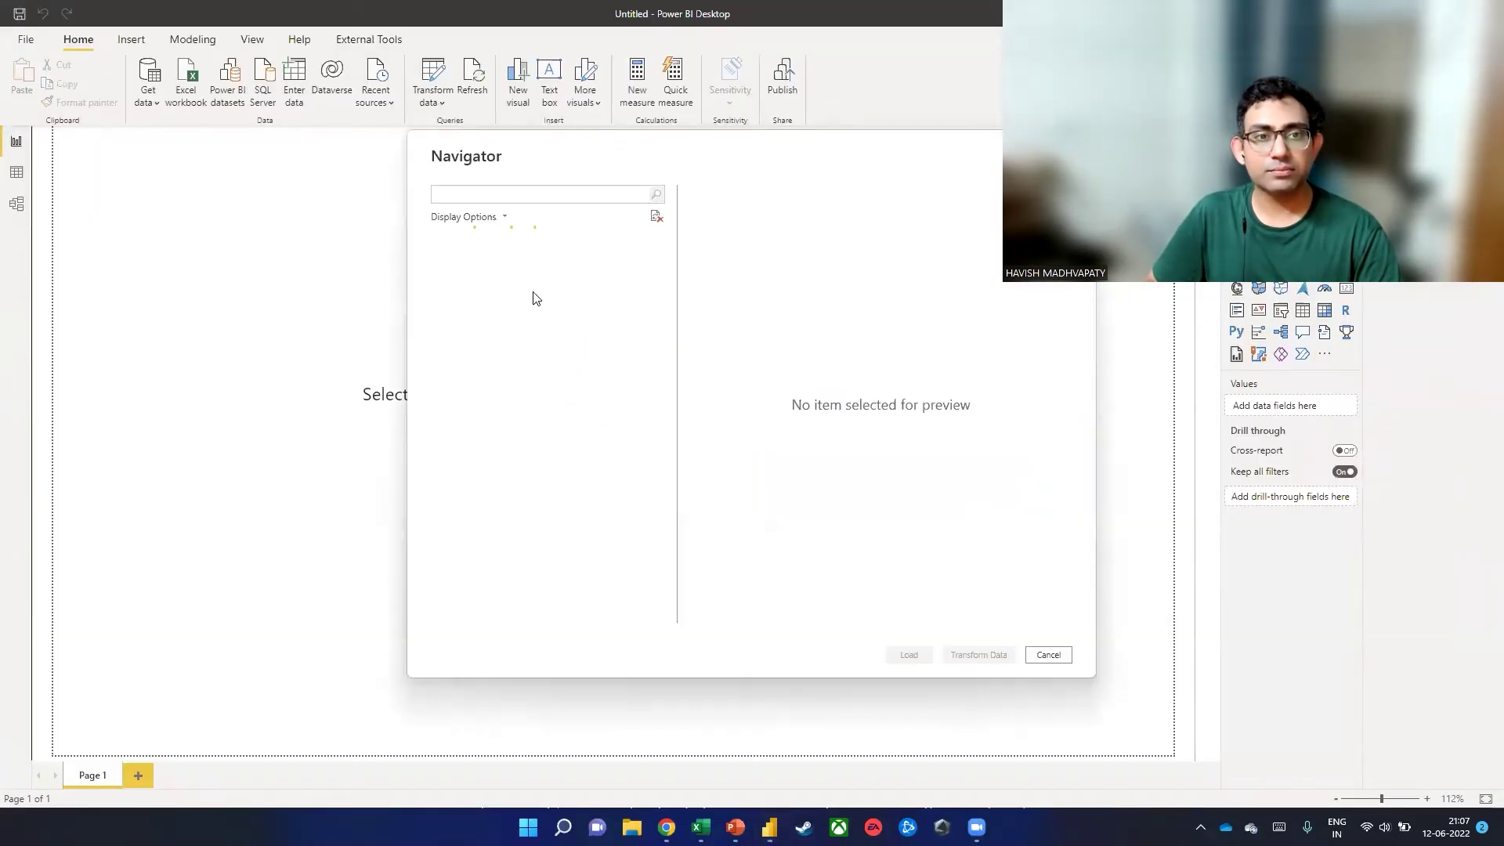
{"action": "left_click", "coordinate": [455, 259]}
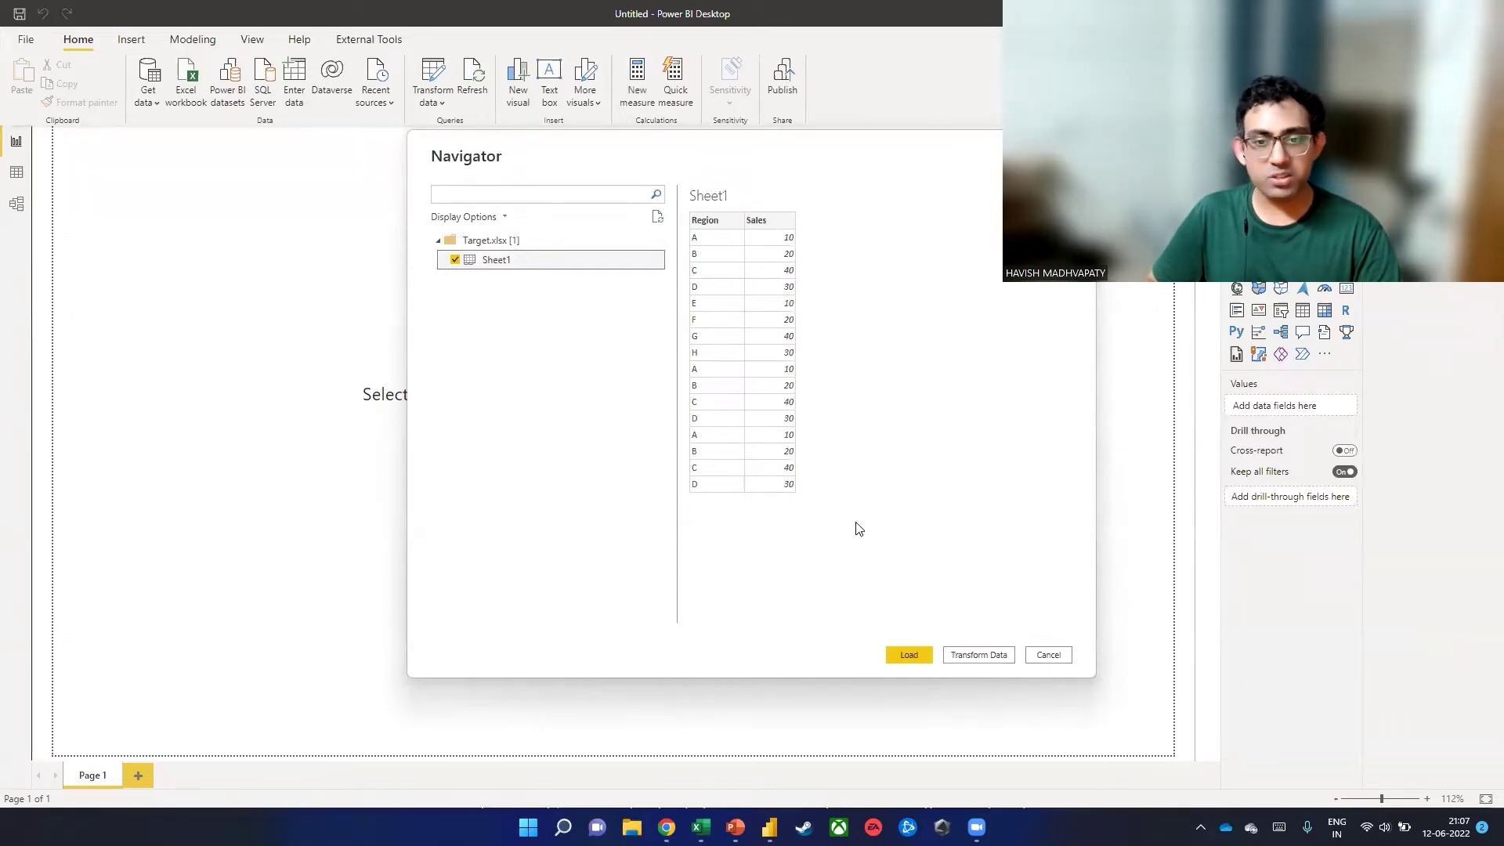
{"action": "left_click", "coordinate": [910, 655]}
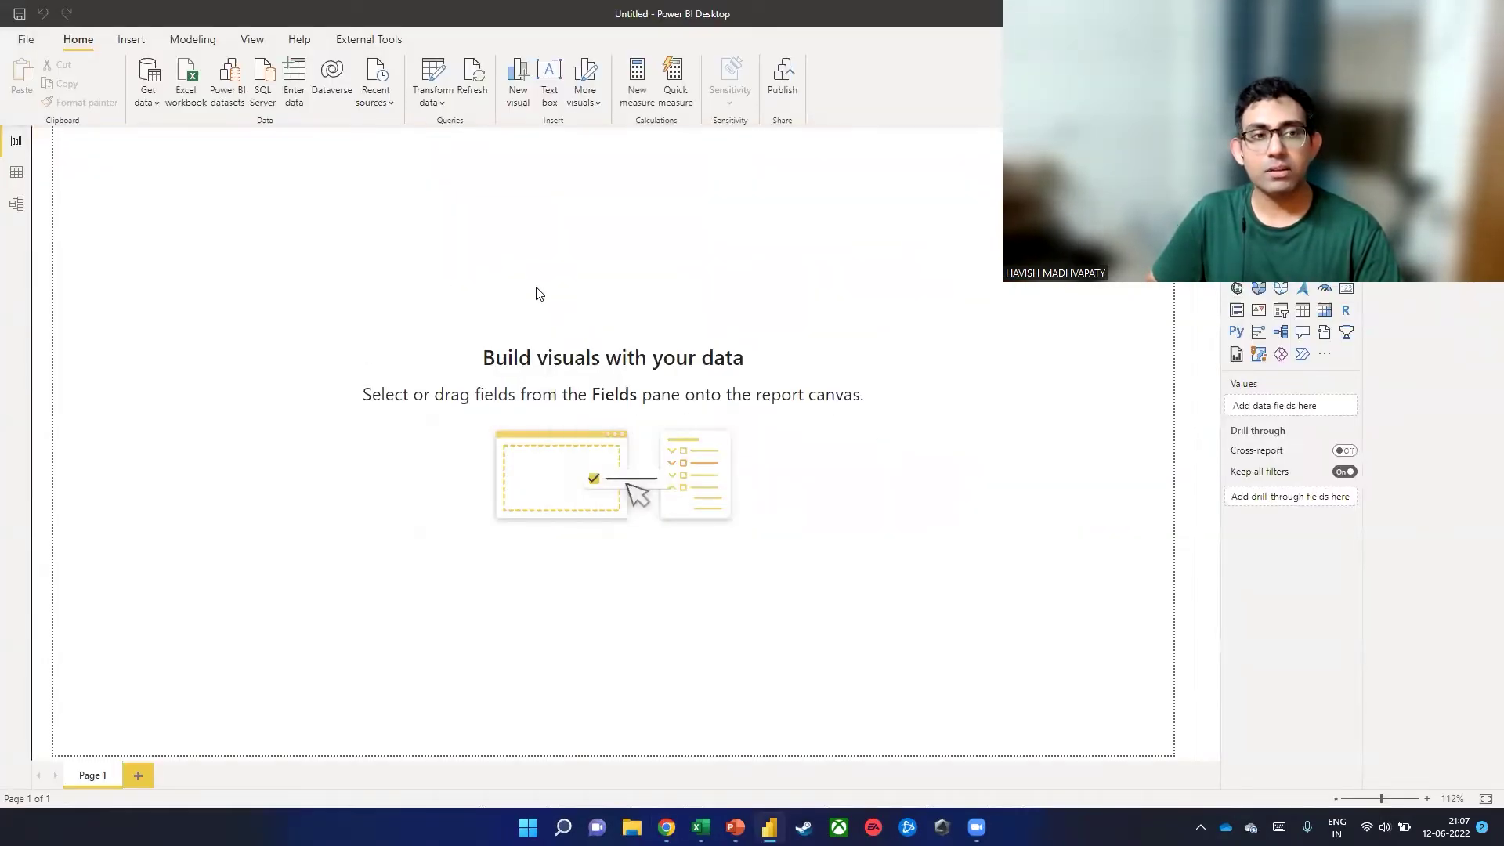
Step: Show the data model and move the Sheet1 (2) table diagonally below Sheet1 so their relationship line is clear
{"action": "left_click", "coordinate": [17, 203]}
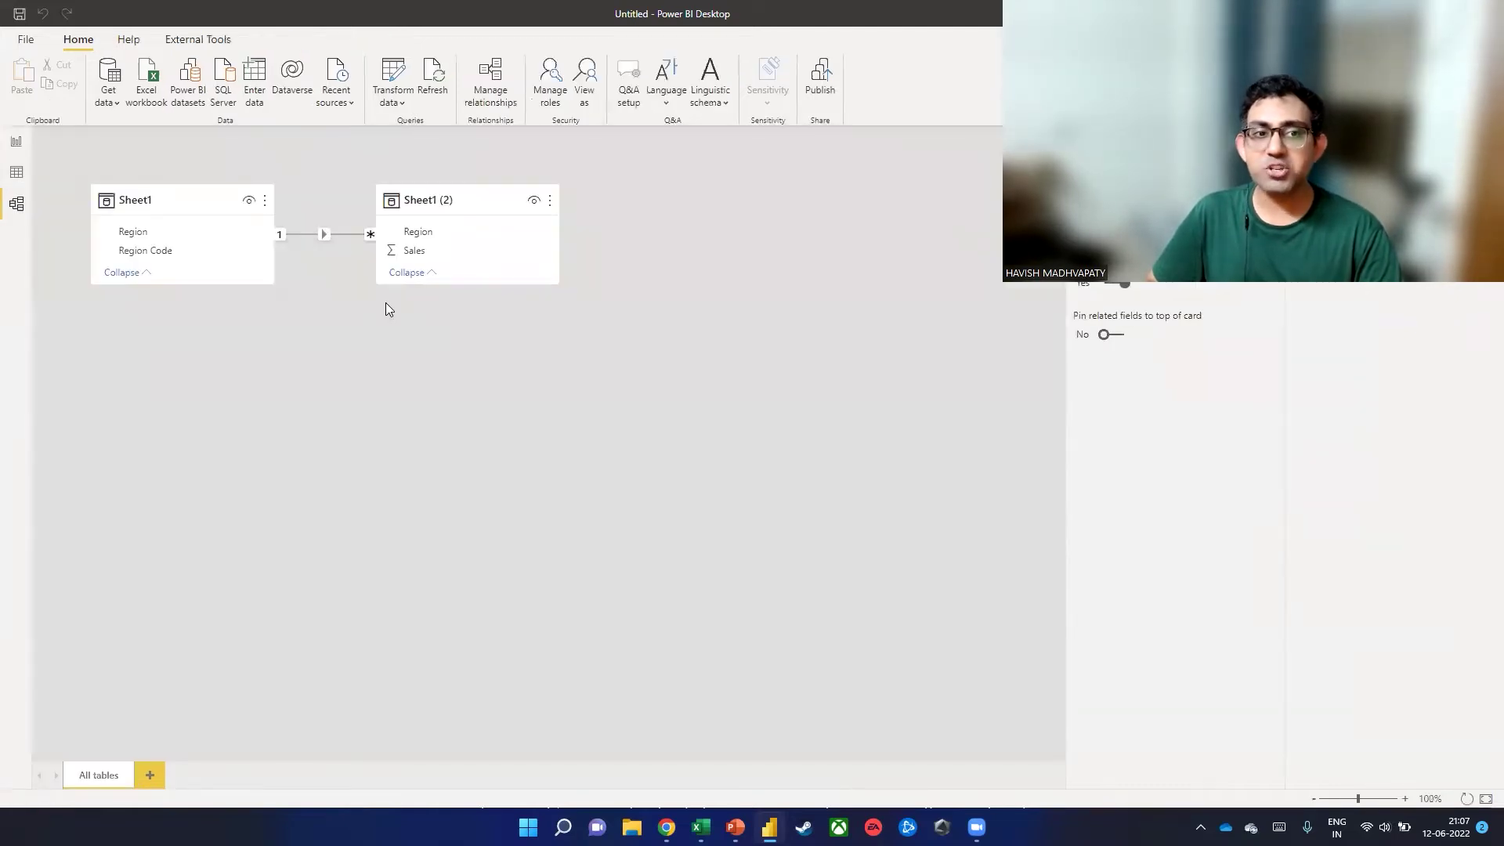
{"action": "left_click_drag", "start_coordinate": [423, 208], "coordinate": [479, 354]}
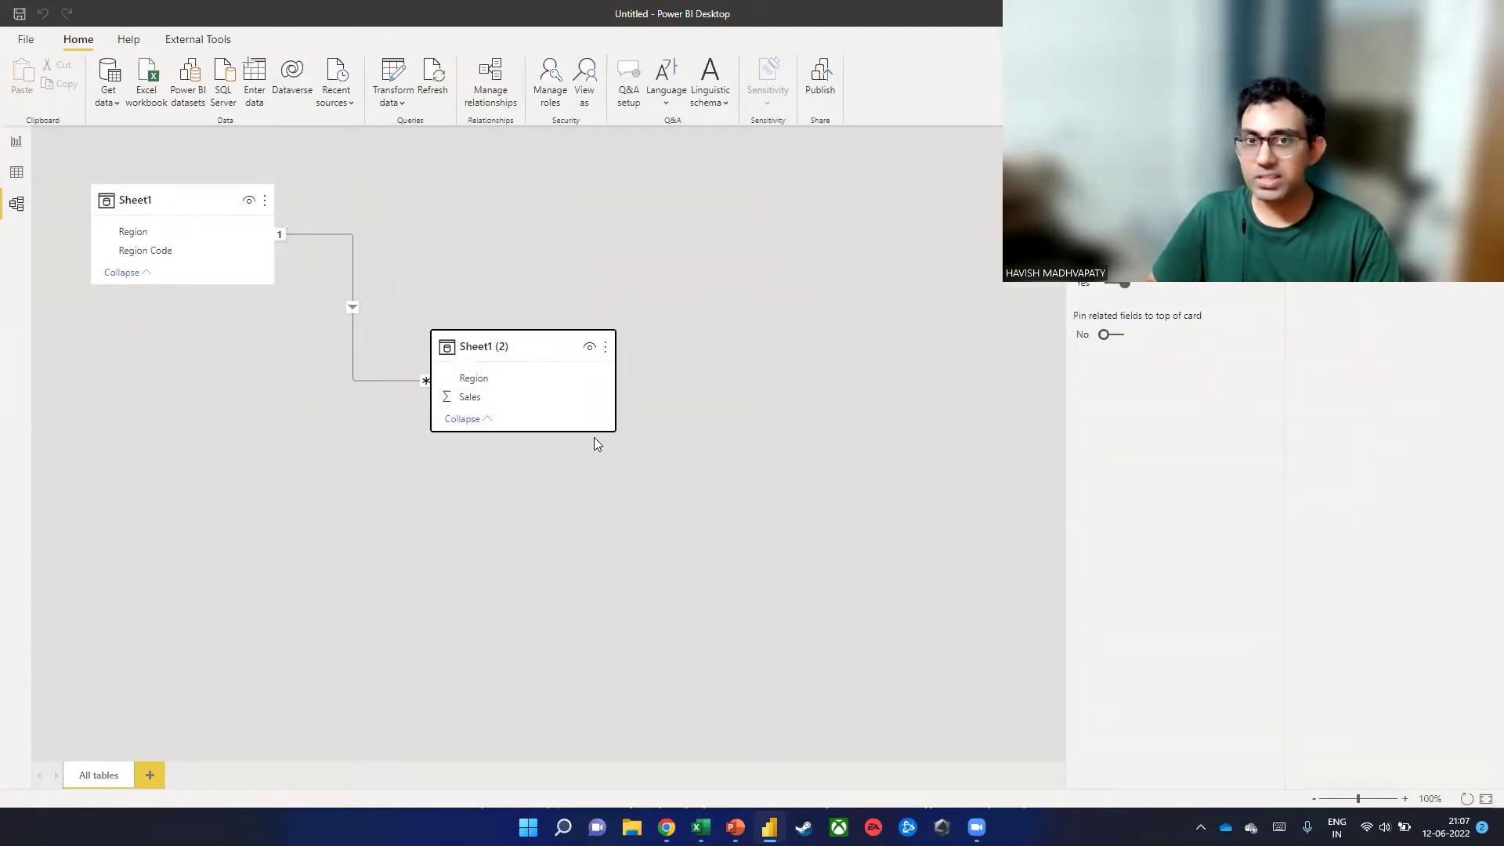
Step: Reopen the queries in Power Query Editor and rename the Sheet1 query as Source
{"action": "left_click", "coordinate": [398, 77]}
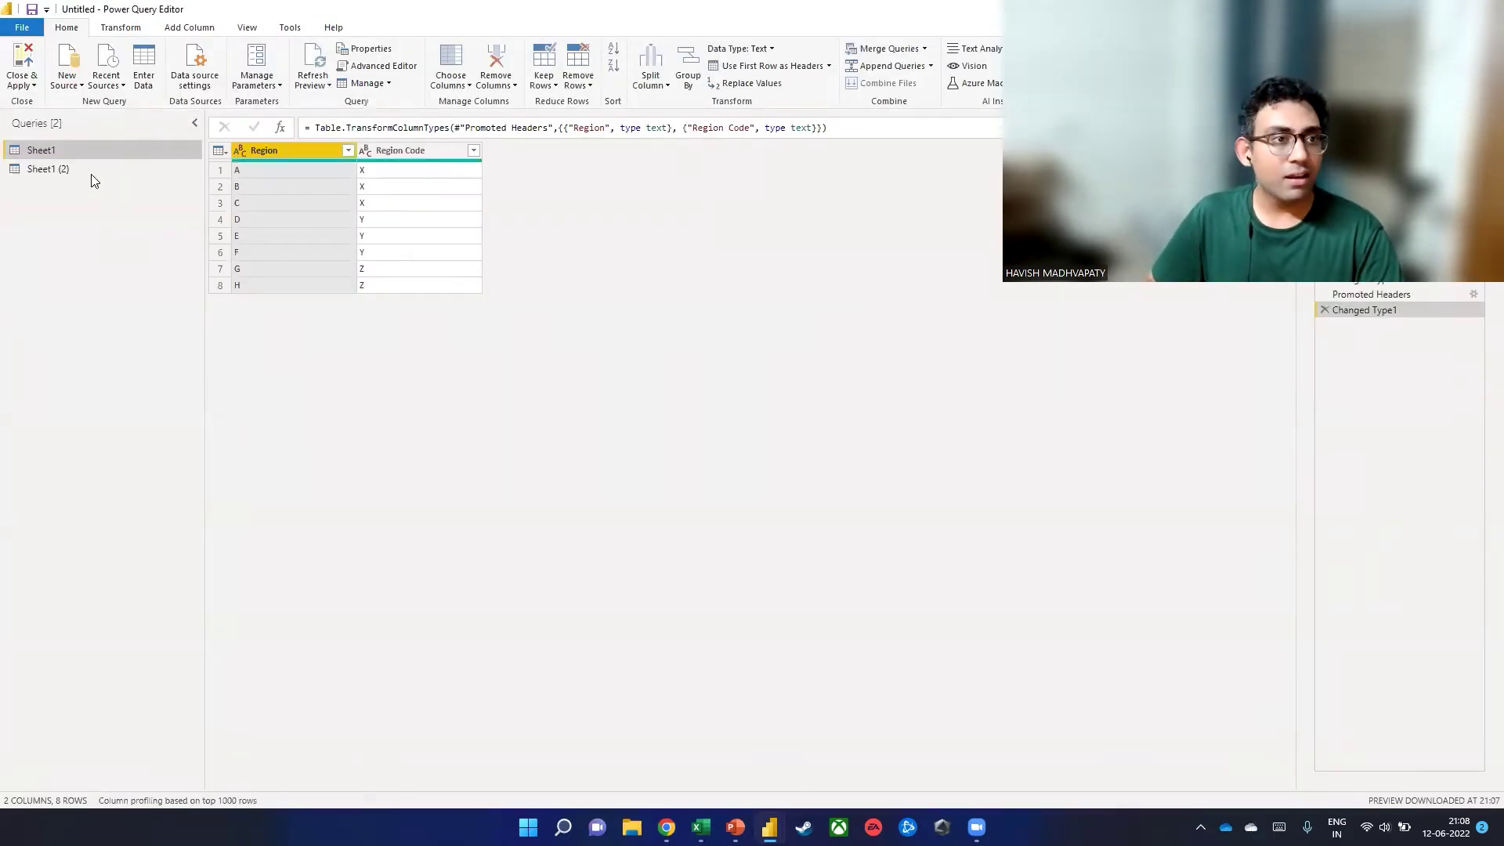
{"action": "left_click", "coordinate": [91, 171]}
{"action": "left_click", "coordinate": [97, 152]}
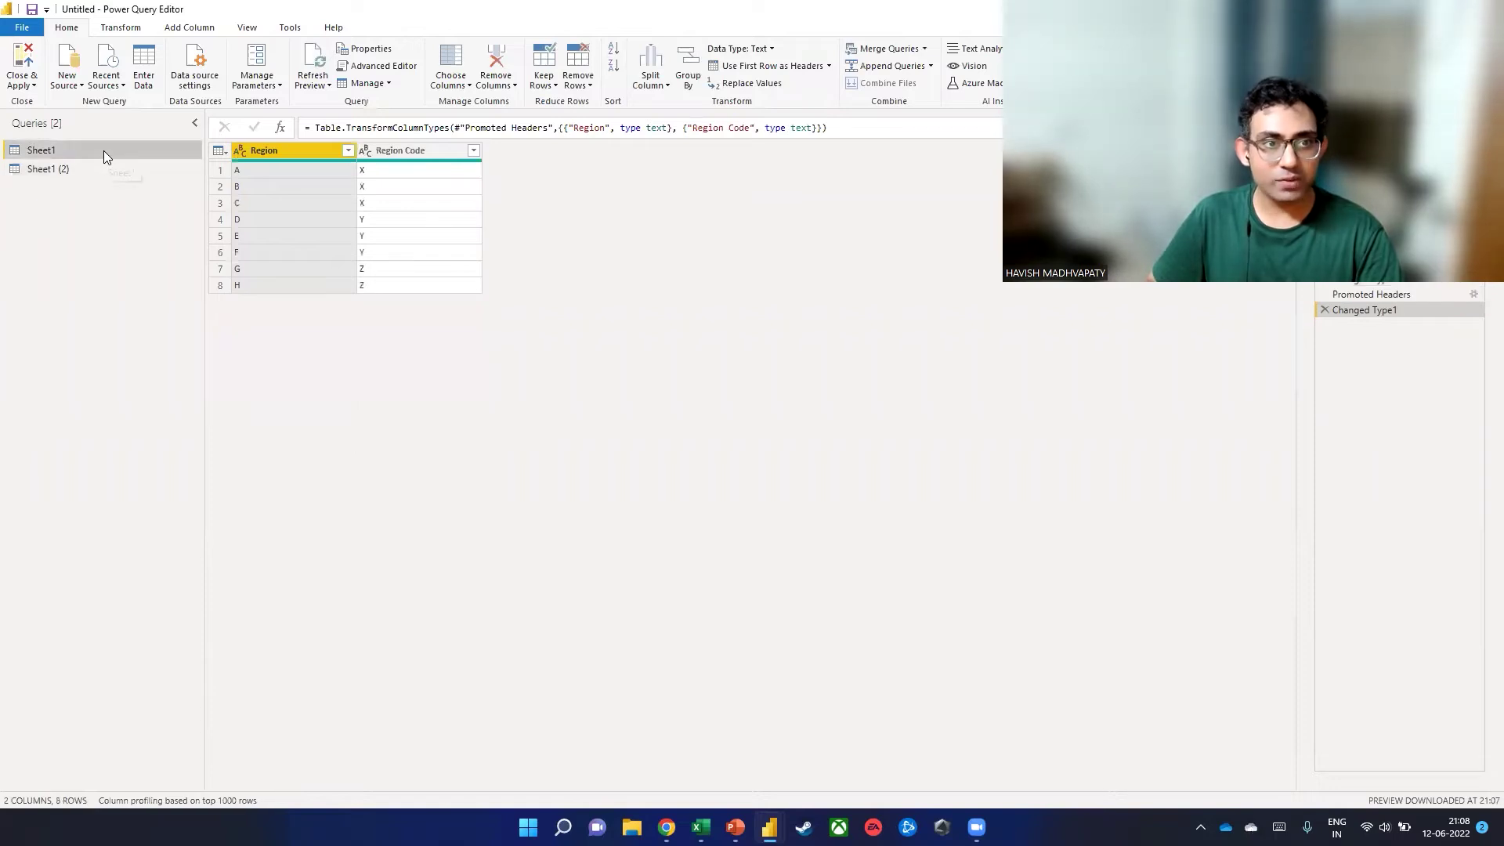
{"action": "double_click", "coordinate": [103, 151]}
{"action": "type", "text": "s"}
{"action": "key", "text": "Caps_Lock"}
{"action": "key", "text": "BackSpace"}
{"action": "type", "text": "Source"}
{"action": "key", "text": "Return"}
Step: Rename the Sheet1 (2) query as Target and apply the query changes to the model
{"action": "double_click", "coordinate": [91, 166]}
{"action": "type", "text": "Targe"}
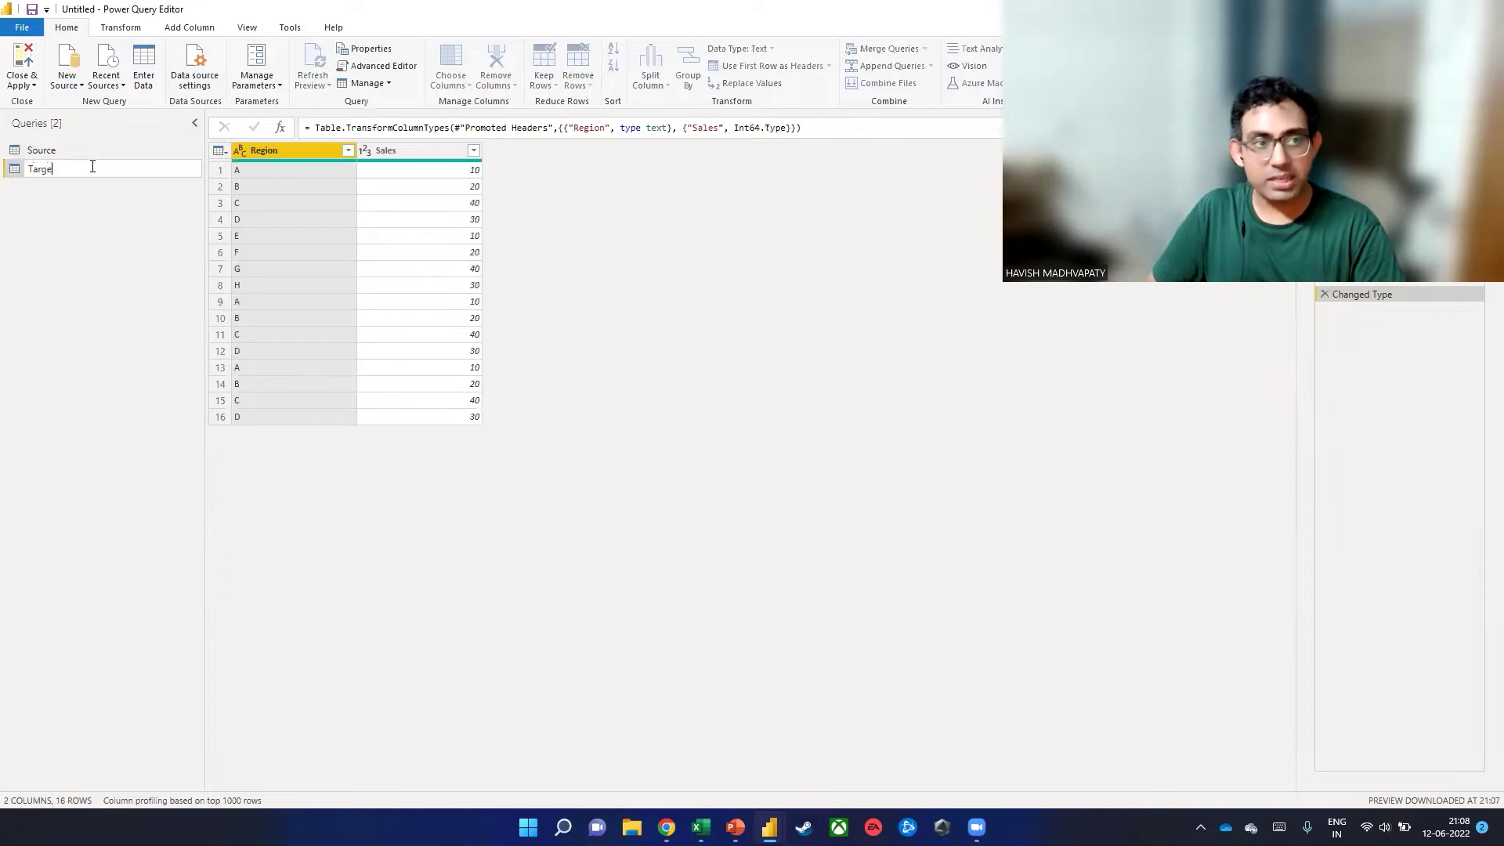
{"action": "type", "text": "t"}
{"action": "key", "text": "Return"}
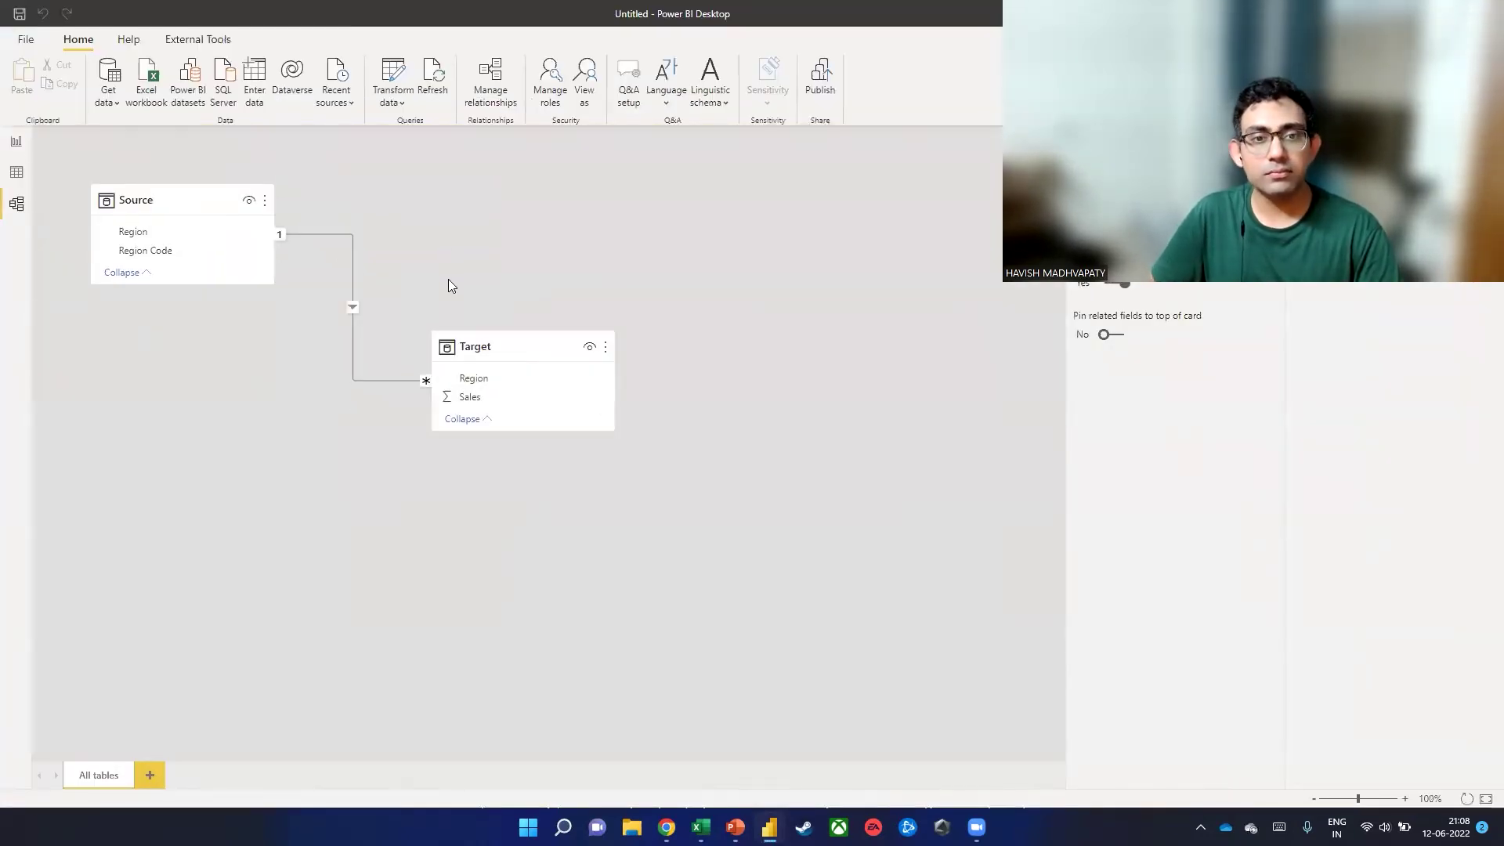
Step: Build a pie chart on Page 1 with Source Region Code as legend and count of Region as values, placed mid-page
{"action": "left_click", "coordinate": [15, 141]}
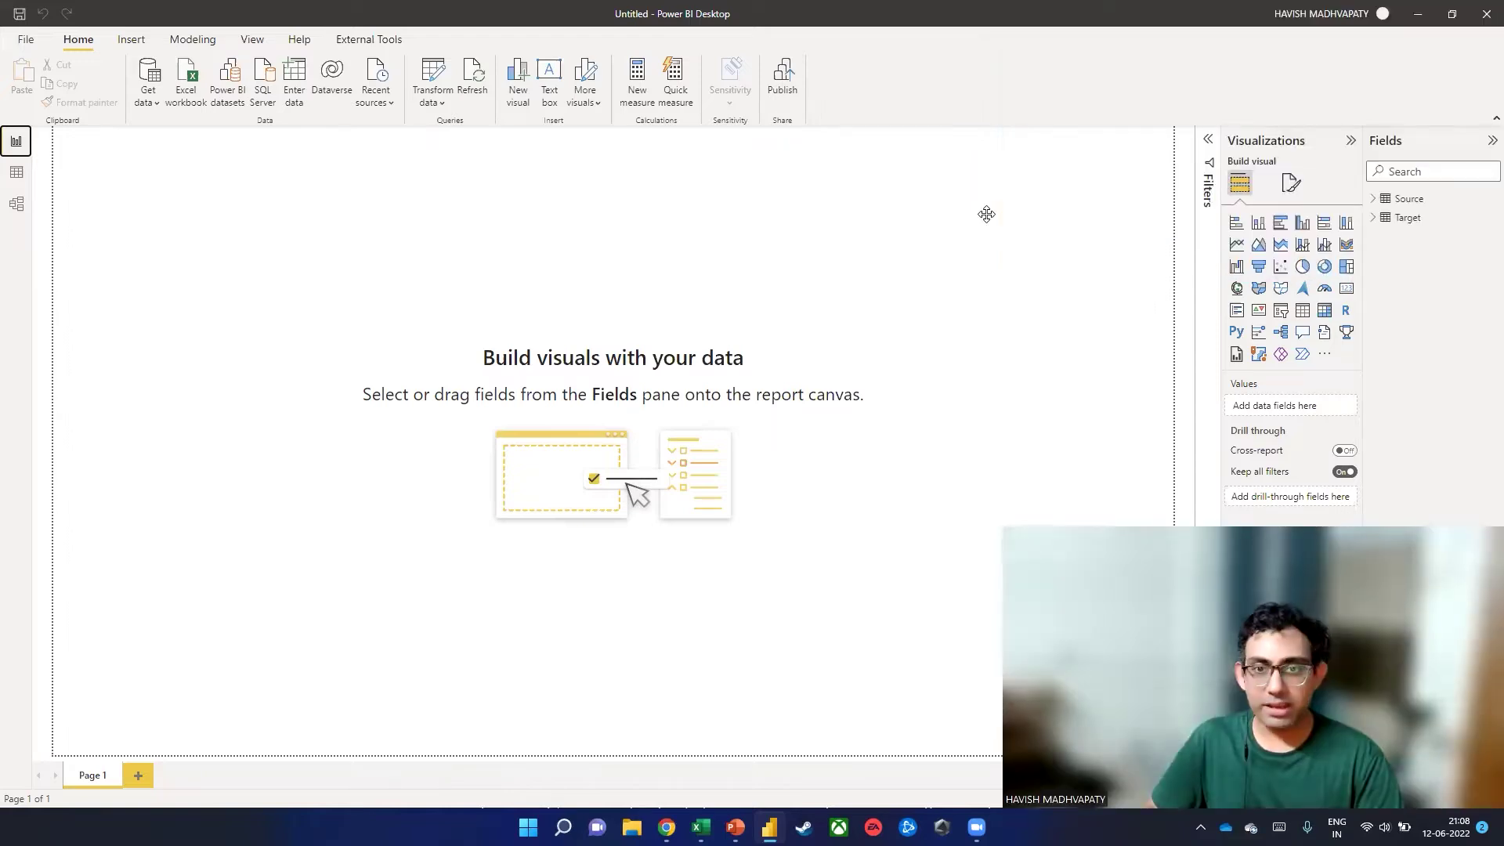
{"action": "left_click", "coordinate": [1373, 200]}
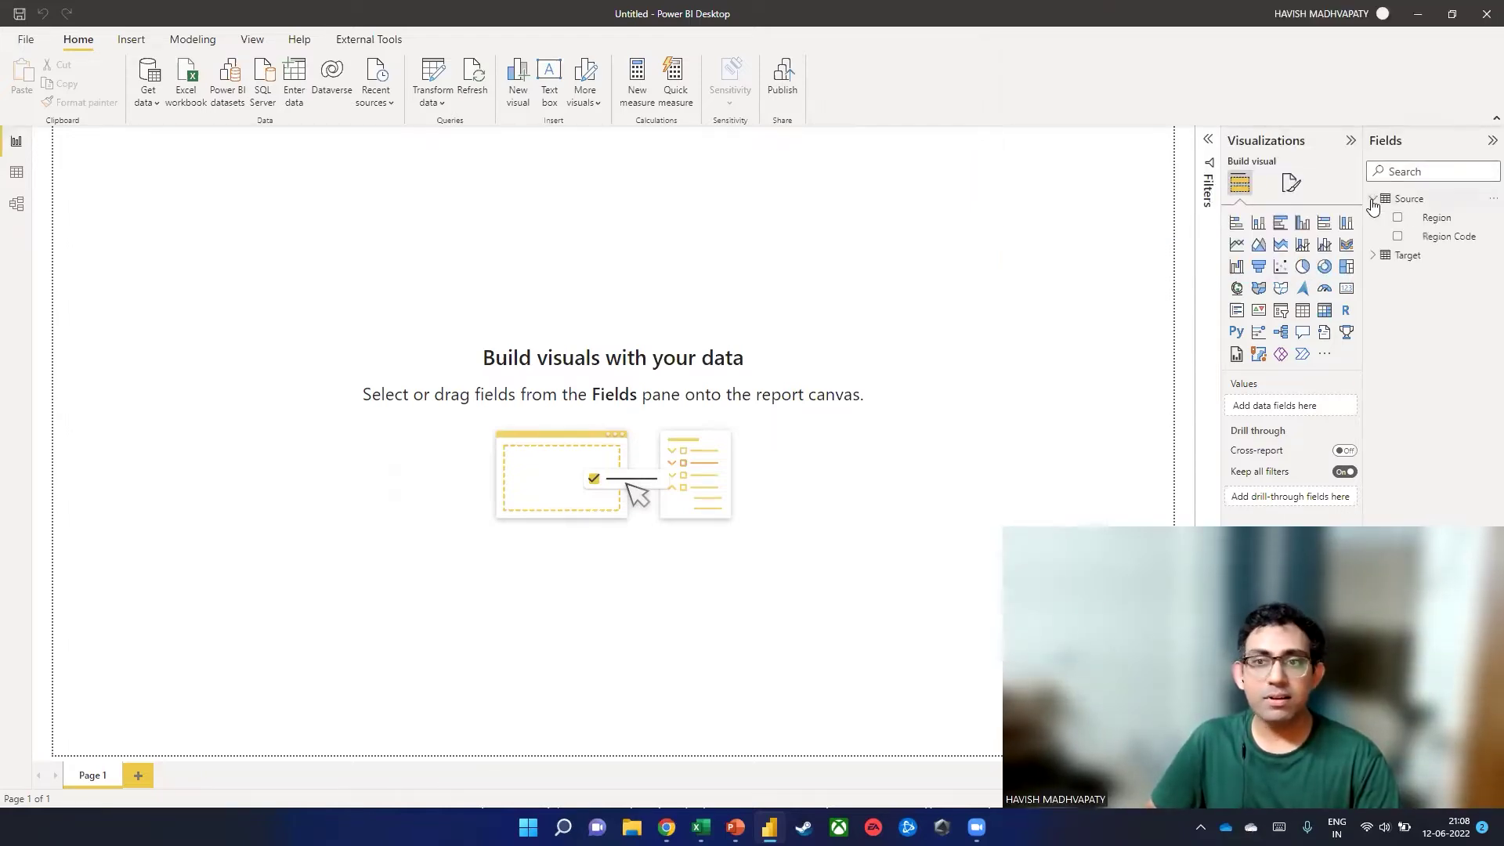
{"action": "left_click", "coordinate": [1302, 267]}
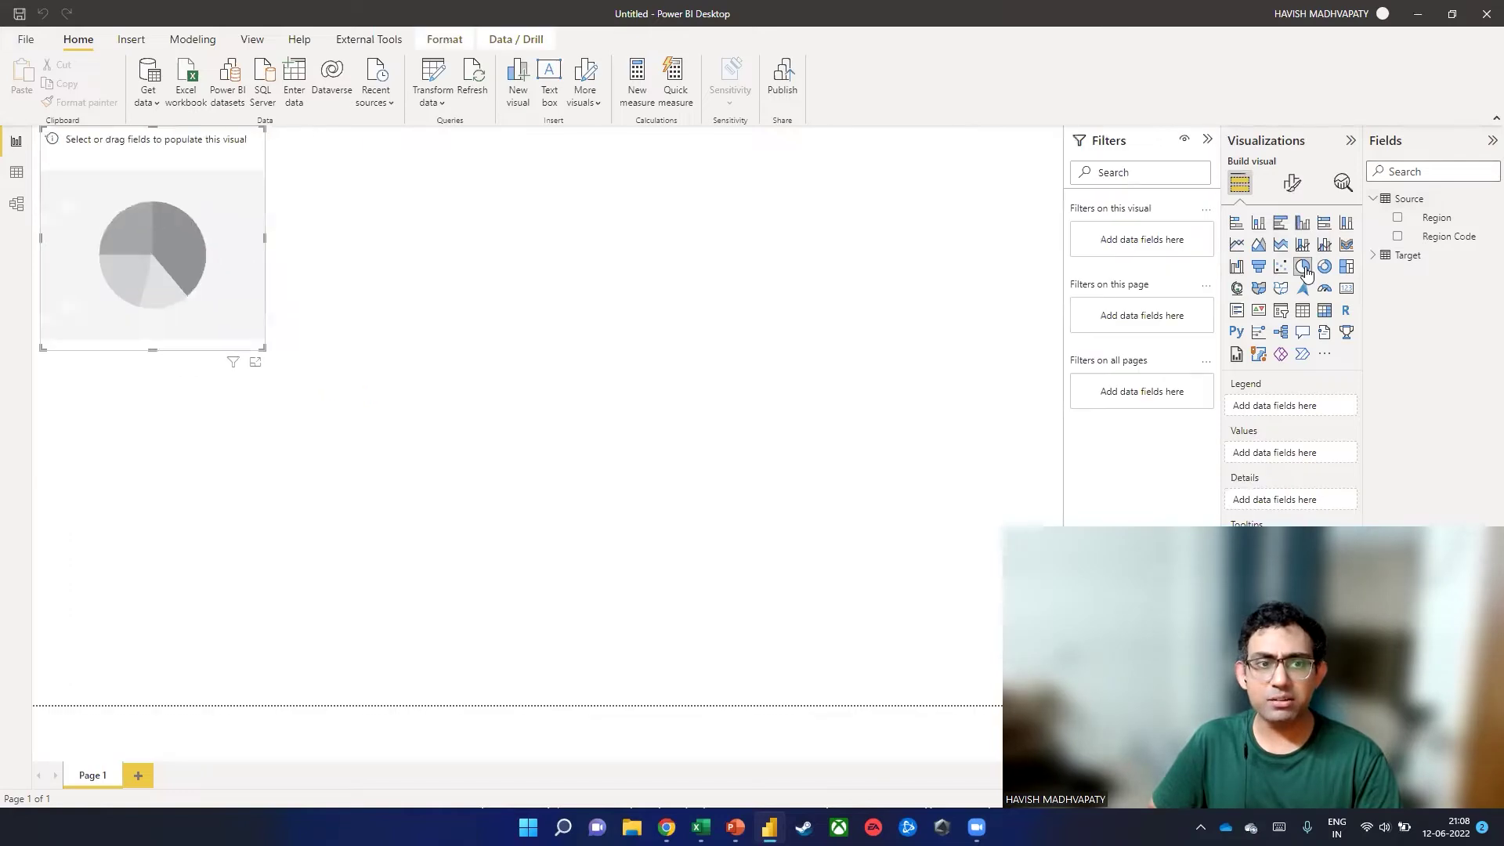
{"action": "left_click", "coordinate": [1396, 238]}
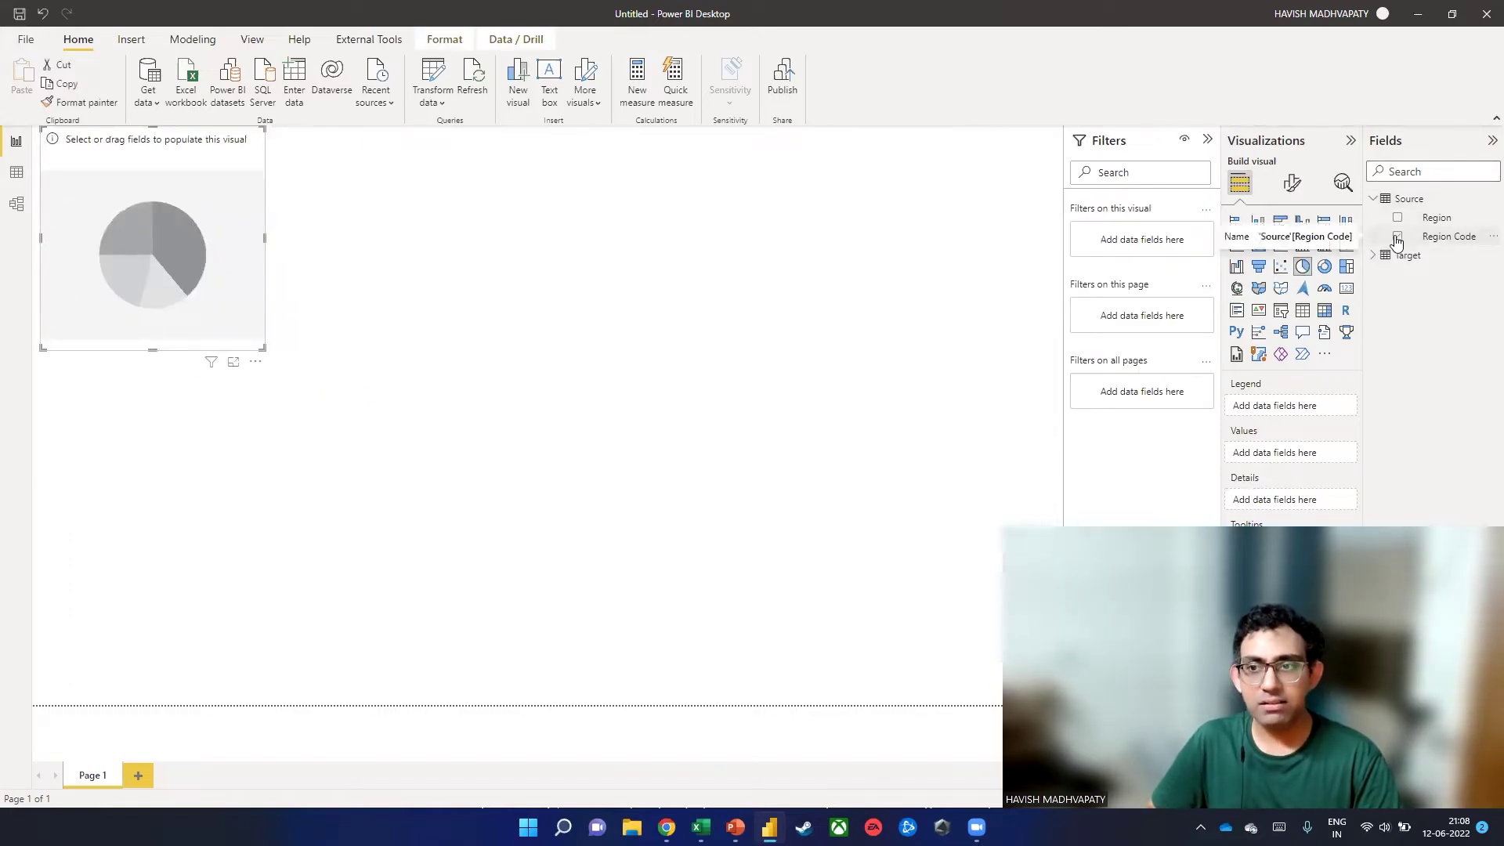
{"action": "left_click_drag", "start_coordinate": [1412, 220], "coordinate": [1273, 469]}
{"action": "left_click_drag", "start_coordinate": [138, 329], "coordinate": [571, 502]}
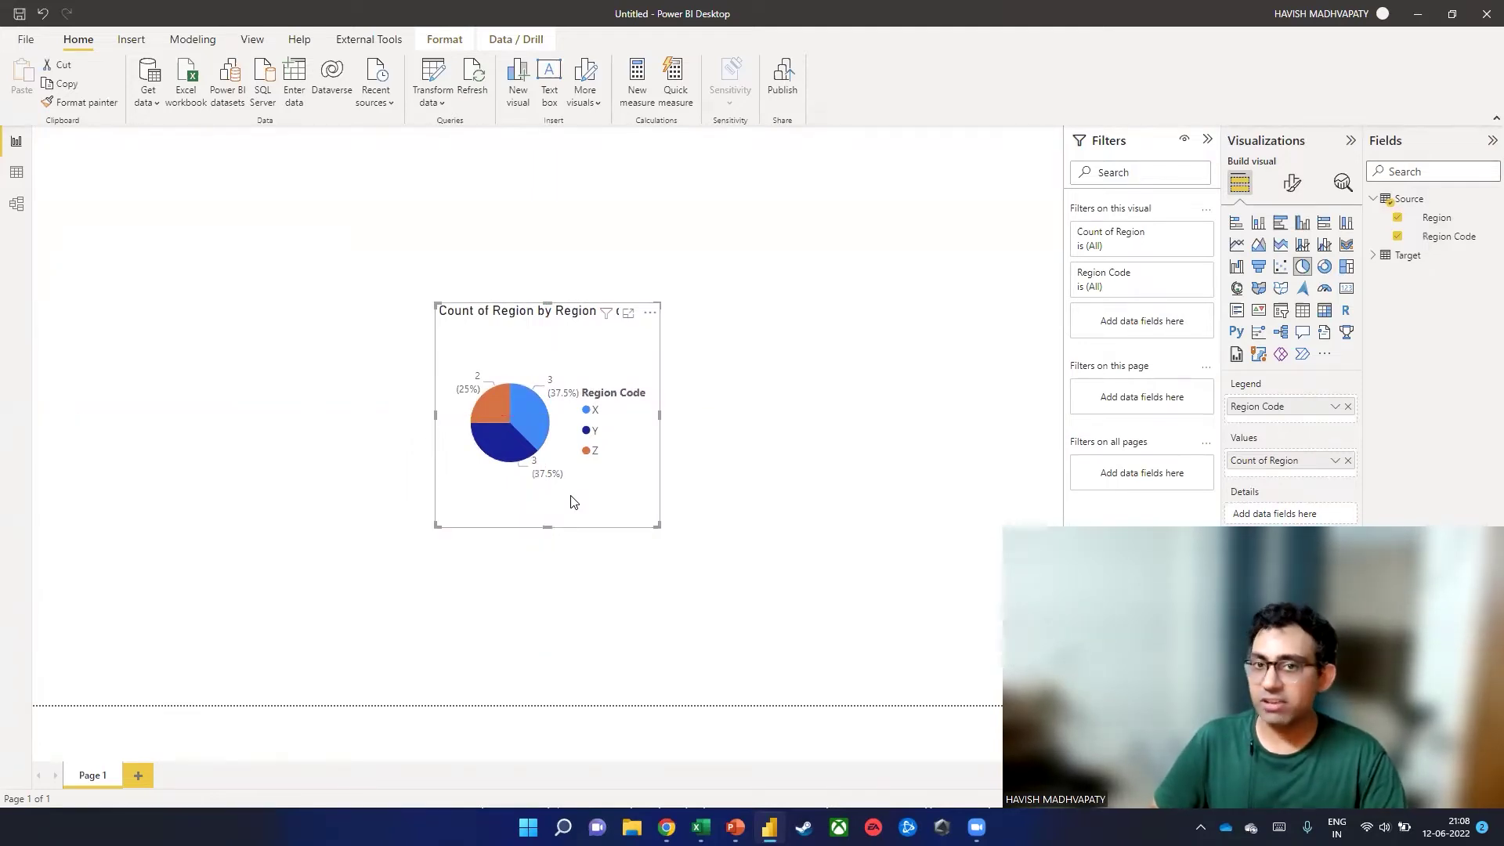
Step: Open the pie chart's general effects settings for background, visual border and shadow
{"action": "left_click", "coordinate": [1293, 197]}
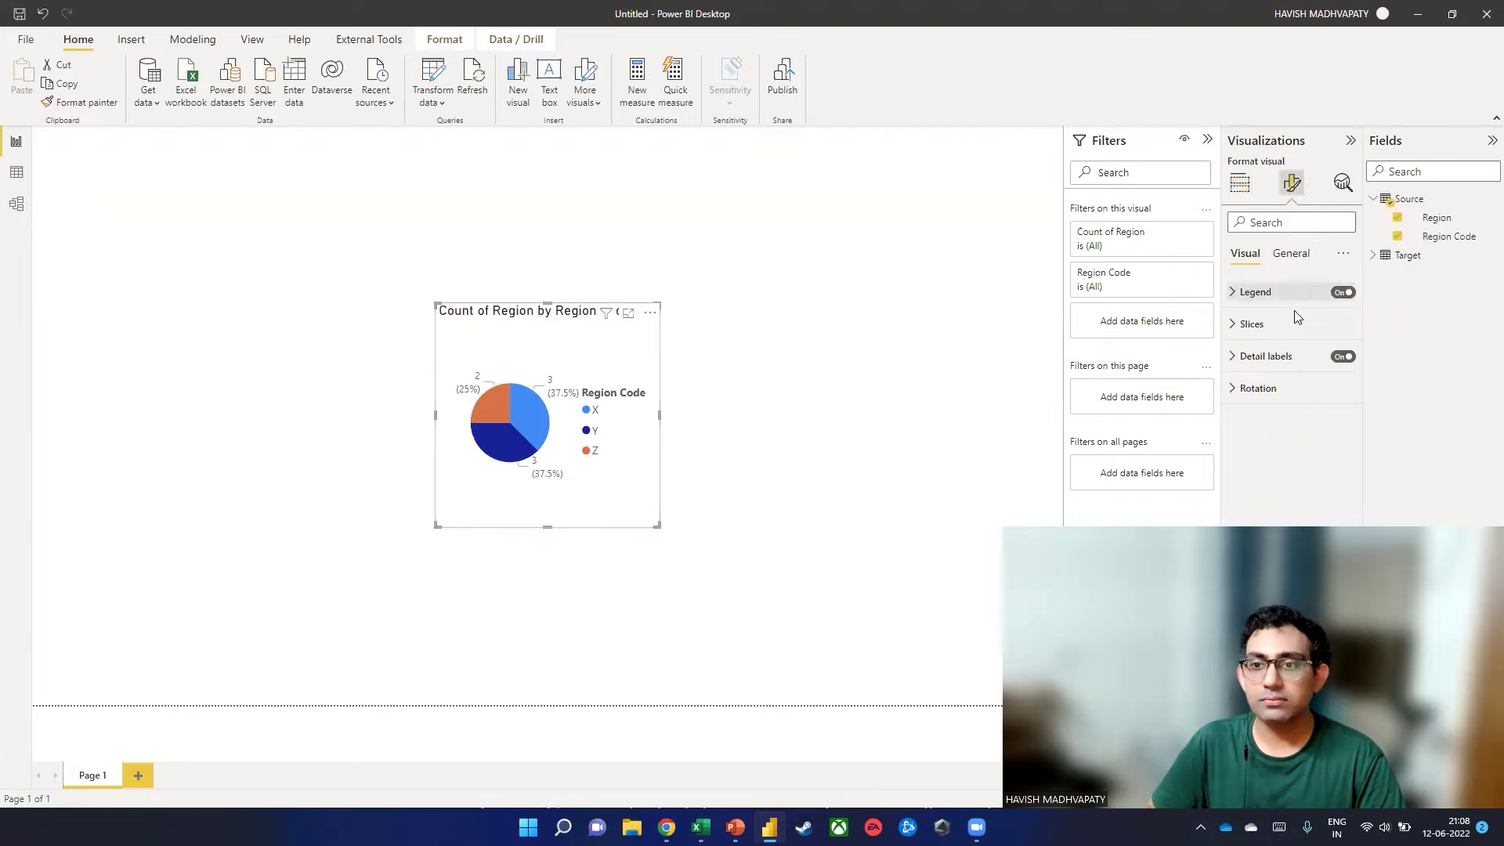
{"action": "left_click", "coordinate": [1290, 253]}
{"action": "left_click", "coordinate": [1303, 369]}
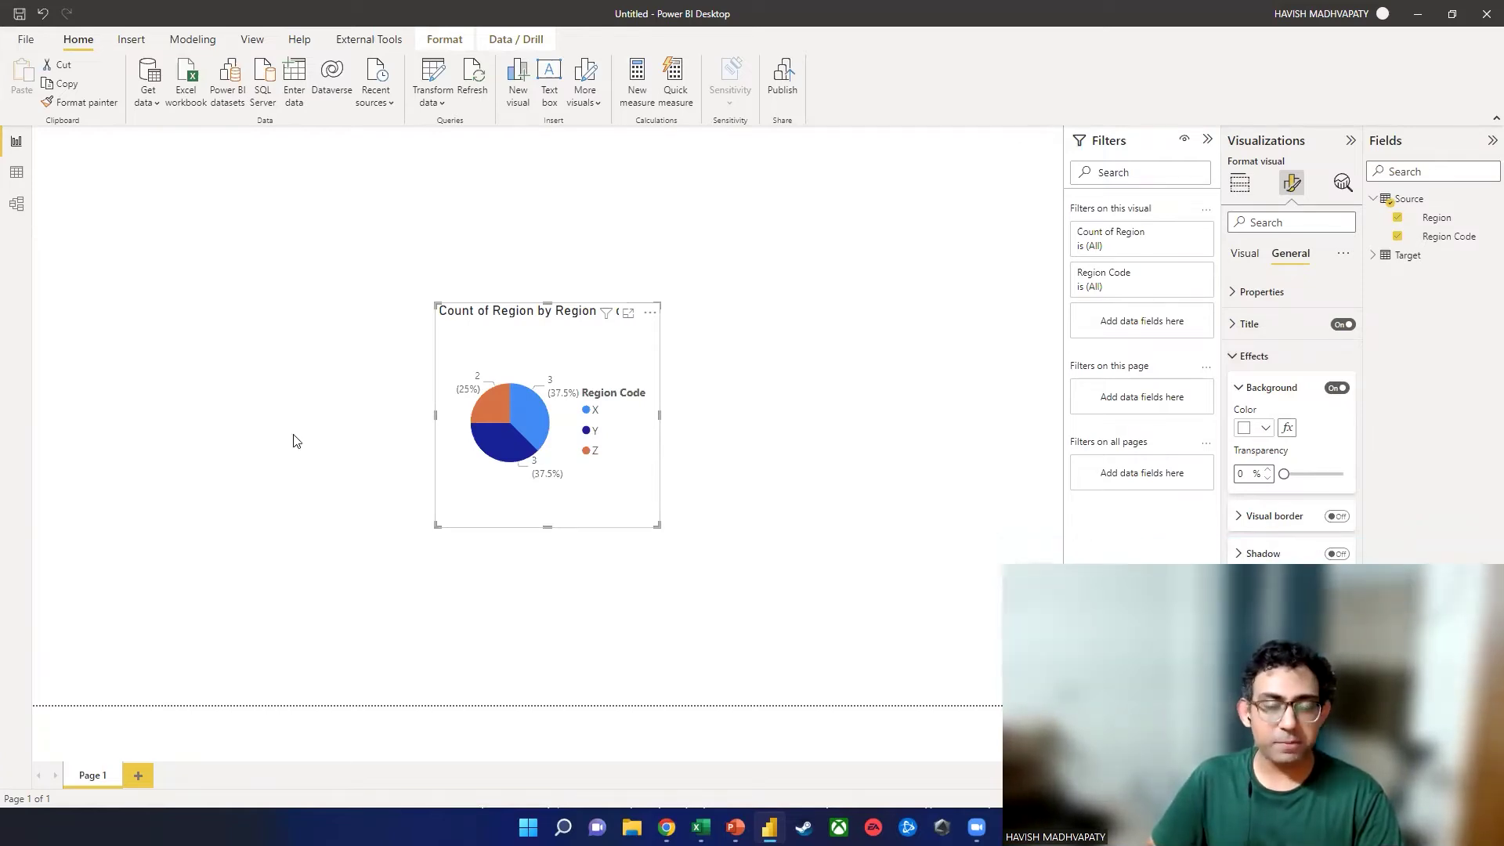
Step: Add a second report page with a stacked column chart of Target Sales by Region, placed mid-page
{"action": "left_click", "coordinate": [144, 774]}
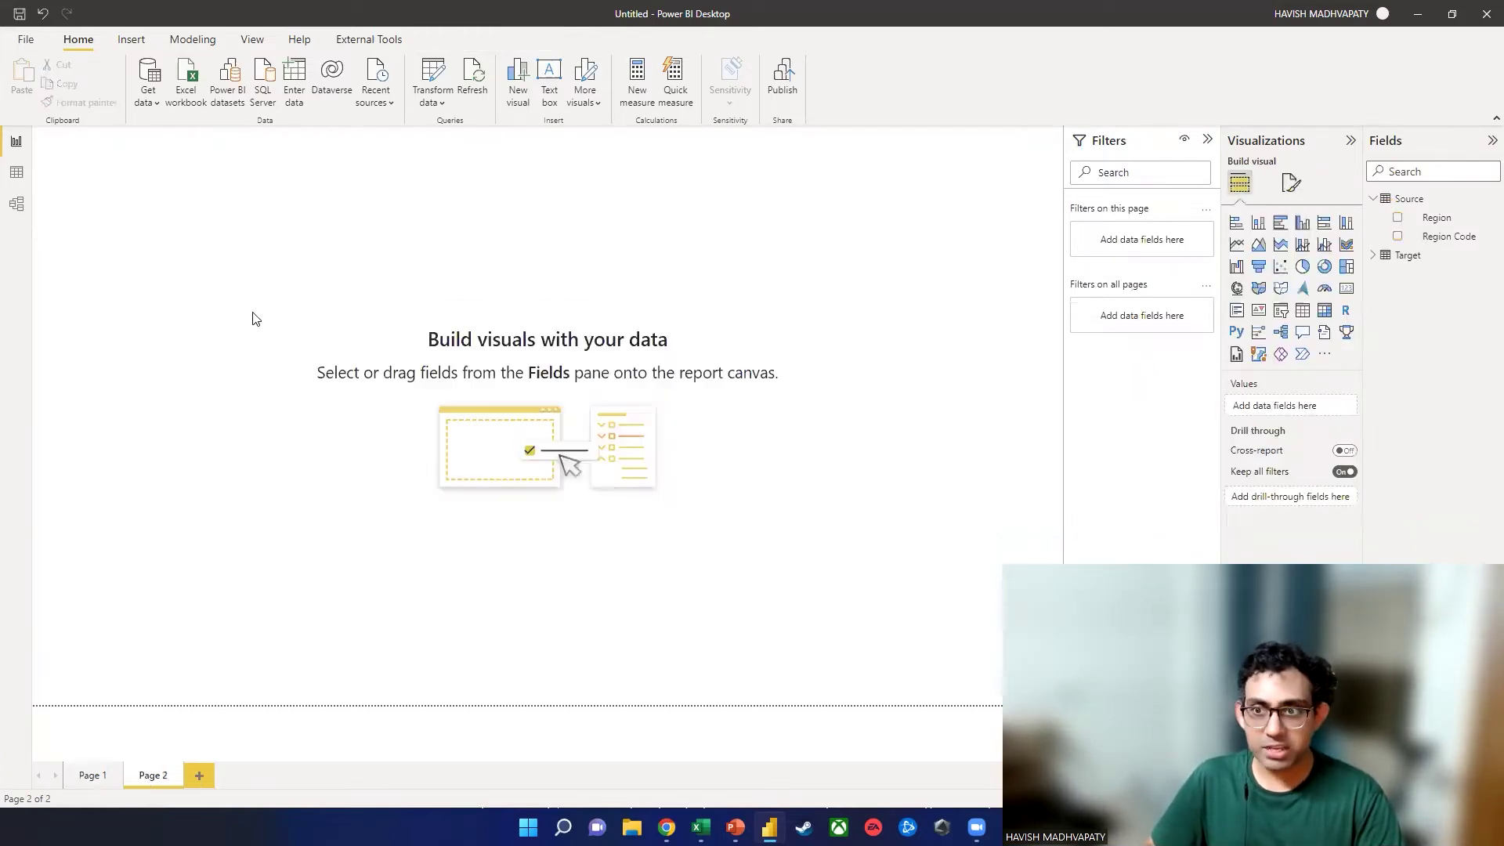
{"action": "left_click", "coordinate": [1375, 254]}
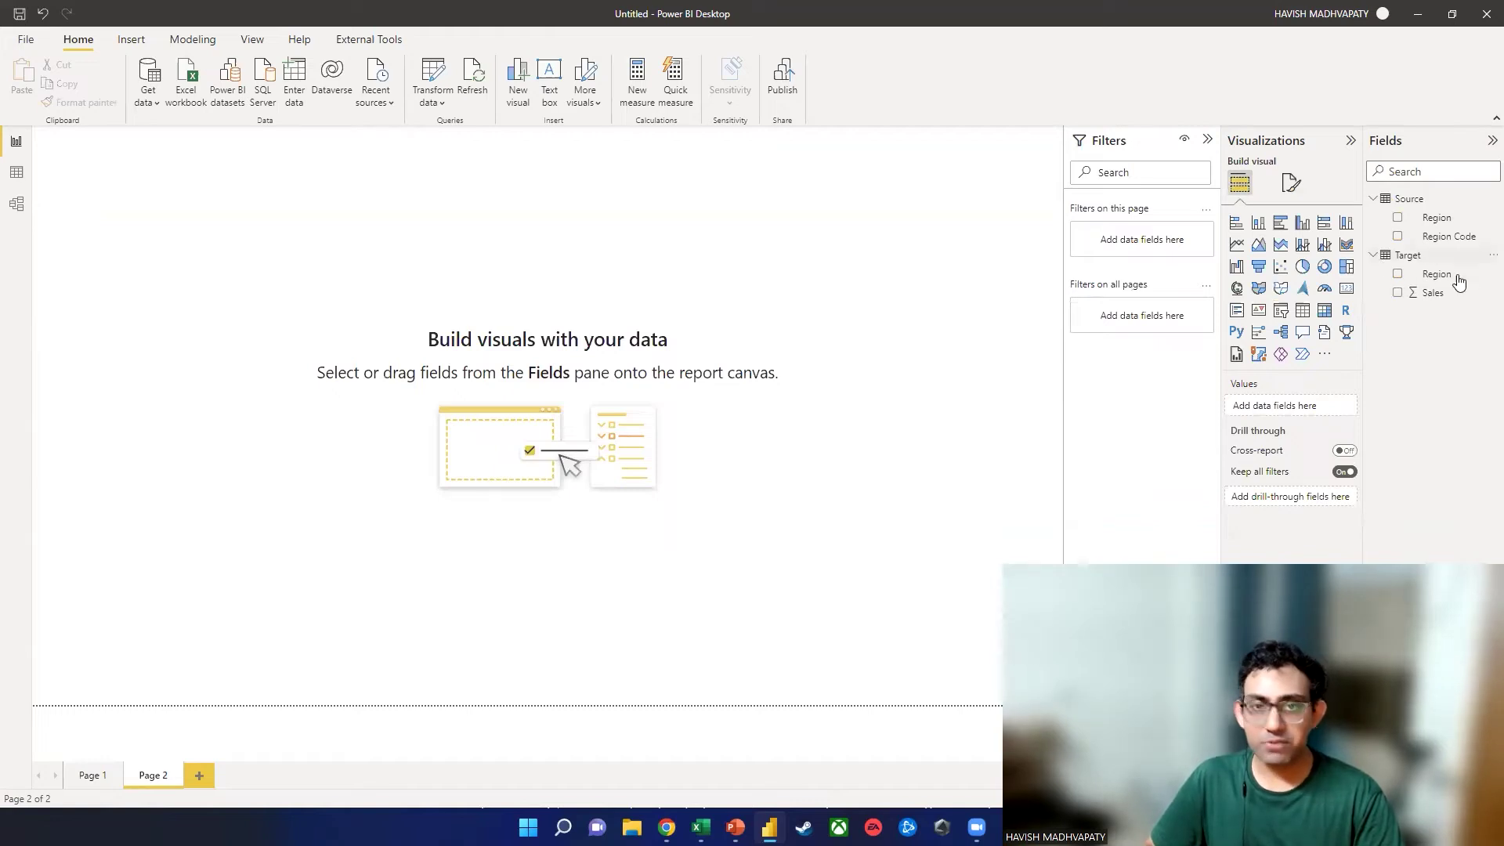
{"action": "left_click", "coordinate": [1397, 273]}
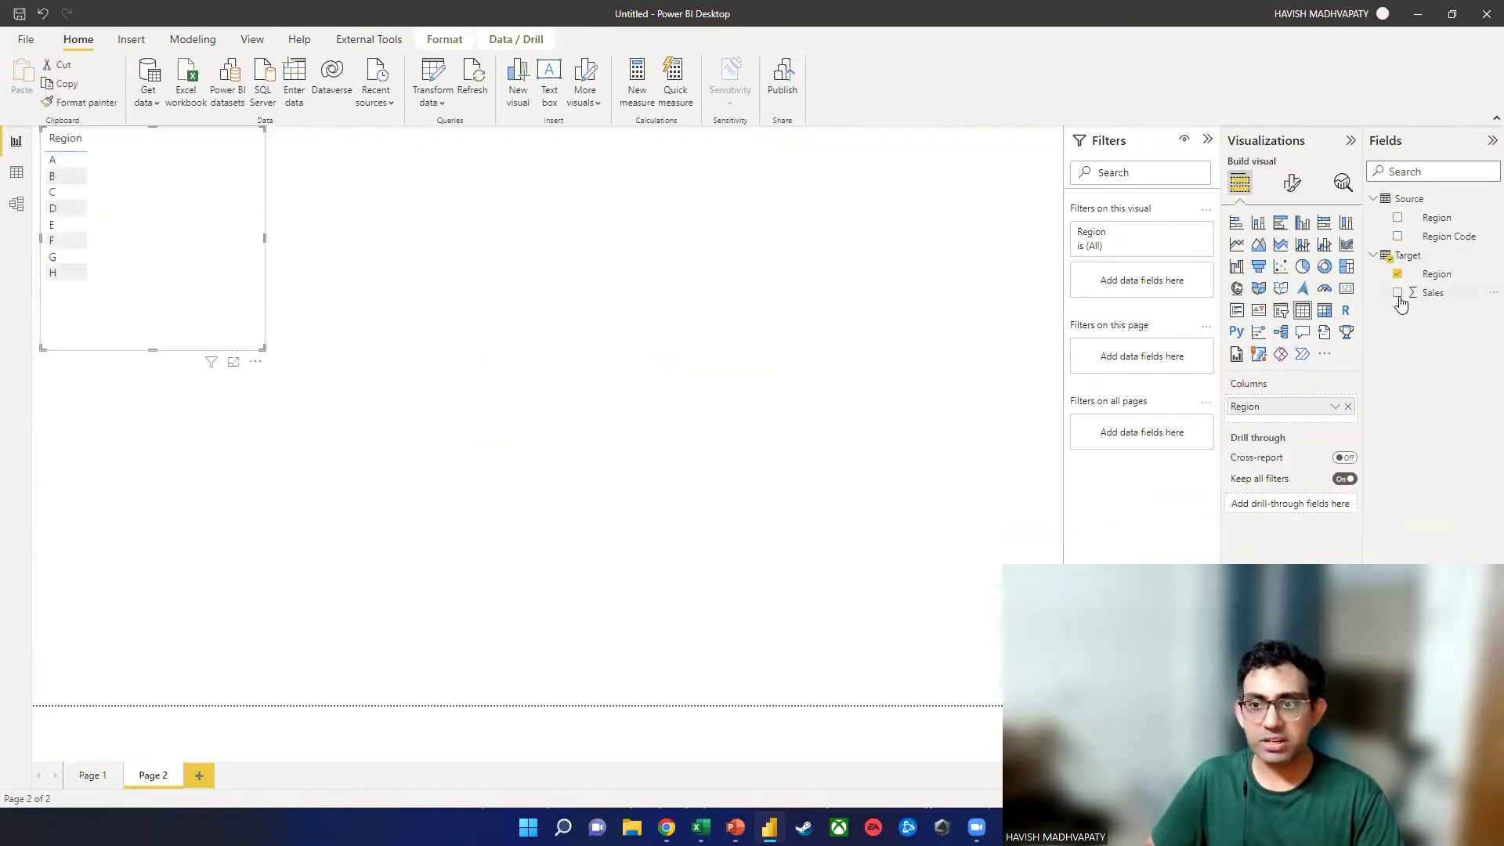
{"action": "left_click", "coordinate": [1398, 293]}
{"action": "left_click_drag", "start_coordinate": [178, 227], "coordinate": [578, 410]}
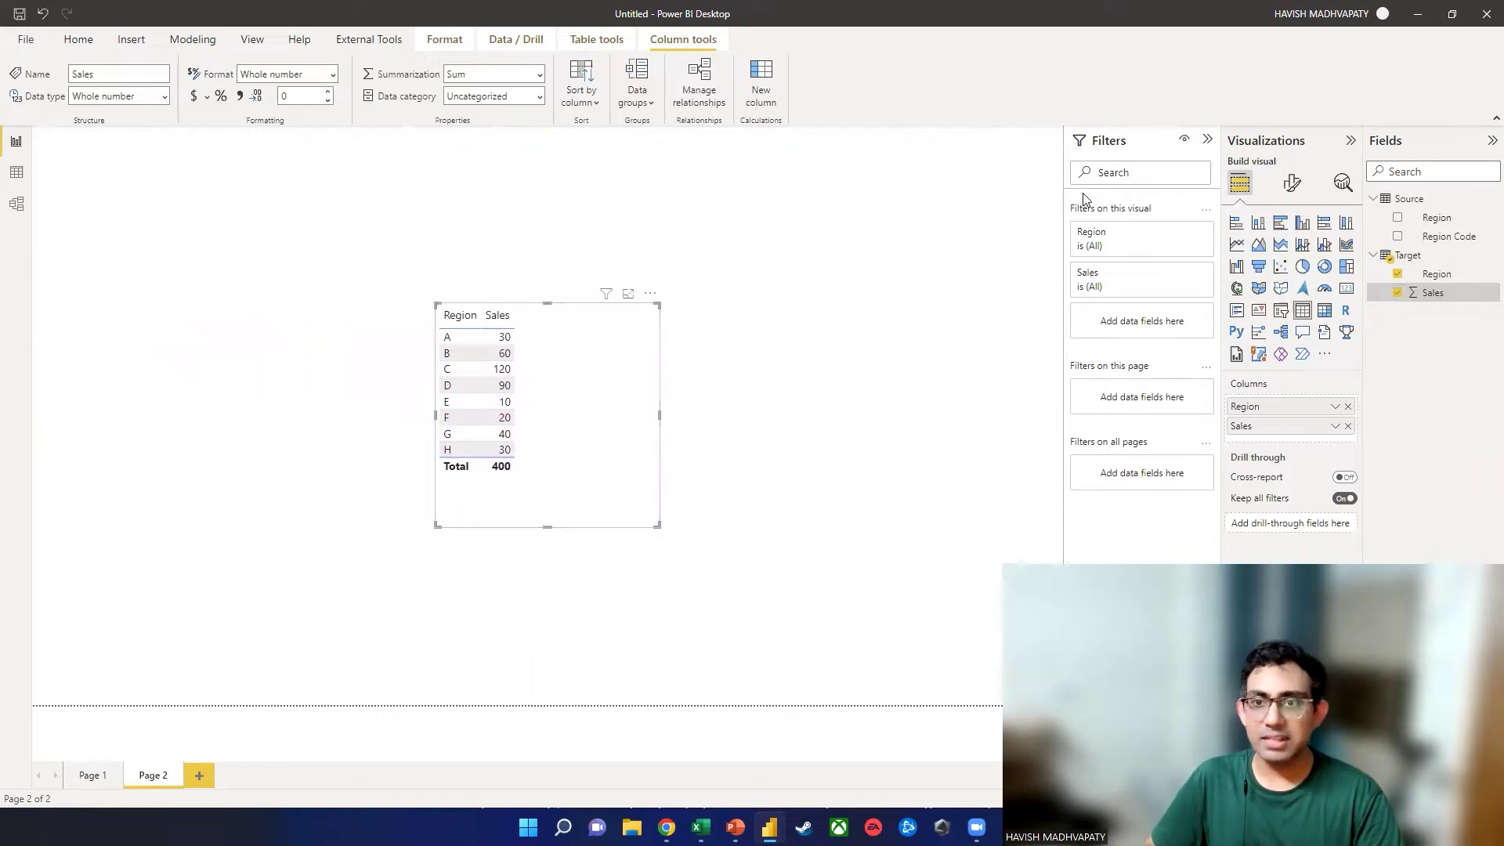
{"action": "left_click", "coordinate": [1258, 222]}
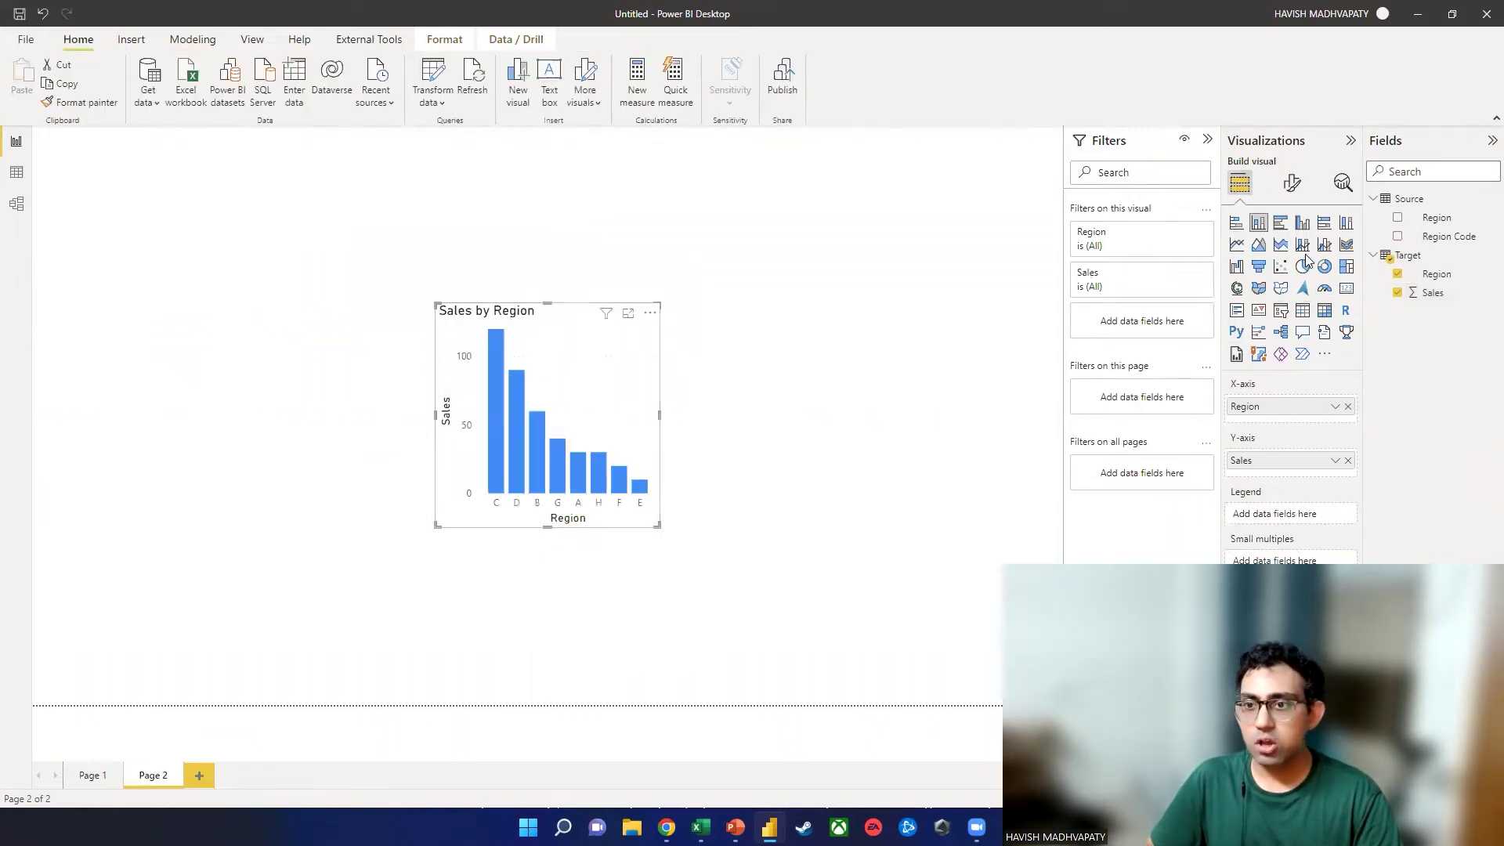
Step: Turn on data labels for the Sales by Region column chart and widen it on both sides
{"action": "left_click", "coordinate": [1292, 182]}
{"action": "left_click", "coordinate": [1342, 548]}
{"action": "left_click_drag", "start_coordinate": [433, 415], "coordinate": [282, 416]}
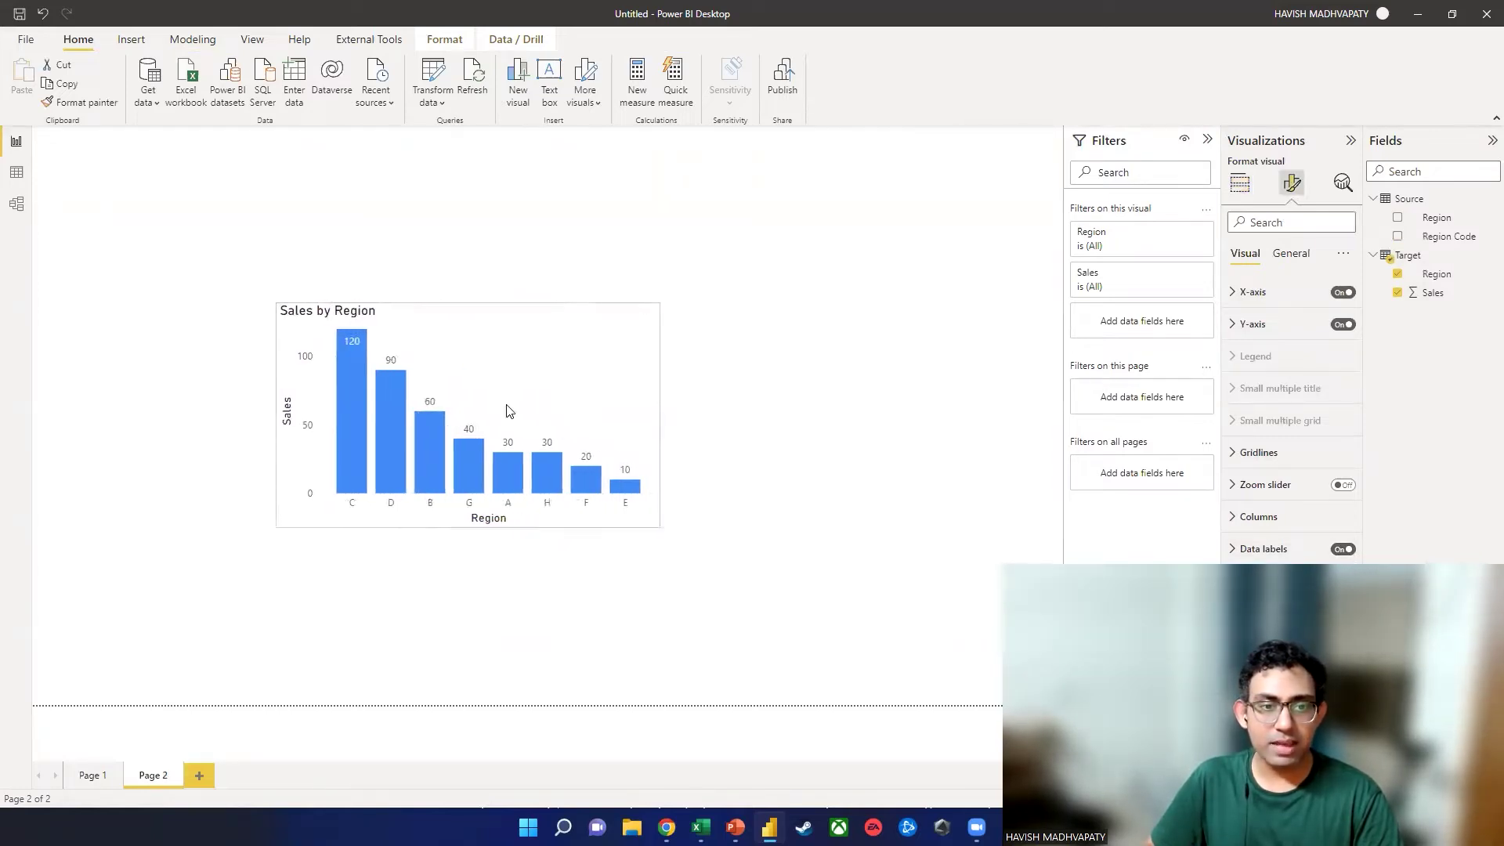
{"action": "mouse_move", "coordinate": [659, 415]}
{"action": "left_mouse_down"}
{"action": "mouse_move", "coordinate": [801, 419]}
{"action": "mouse_move", "coordinate": [647, 416]}
{"action": "left_mouse_up"}
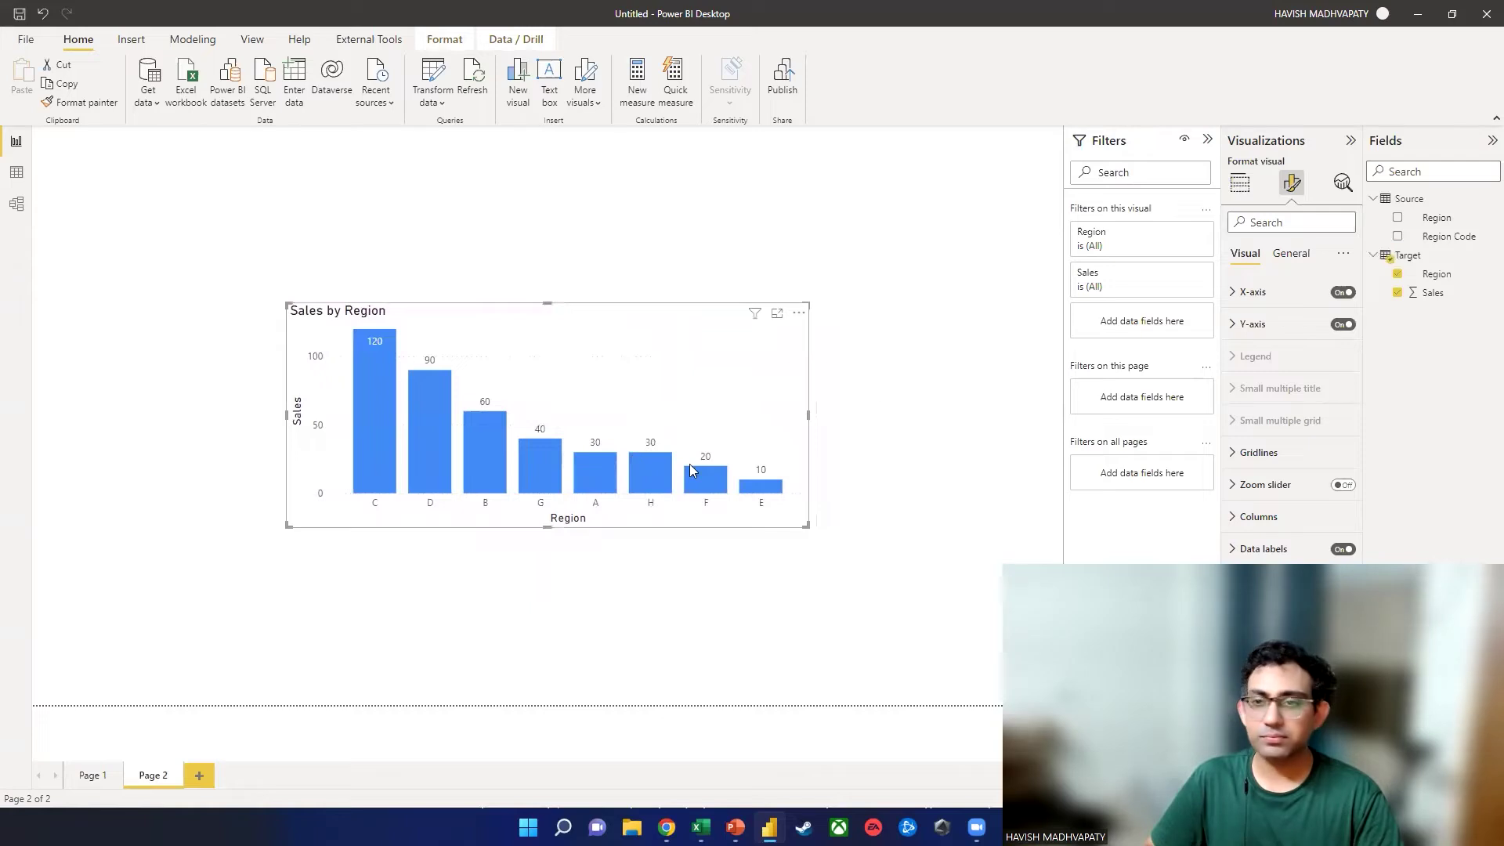
Step: Turn on the visual border and shadow effects for the Sales by Region column chart
{"action": "left_click", "coordinate": [1240, 182]}
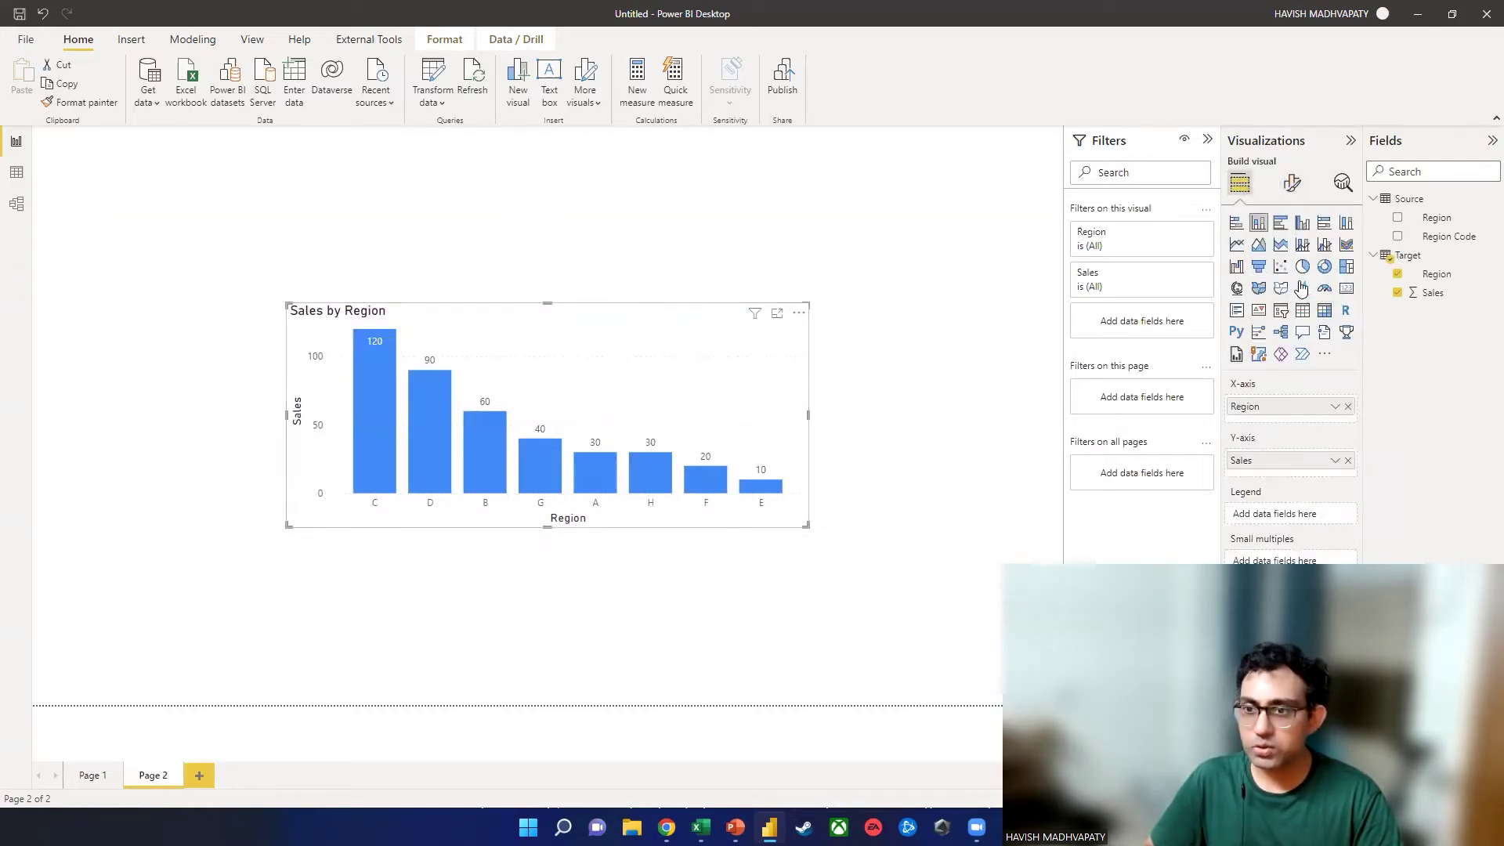
{"action": "left_click", "coordinate": [1292, 183]}
{"action": "left_click", "coordinate": [1291, 253]}
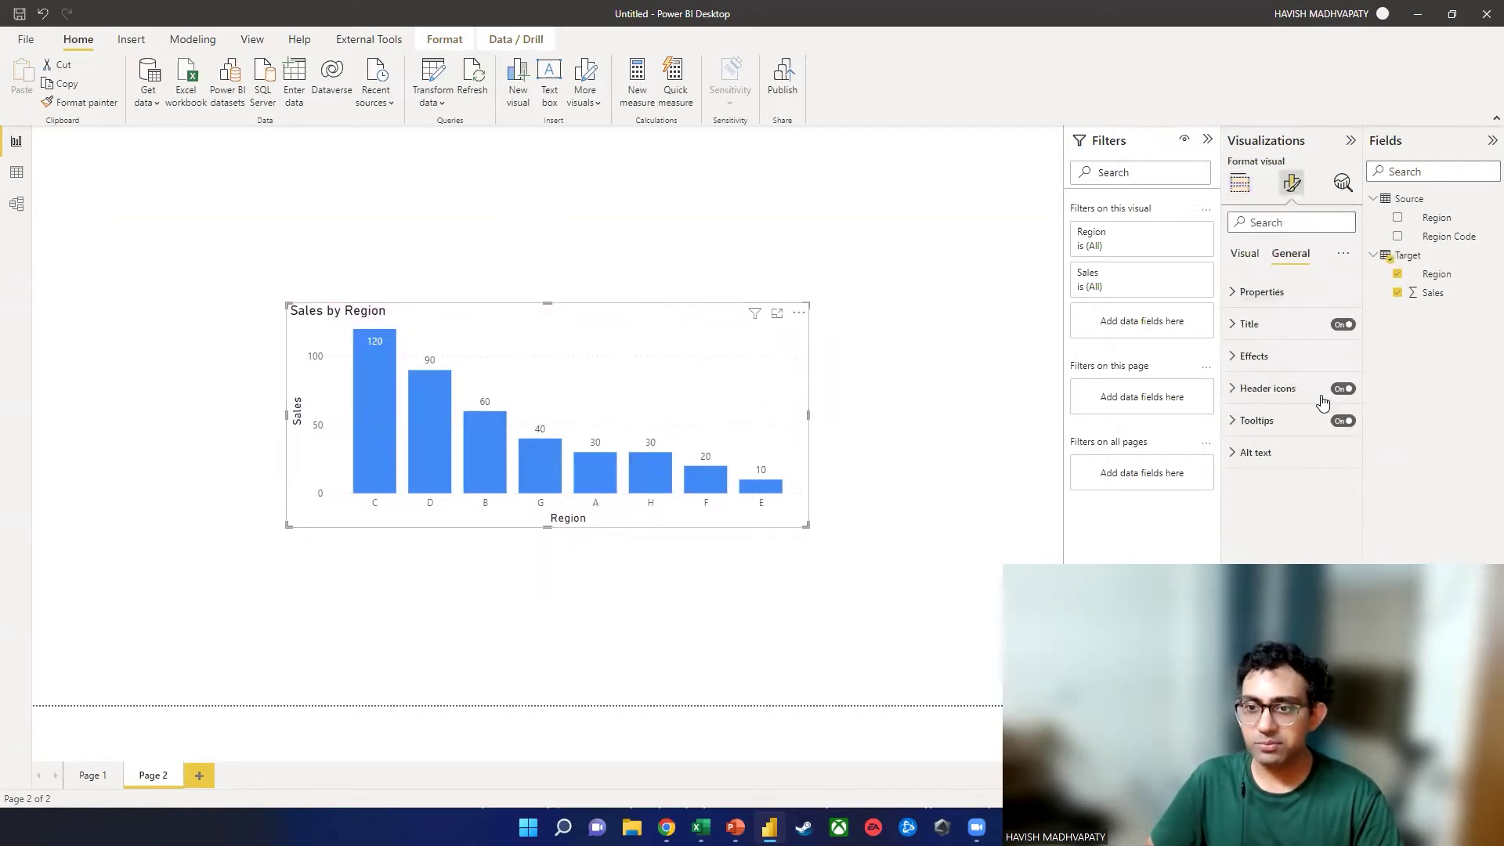
{"action": "left_click", "coordinate": [1324, 356]}
{"action": "left_click", "coordinate": [1337, 516]}
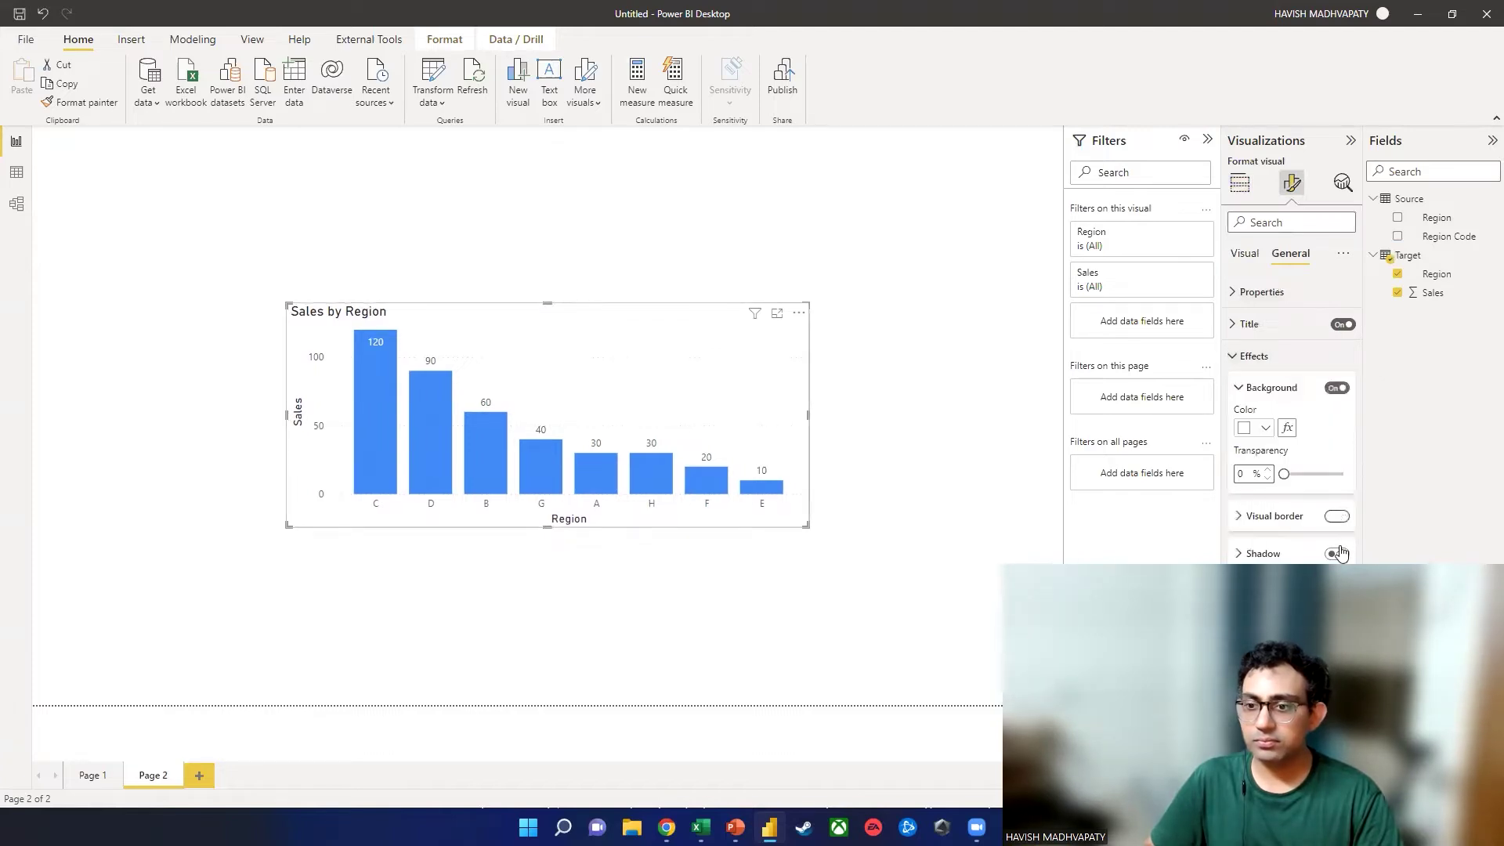
{"action": "left_click", "coordinate": [1337, 554]}
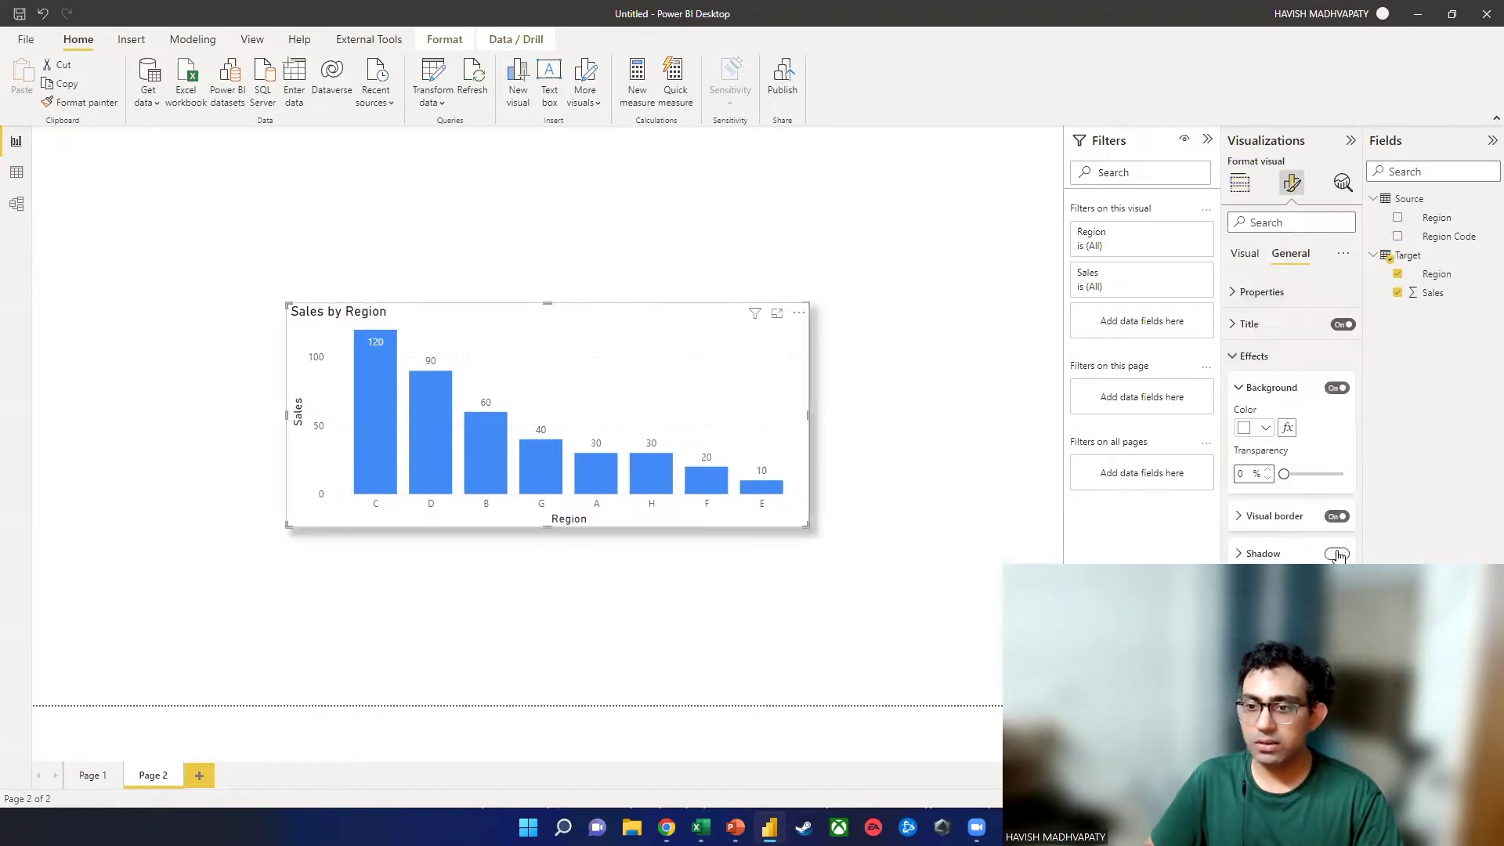
{"action": "left_click", "coordinate": [449, 625]}
Step: Collapse the filters area and add Source Region Code as the drill-through field for Page 2
{"action": "left_click", "coordinate": [93, 776]}
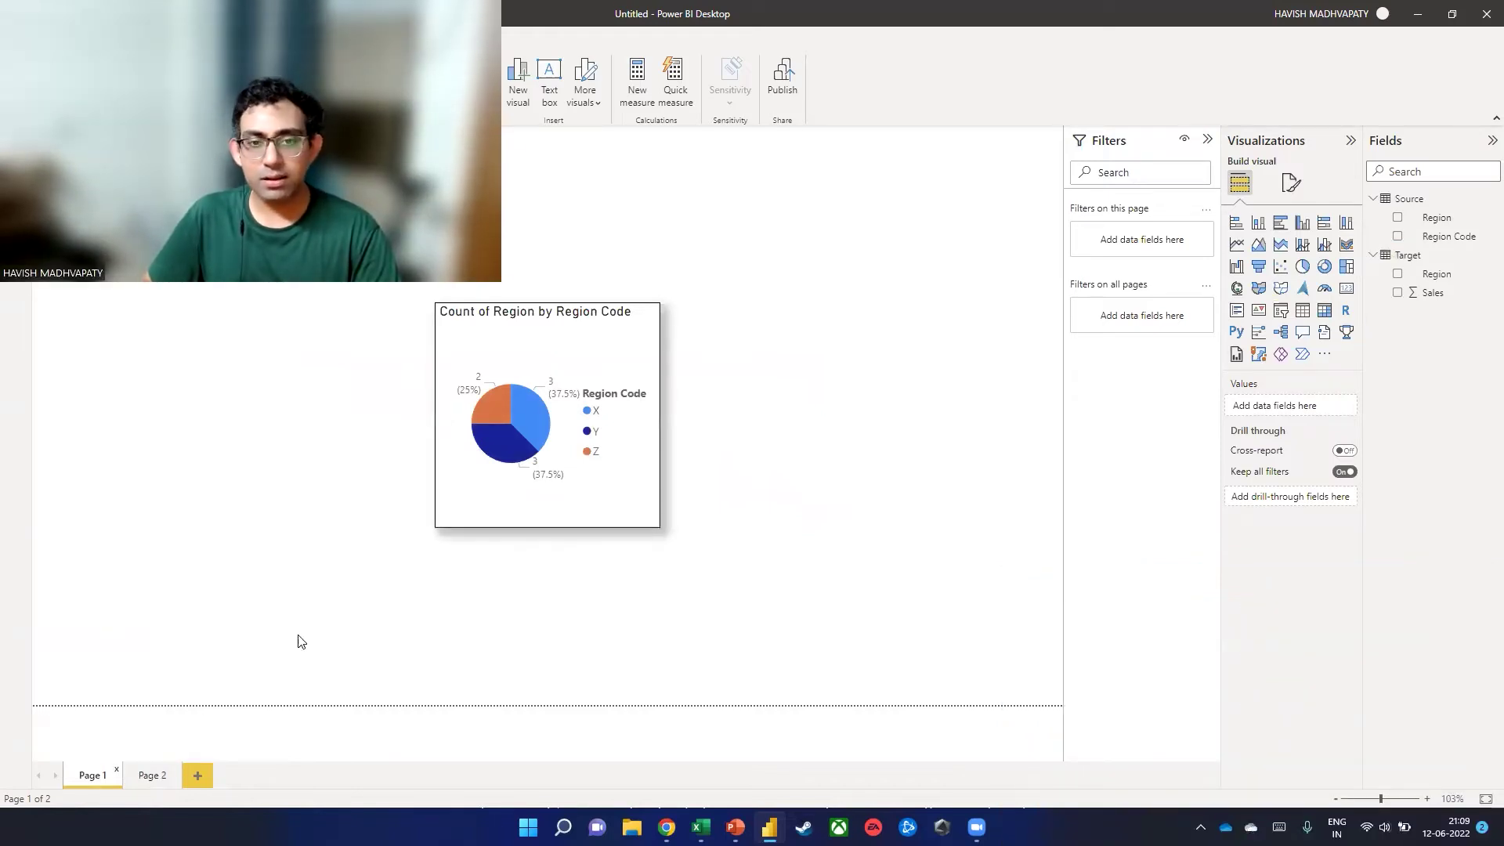
{"action": "left_click", "coordinate": [139, 781]}
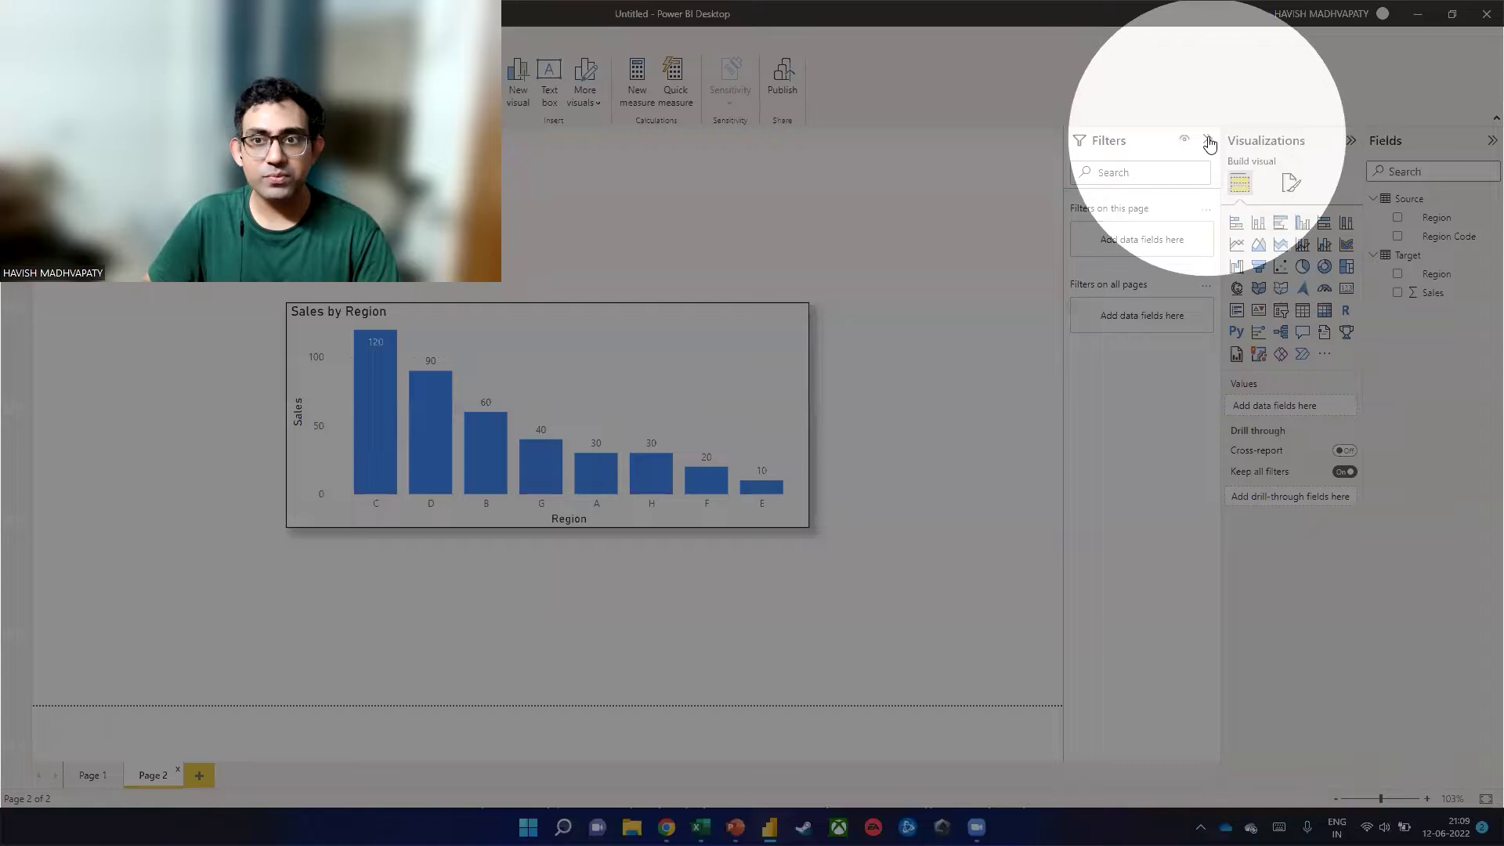
{"action": "left_click", "coordinate": [1207, 141]}
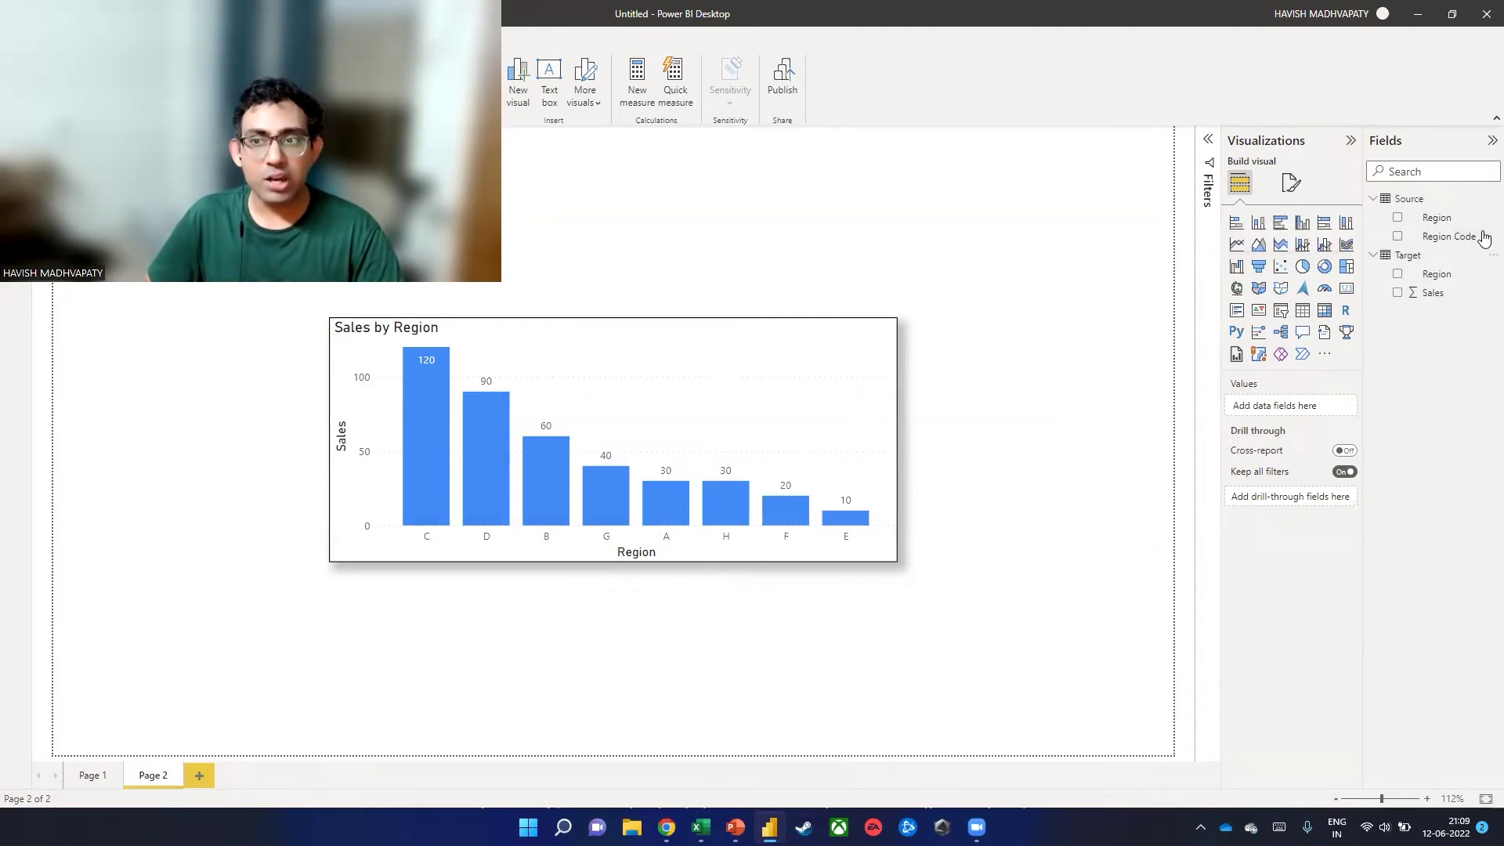
{"action": "left_click_drag", "start_coordinate": [1438, 249], "coordinate": [1304, 505]}
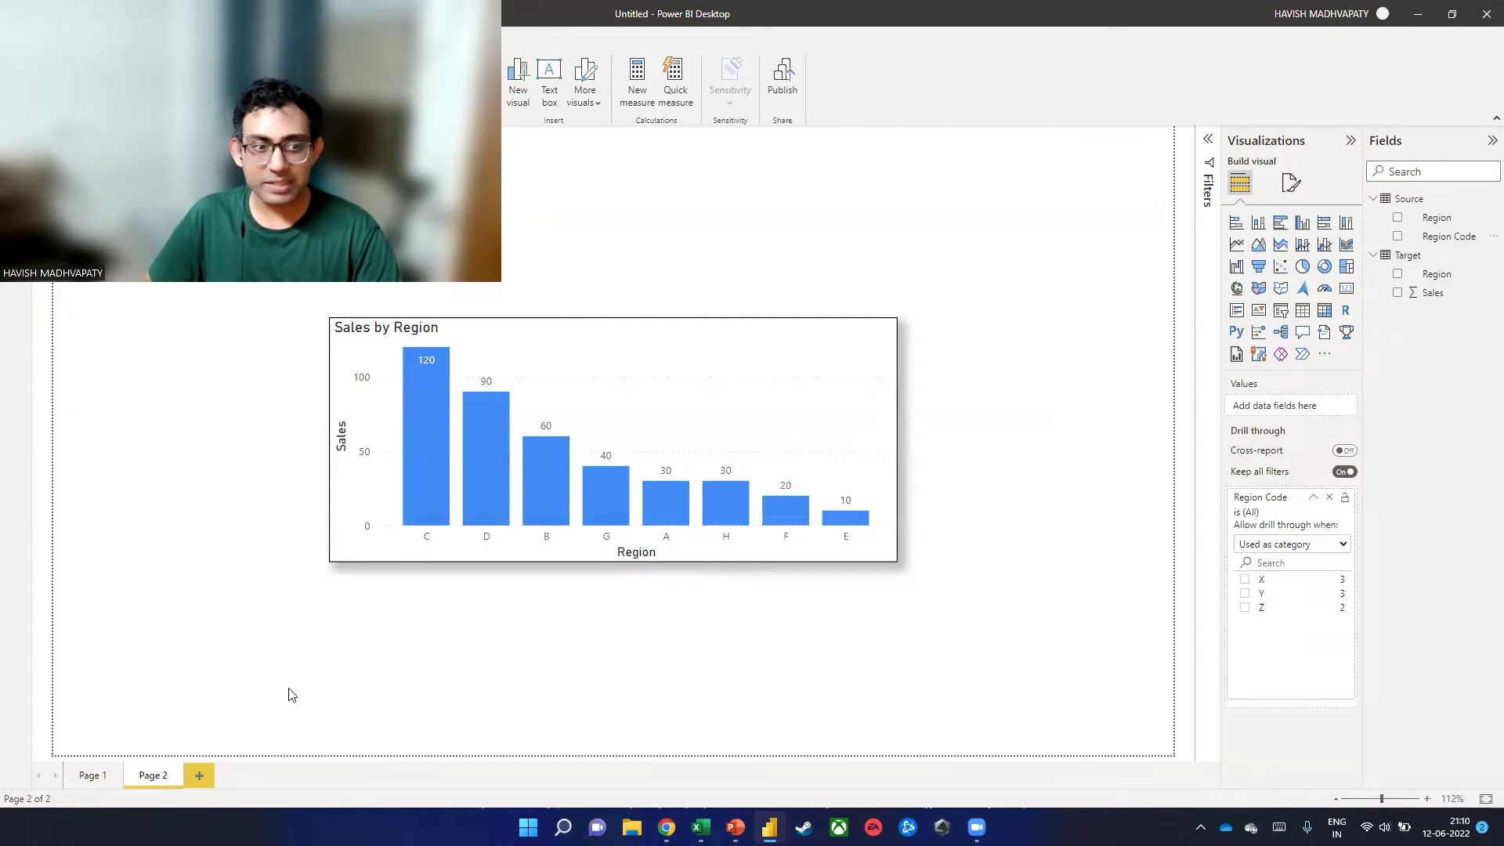
Step: Drill through from the Region Code X slice of the pie chart on Page 1 to Page 2
{"action": "left_click", "coordinate": [88, 780]}
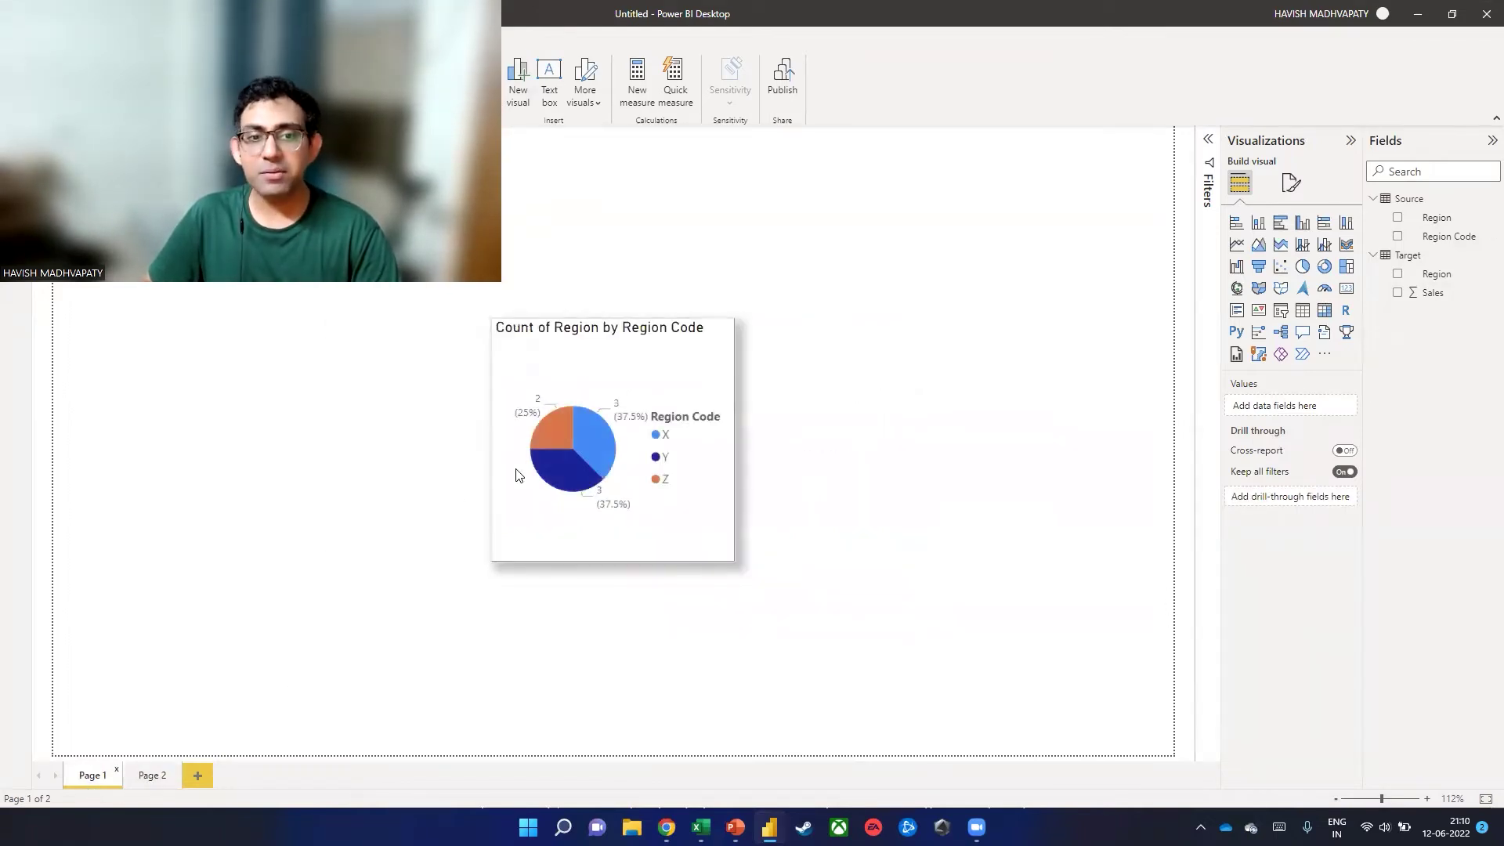
{"action": "right_click", "coordinate": [592, 434]}
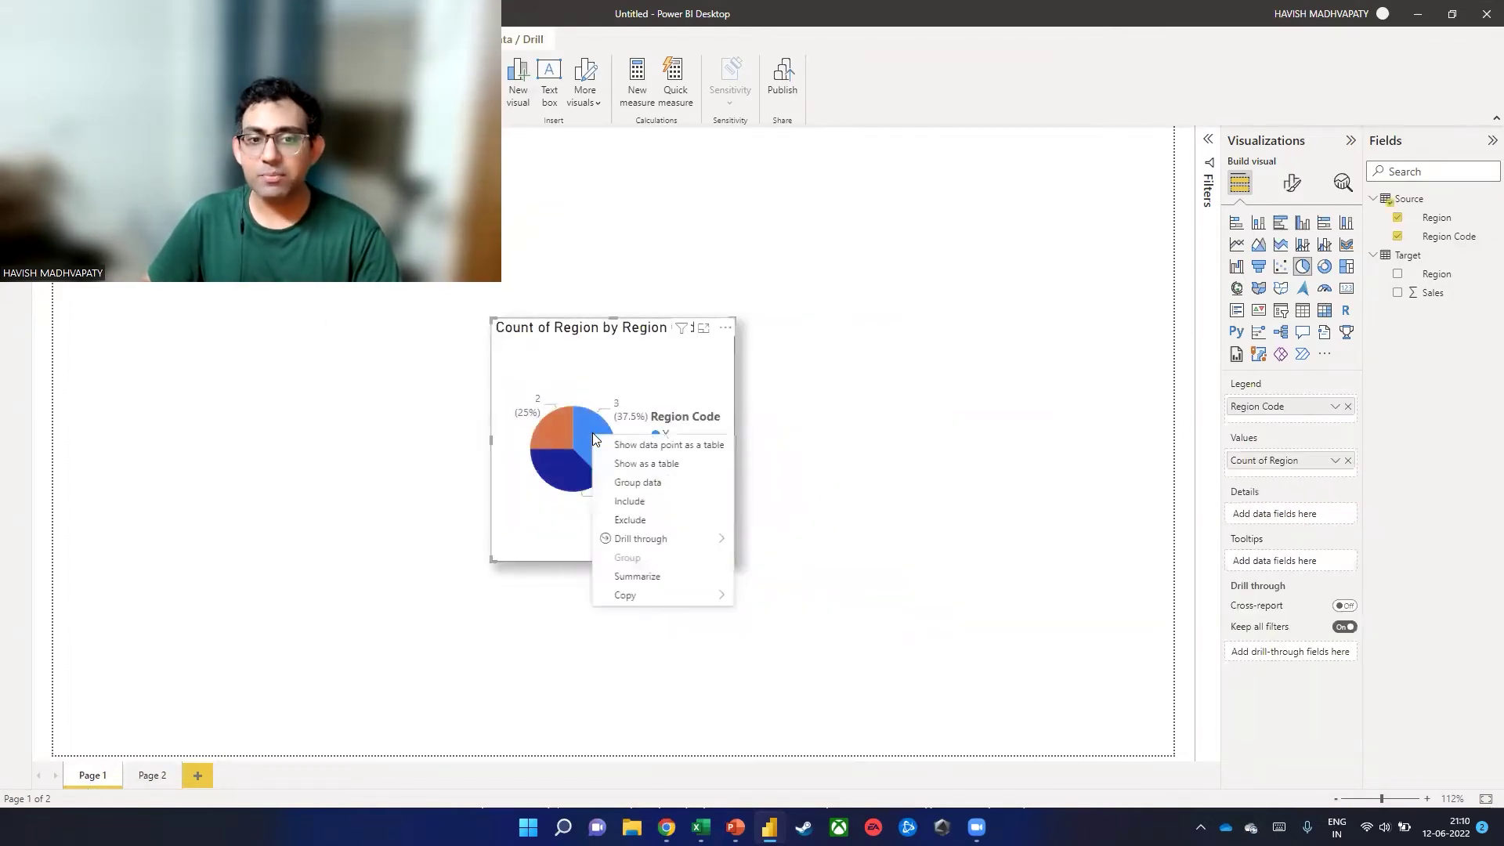
{"action": "mouse_move", "coordinate": [658, 544]}
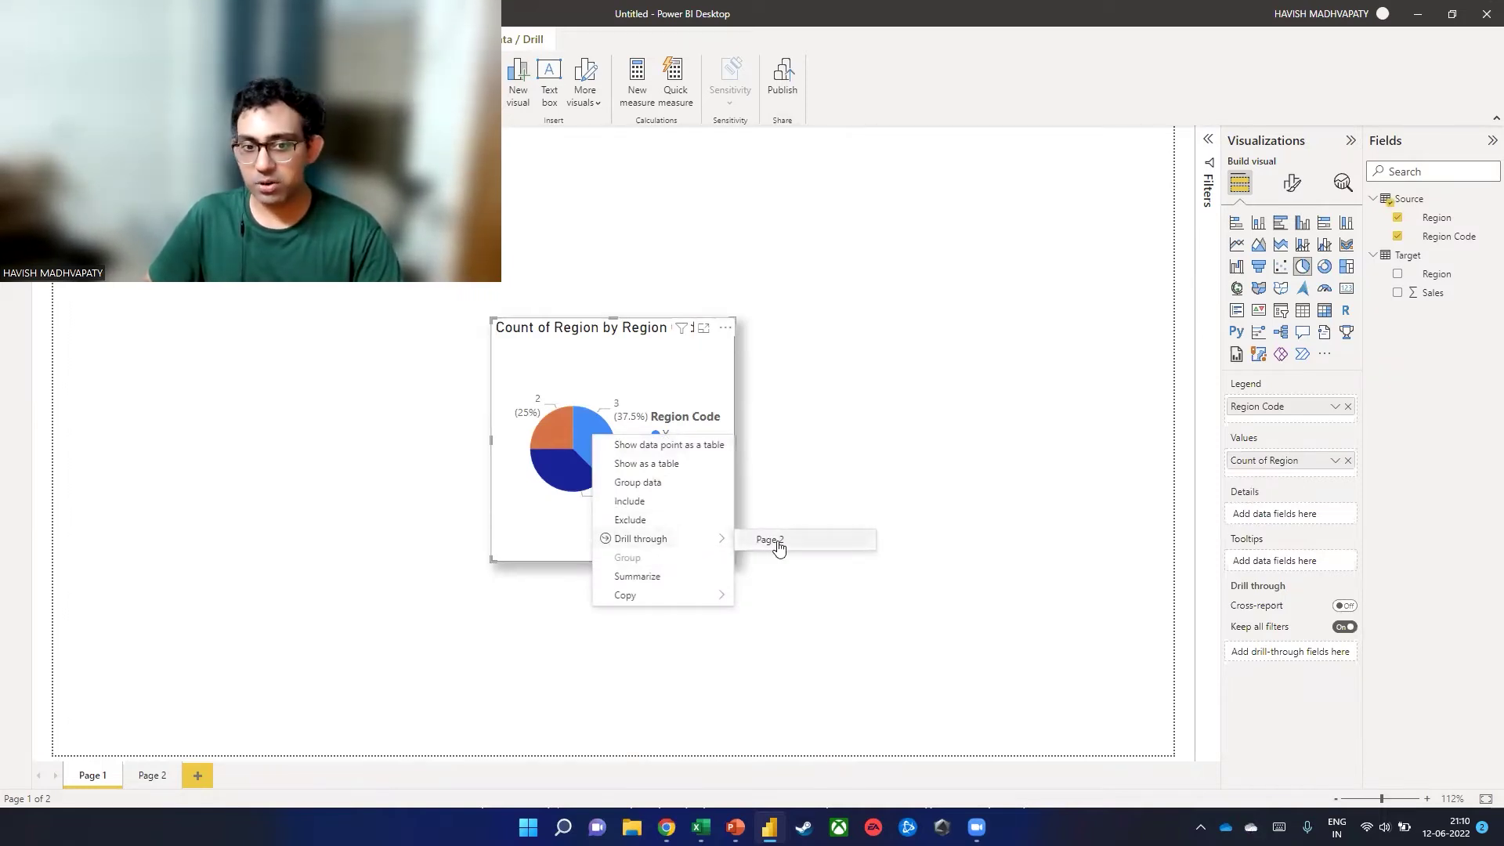
{"action": "left_click", "coordinate": [832, 371]}
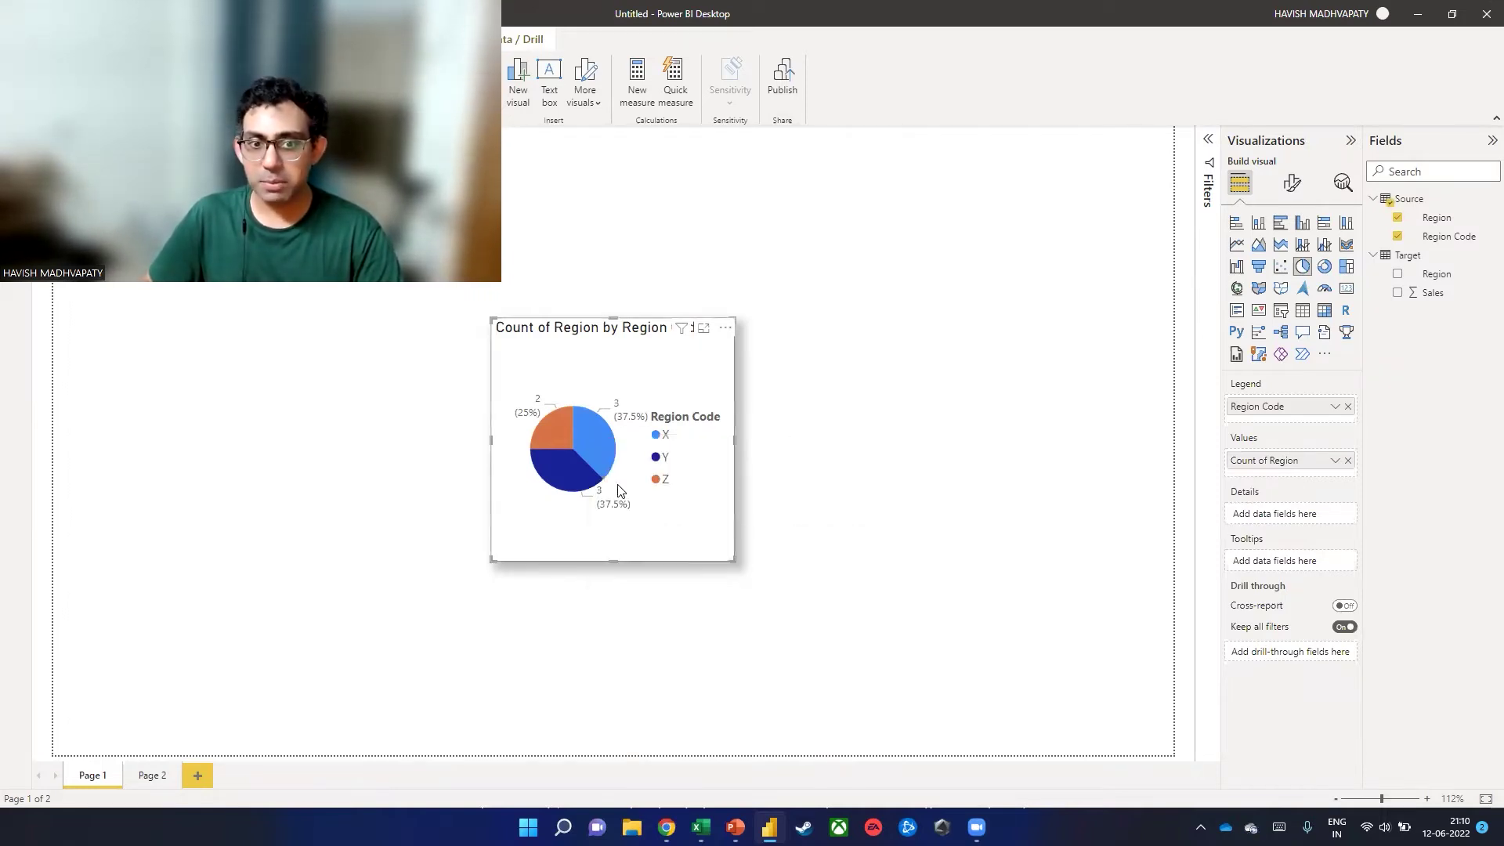
{"action": "right_click", "coordinate": [598, 445]}
{"action": "mouse_move", "coordinate": [718, 557]}
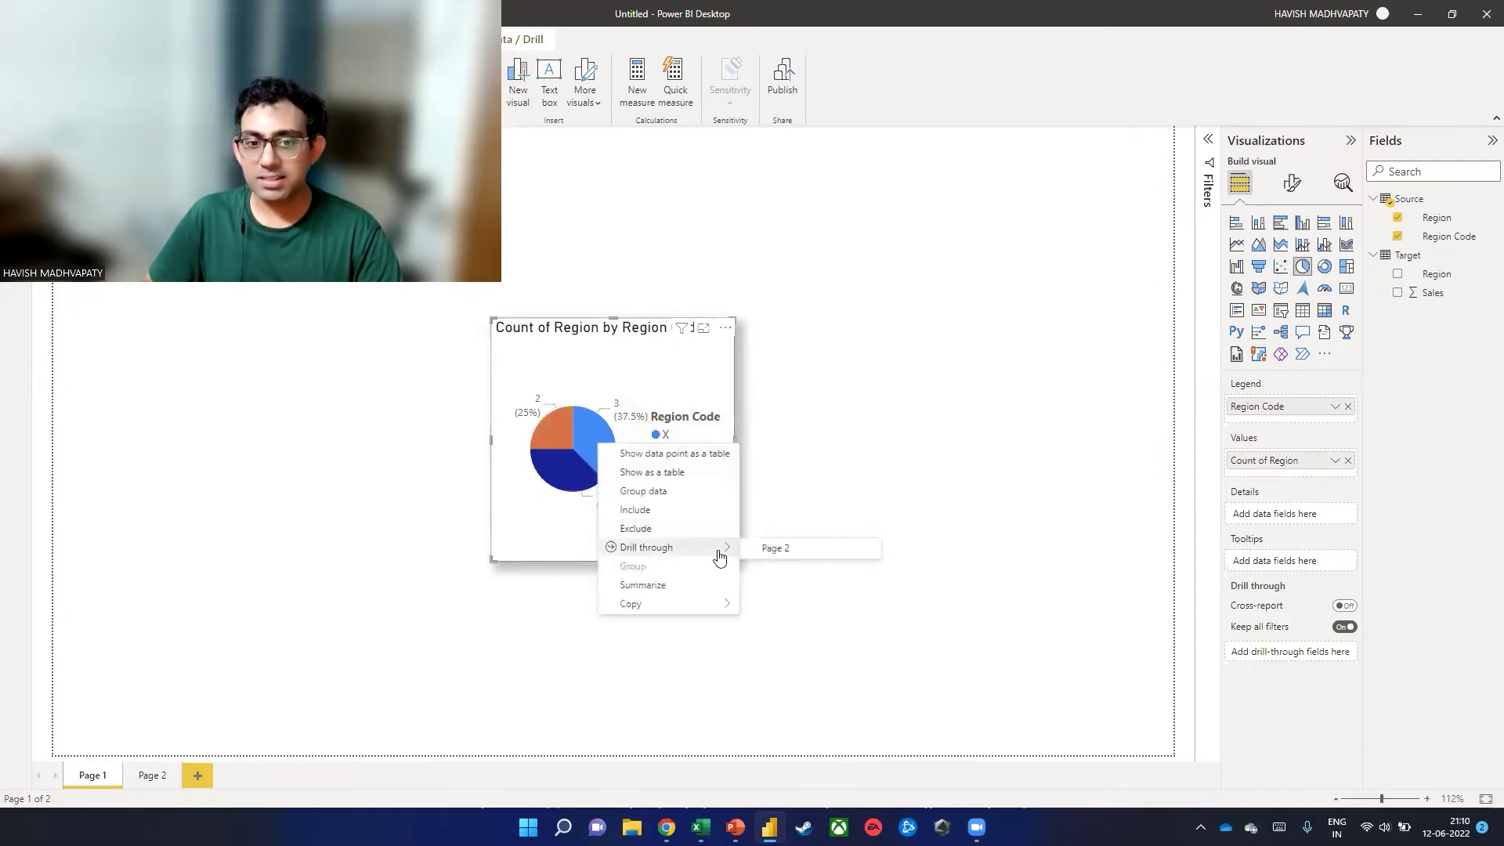
{"action": "left_click", "coordinate": [778, 551]}
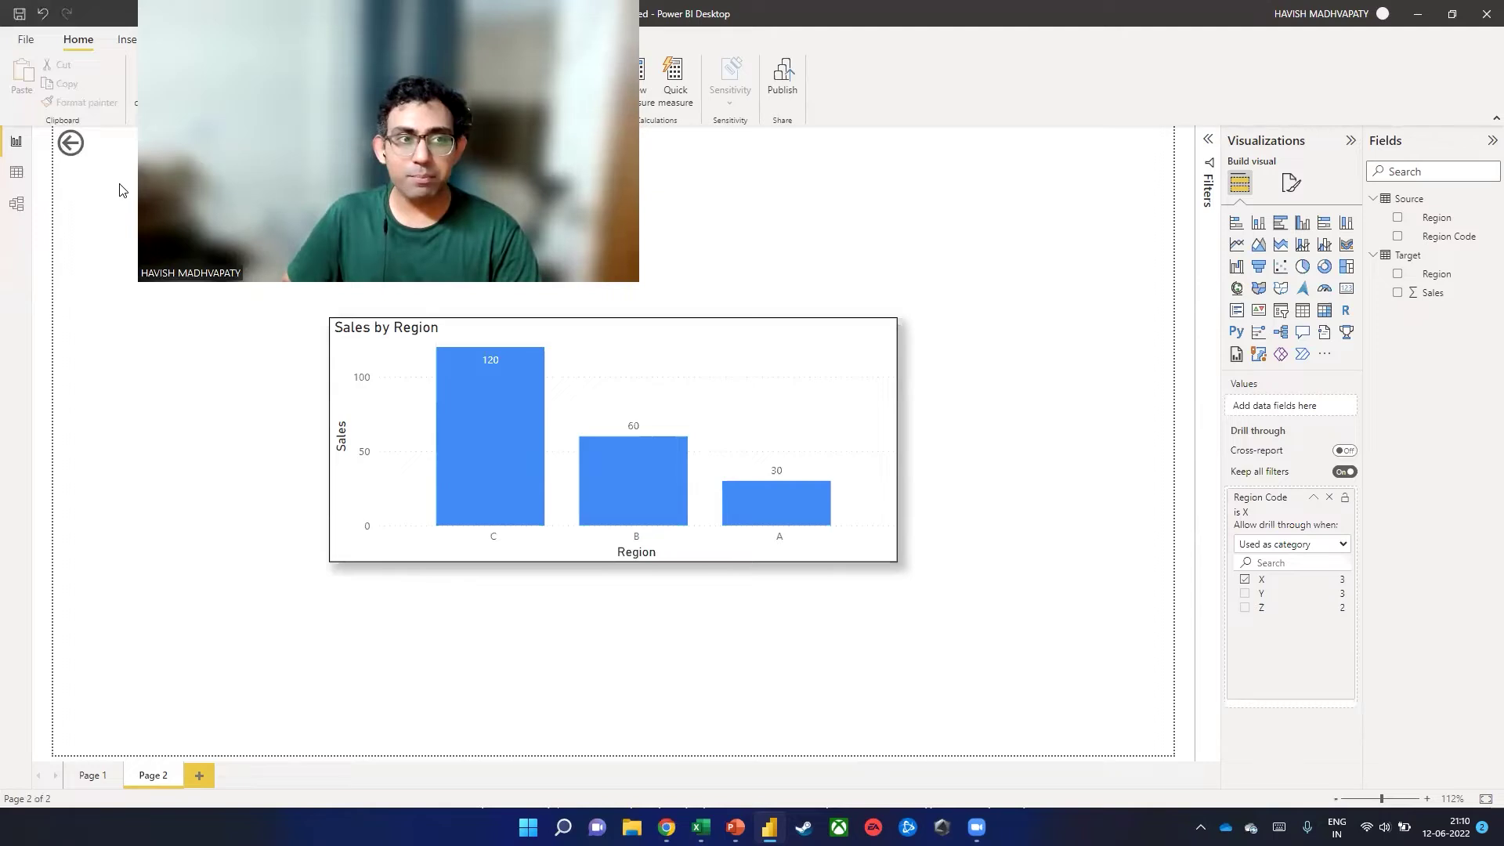
Step: Go back to Page 1 and drill through from the Region Code Y slice to Page 2
{"action": "left_click", "coordinate": [75, 149], "text": "ctrl"}
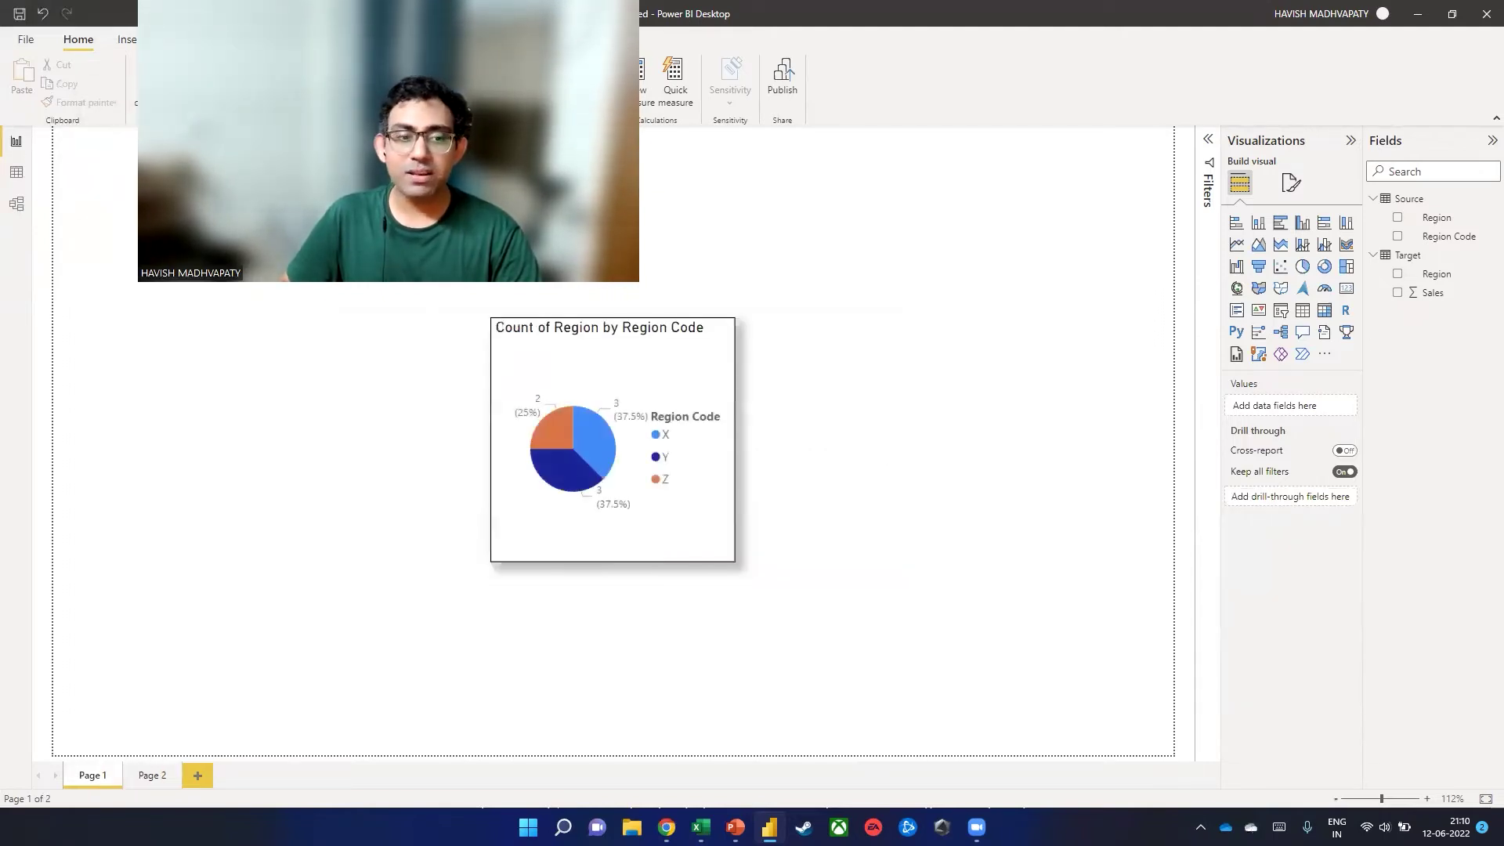
{"action": "left_click", "coordinate": [548, 481]}
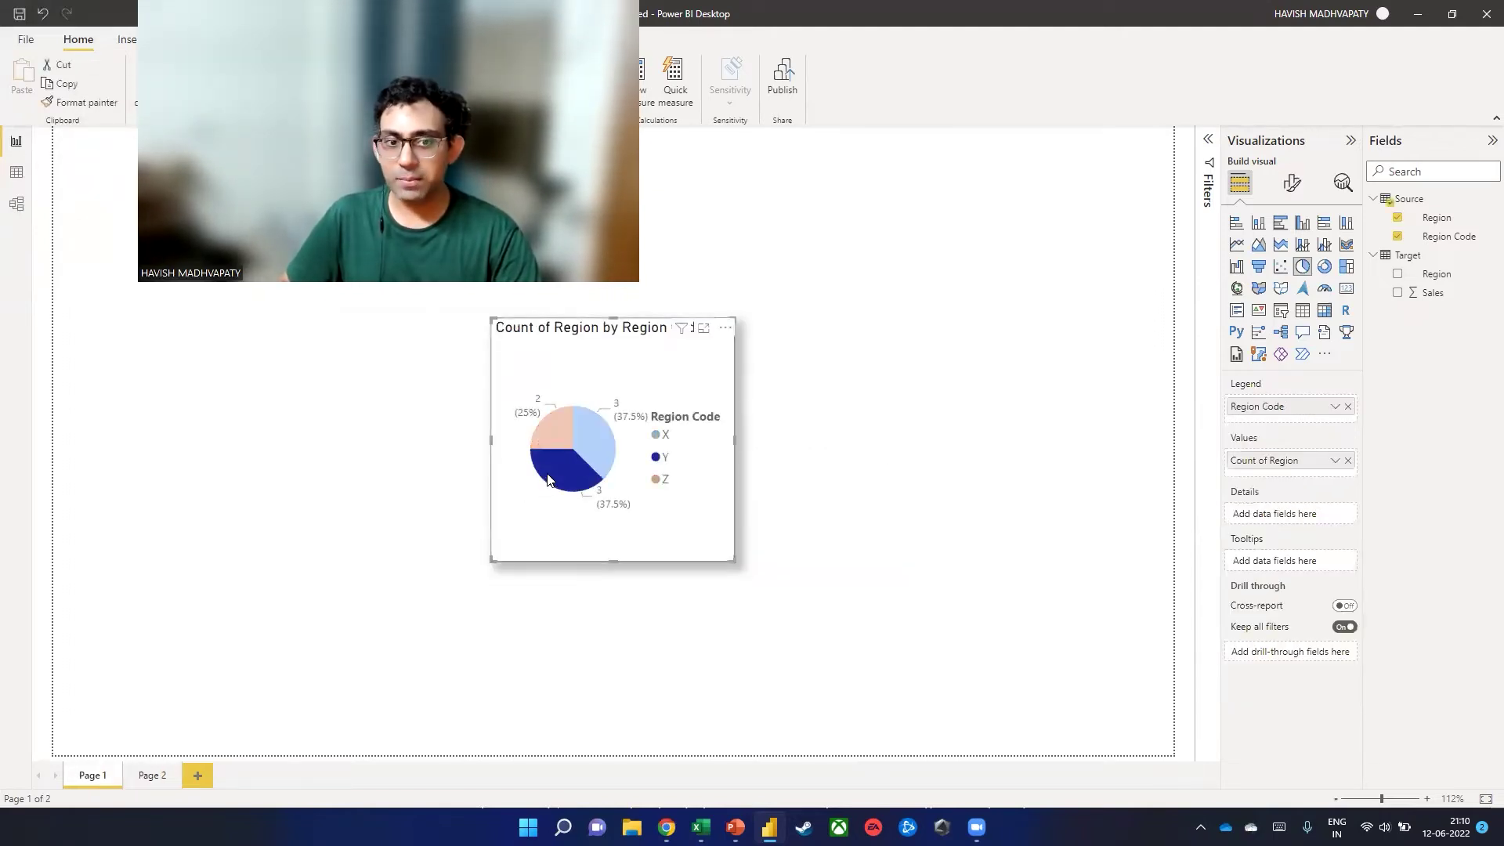
{"action": "right_click", "coordinate": [548, 479]}
{"action": "mouse_move", "coordinate": [650, 579]}
{"action": "left_click", "coordinate": [735, 583]}
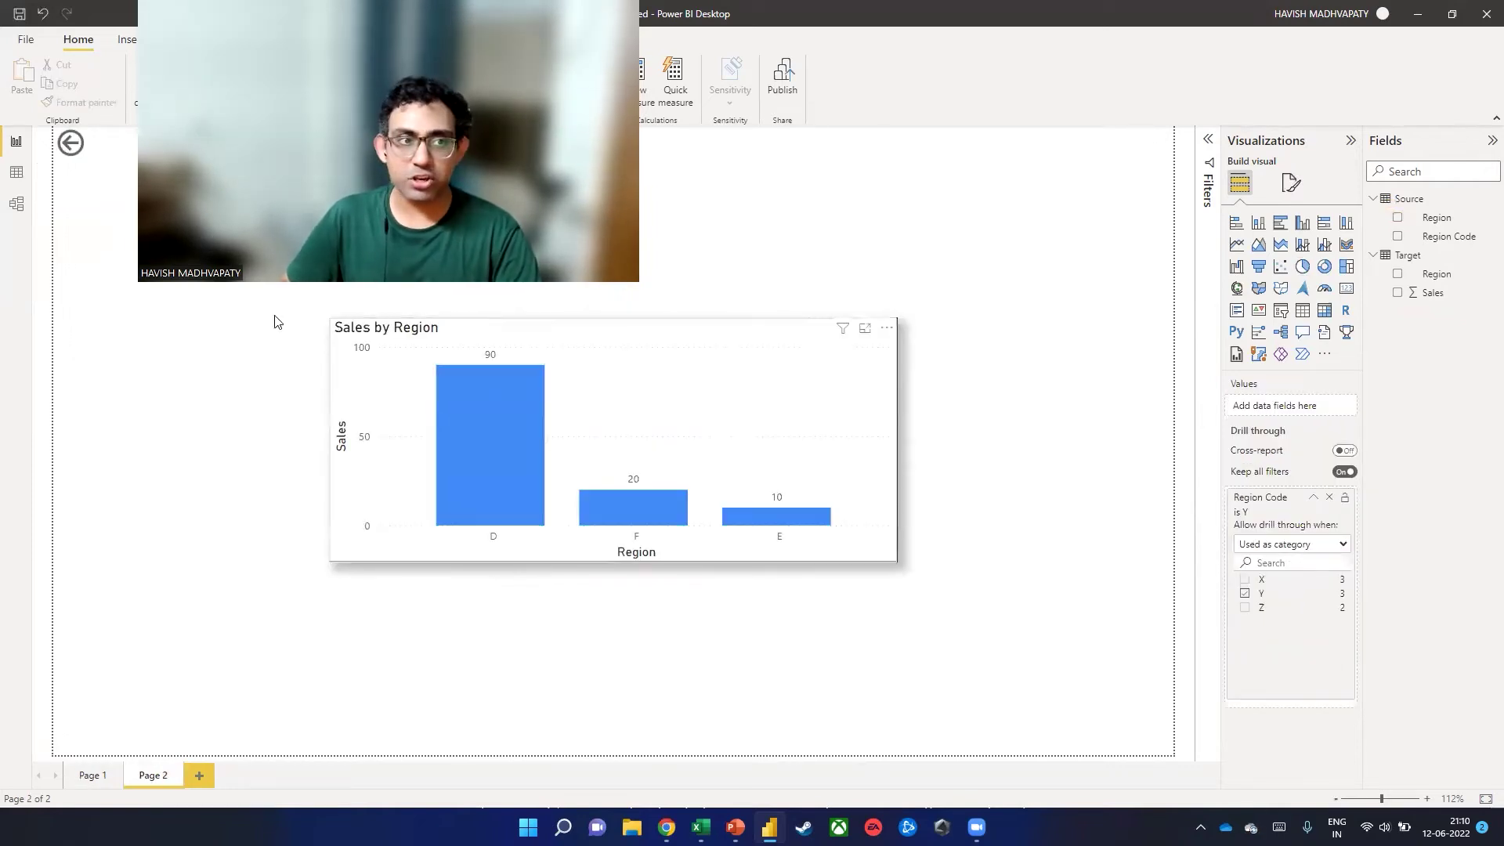
Step: Go back to Page 1 and compare the Keep all filters drill-through setting on Page 1 and Page 2
{"action": "left_click", "coordinate": [70, 142], "text": "ctrl"}
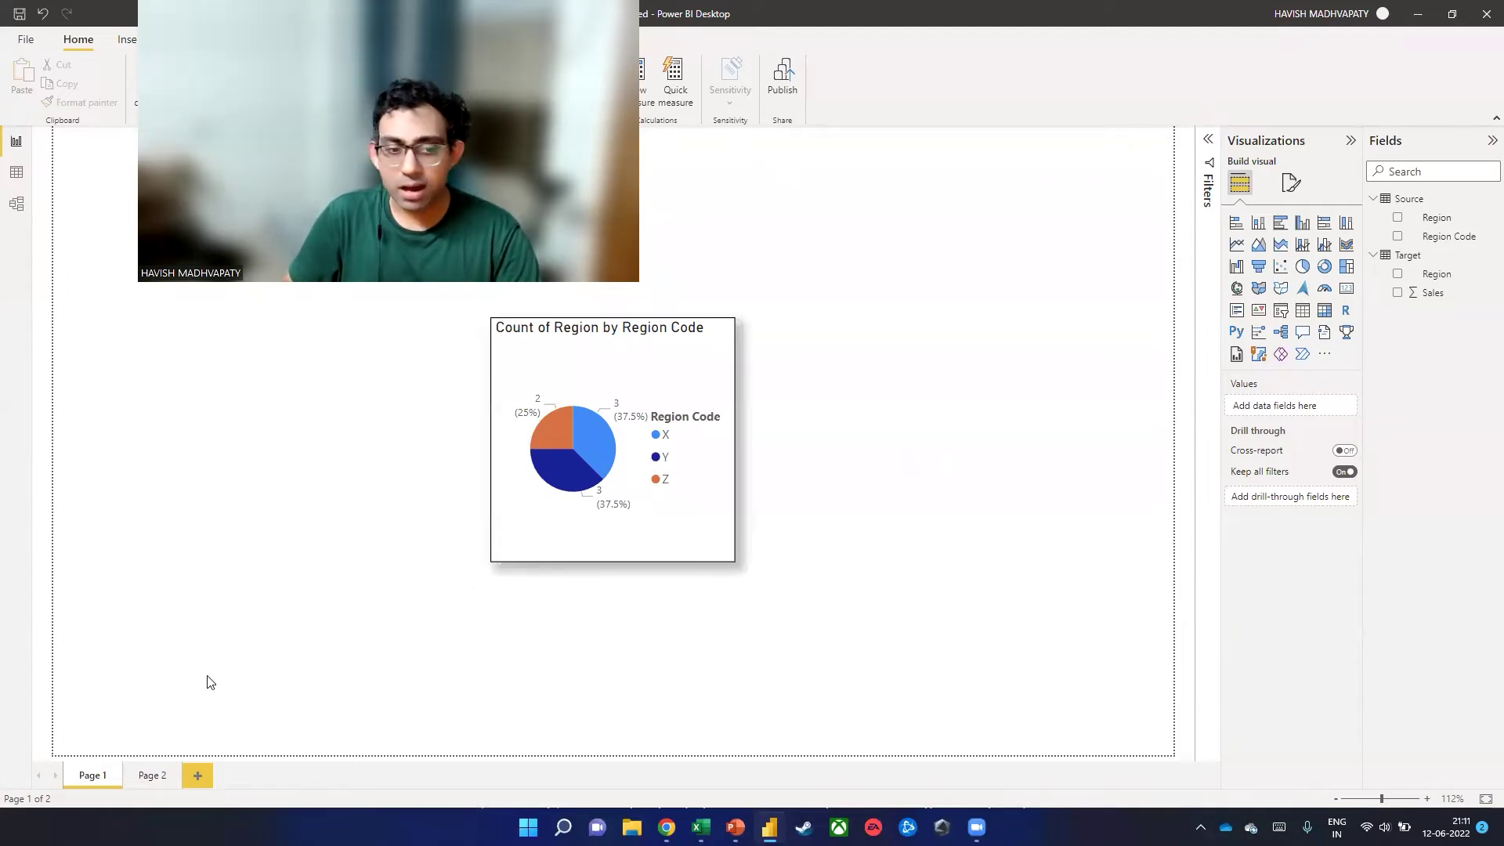
{"action": "left_click", "coordinate": [141, 776]}
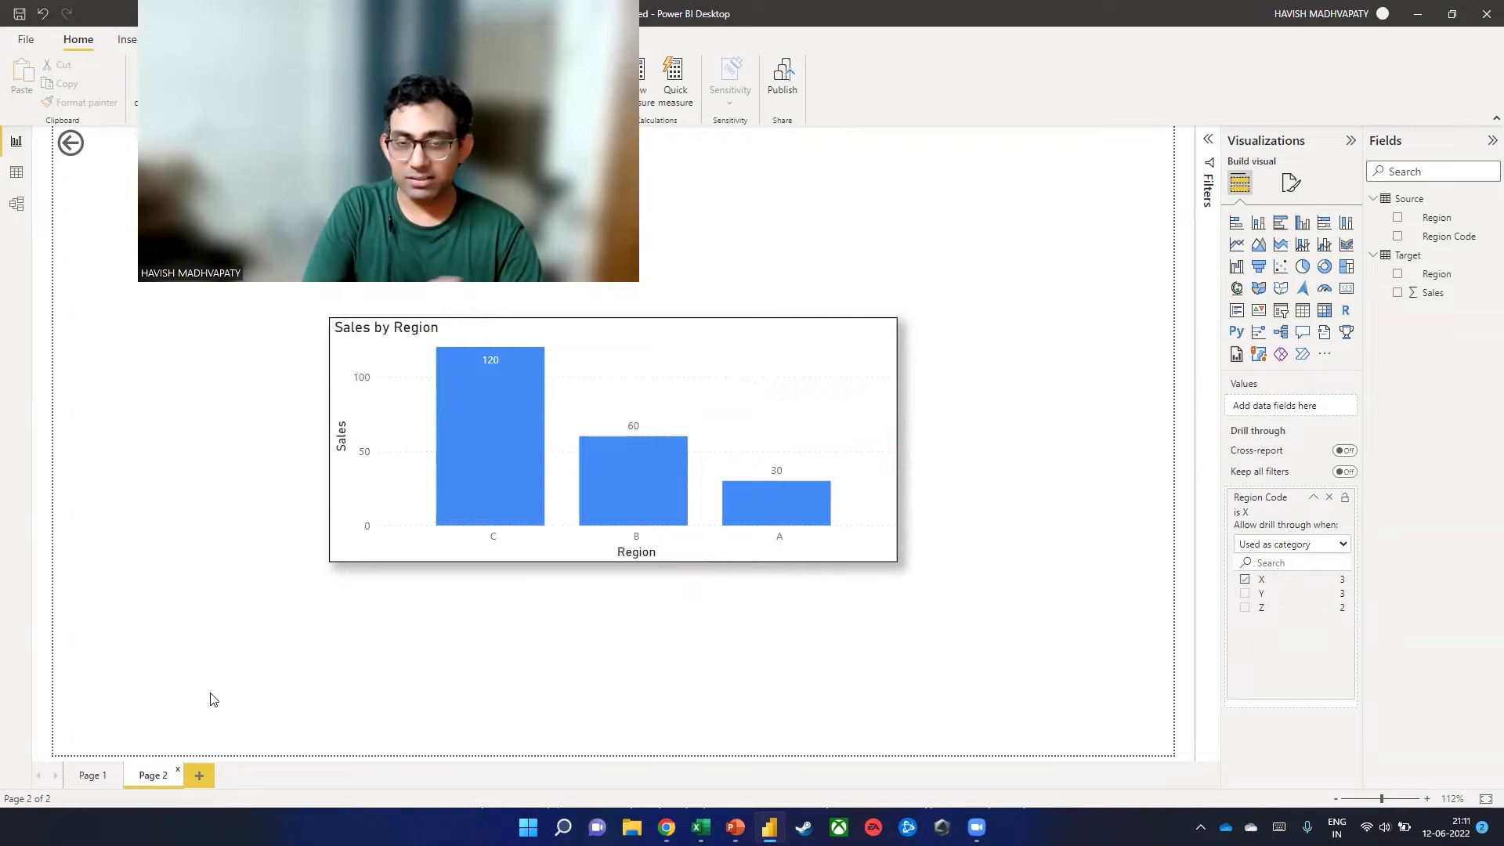
{"action": "left_click", "coordinate": [91, 778]}
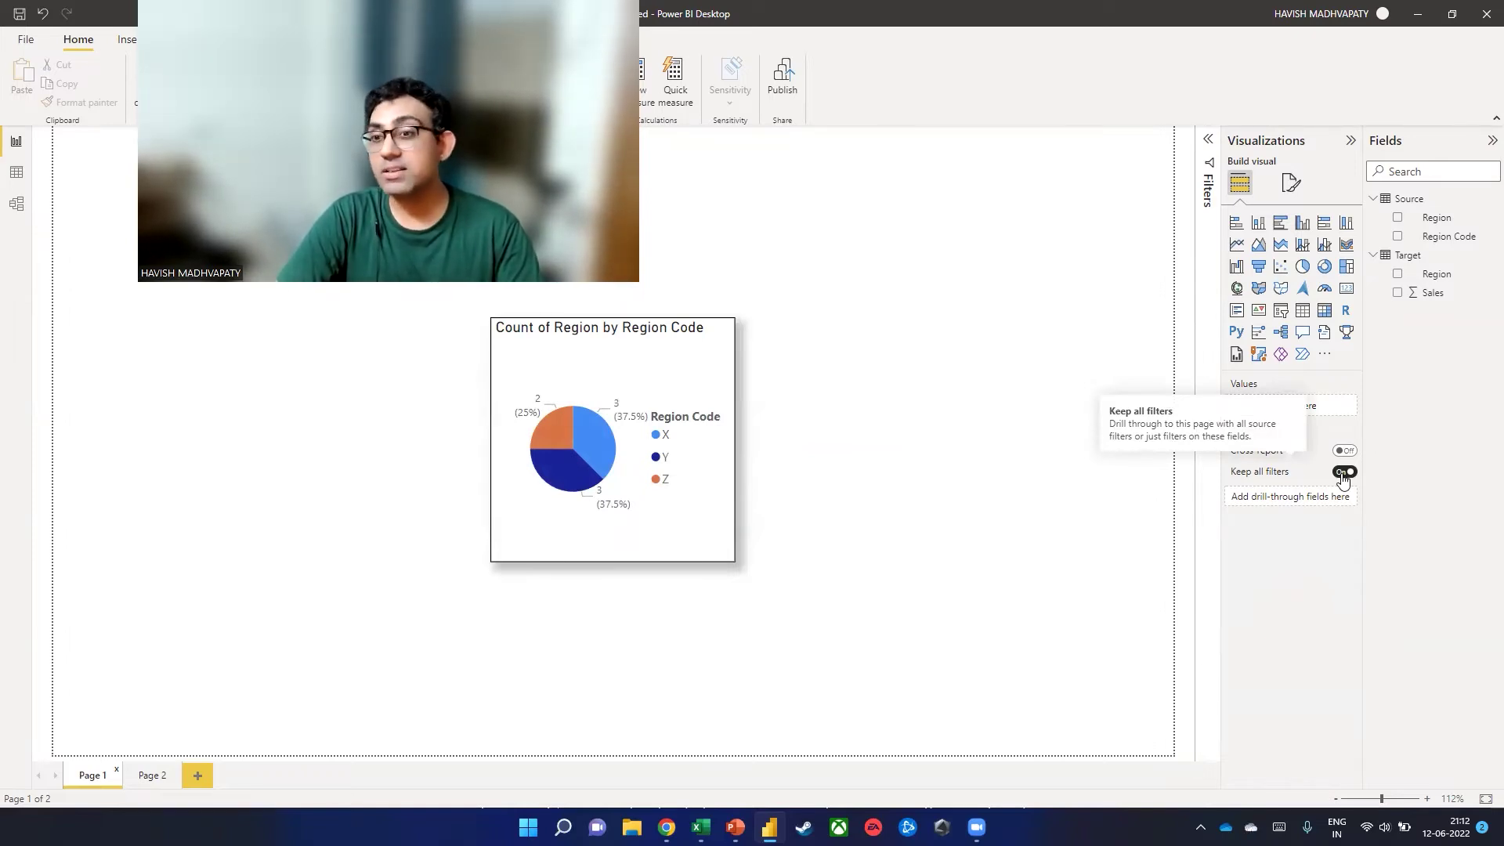
{"action": "left_click", "coordinate": [145, 777]}
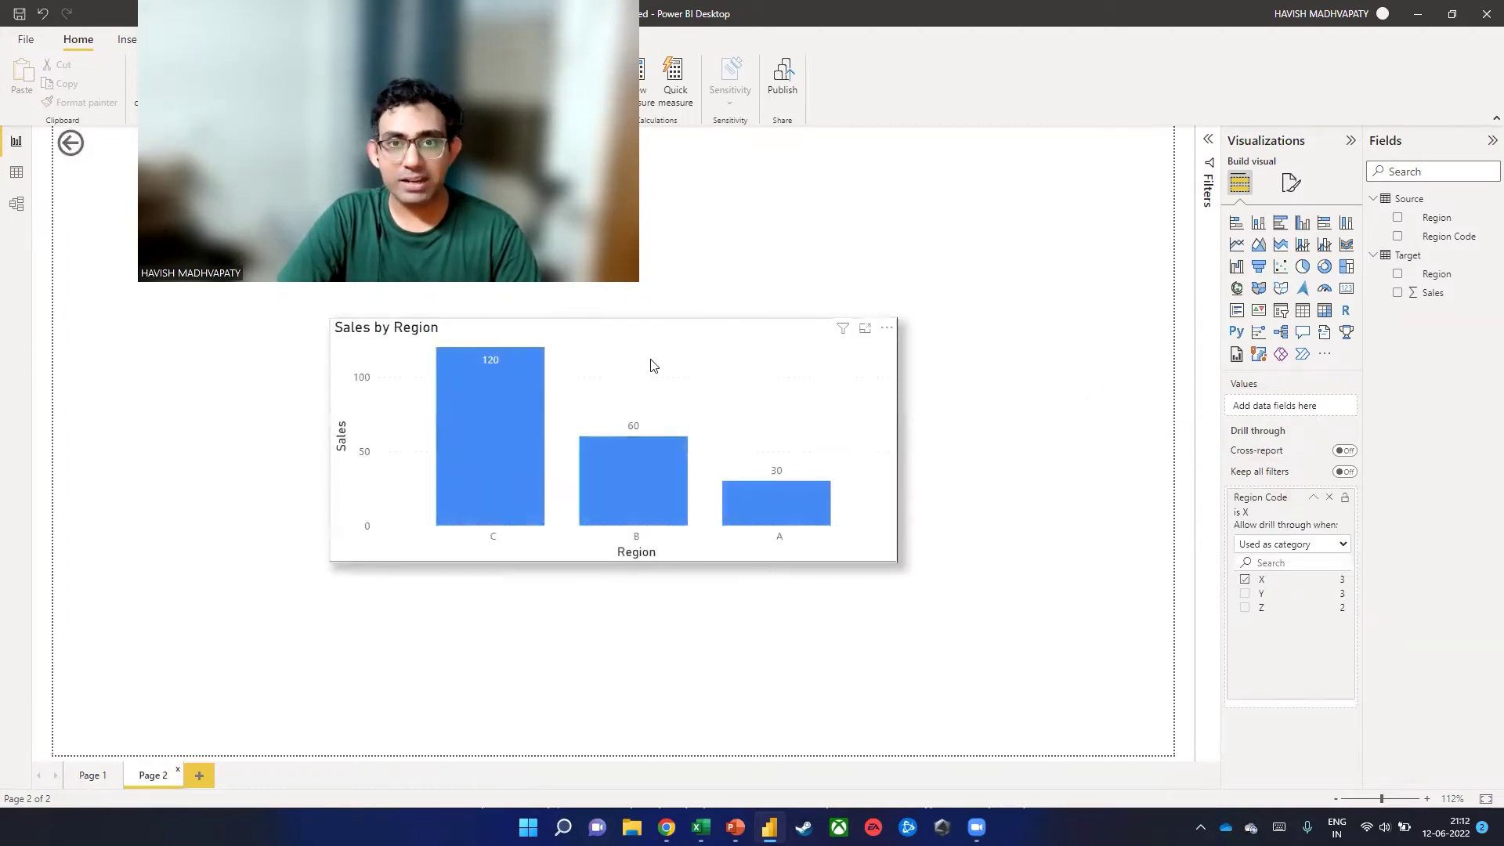
Step: Turn on Keep all filters for the drill-through on Page 2 and return to Page 1
{"action": "left_click", "coordinate": [1344, 472]}
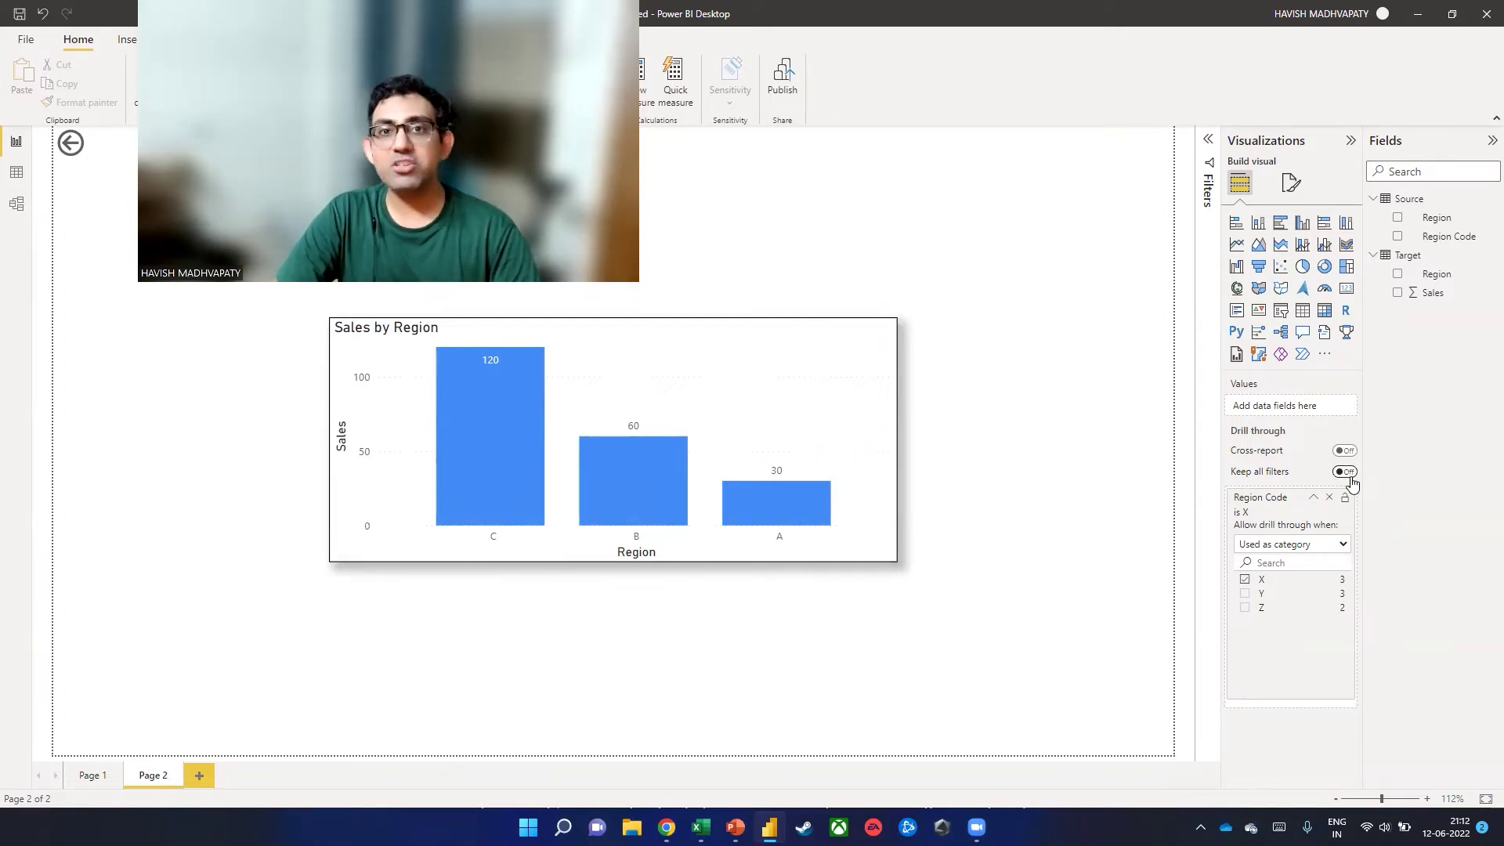
{"action": "left_click", "coordinate": [1348, 473]}
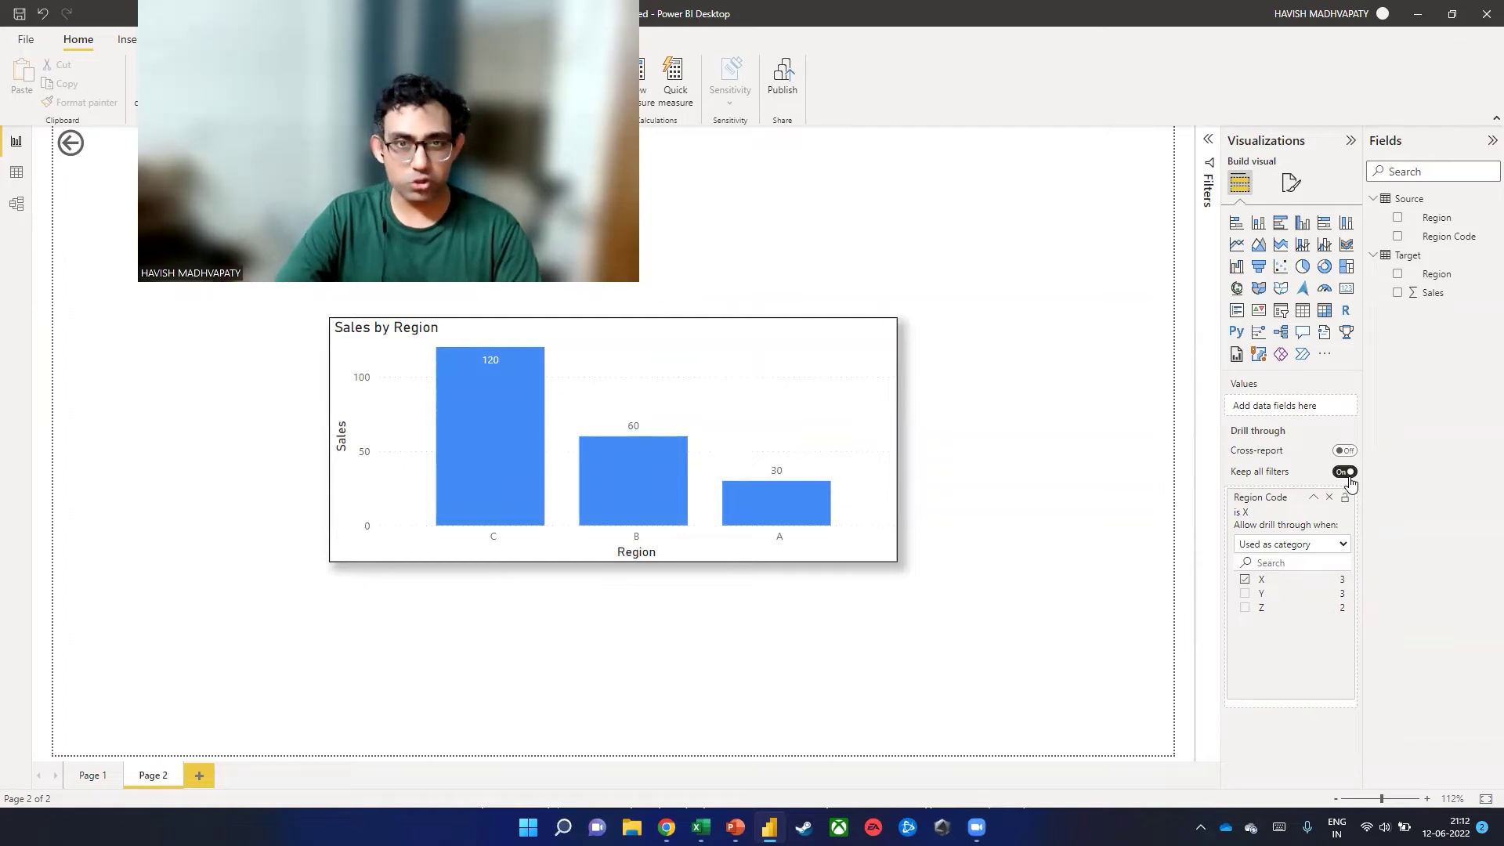
{"action": "left_click", "coordinate": [92, 781]}
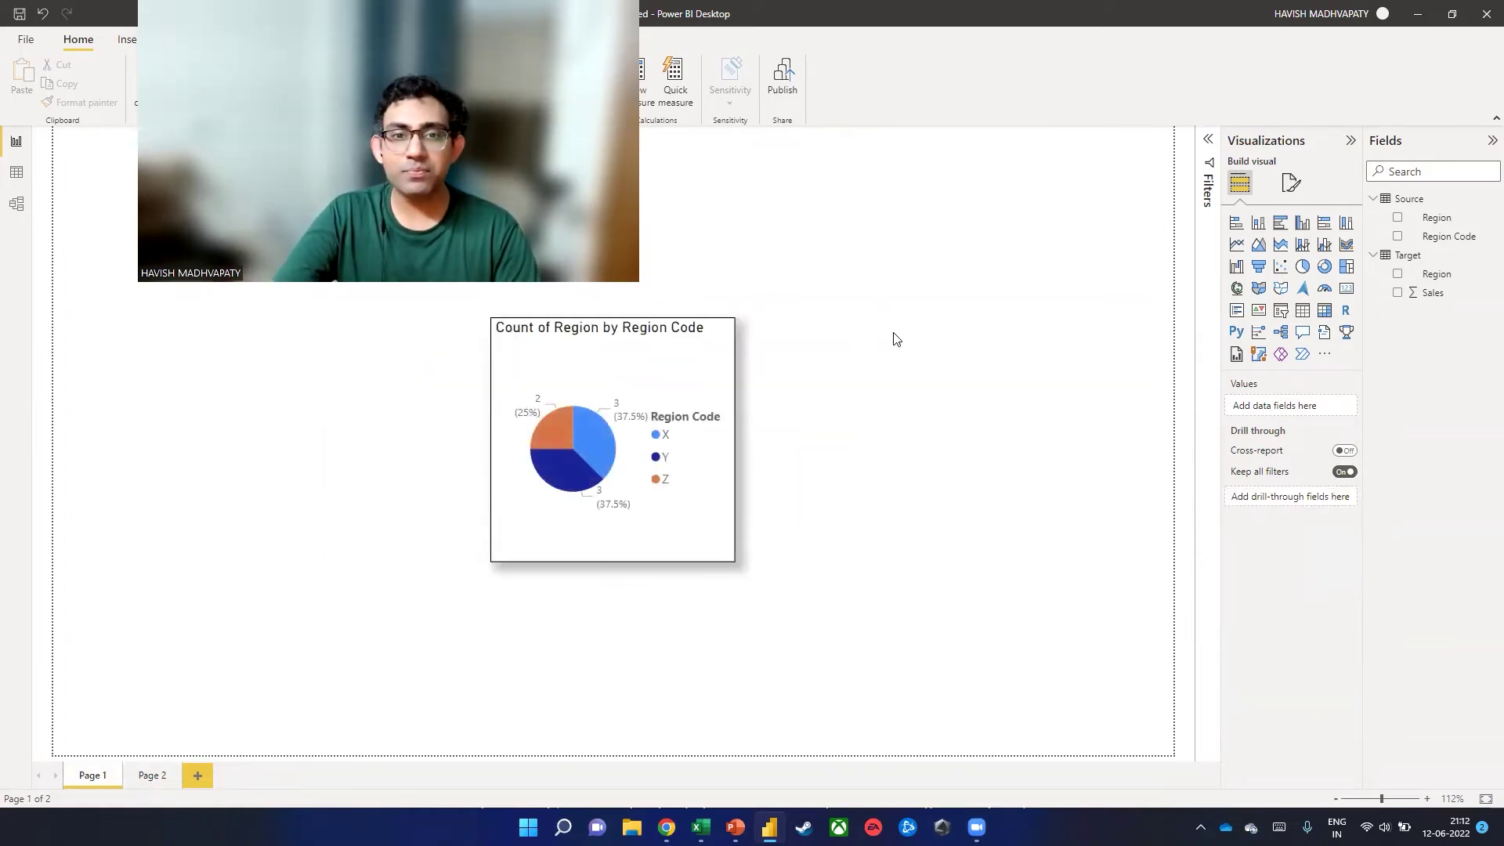
Step: Add a Target Sales slicer beside the pie chart on Page 1 and shorten it to match the chart's bottom edge
{"action": "left_click", "coordinate": [1278, 313]}
{"action": "left_click", "coordinate": [1397, 292]}
{"action": "left_click_drag", "start_coordinate": [320, 391], "coordinate": [960, 494]}
{"action": "left_click", "coordinate": [663, 521]}
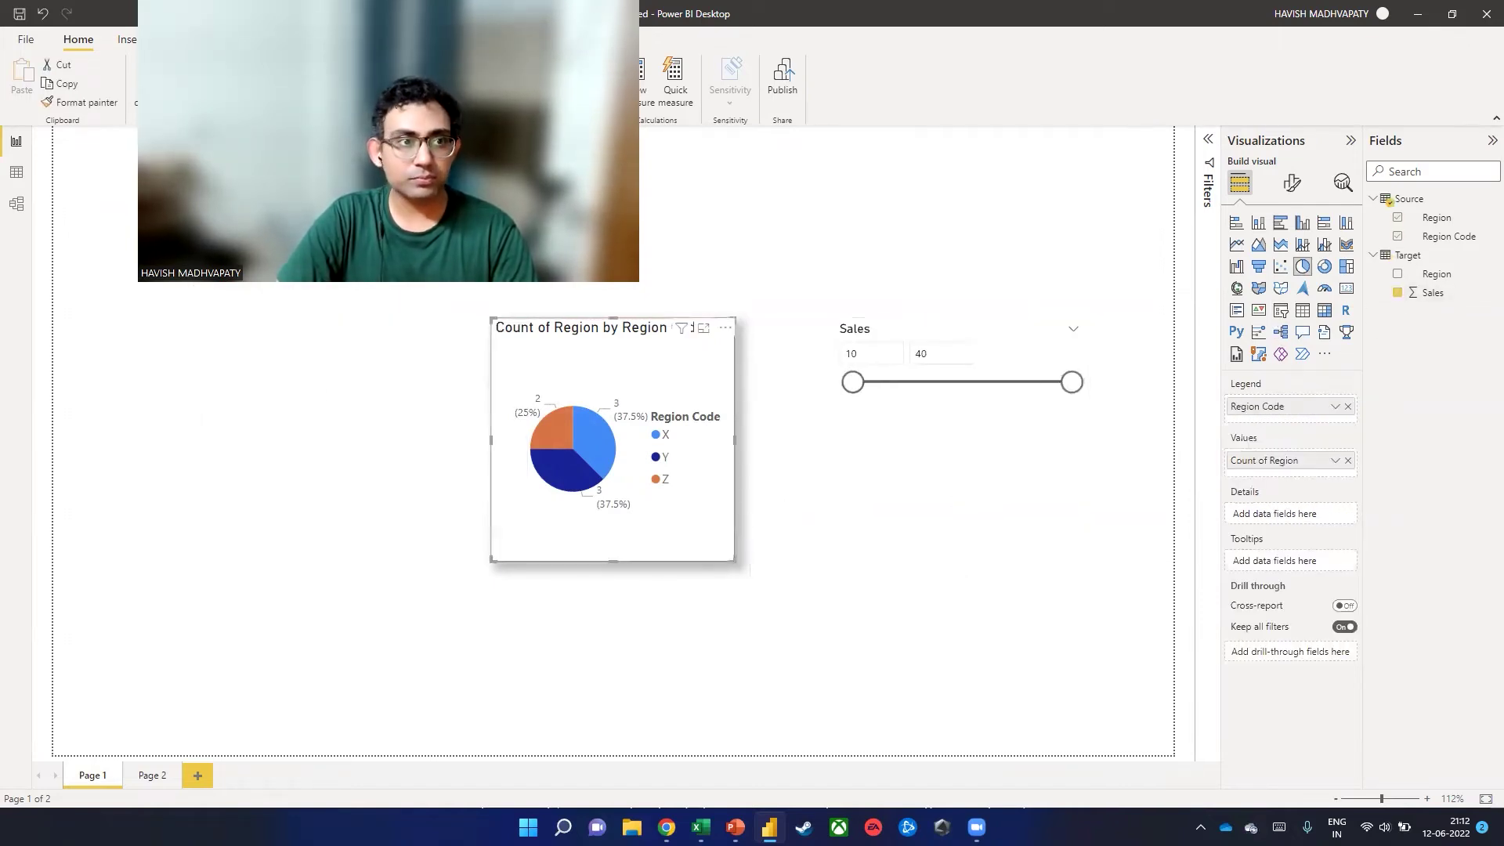
{"action": "left_click", "coordinate": [962, 583]}
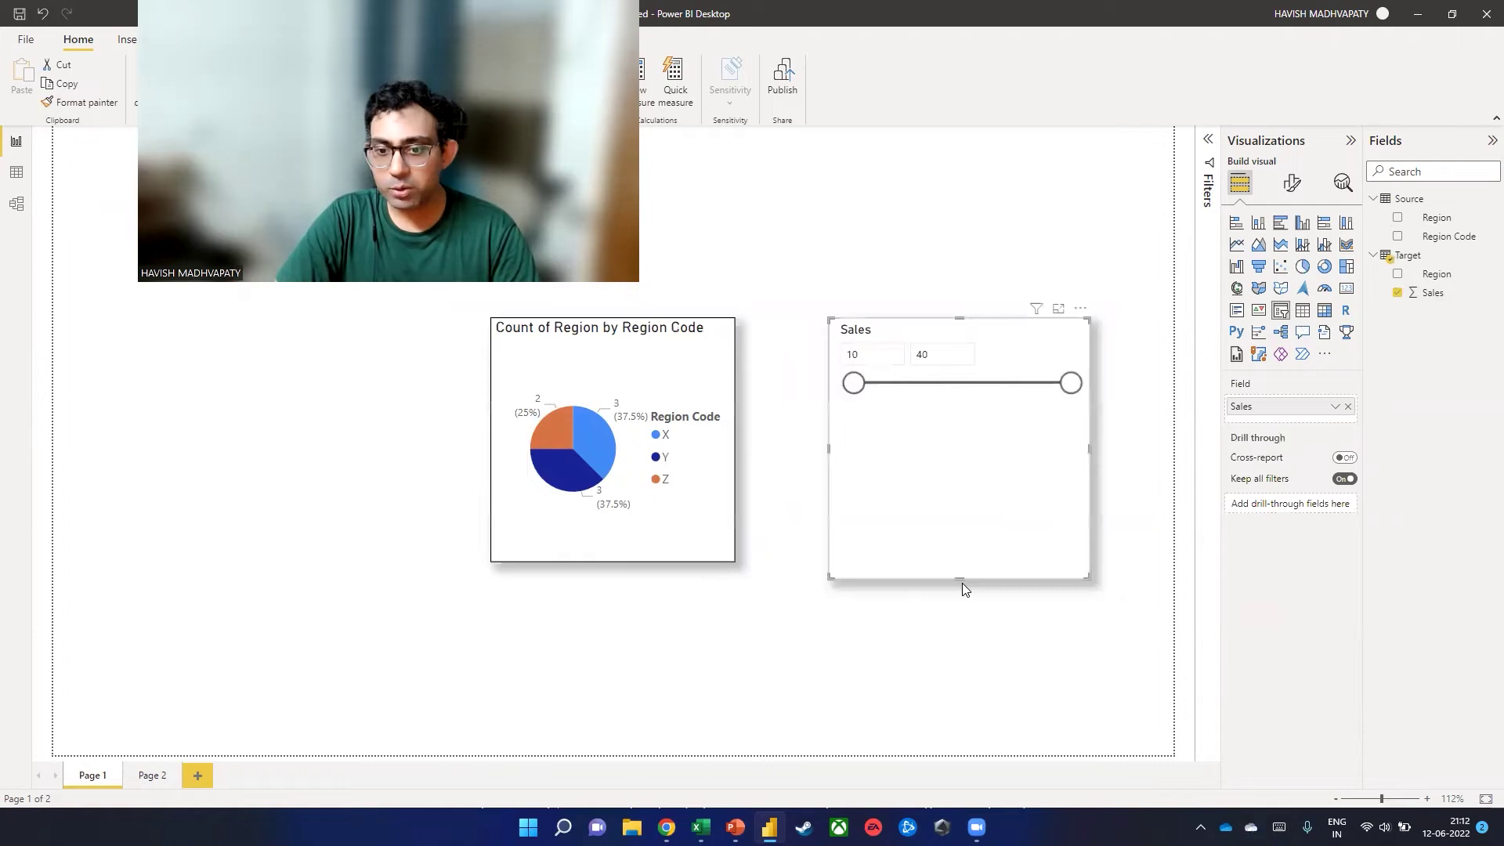
{"action": "left_click_drag", "start_coordinate": [958, 584], "coordinate": [957, 562]}
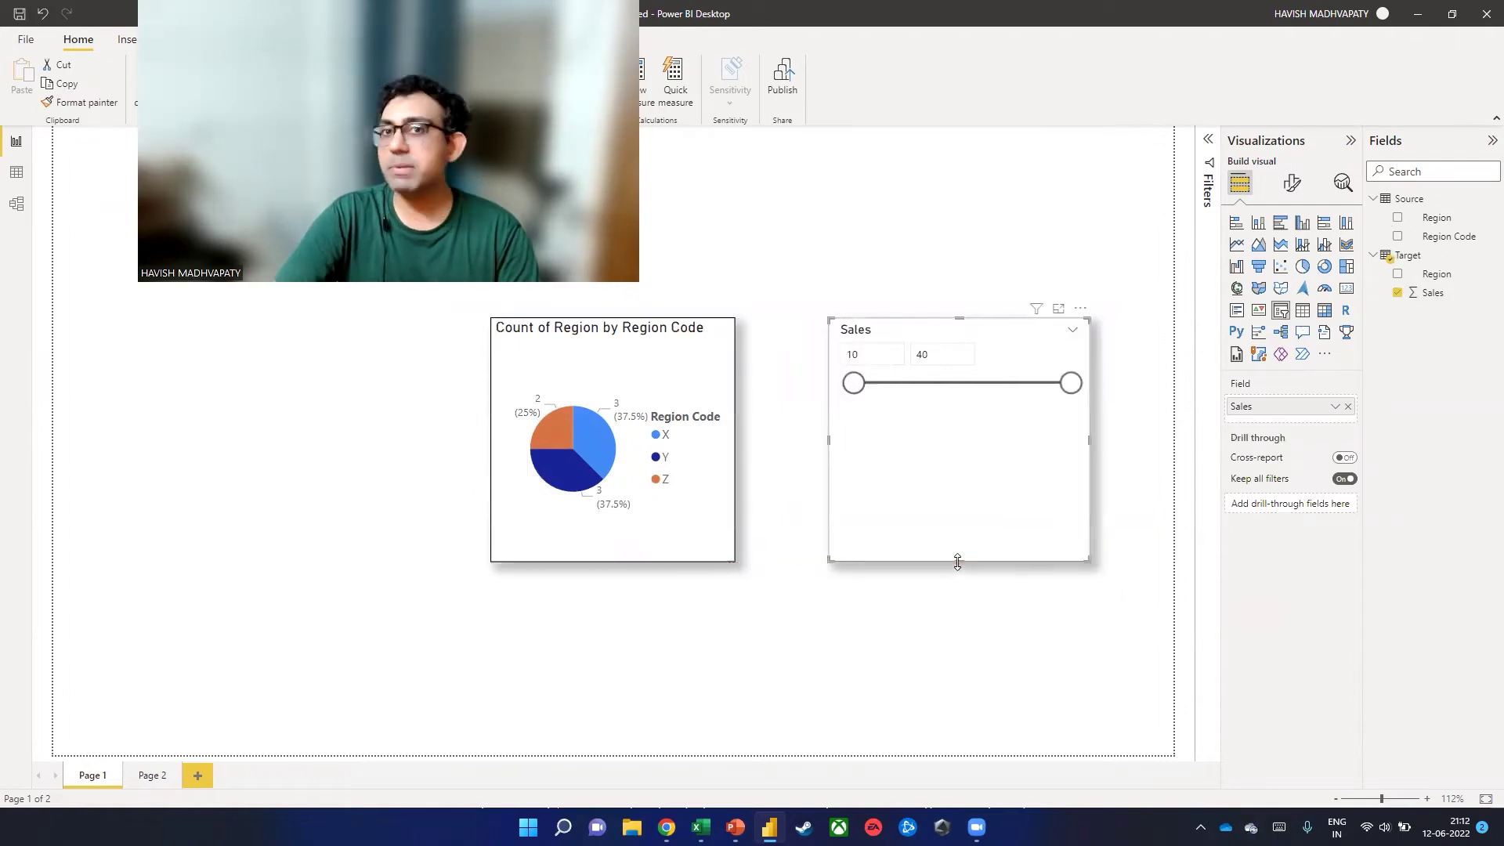
Step: Limit the Sales slicer to the range 30 to 40 and drill through from the Region Code X slice to Page 2
{"action": "left_click_drag", "start_coordinate": [854, 383], "coordinate": [999, 388]}
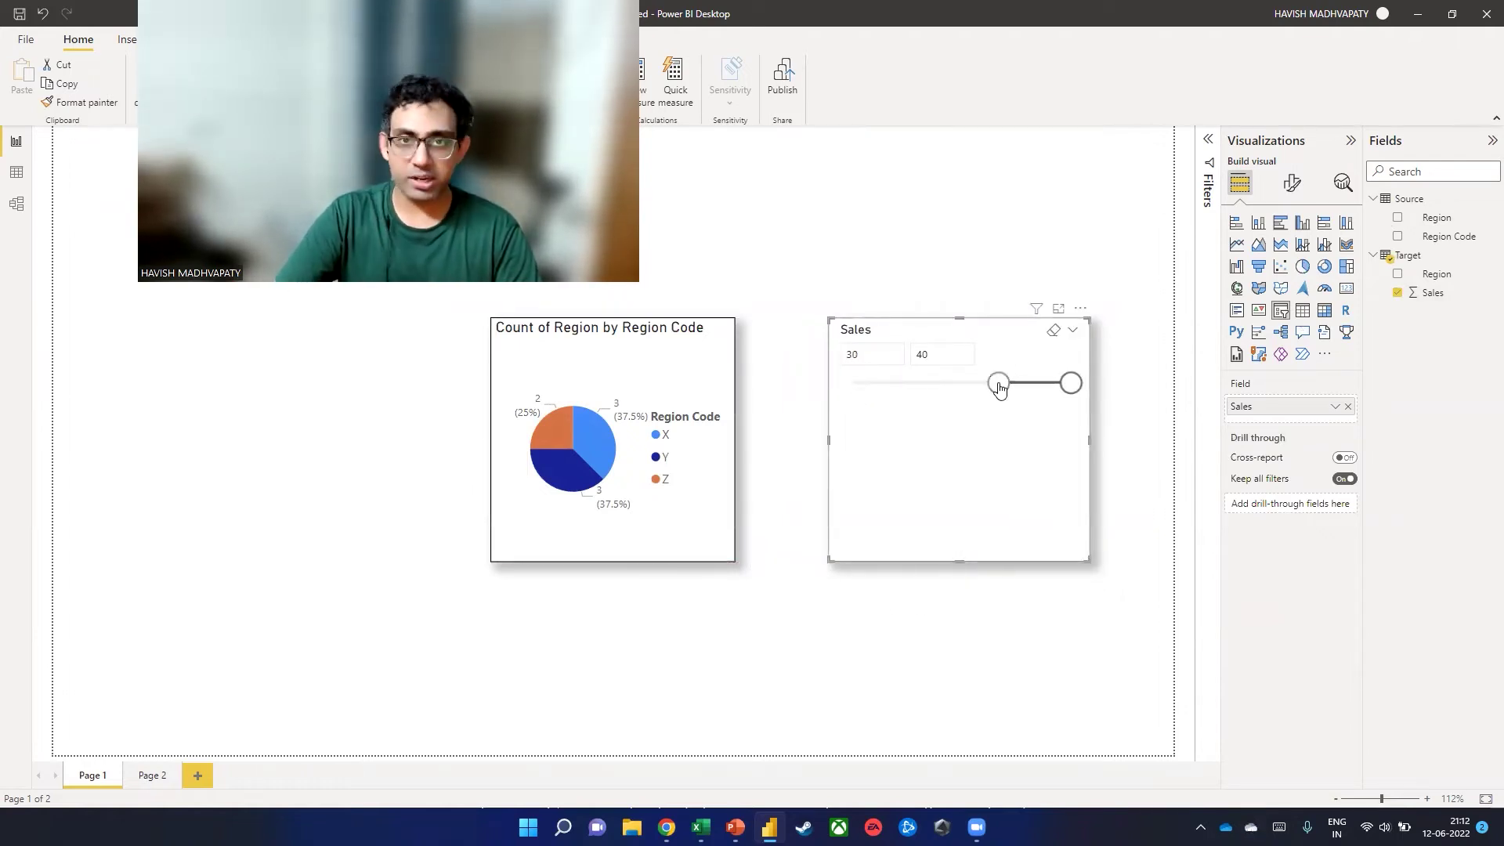
{"action": "right_click", "coordinate": [597, 444]}
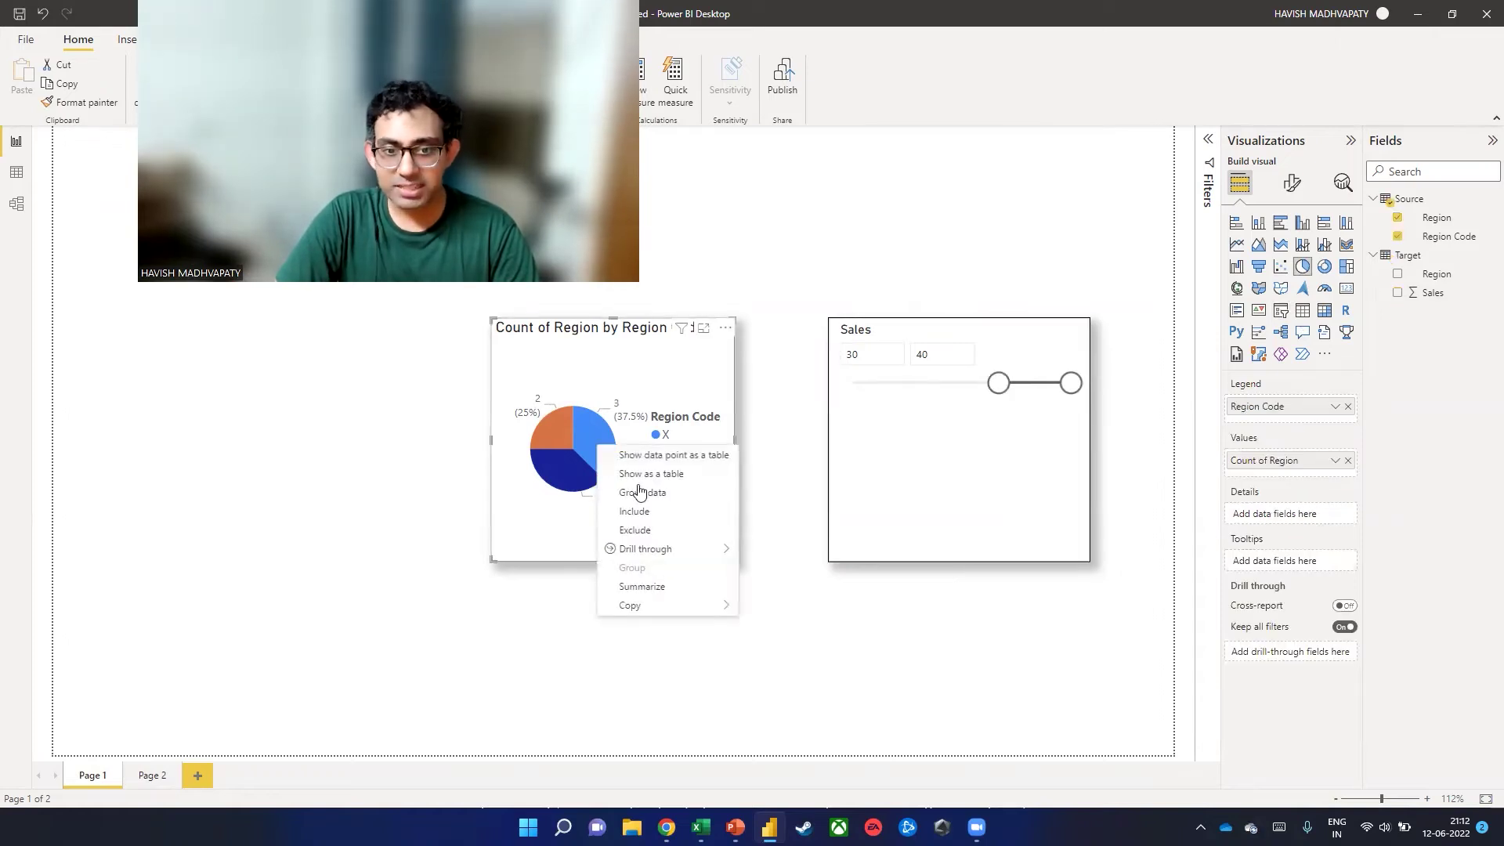
{"action": "mouse_move", "coordinate": [692, 549]}
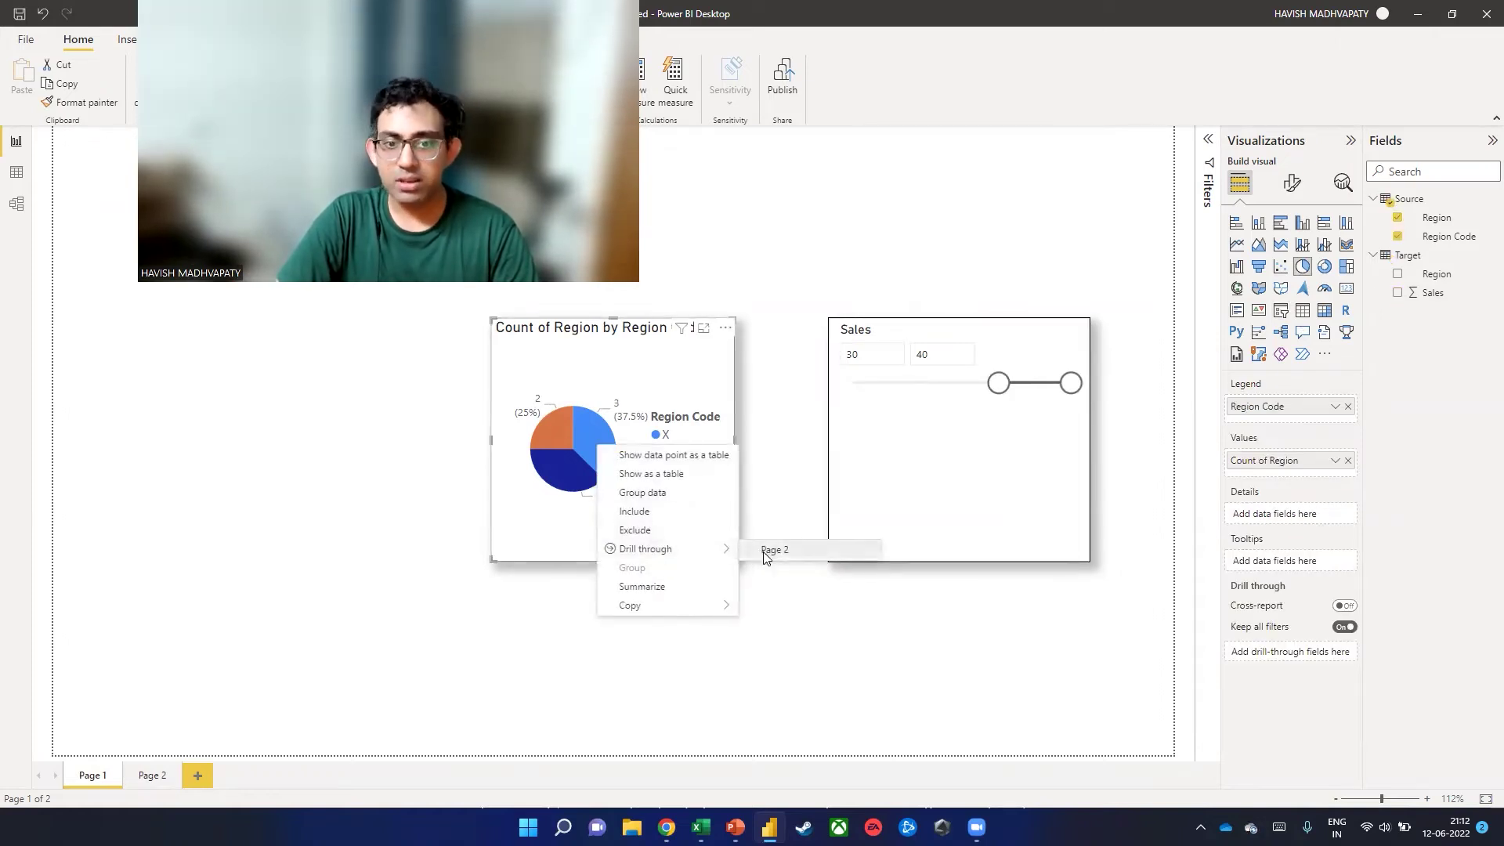
{"action": "left_click", "coordinate": [766, 552]}
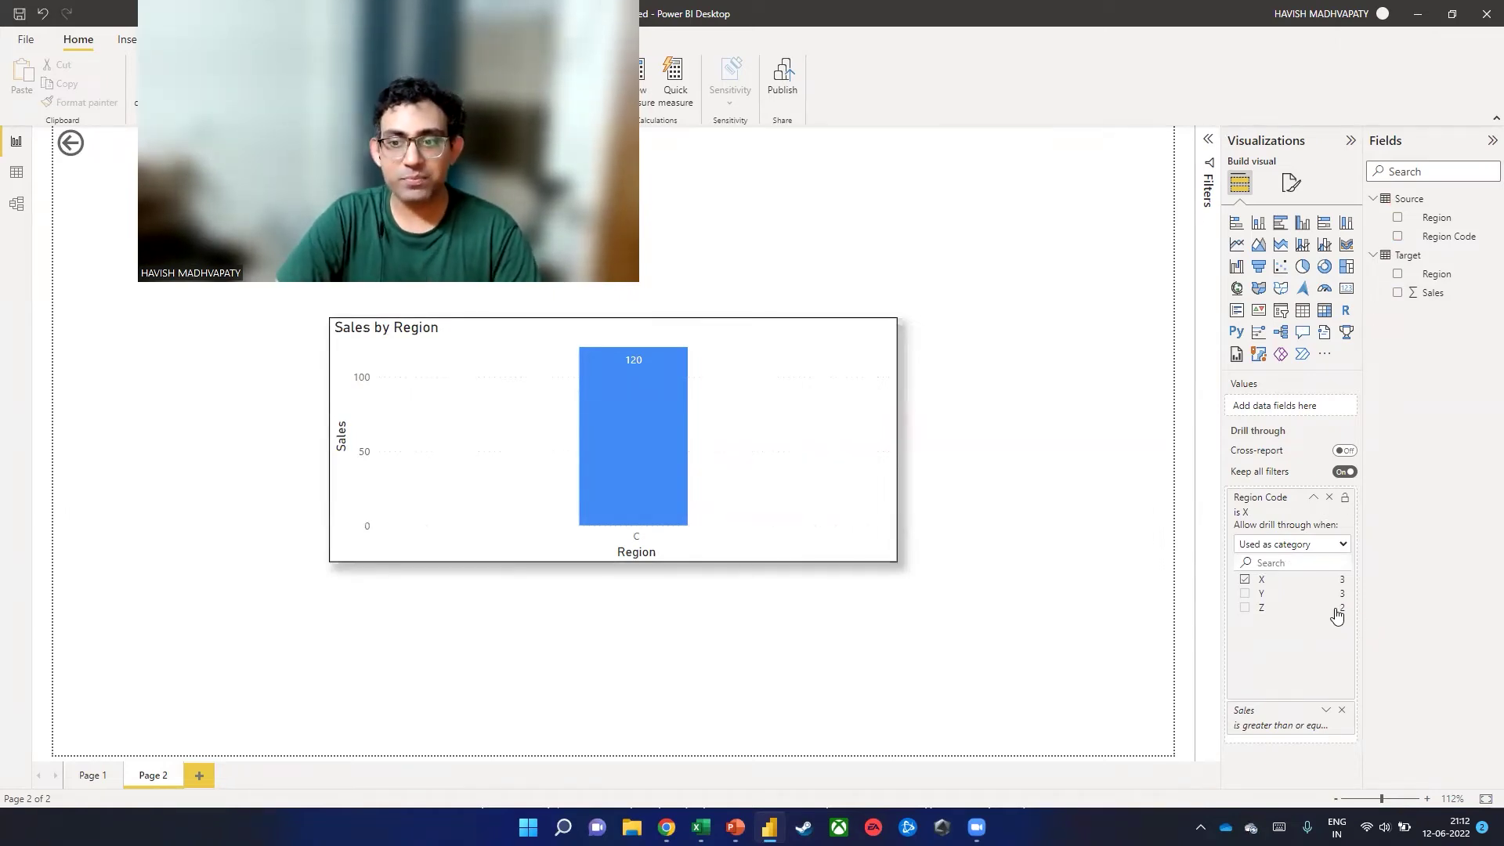
Step: Collapse the Region Code drill-through filter, expand the Sales filter, and widen the pane to read its full condition
{"action": "left_click", "coordinate": [1313, 497]}
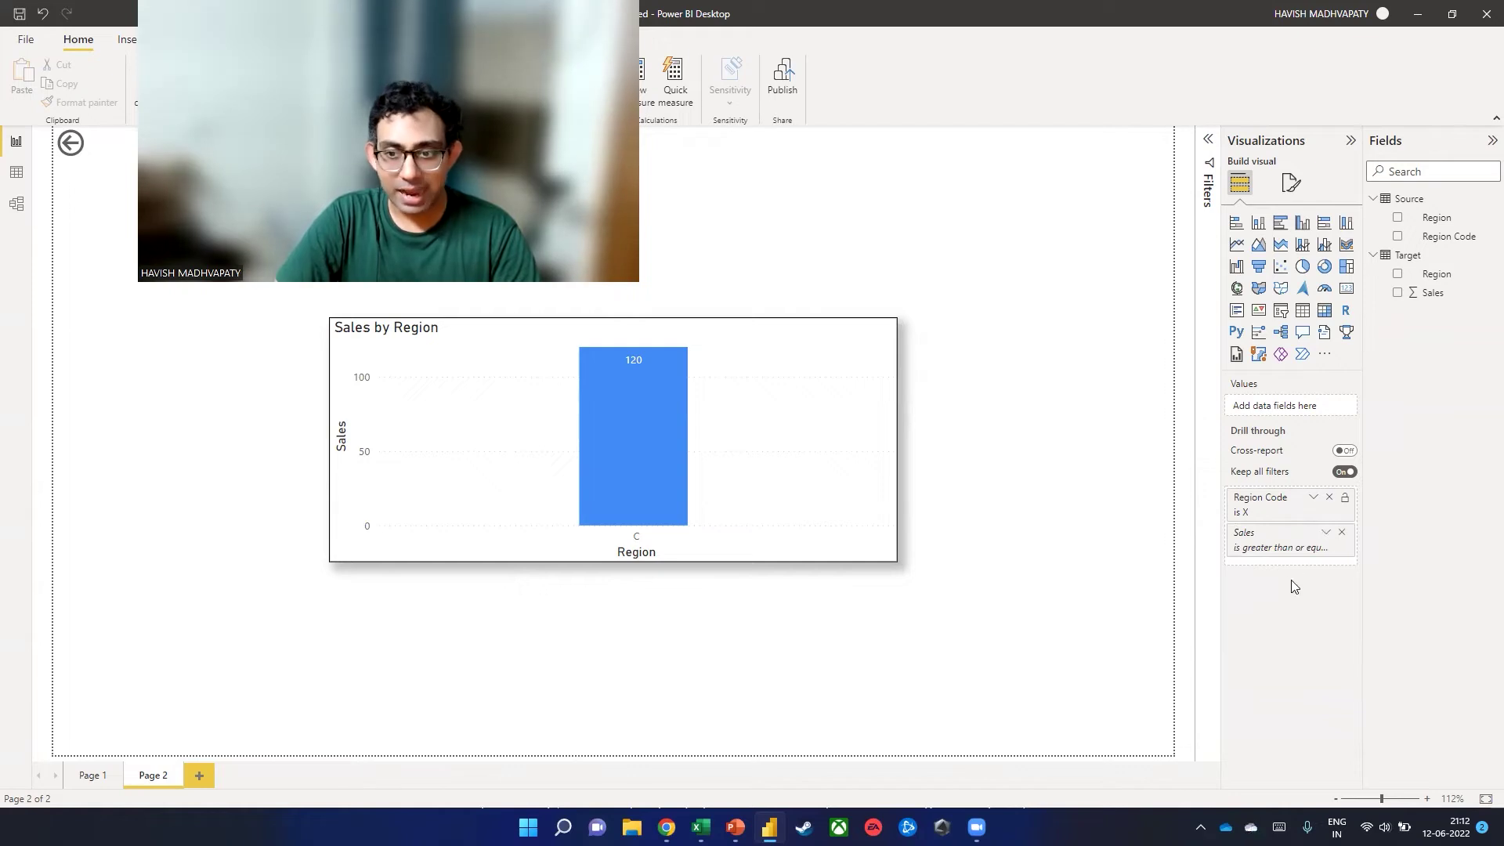
{"action": "left_click", "coordinate": [1326, 534]}
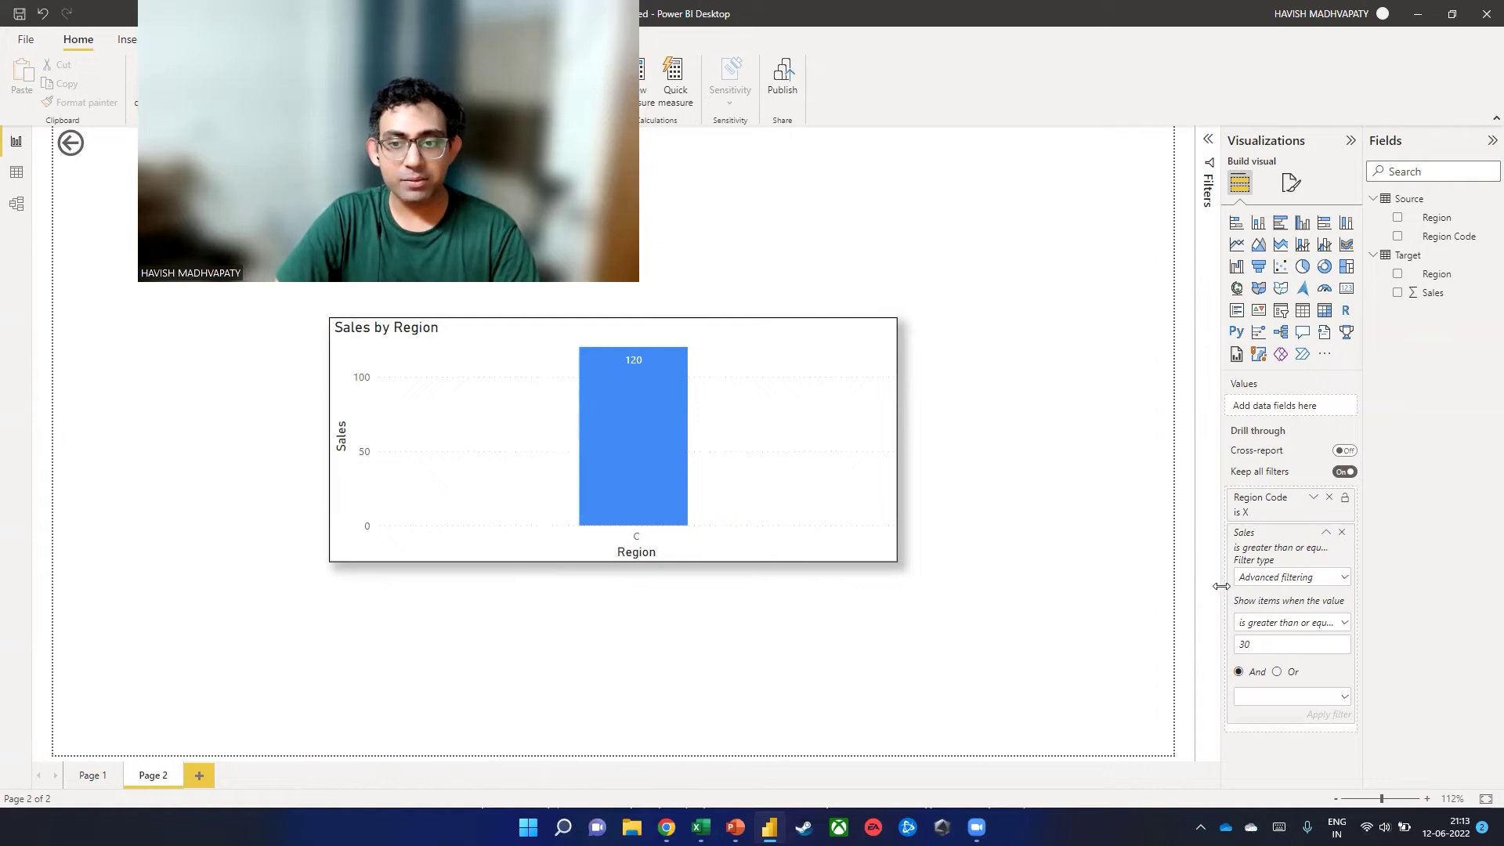
{"action": "left_click_drag", "start_coordinate": [1226, 589], "coordinate": [1132, 583]}
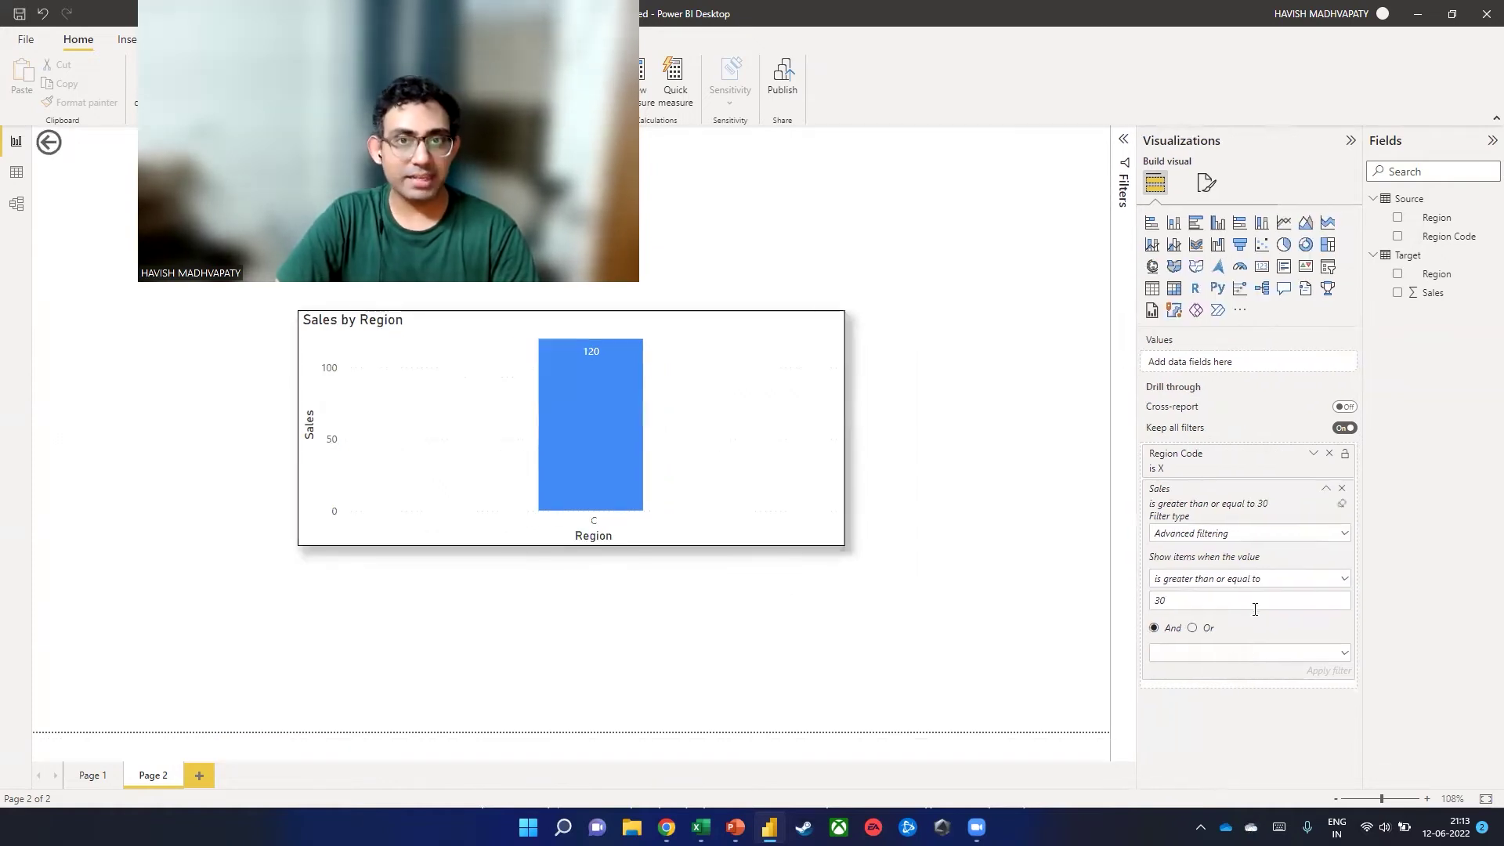
Step: Check the slicer on Page 1, then return to Page 2 and turn off Keep all filters for its drill-through
{"action": "left_click", "coordinate": [93, 776]}
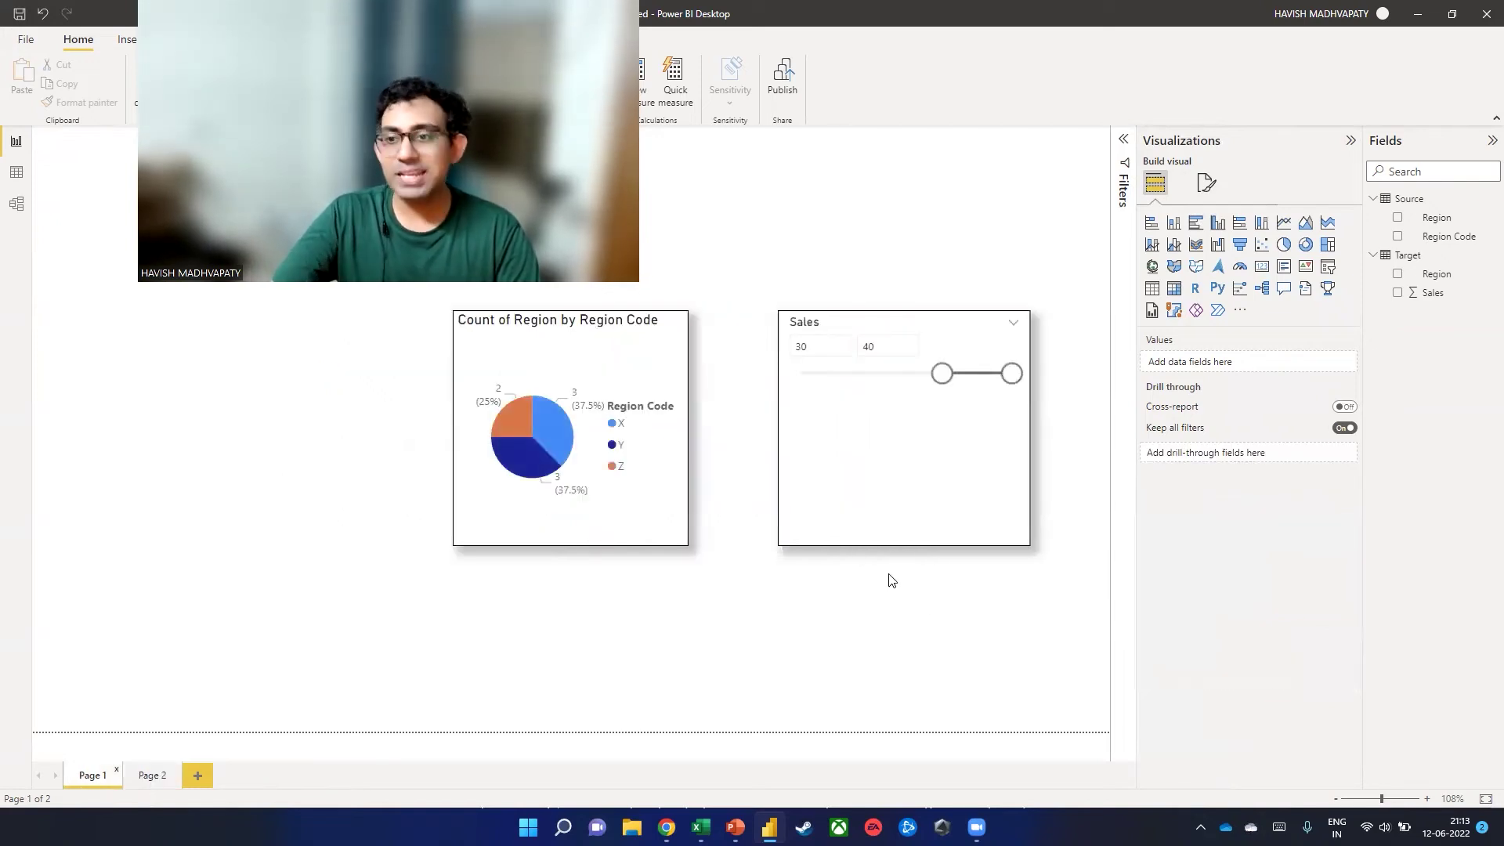
{"action": "left_click", "coordinate": [152, 775]}
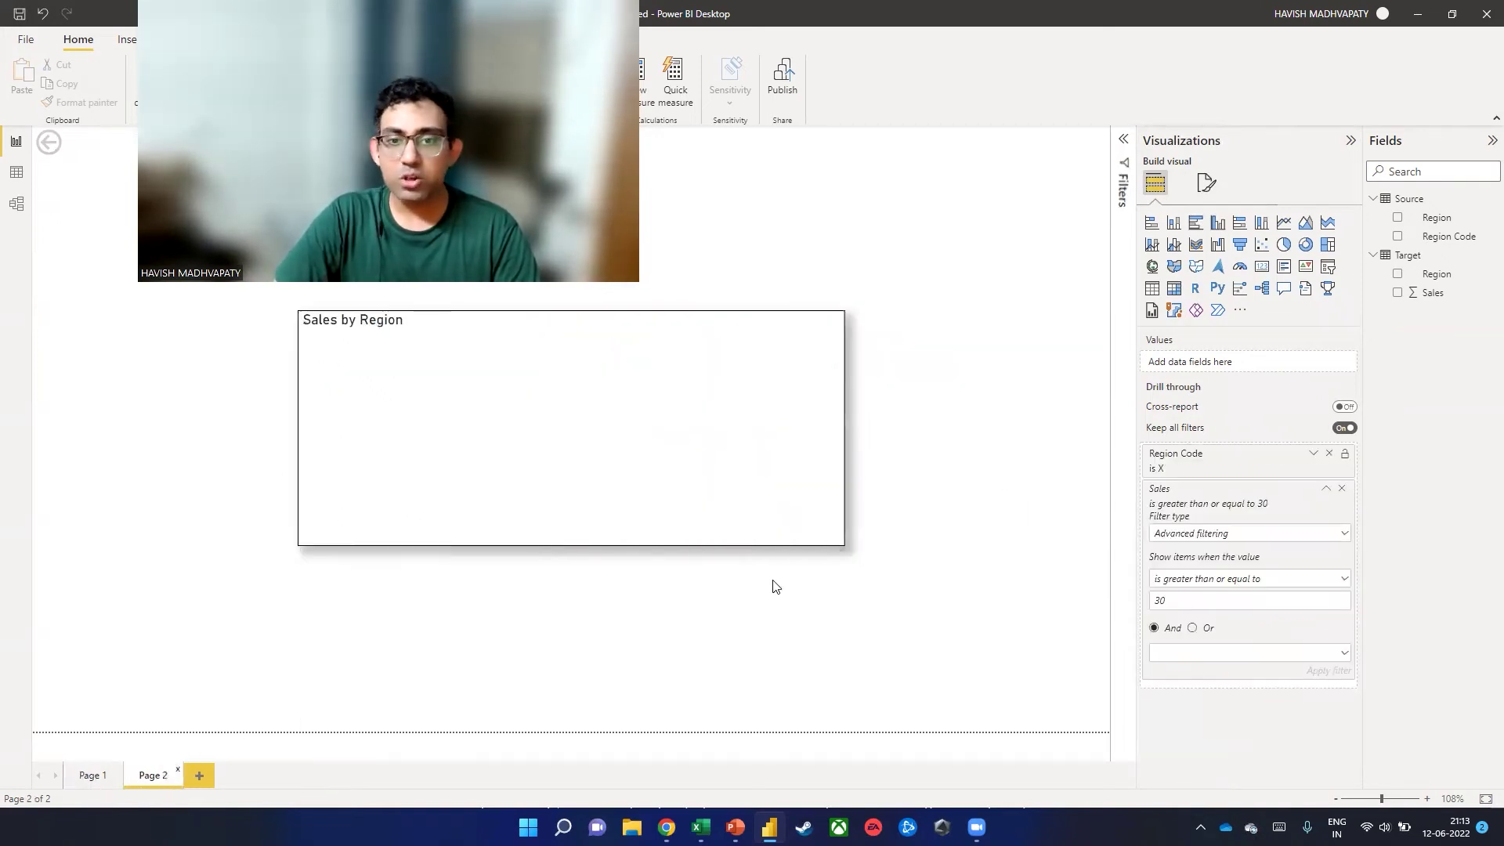
{"action": "left_click", "coordinate": [1344, 428]}
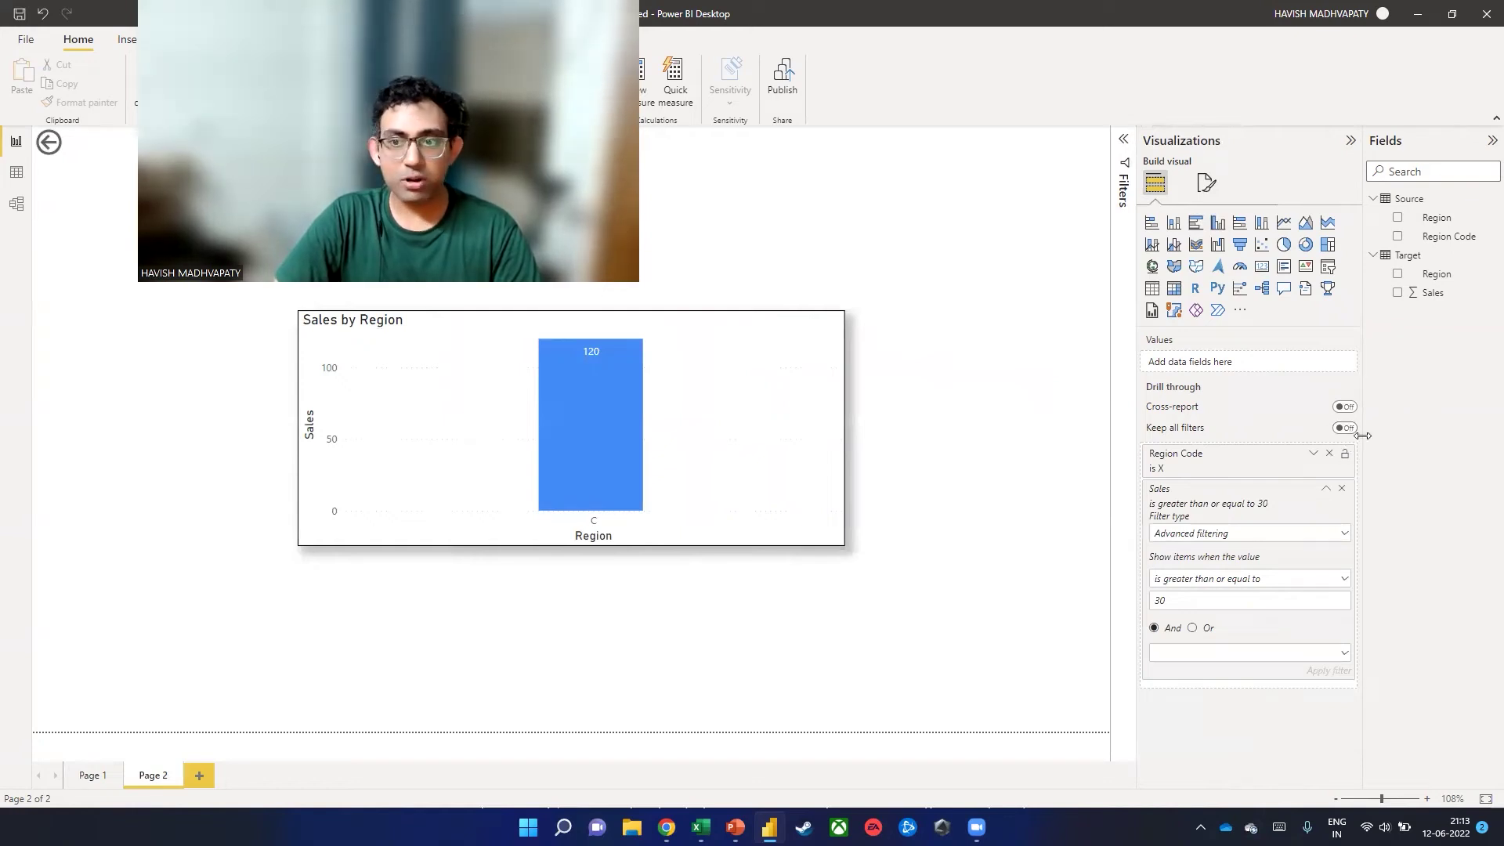
Step: Go back to Page 1 and drill through from the Region Code X slice to Page 2 without keeping all filters
{"action": "left_click", "coordinate": [93, 775]}
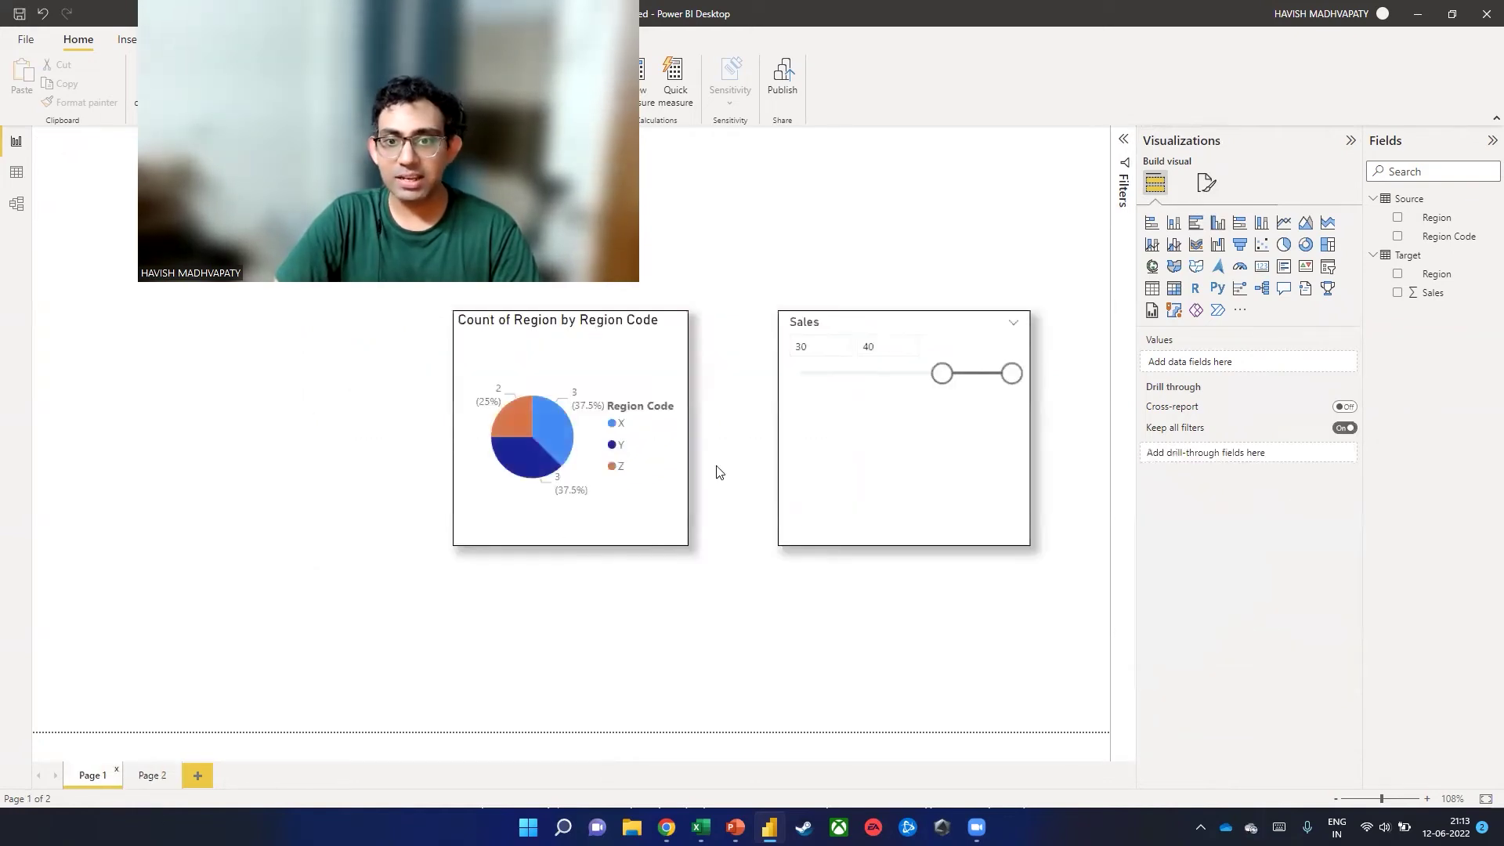
{"action": "right_click", "coordinate": [551, 437]}
{"action": "mouse_move", "coordinate": [621, 542]}
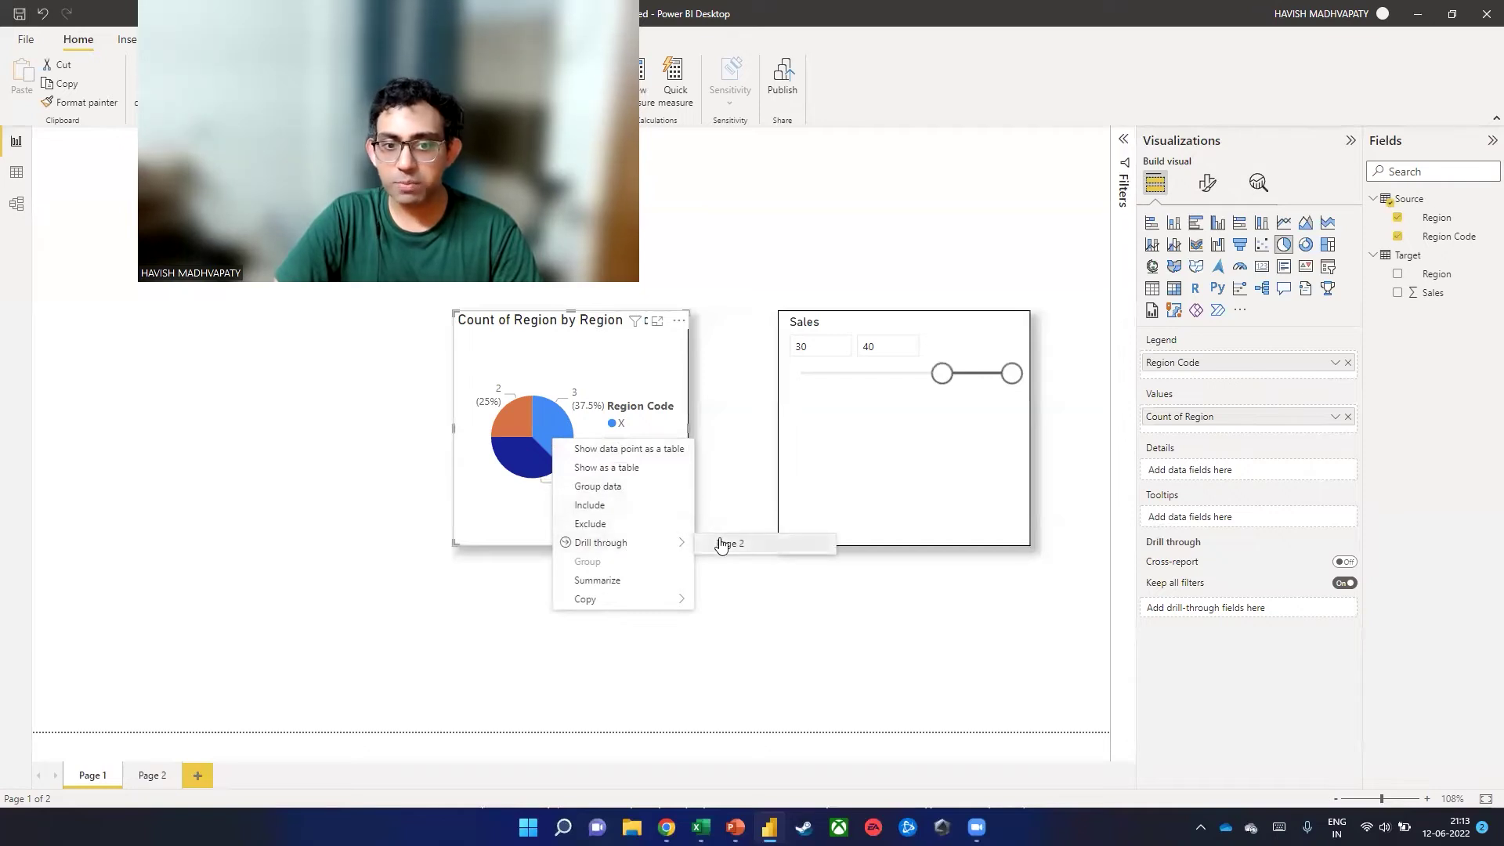
{"action": "left_click", "coordinate": [719, 541]}
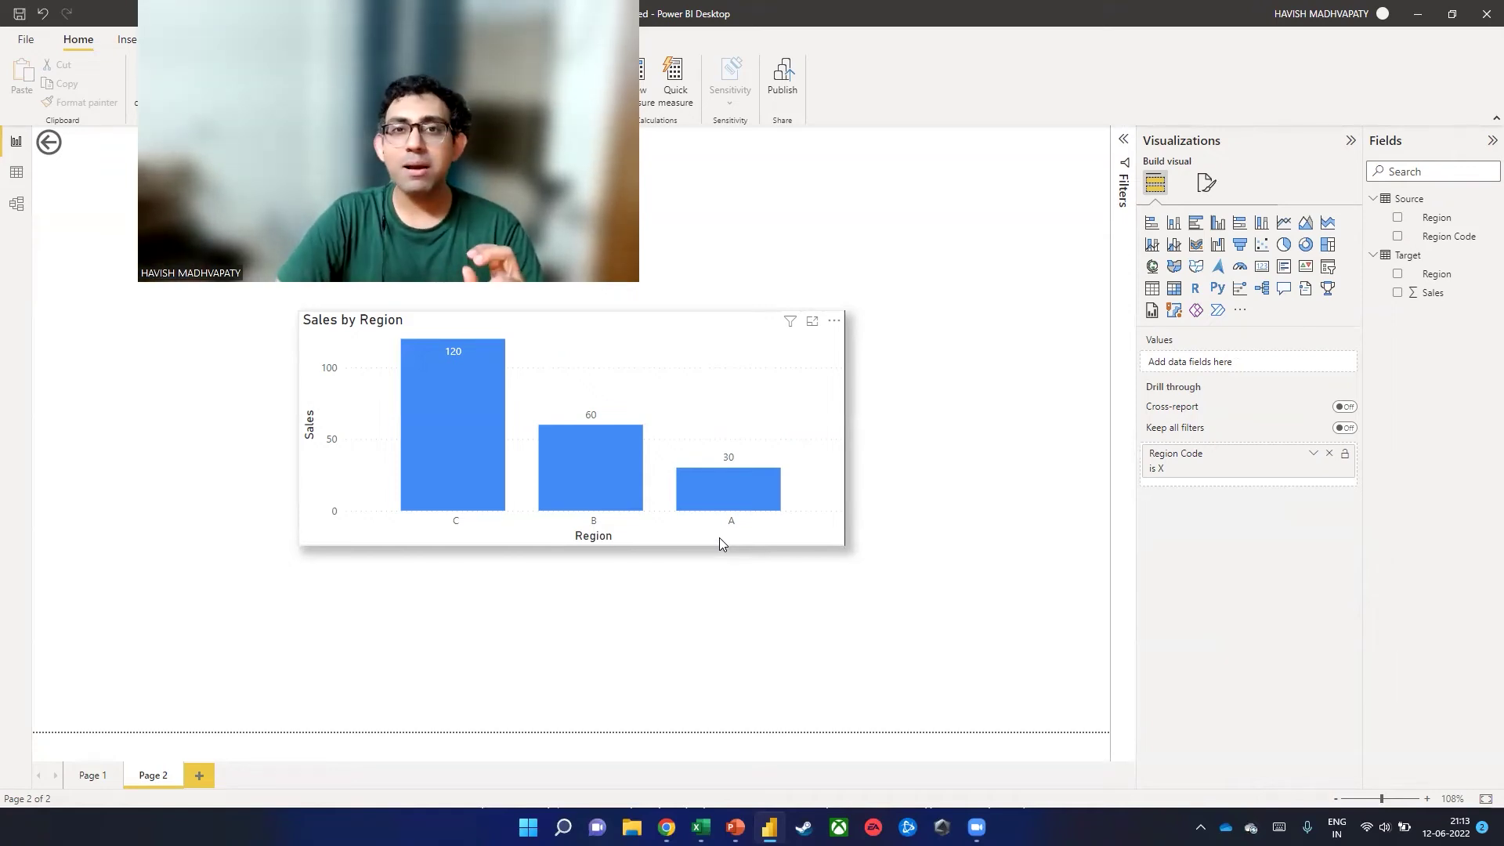
Step: Check the Sales slicer on Page 1 again and return to Page 2's Keep all filters setting
{"action": "left_click", "coordinate": [93, 775]}
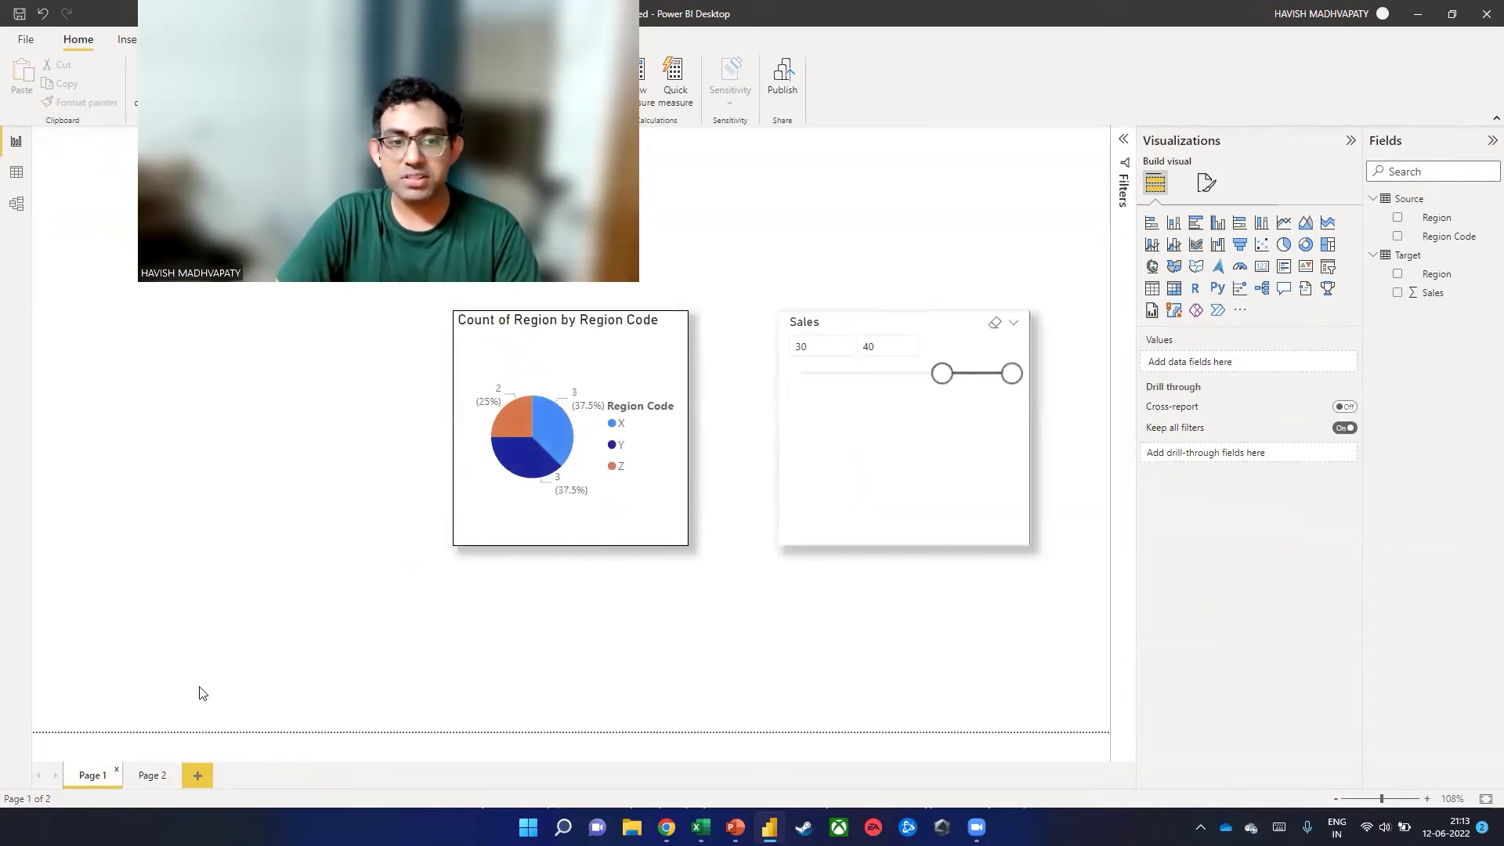
{"action": "left_click", "coordinate": [151, 775]}
{"action": "left_click", "coordinate": [1342, 428]}
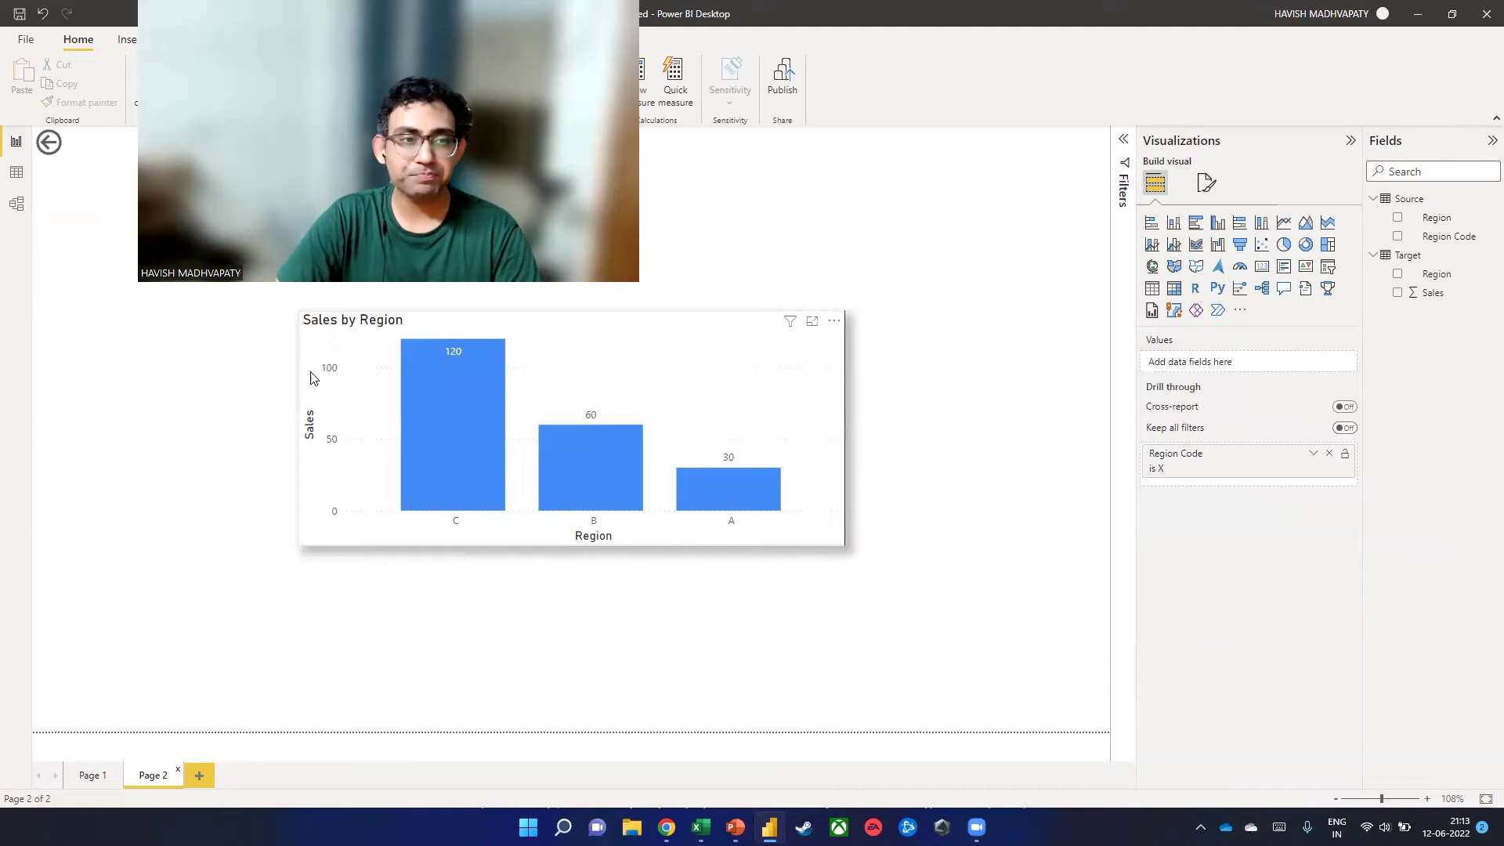
{"action": "left_click", "coordinate": [28, 39]}
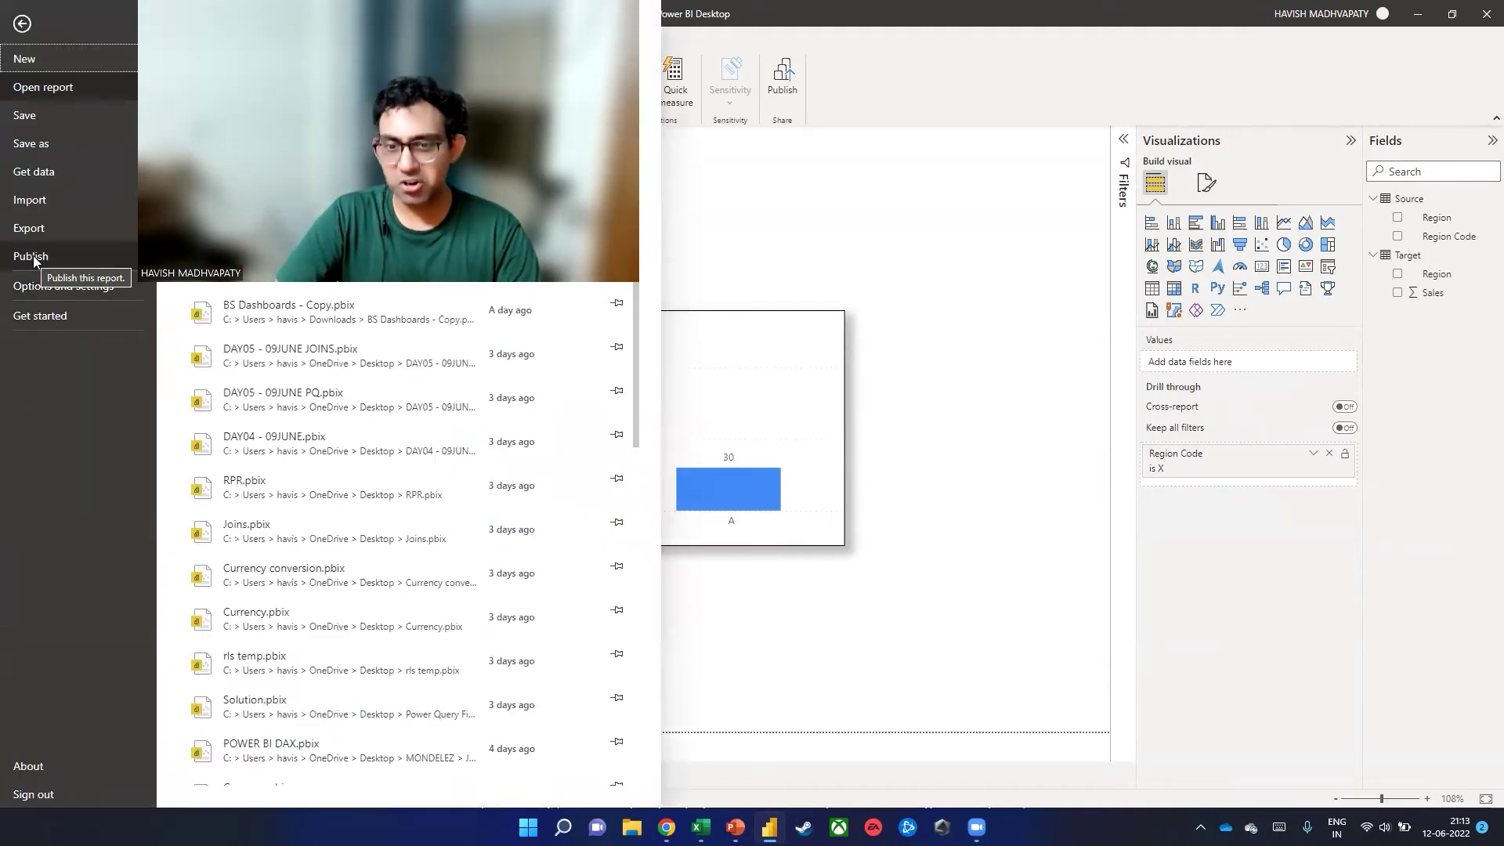
{"action": "left_click", "coordinate": [913, 439]}
Step: Duplicate Page 2 and rename the copy as Target 02
{"action": "right_click", "coordinate": [153, 775]}
{"action": "left_click", "coordinate": [199, 722]}
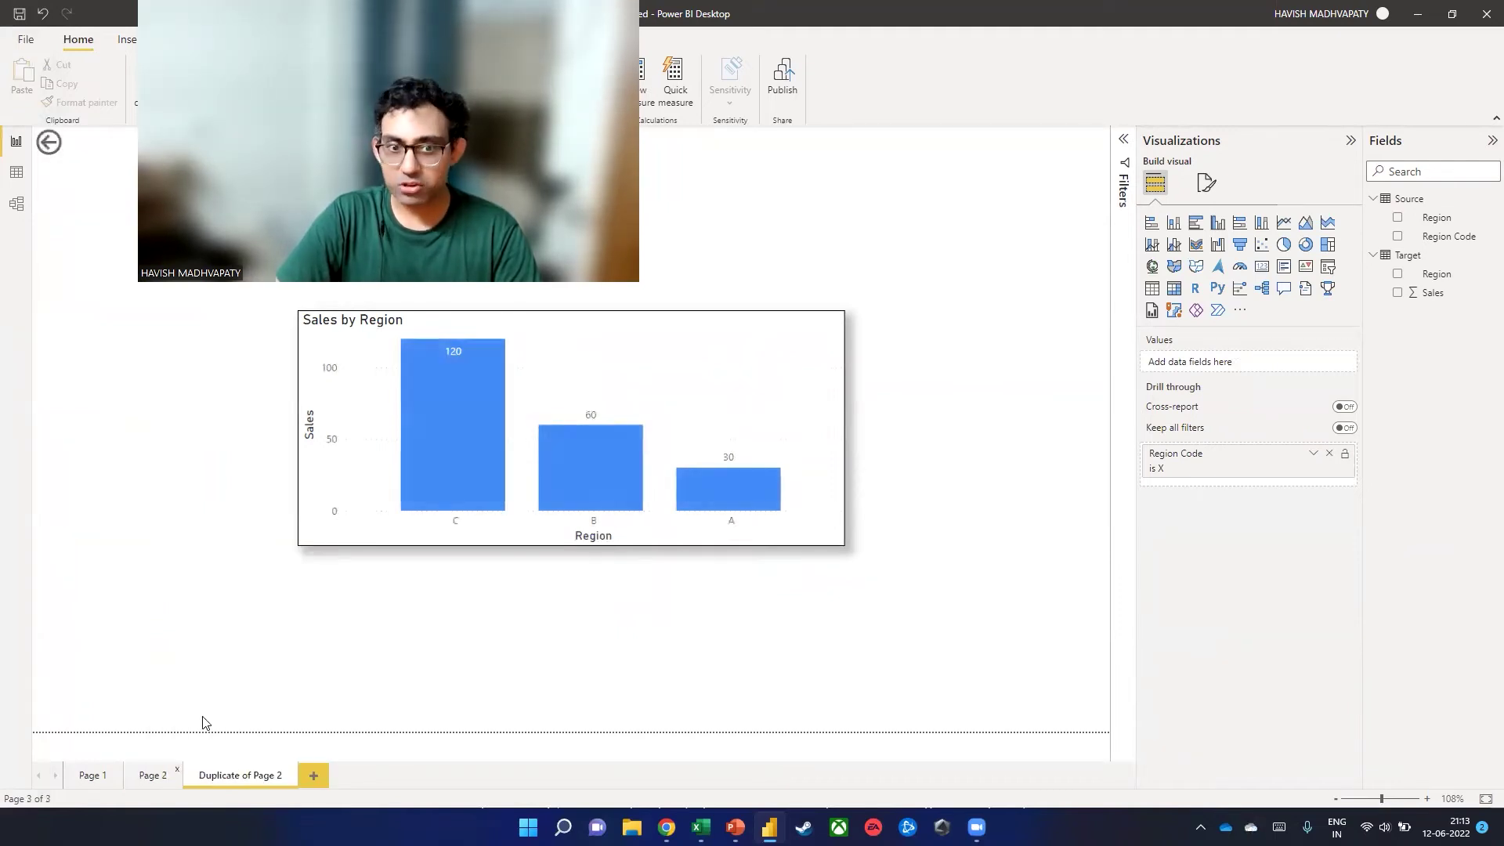
{"action": "double_click", "coordinate": [246, 776]}
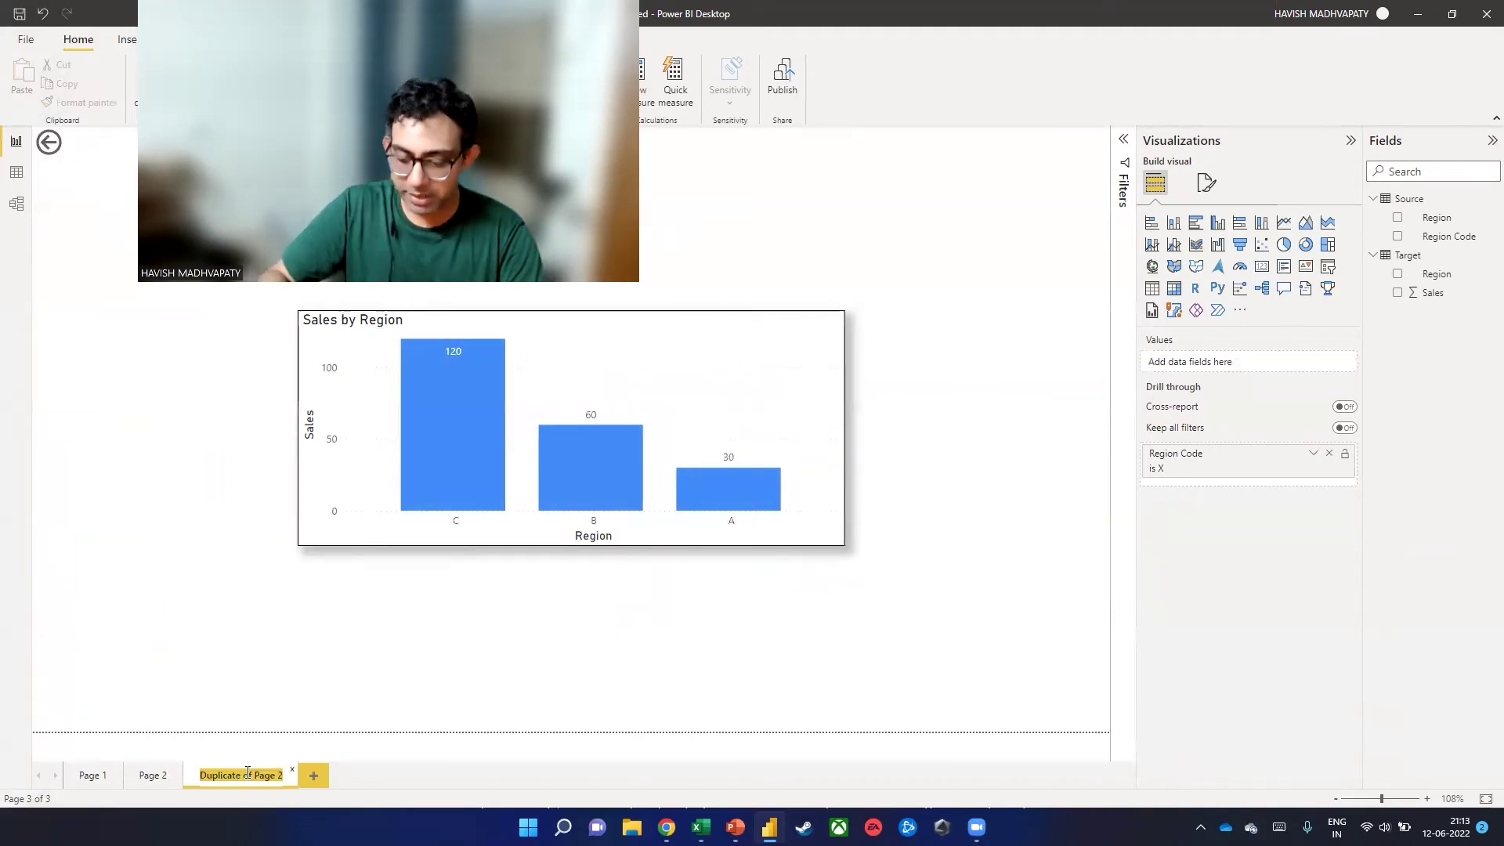
{"action": "type", "text": "Target 02"}
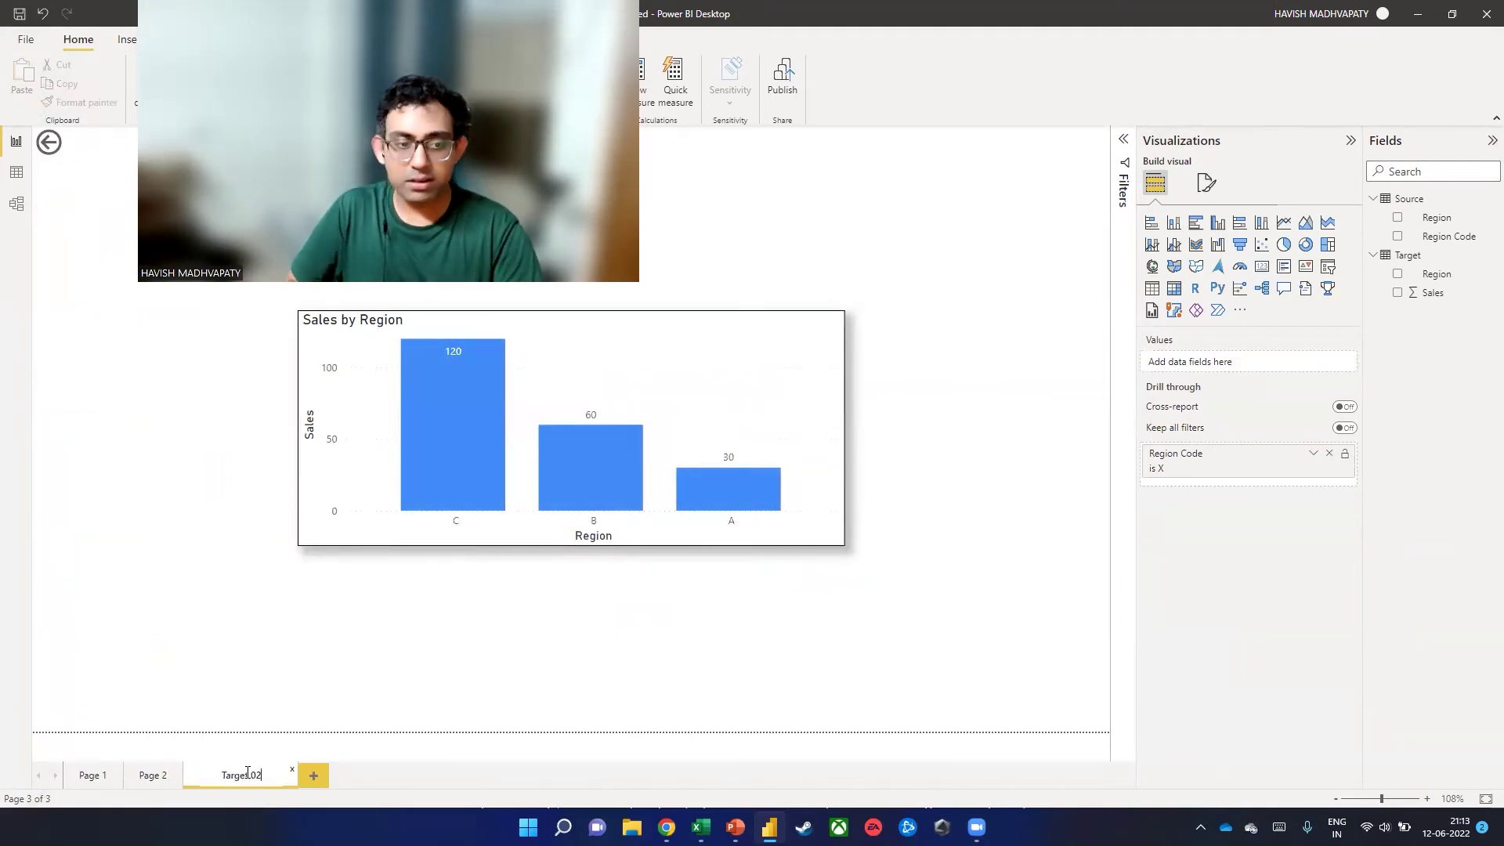
{"action": "key", "text": "Return"}
Step: Rename Page 2 as Target 01 Line
{"action": "double_click", "coordinate": [143, 774]}
{"action": "type", "text": "Target 01"}
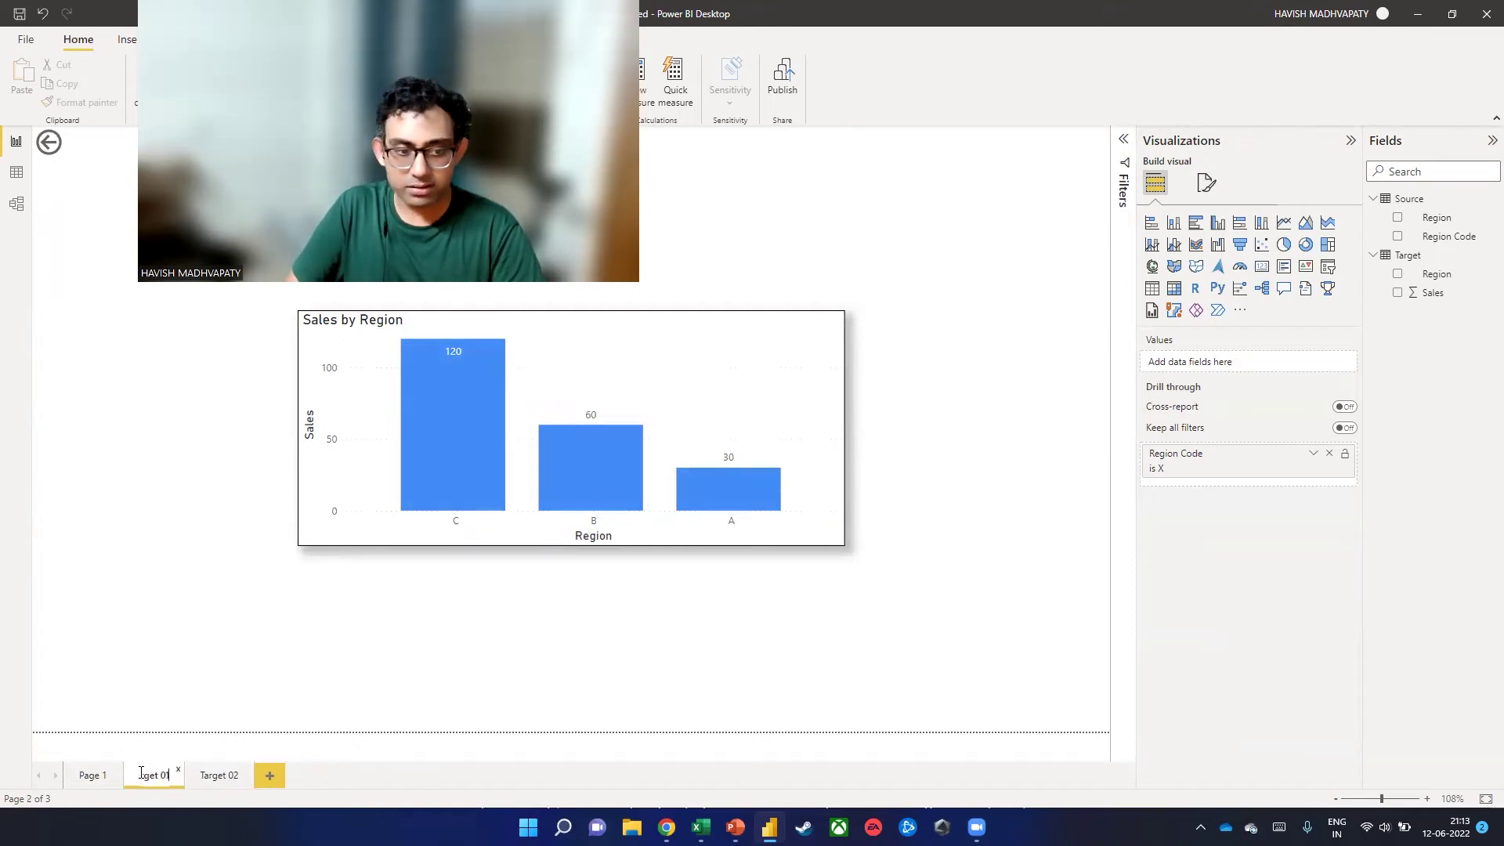
{"action": "type", "text": " Line"}
{"action": "left_click", "coordinate": [235, 777]}
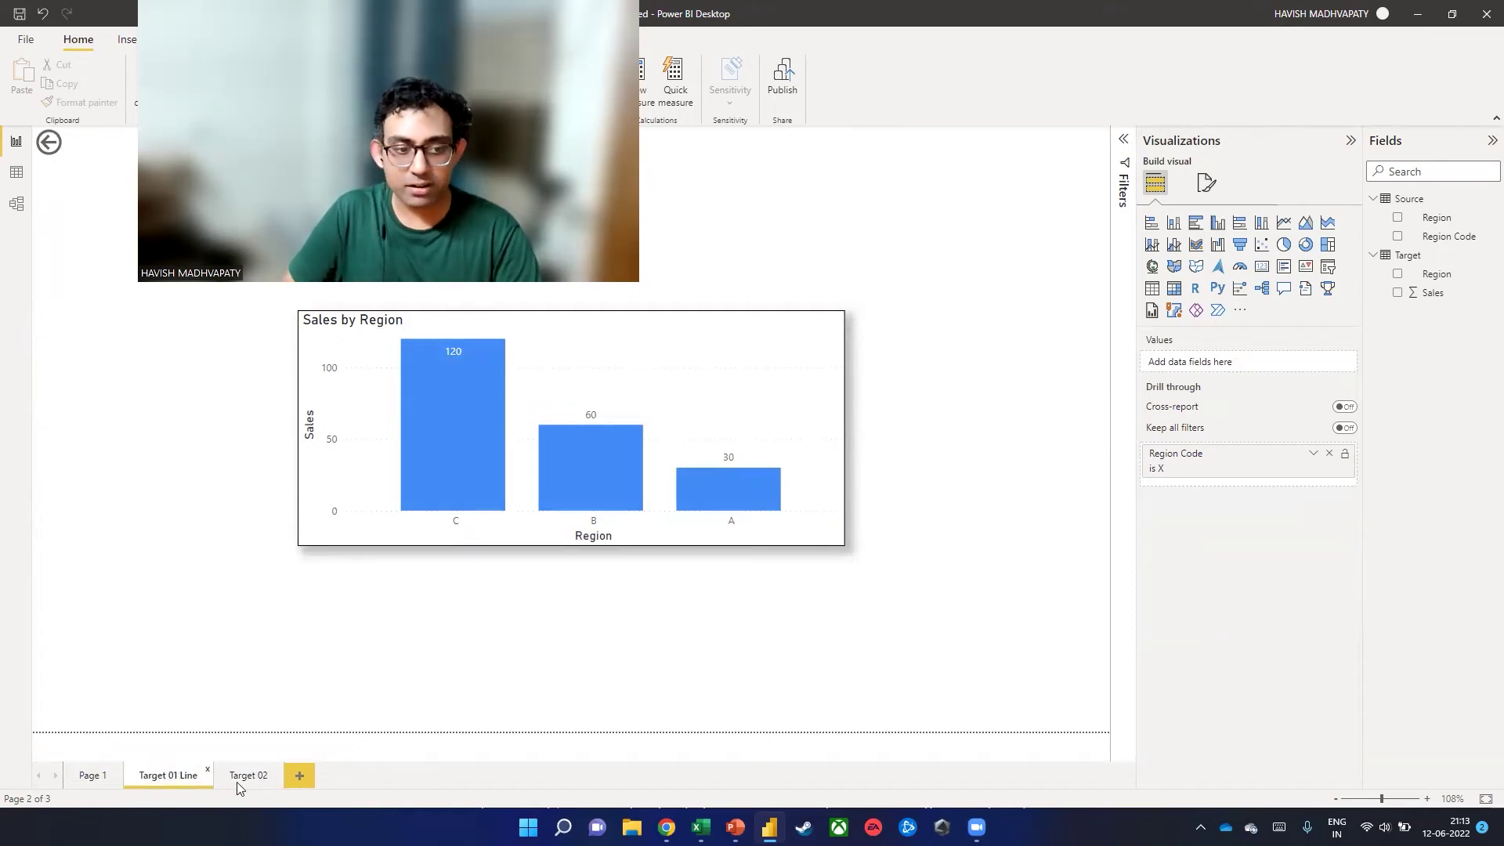
Step: Rename the Target 02 page as Target 02 Treemap and change its Sales by Region column chart to a treemap
{"action": "double_click", "coordinate": [255, 776]}
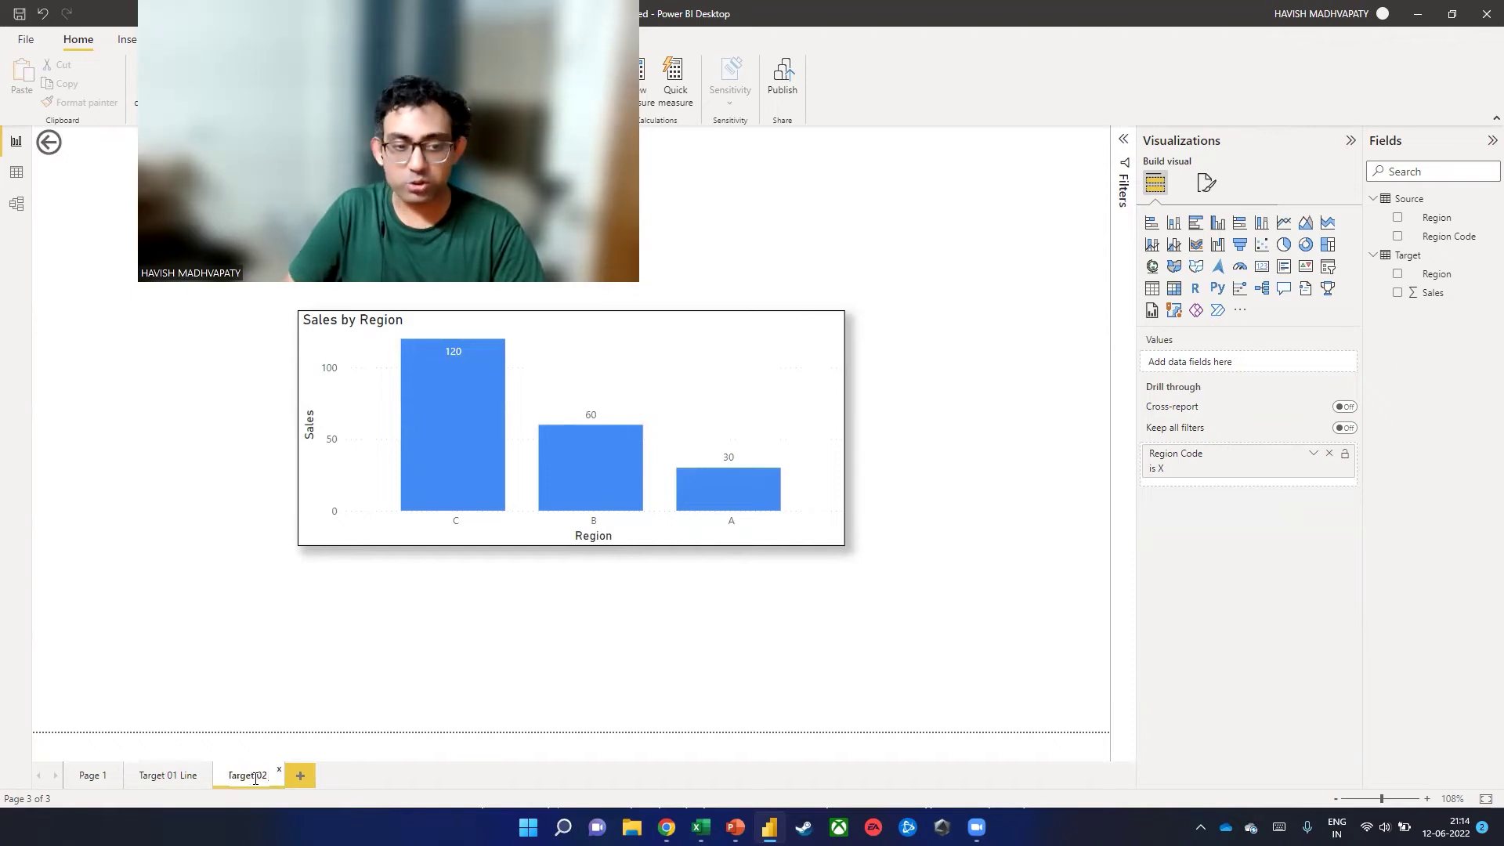
{"action": "type", "text": "Treemap"}
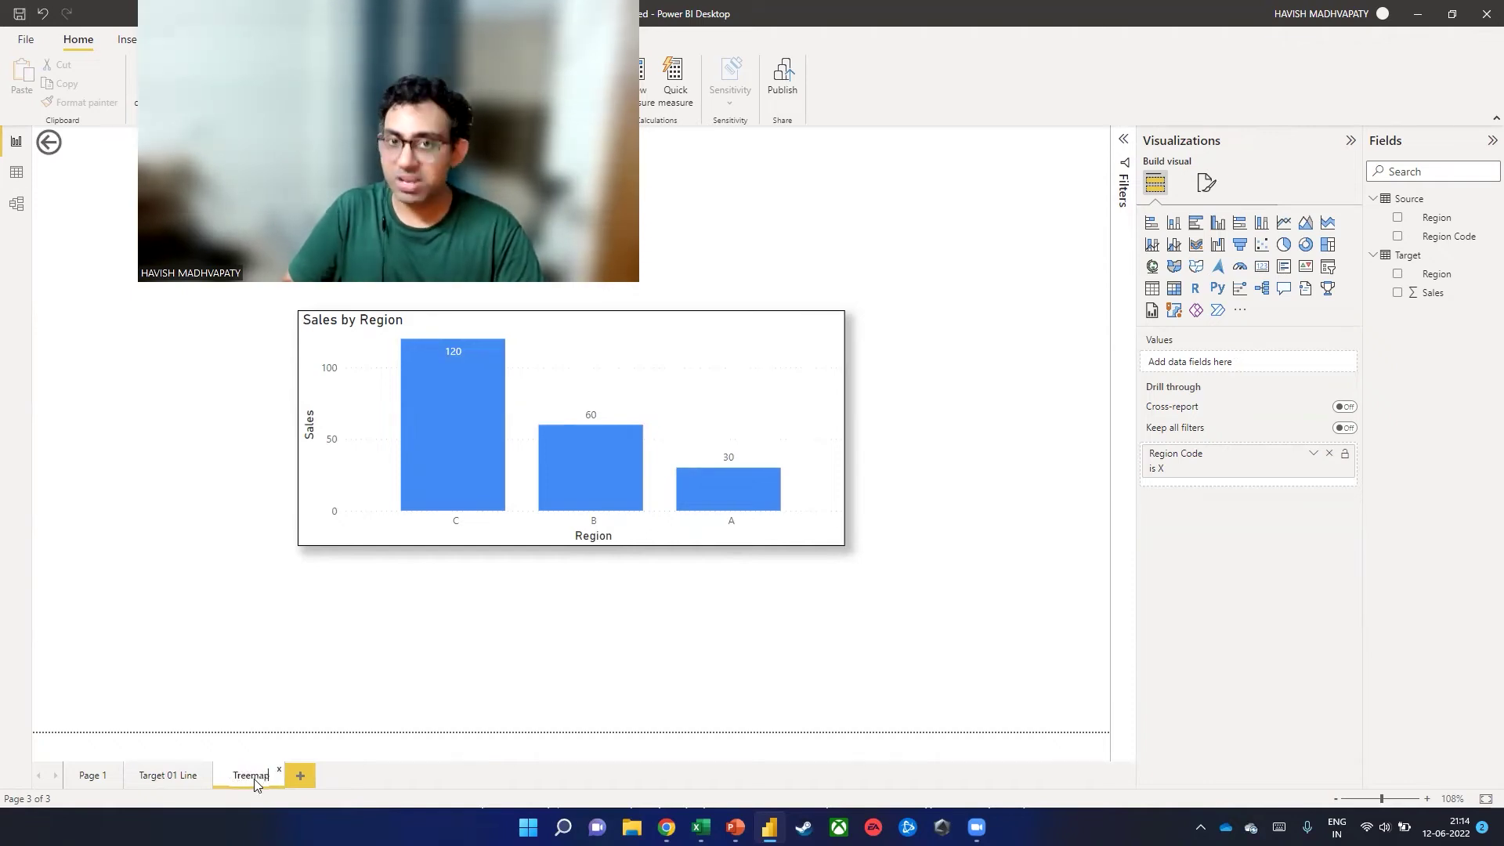
{"action": "key", "text": "Return"}
{"action": "left_click", "coordinate": [727, 417]}
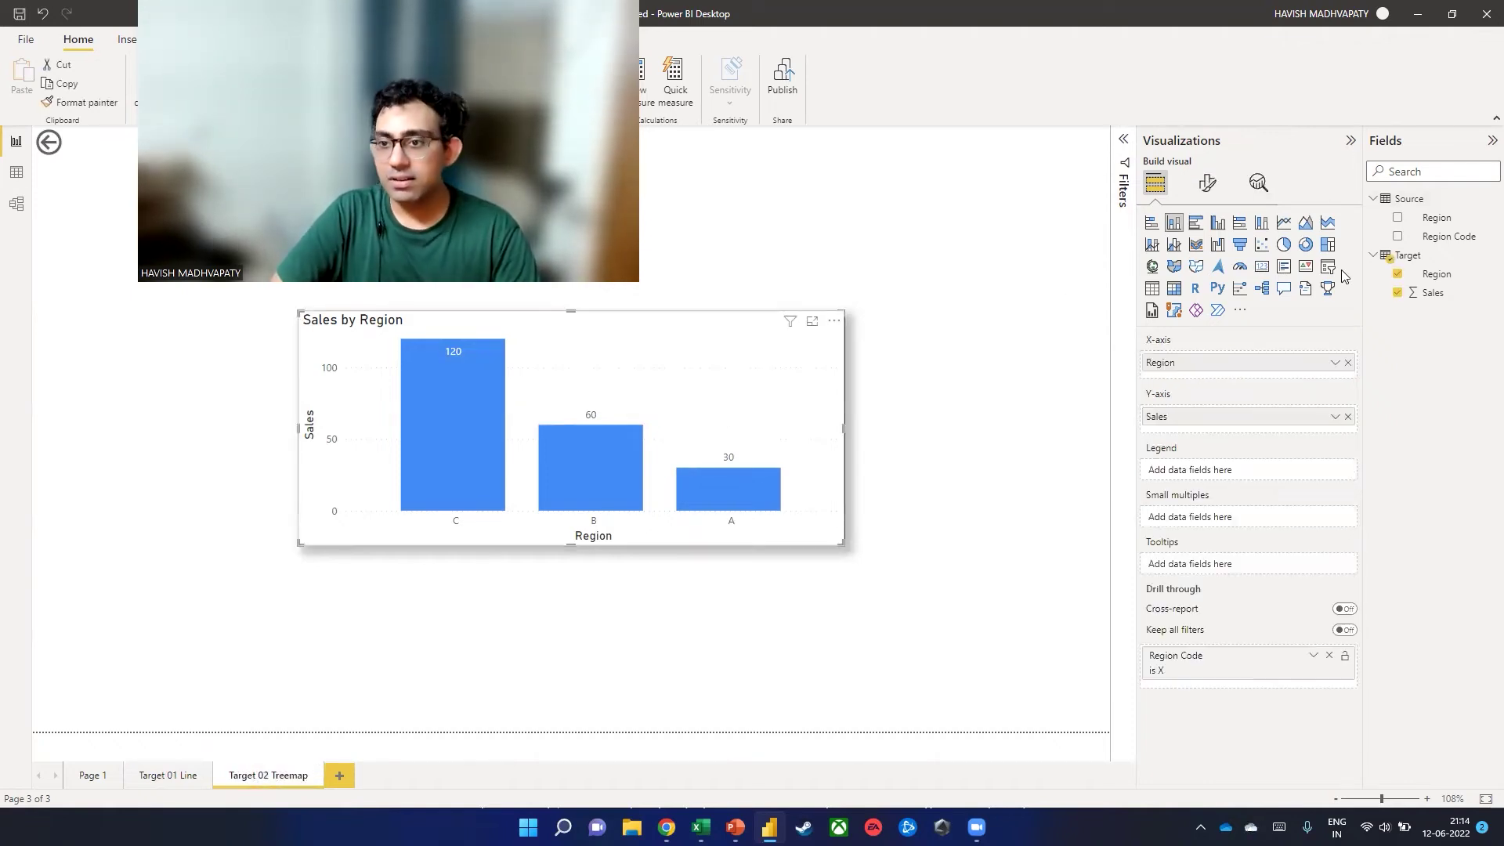
{"action": "left_click", "coordinate": [1326, 244]}
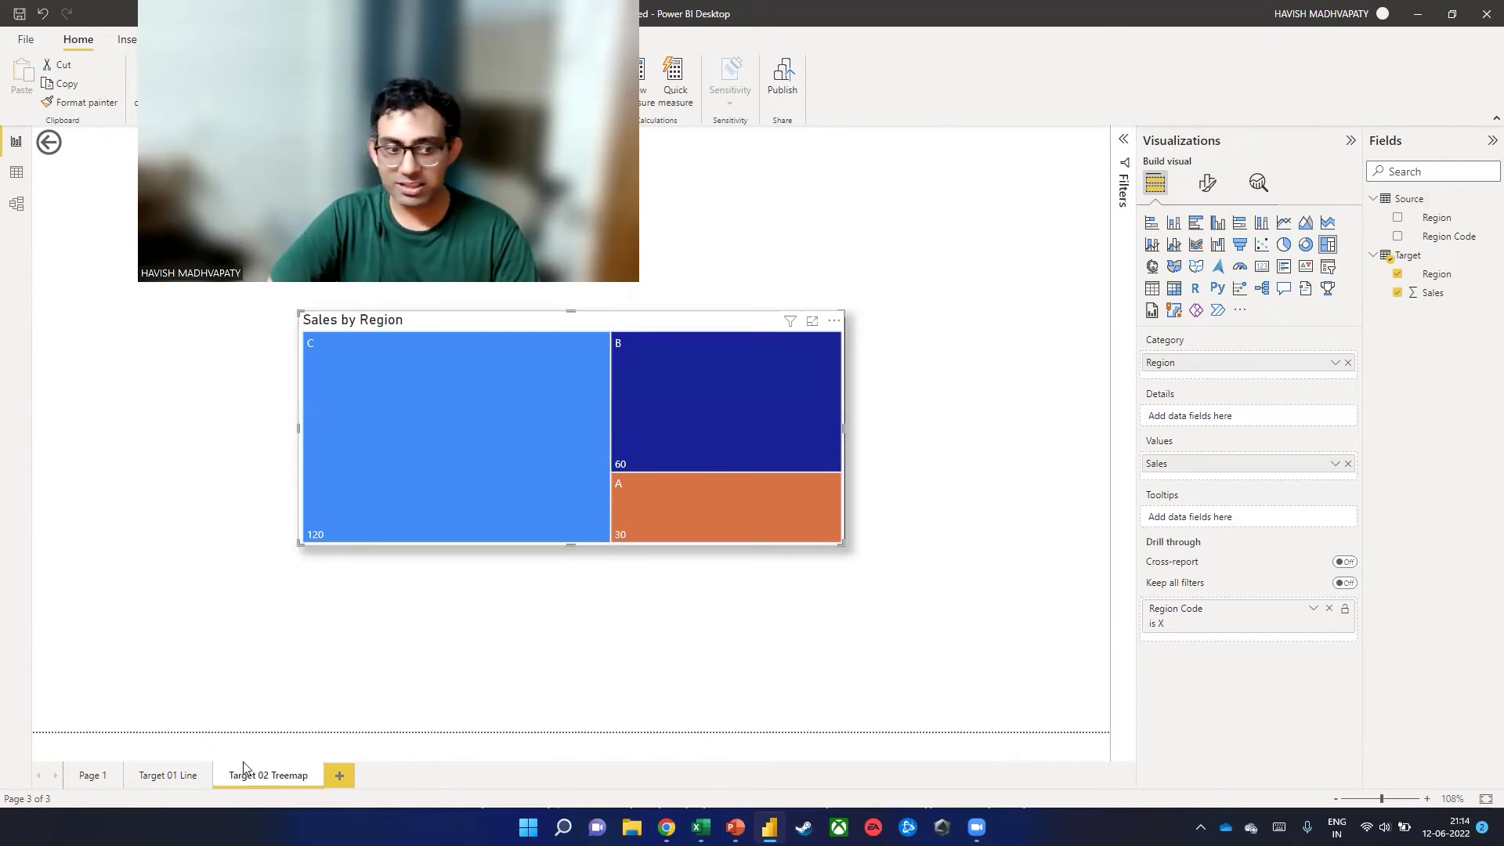
Step: Go to Page 1 and drill through from the Region Code X slice to the Target 02 Treemap page
{"action": "left_click", "coordinate": [93, 775]}
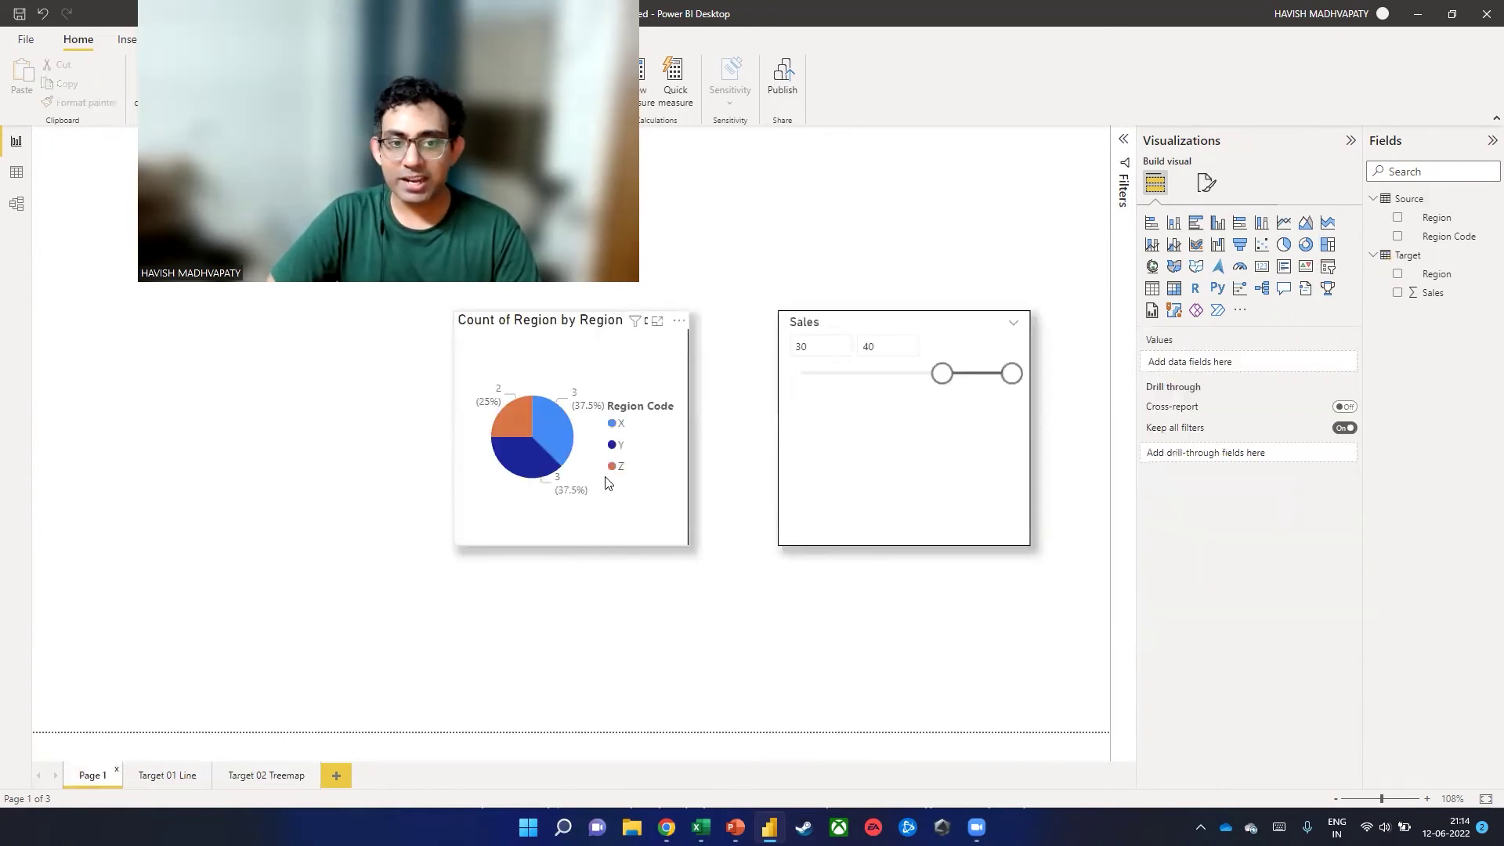
{"action": "right_click", "coordinate": [546, 417]}
{"action": "mouse_move", "coordinate": [640, 522]}
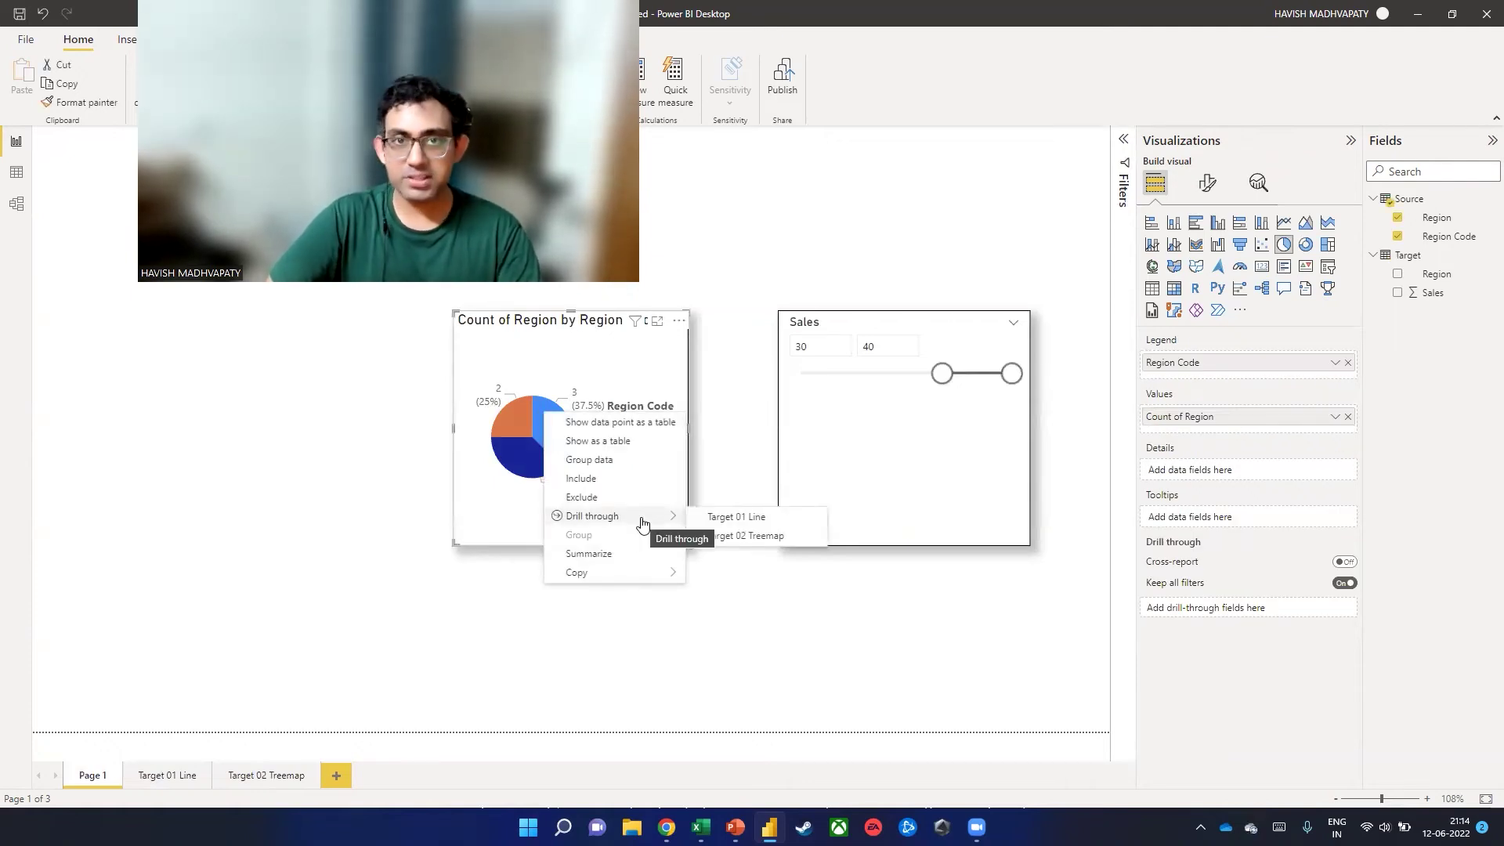
{"action": "left_click", "coordinate": [783, 536]}
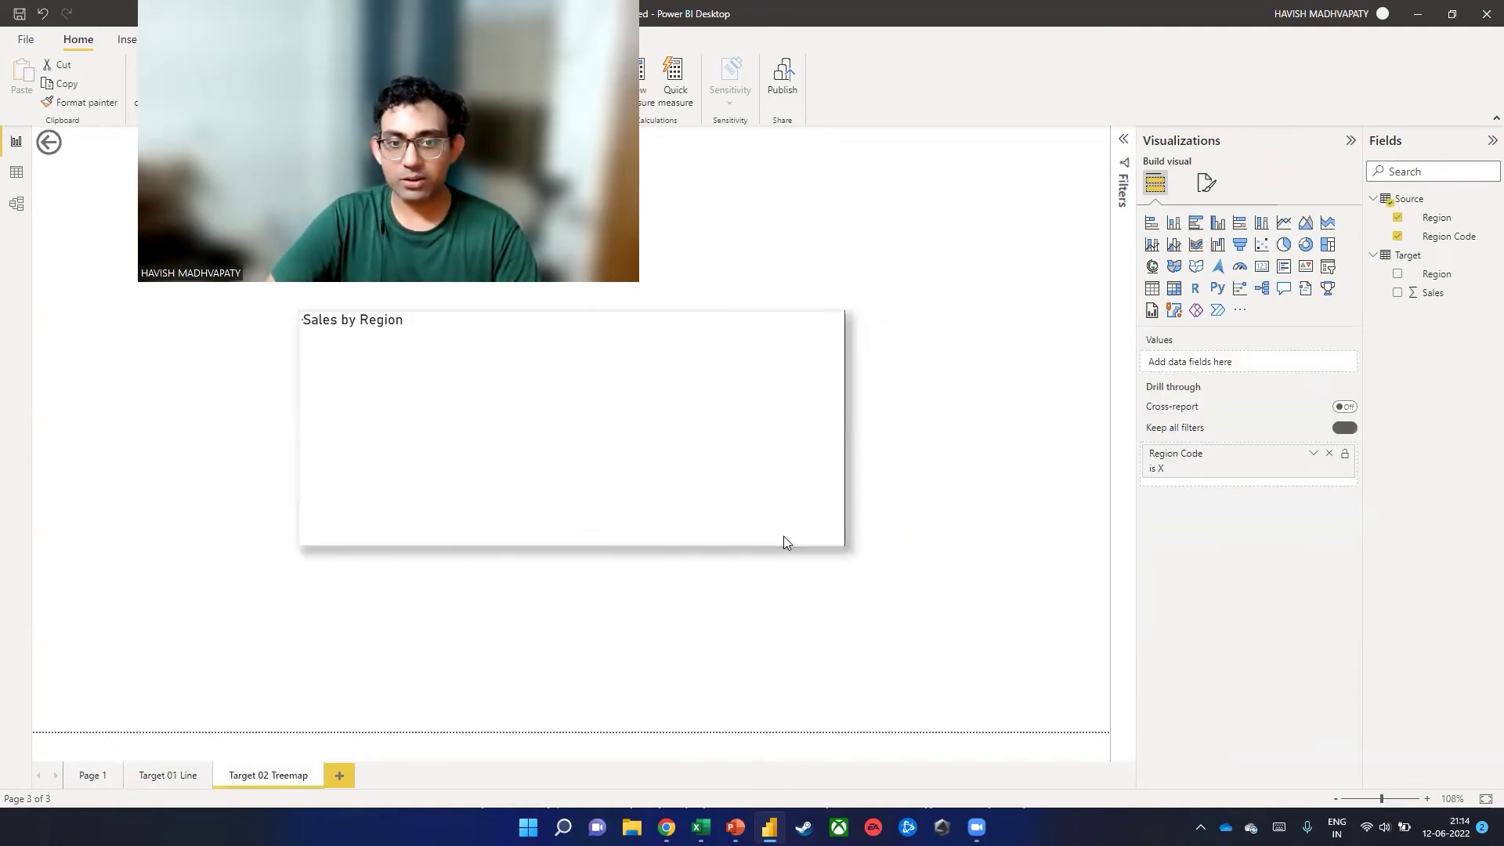
Step: Return to Page 1, drill through from the Region Code X slice to Target 01 Line, and go back to Page 1
{"action": "left_click", "coordinate": [48, 142], "text": "ctrl"}
{"action": "right_click", "coordinate": [550, 429]}
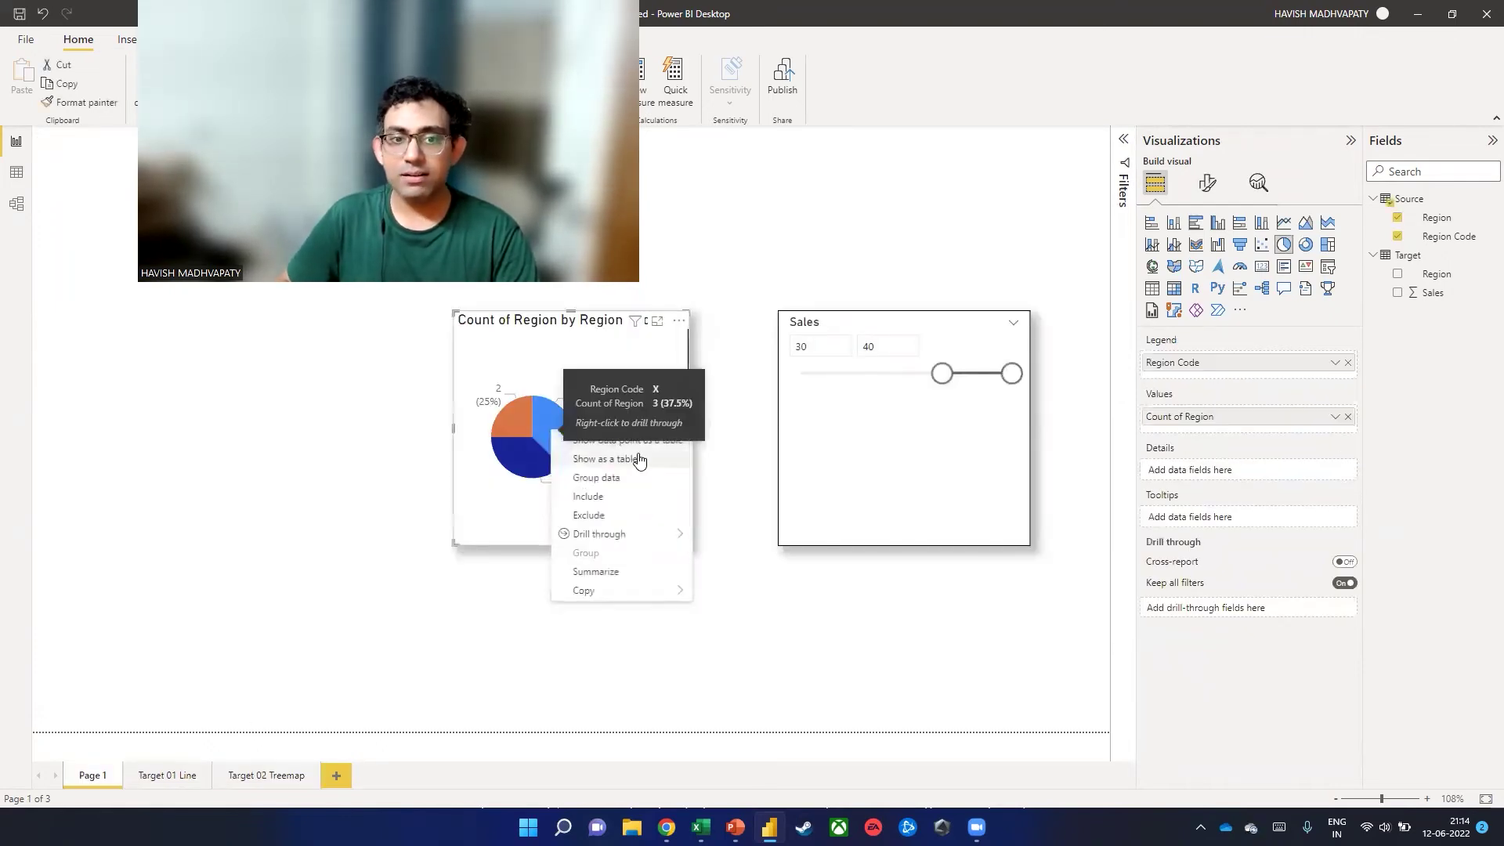
{"action": "mouse_move", "coordinate": [655, 533]}
{"action": "left_click", "coordinate": [727, 535]}
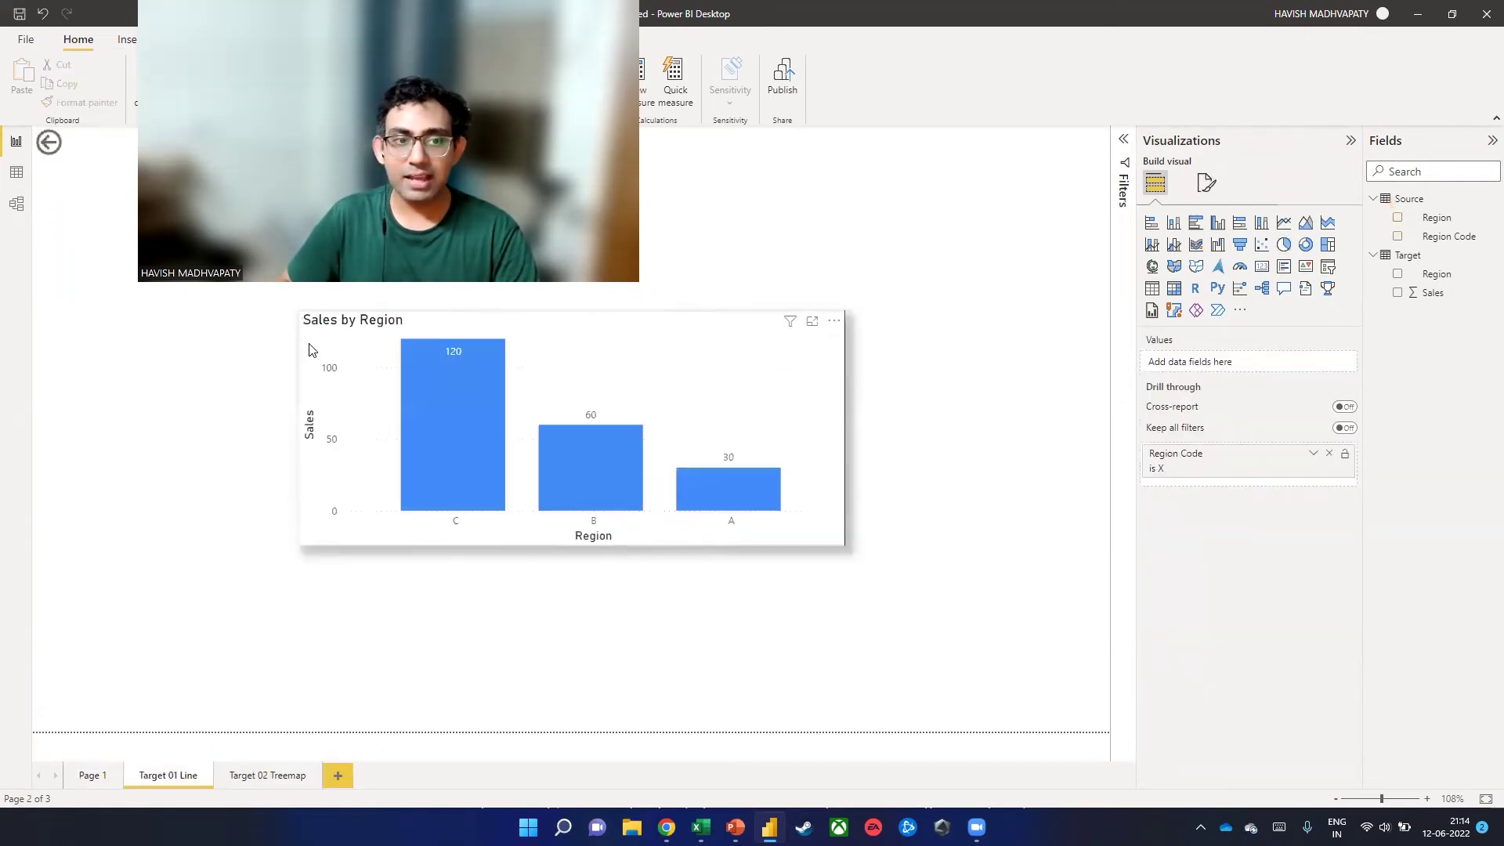
{"action": "left_click", "coordinate": [50, 143], "text": "ctrl"}
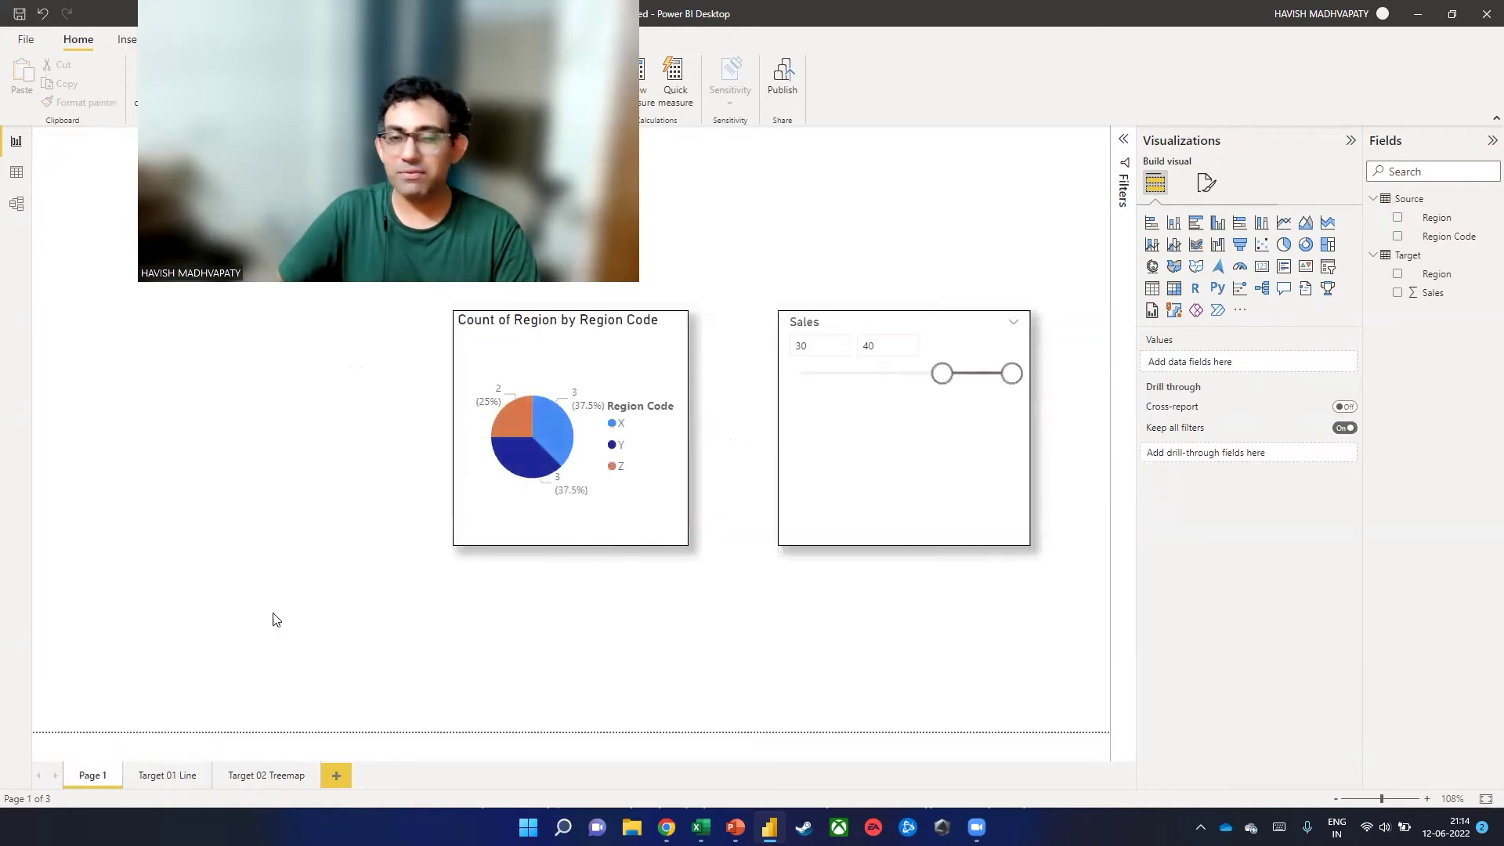
Step: Rename the Target 01 Line page as Target 01 Column
{"action": "left_click", "coordinate": [185, 776]}
{"action": "type", "text": "Column"}
{"action": "key", "text": "Return"}
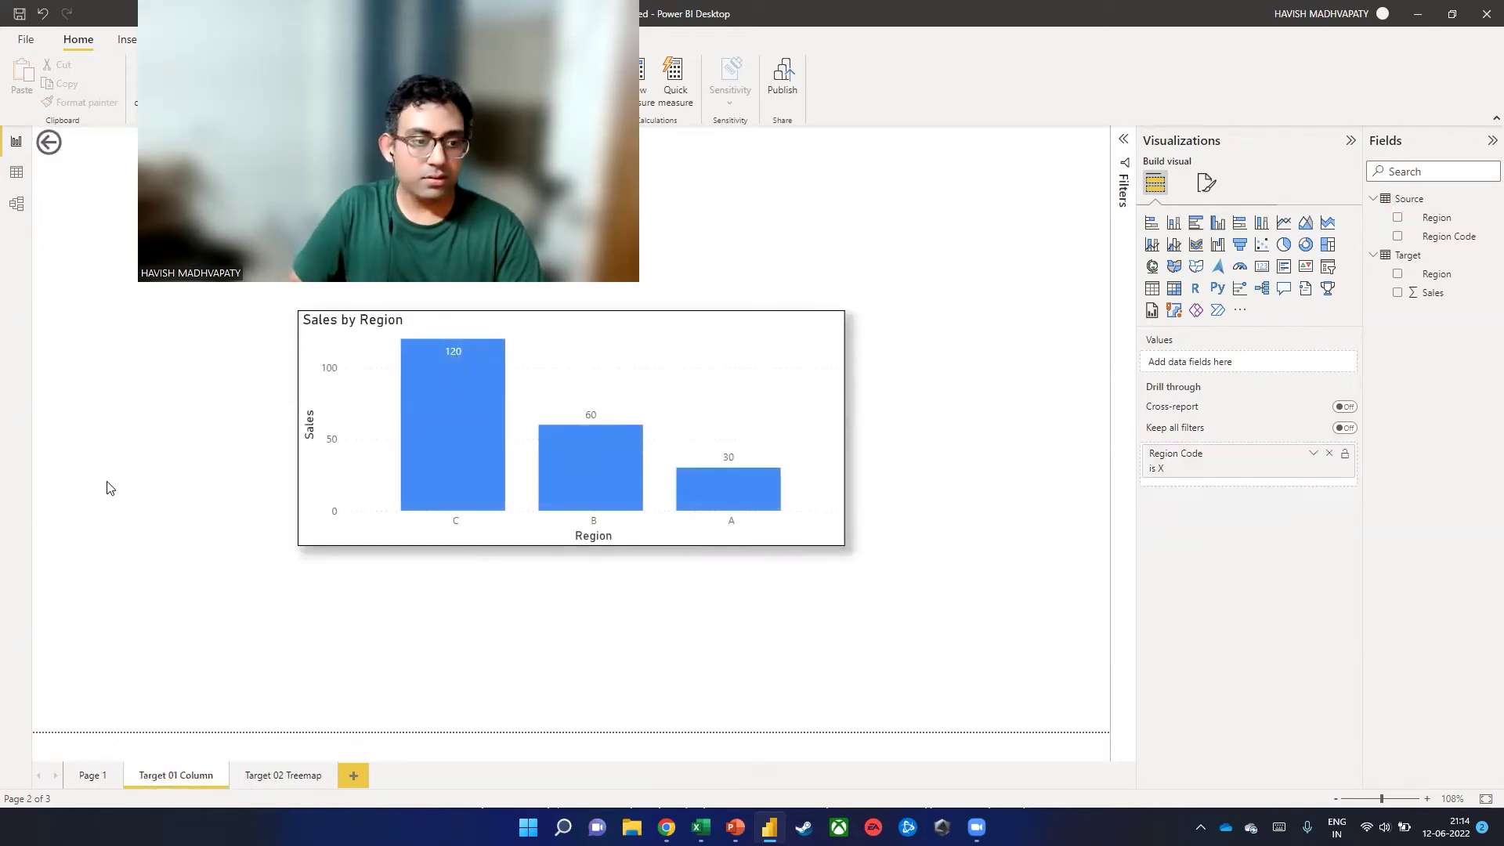
Step: Save the report to the Desktop folder as DRILLTHROUGH
{"action": "left_click", "coordinate": [27, 38]}
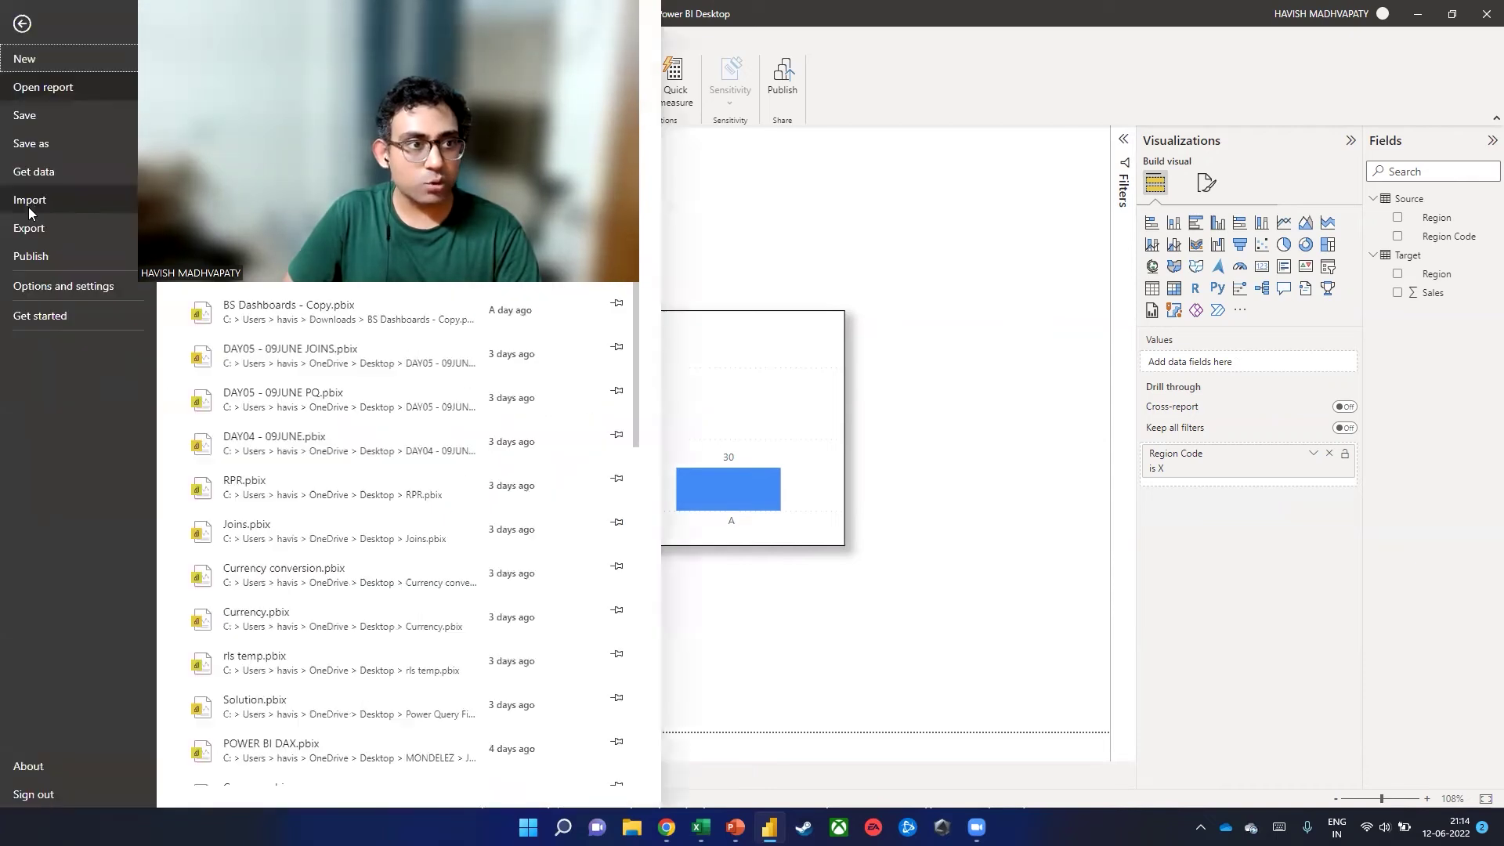
{"action": "left_click", "coordinate": [50, 134]}
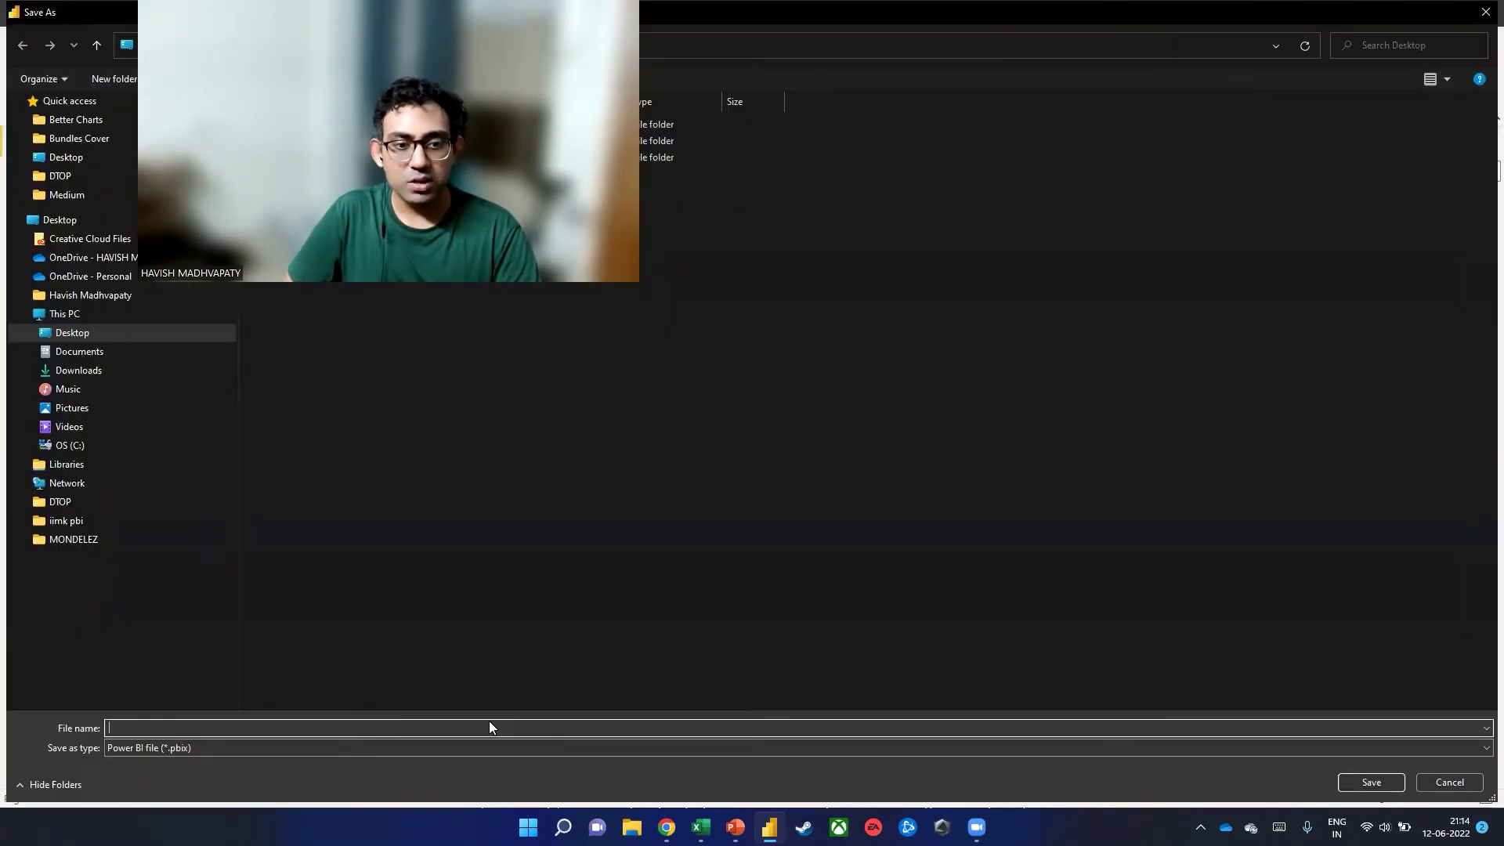
{"action": "left_click", "coordinate": [97, 161]}
{"action": "left_click", "coordinate": [397, 723]}
{"action": "key", "text": "Caps_Lock"}
{"action": "type", "text": "DRILLTHROUGH"}
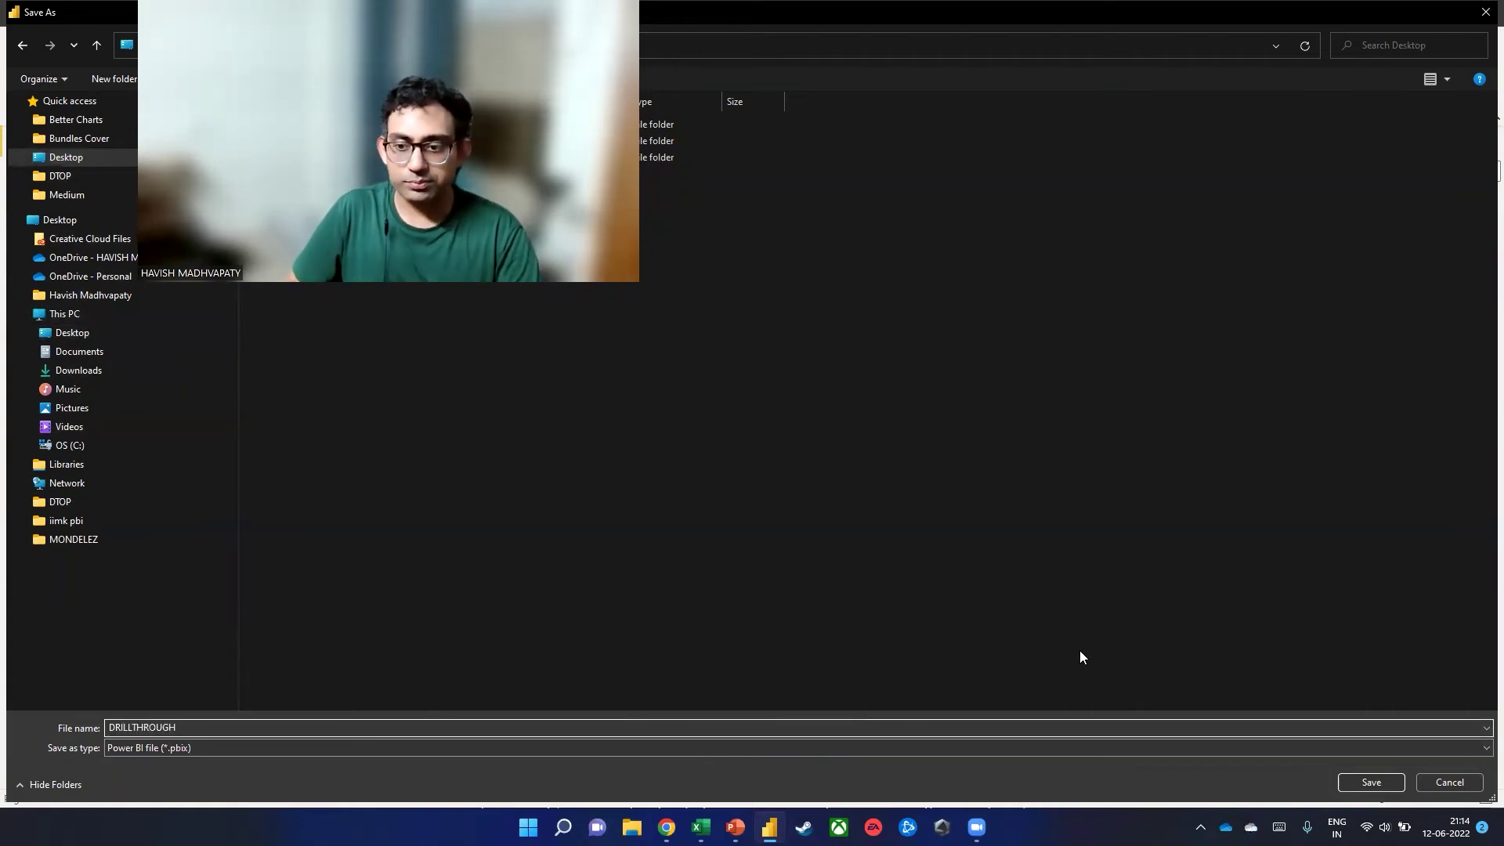
{"action": "key", "text": "Return"}
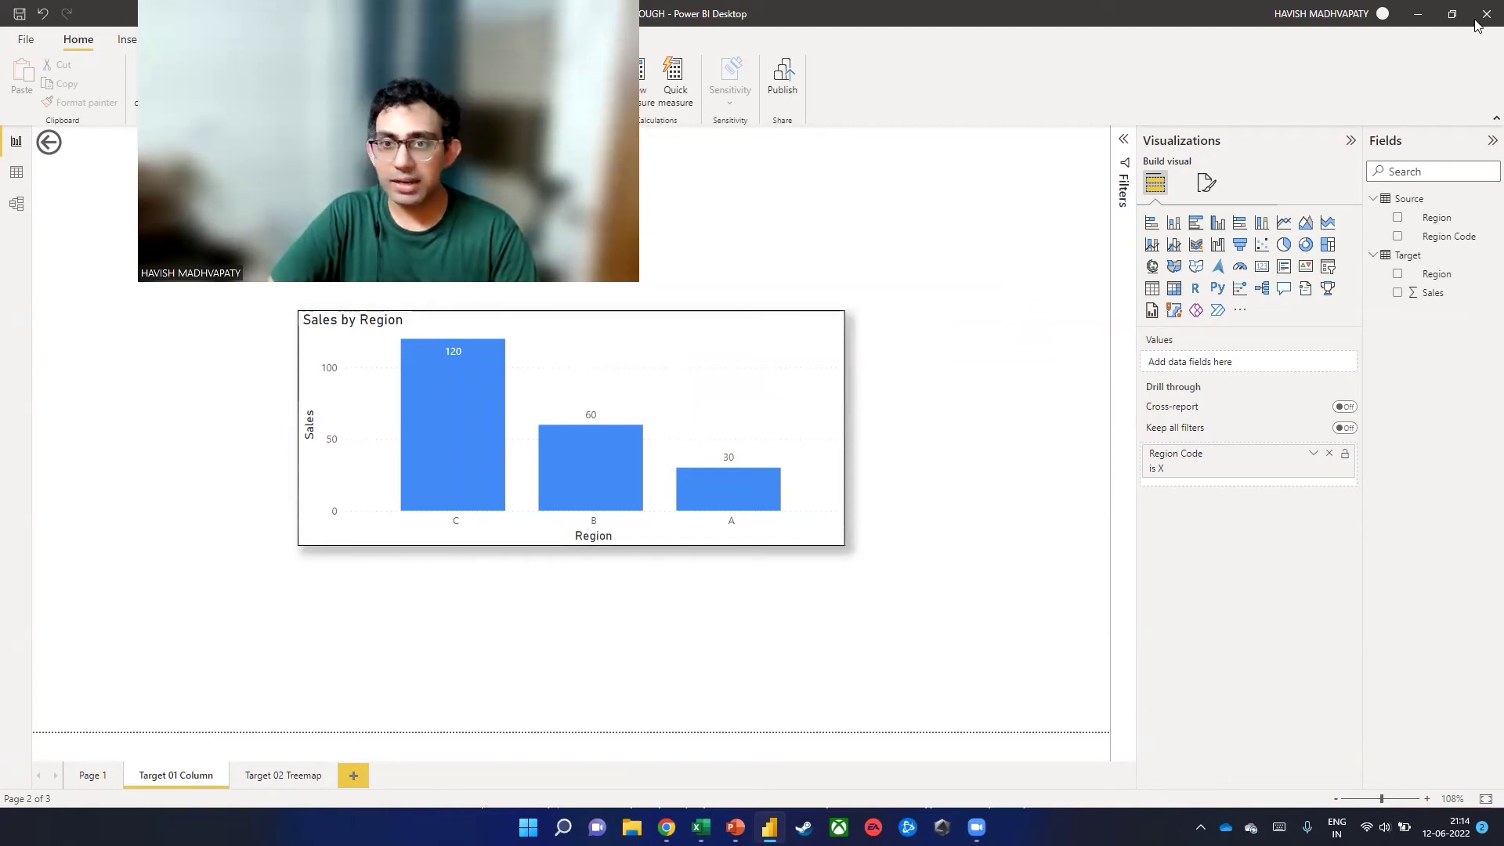
Step: Switch to the browser and read the introduction and note of the Microsoft Docs article on cross-report drillthrough in Power BI
{"action": "key", "text": "alt+Tab"}
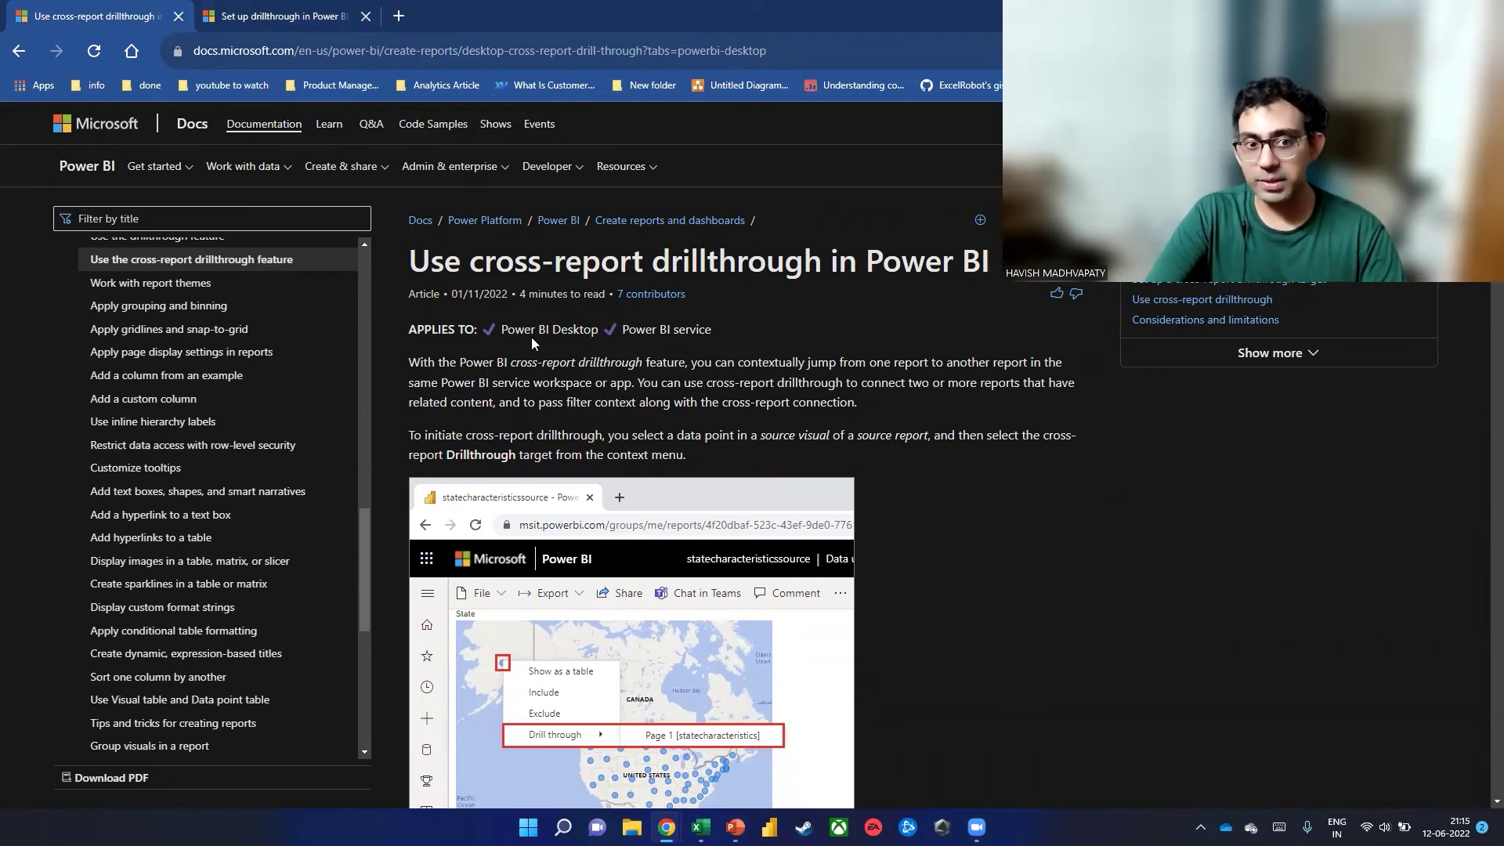
{"action": "left_click_drag", "start_coordinate": [472, 388], "coordinate": [633, 386]}
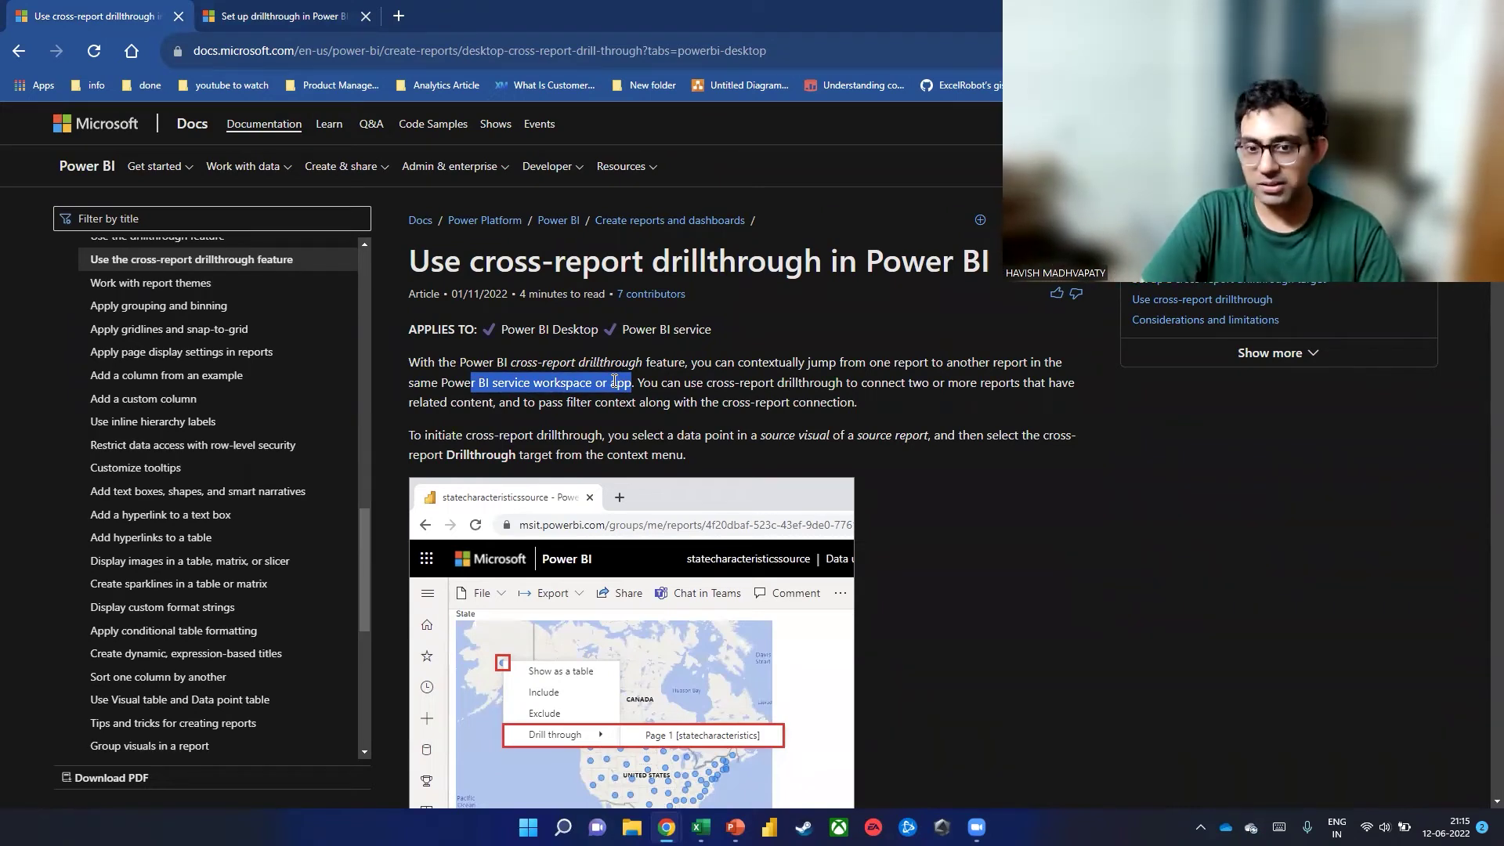
{"action": "left_click", "coordinate": [773, 398]}
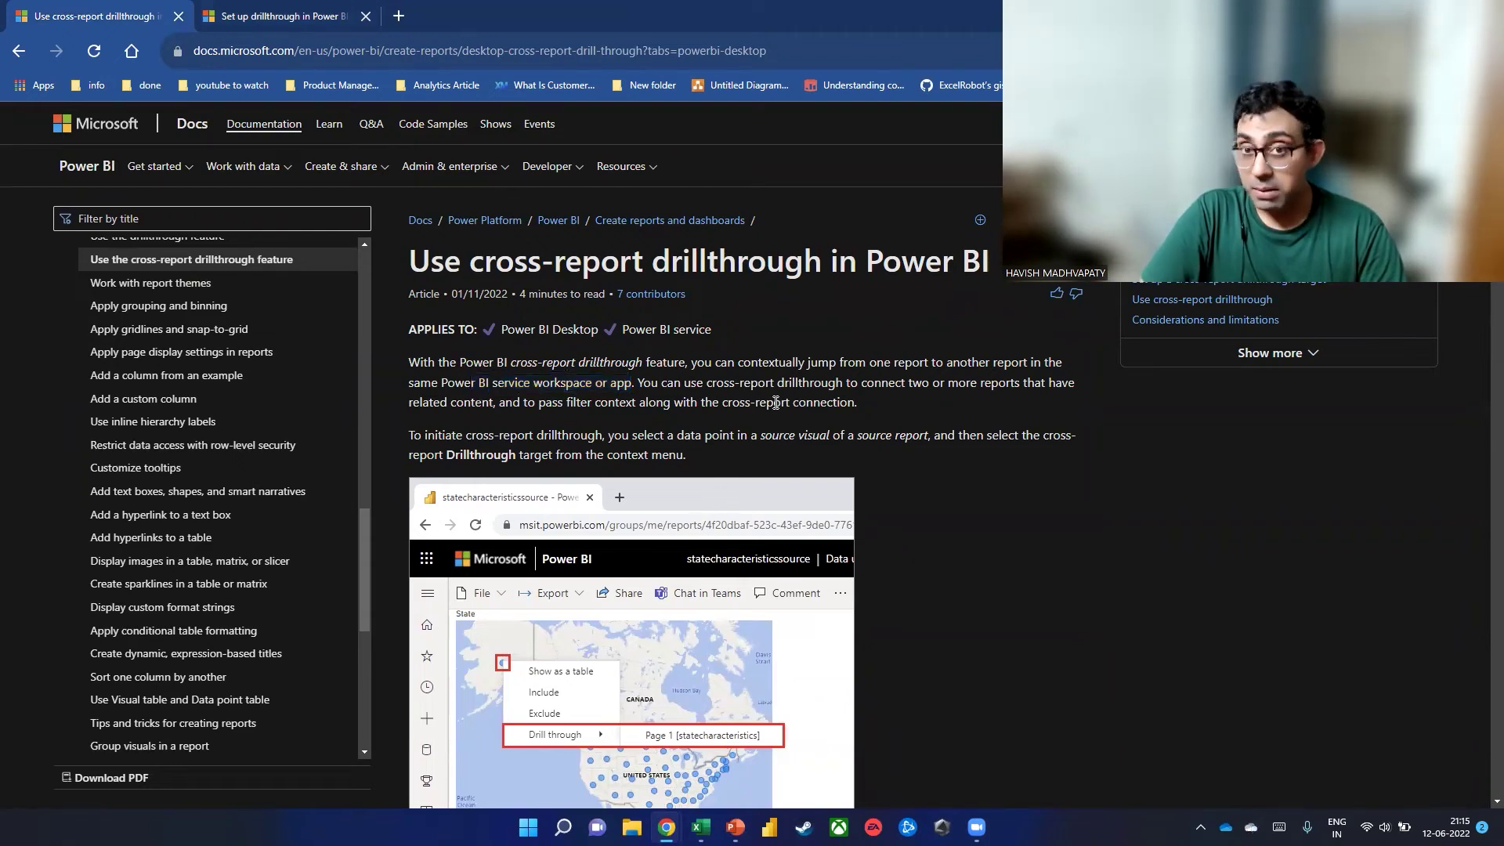
{"action": "left_click_drag", "start_coordinate": [532, 398], "coordinate": [614, 398]}
{"action": "scroll", "coordinate": [704, 399], "scroll_direction": "down", "scroll_amount": 1}
{"action": "scroll", "coordinate": [704, 399], "scroll_direction": "down", "scroll_amount": 3}
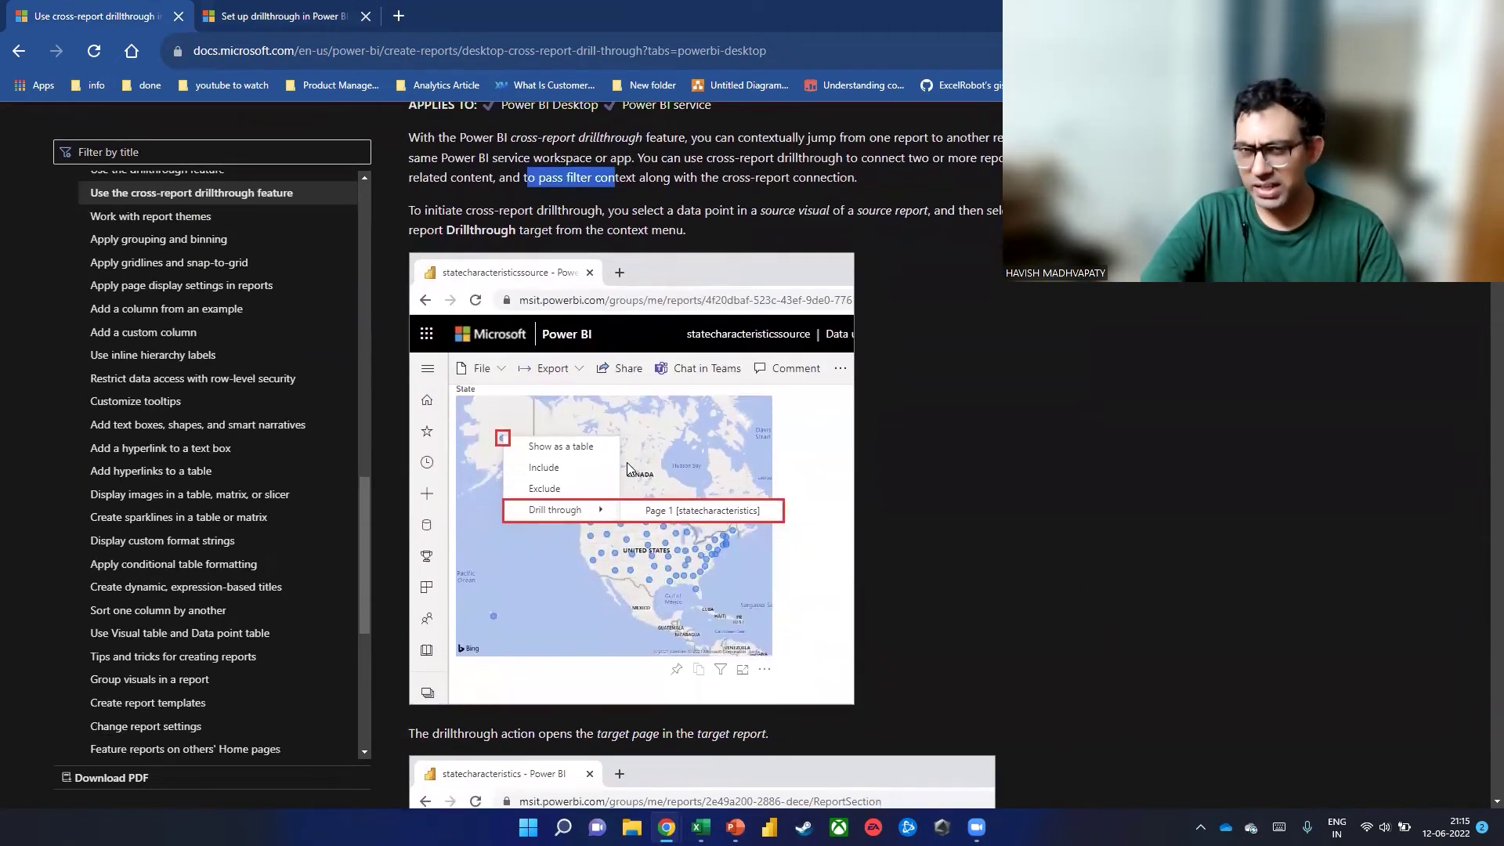
{"action": "scroll", "coordinate": [642, 465], "scroll_direction": "down", "scroll_amount": 5}
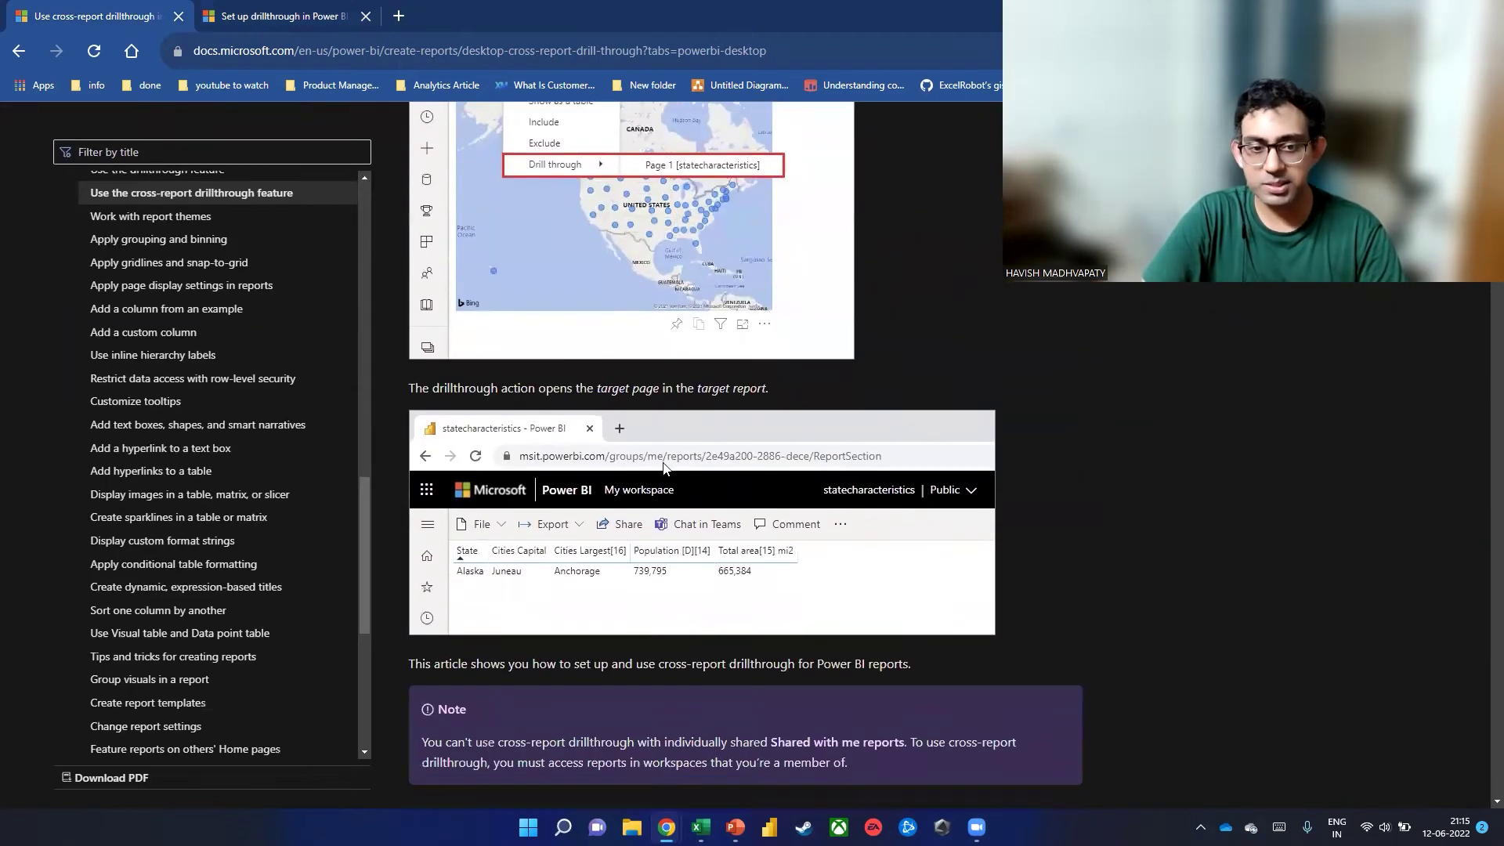
{"action": "scroll", "coordinate": [663, 465], "scroll_direction": "down", "scroll_amount": 5}
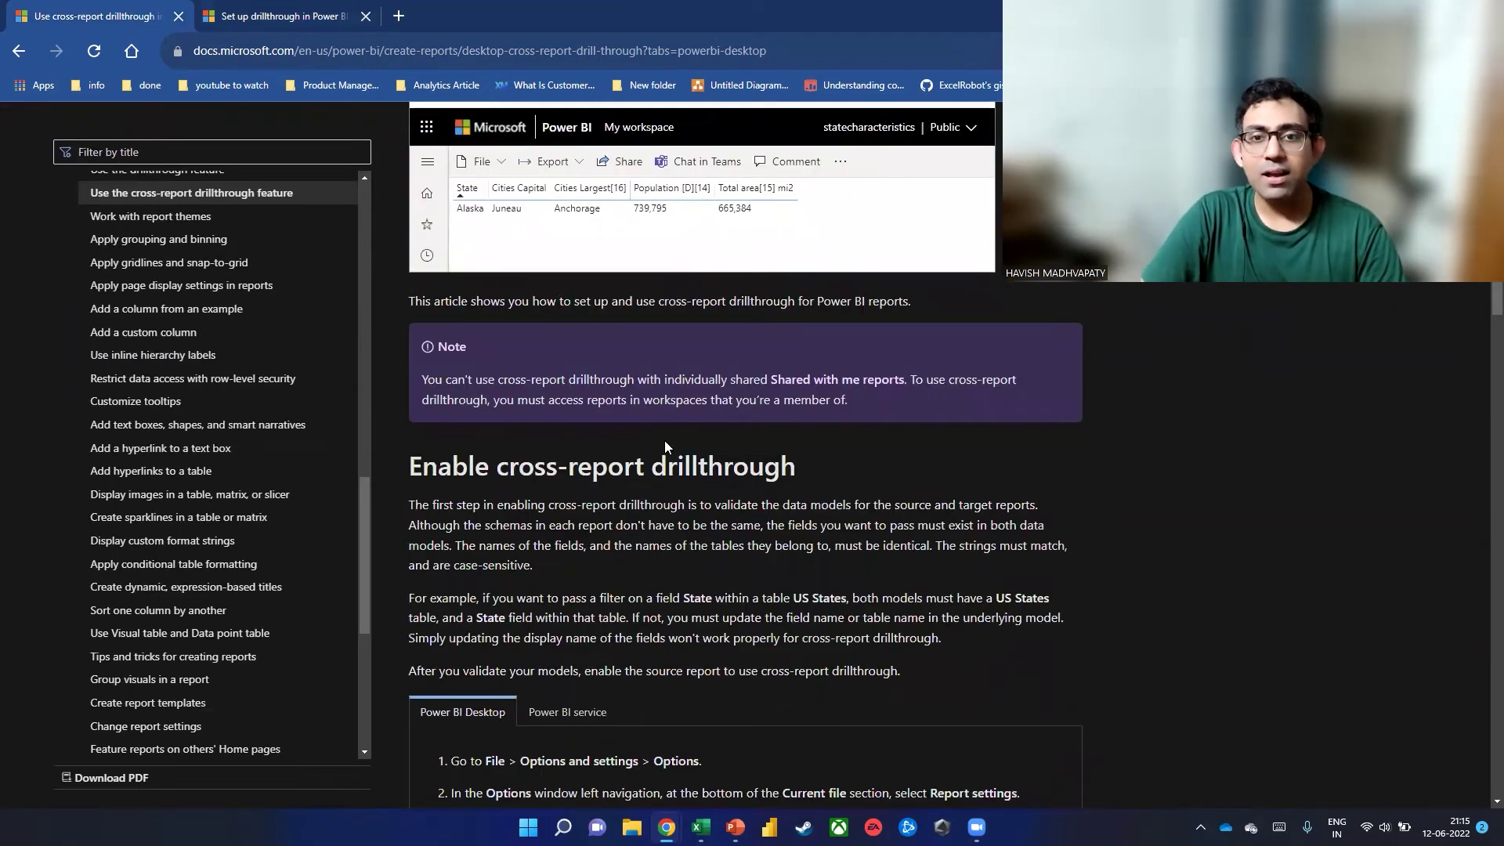
{"action": "scroll", "coordinate": [664, 446], "scroll_direction": "down", "scroll_amount": 1}
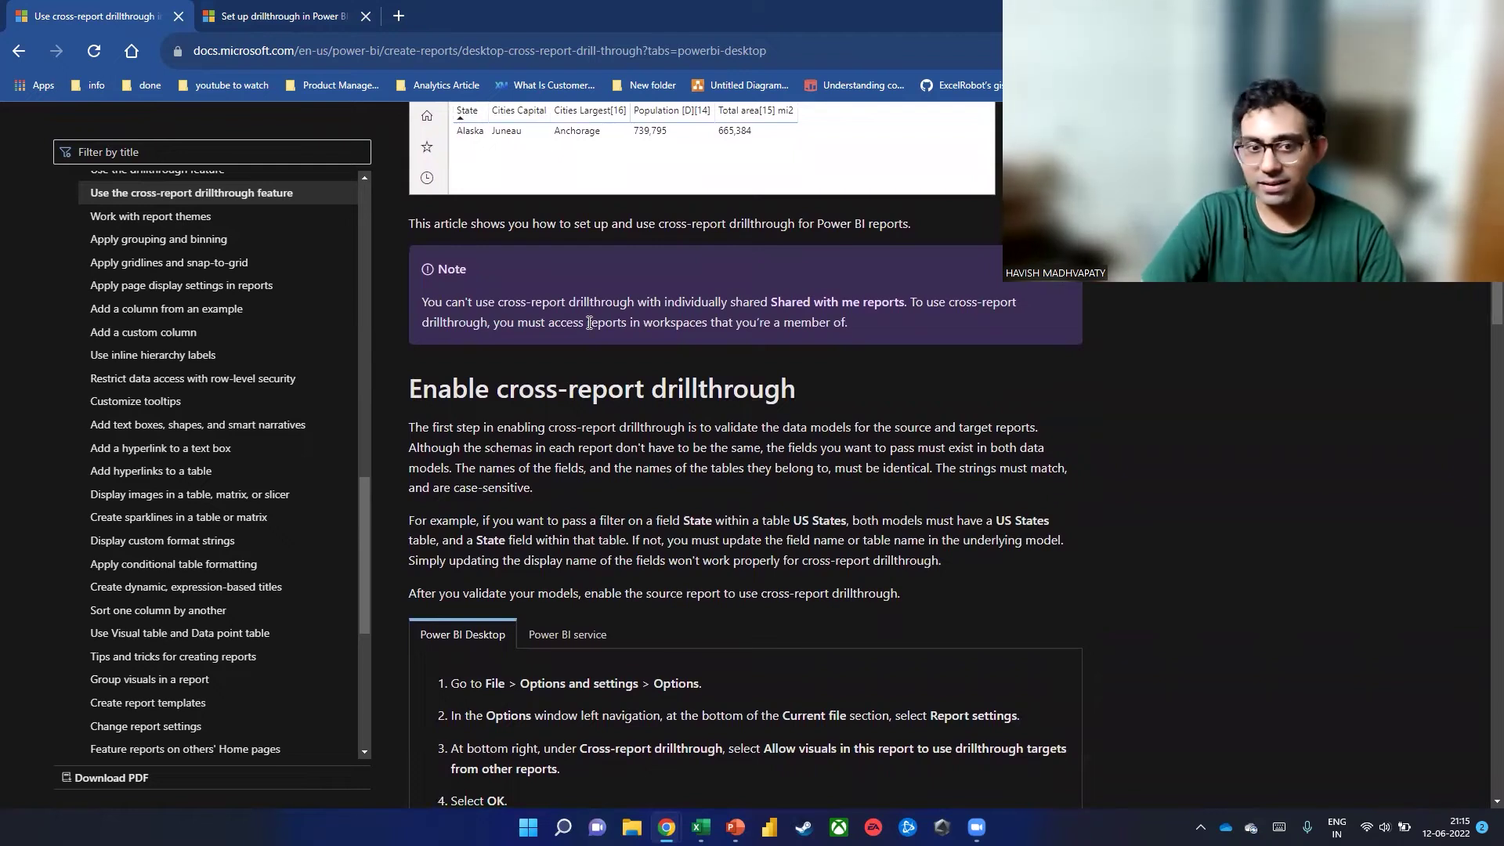
Step: Review the article's instructions for enabling cross-report drillthrough in Power BI Desktop and the service, and for setting up the target
{"action": "scroll", "coordinate": [580, 313], "scroll_direction": "down", "scroll_amount": 4}
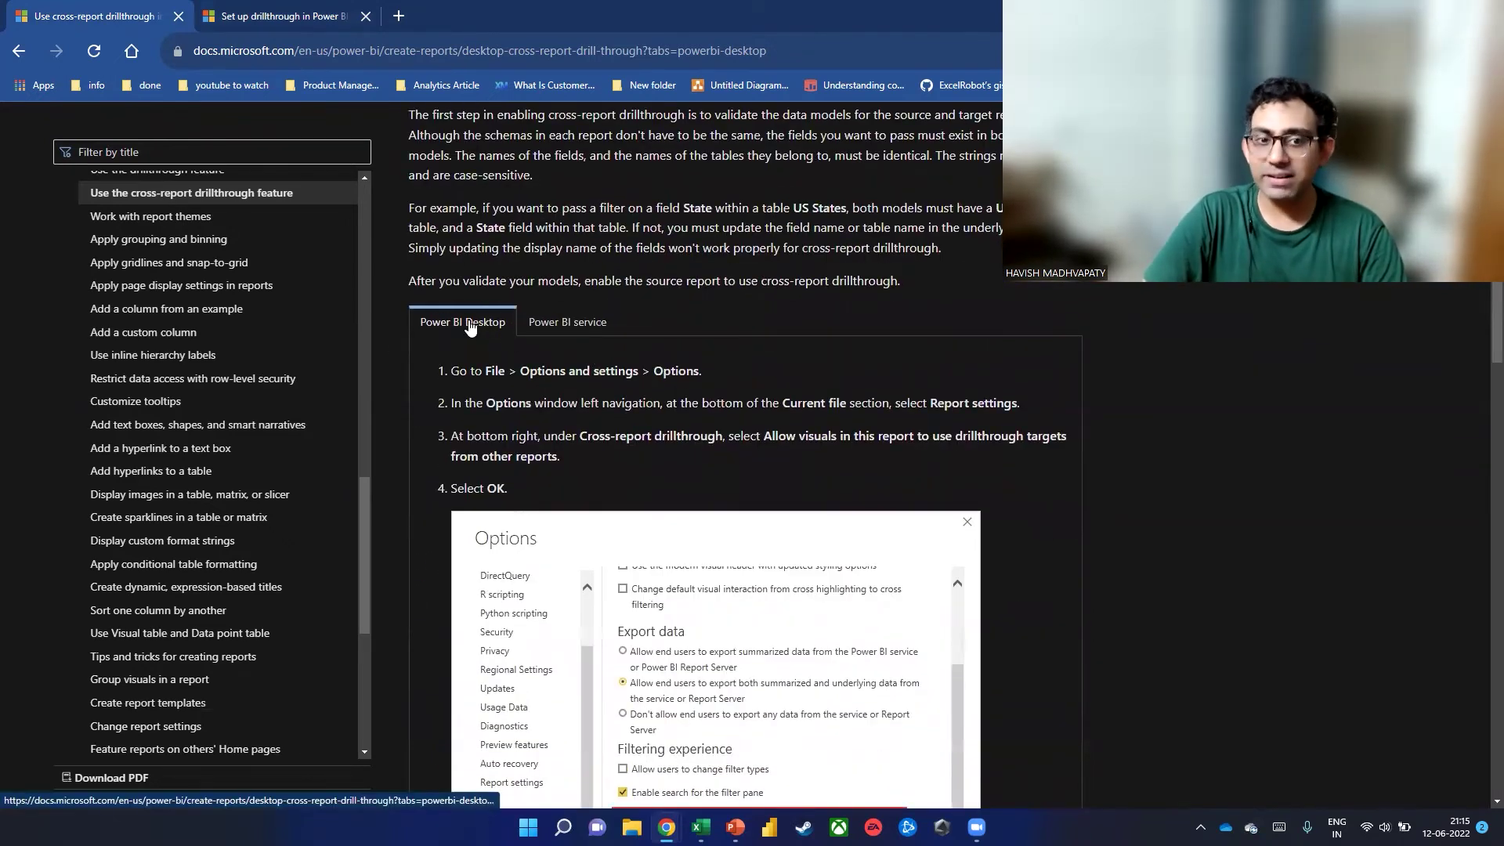
{"action": "left_click", "coordinate": [580, 322]}
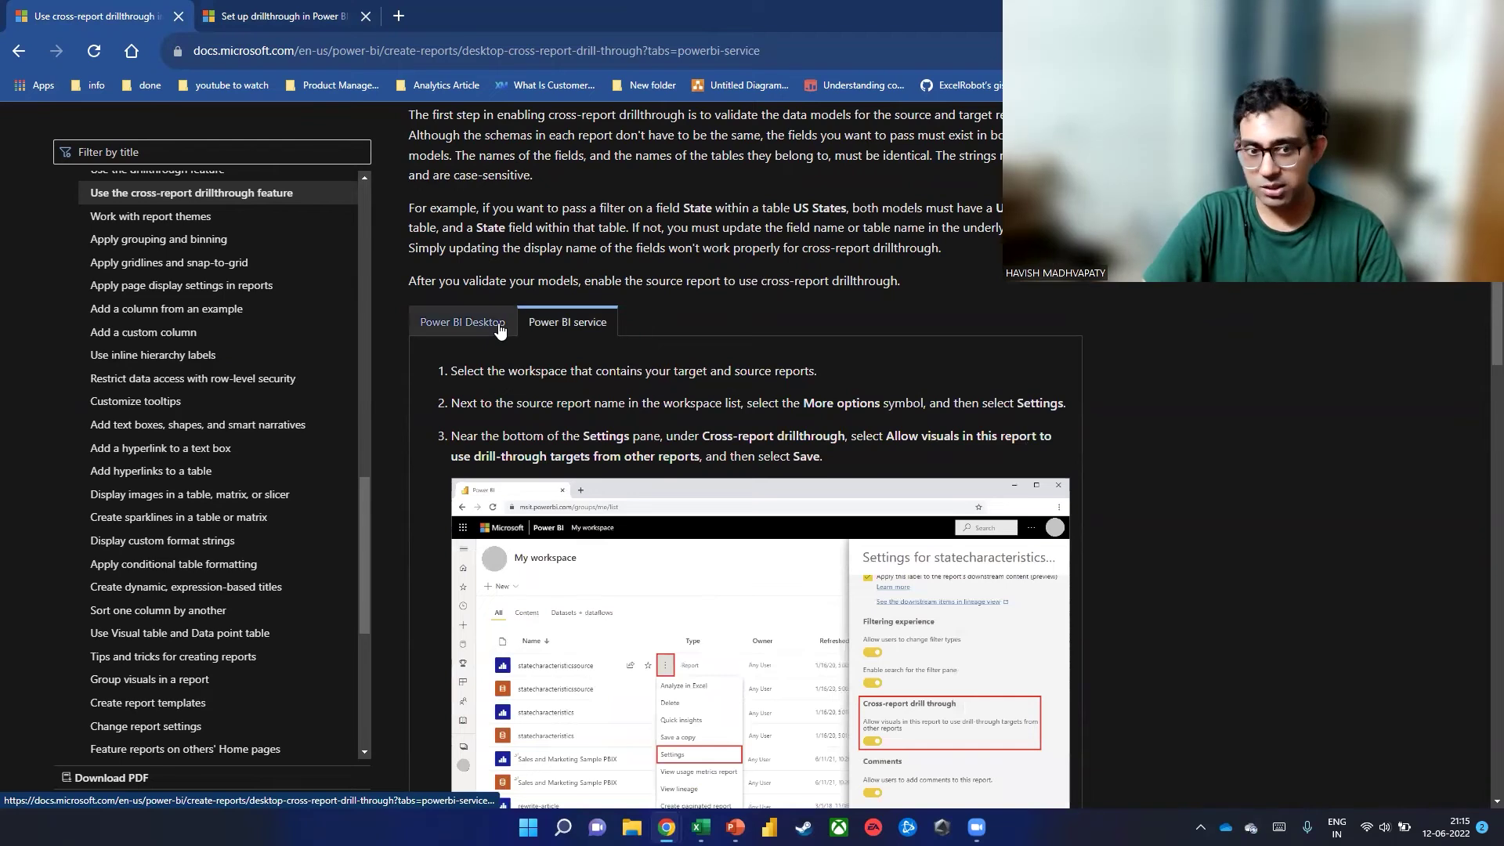
{"action": "left_click", "coordinate": [499, 326]}
{"action": "scroll", "coordinate": [568, 343], "scroll_direction": "down", "scroll_amount": 15}
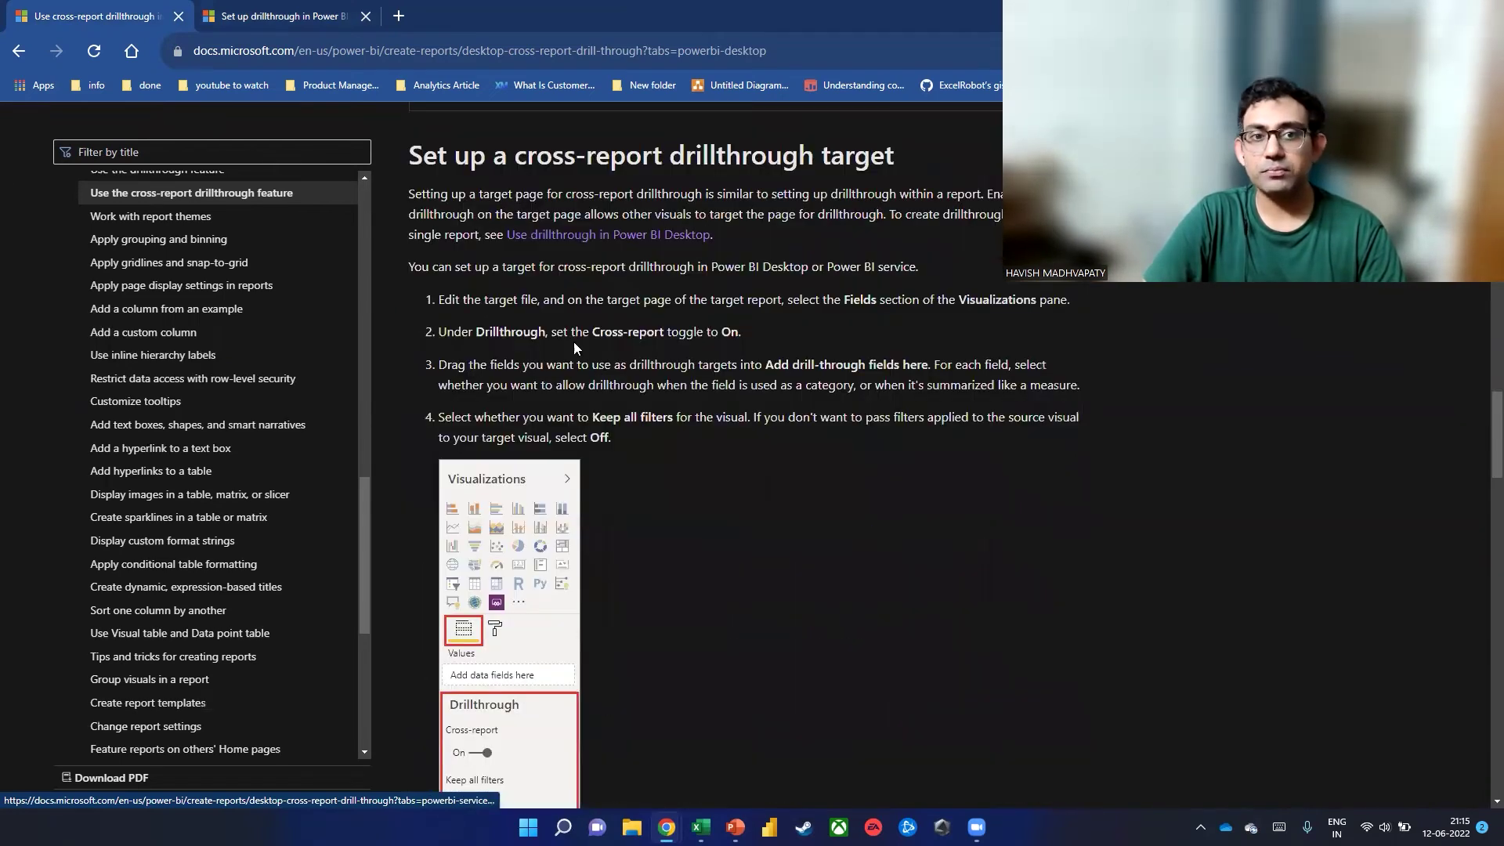
{"action": "scroll", "coordinate": [580, 349], "scroll_direction": "down", "scroll_amount": 5}
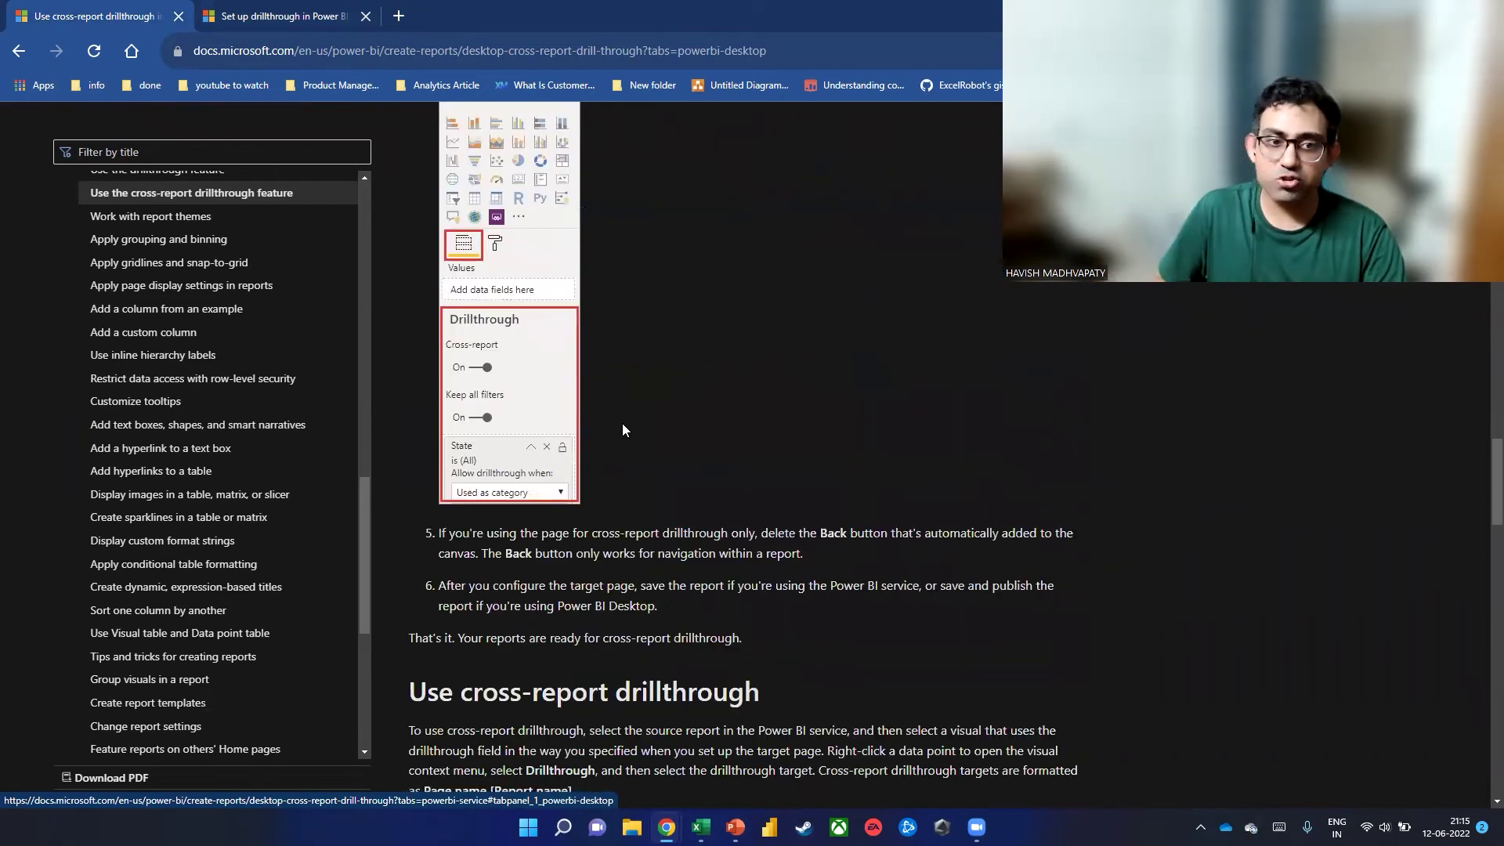
{"action": "scroll", "coordinate": [707, 415], "scroll_direction": "up", "scroll_amount": 20}
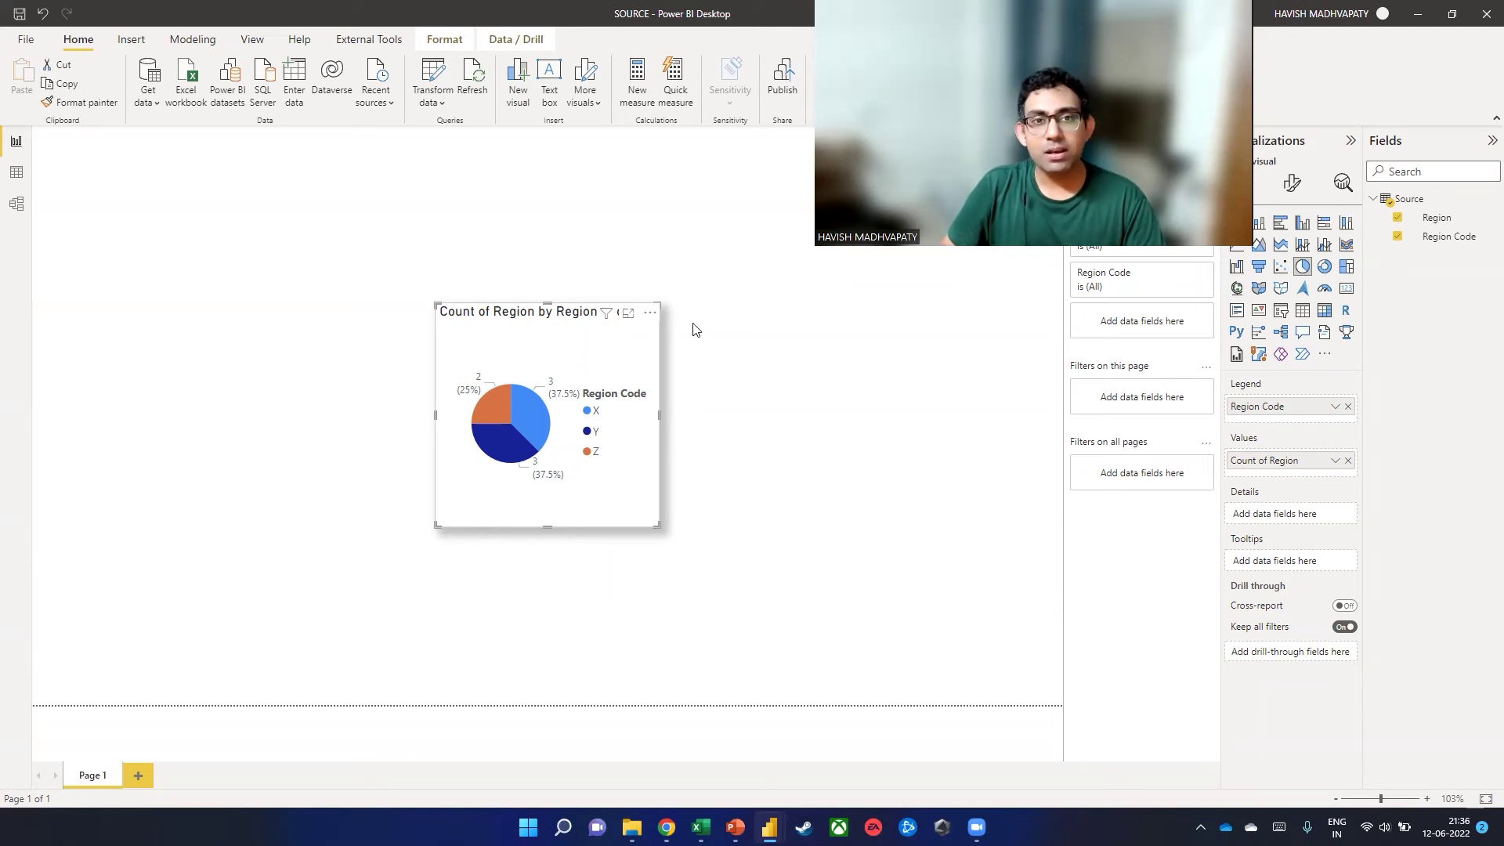
Step: Examine the Region and Region Code rows of the Source table in the SOURCE report, and return to the report canvas
{"action": "left_click", "coordinate": [15, 173]}
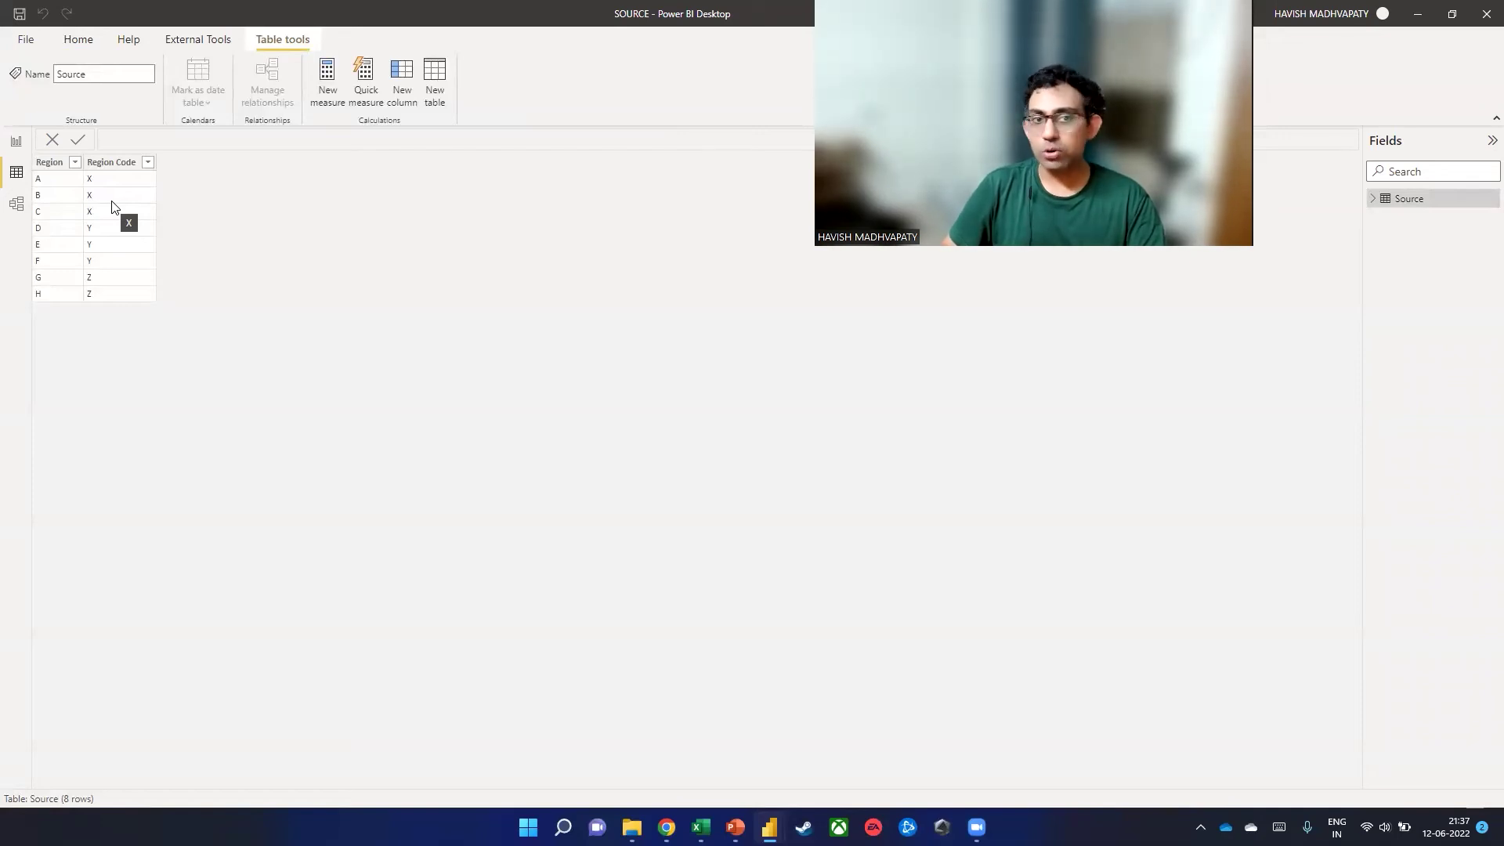
{"action": "left_click", "coordinate": [16, 141]}
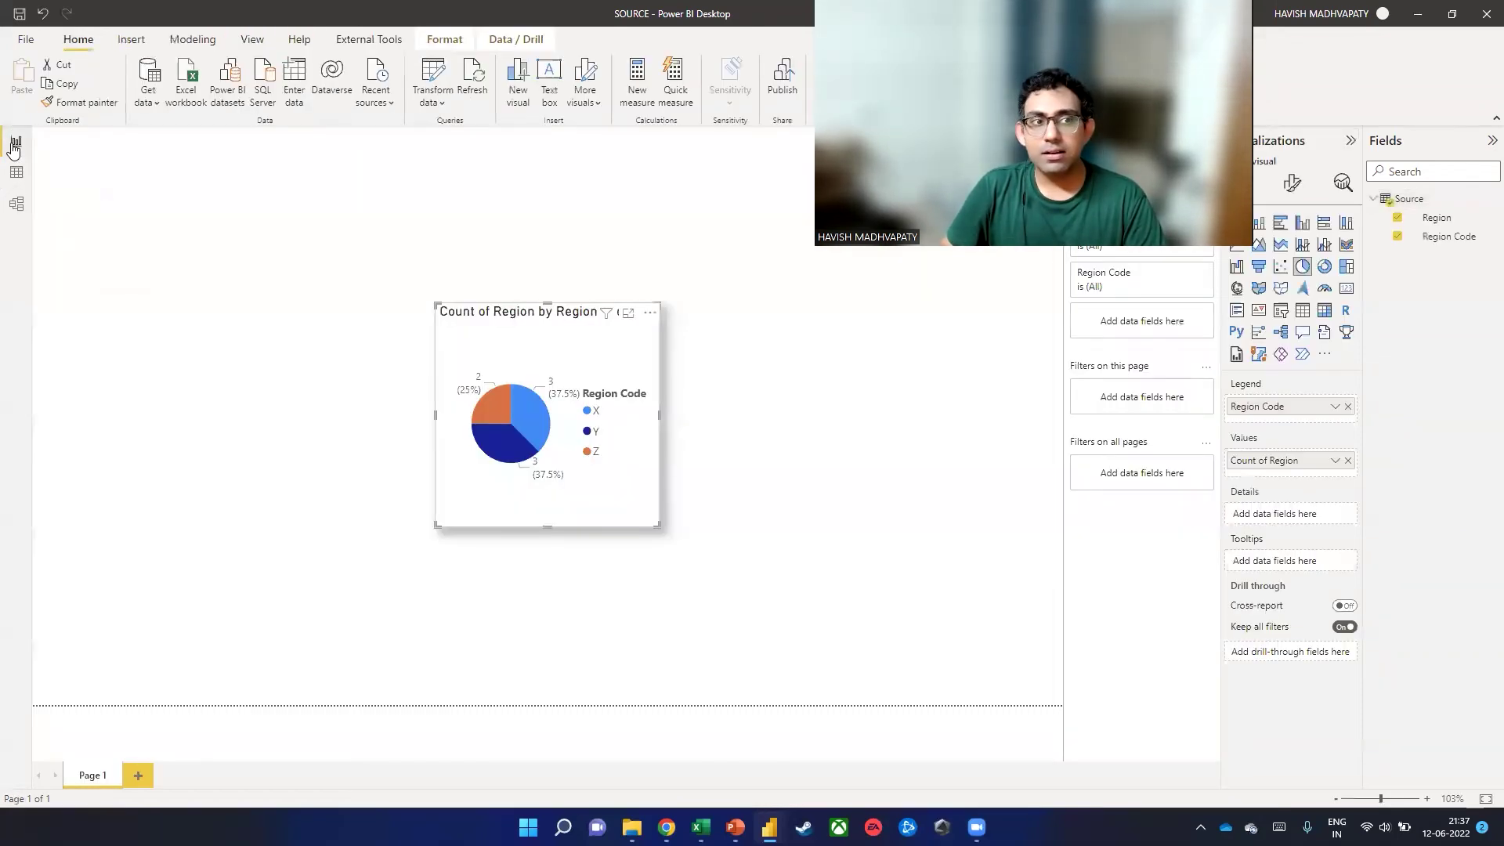
{"action": "left_click", "coordinate": [1483, 201]}
{"action": "left_click", "coordinate": [948, 364]}
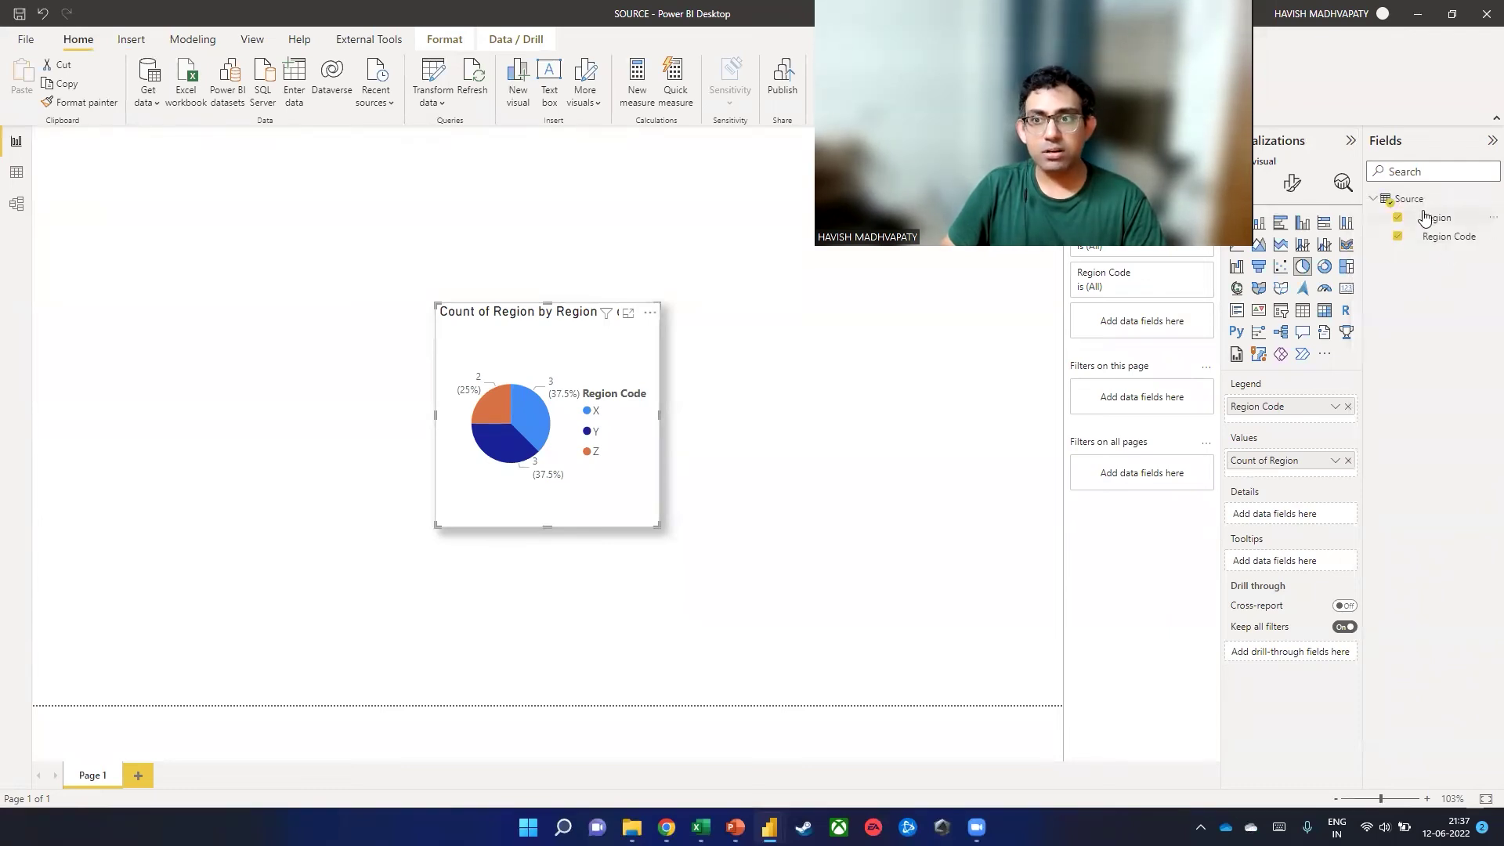
Step: Rename the Source table as MyTable and deselect the pie chart
{"action": "left_click", "coordinate": [1480, 199]}
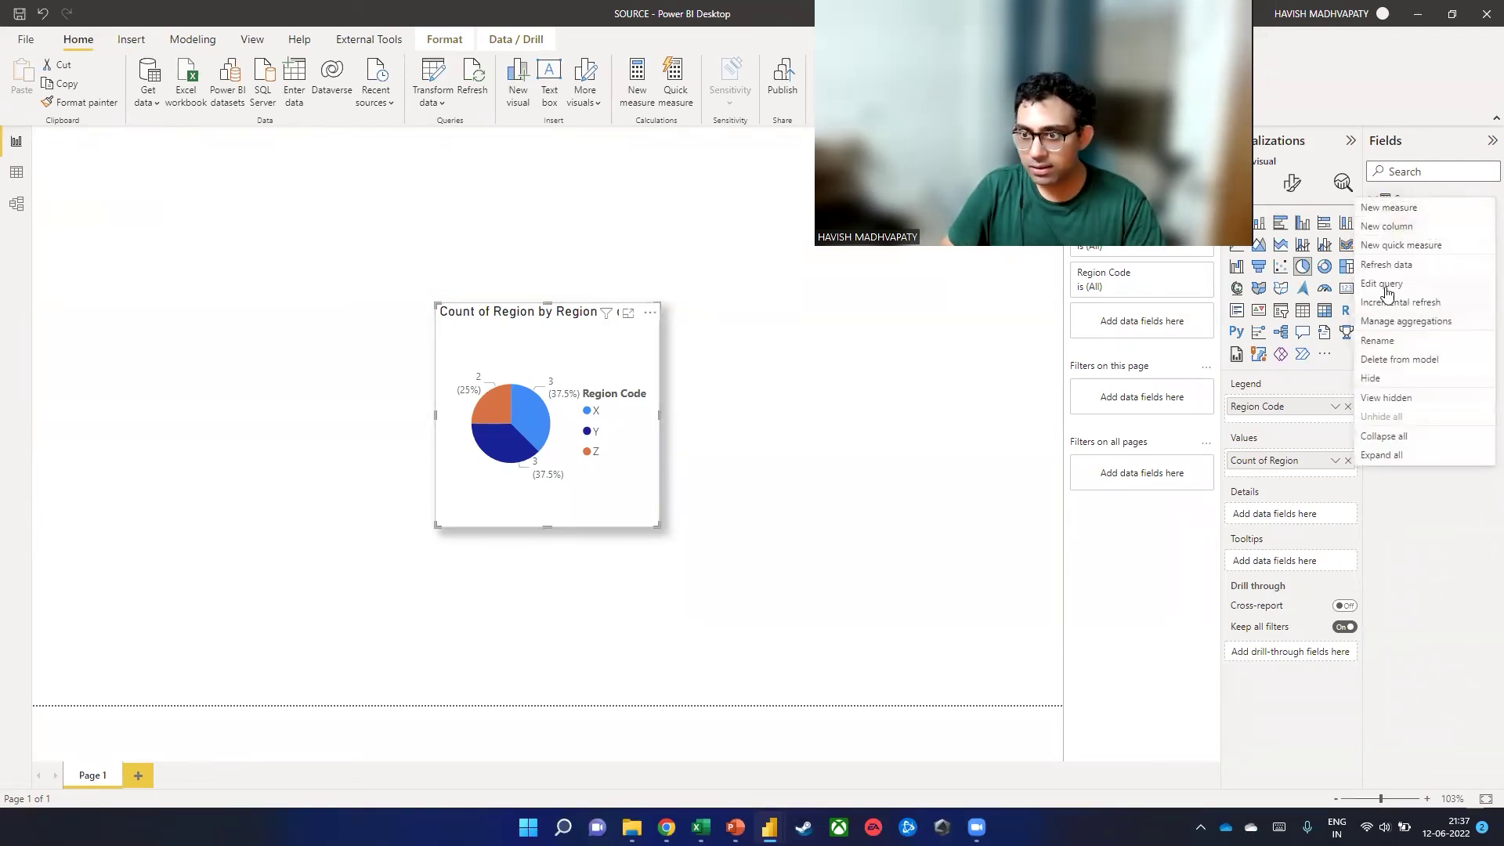
{"action": "left_click", "coordinate": [1380, 341]}
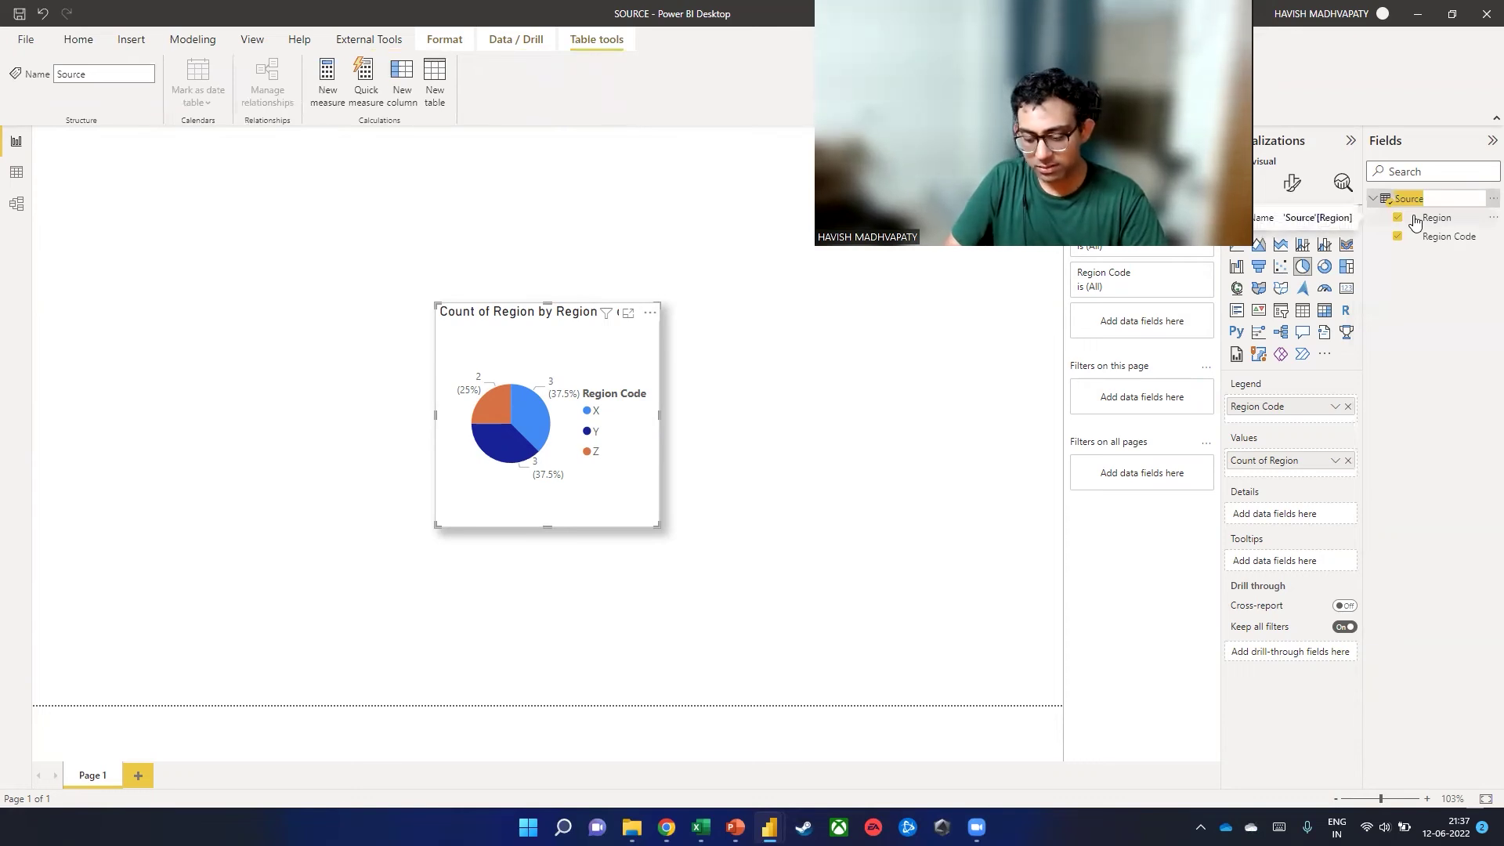
{"action": "key", "text": "Caps_Lock"}
{"action": "type", "text": "MyTable"}
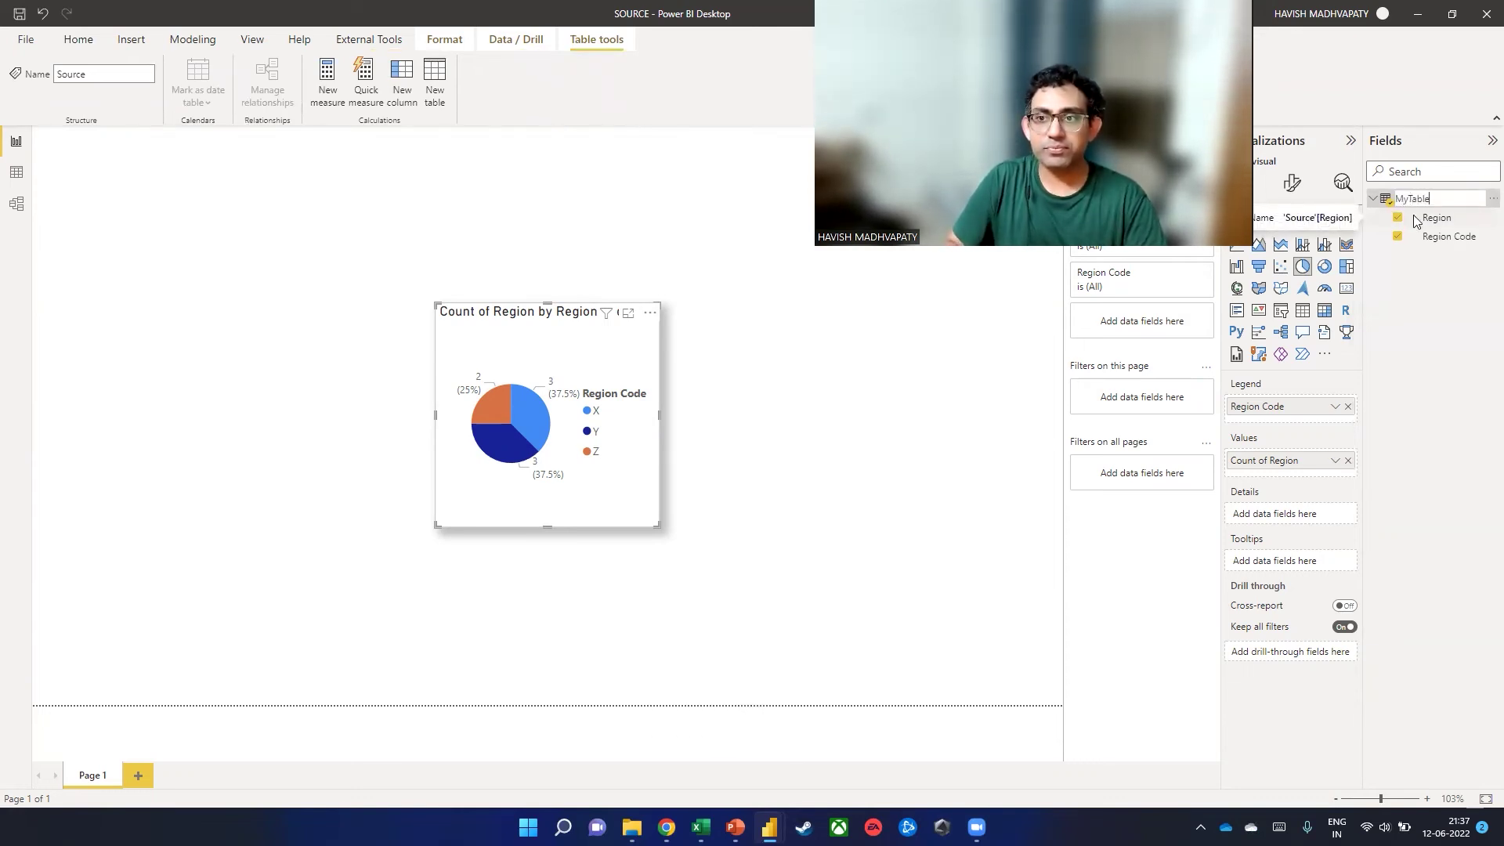
{"action": "key", "text": "Return"}
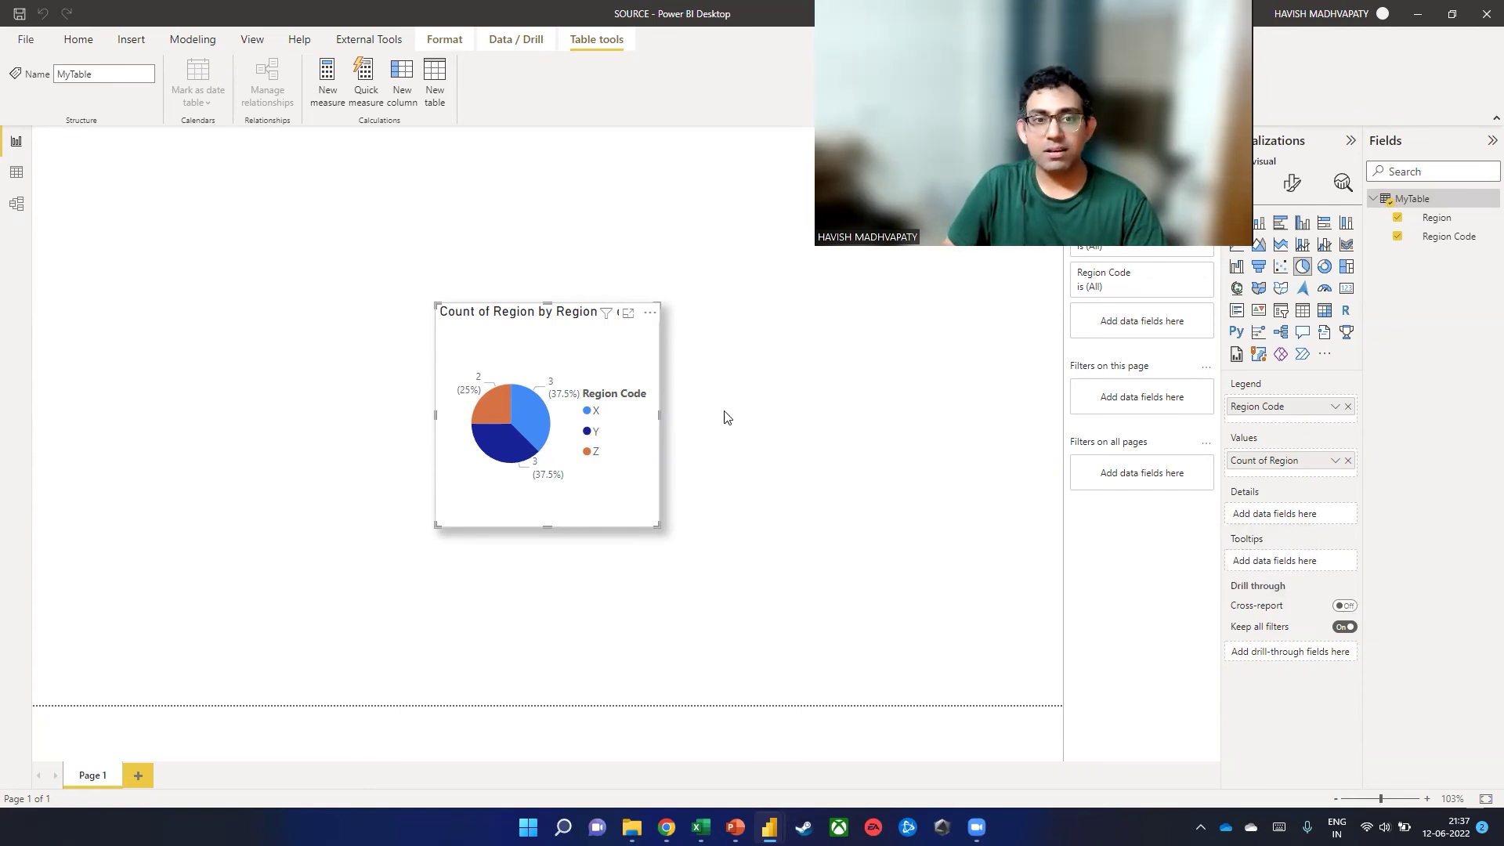
{"action": "left_click", "coordinate": [664, 418]}
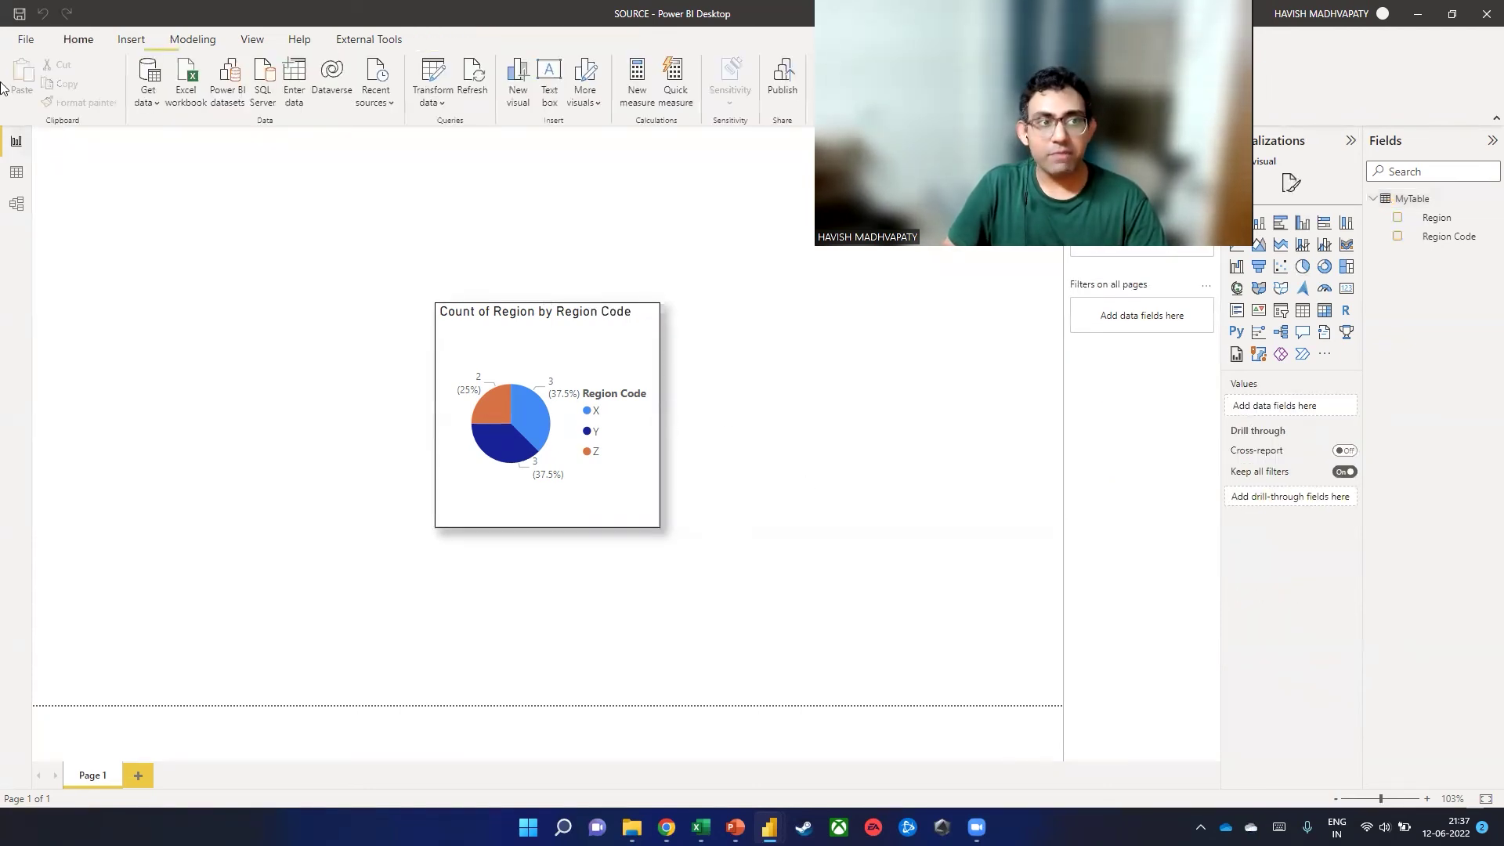
Step: Check the Cross-report drillthrough option in the current file's report settings and leave the options without changes
{"action": "left_click", "coordinate": [26, 40]}
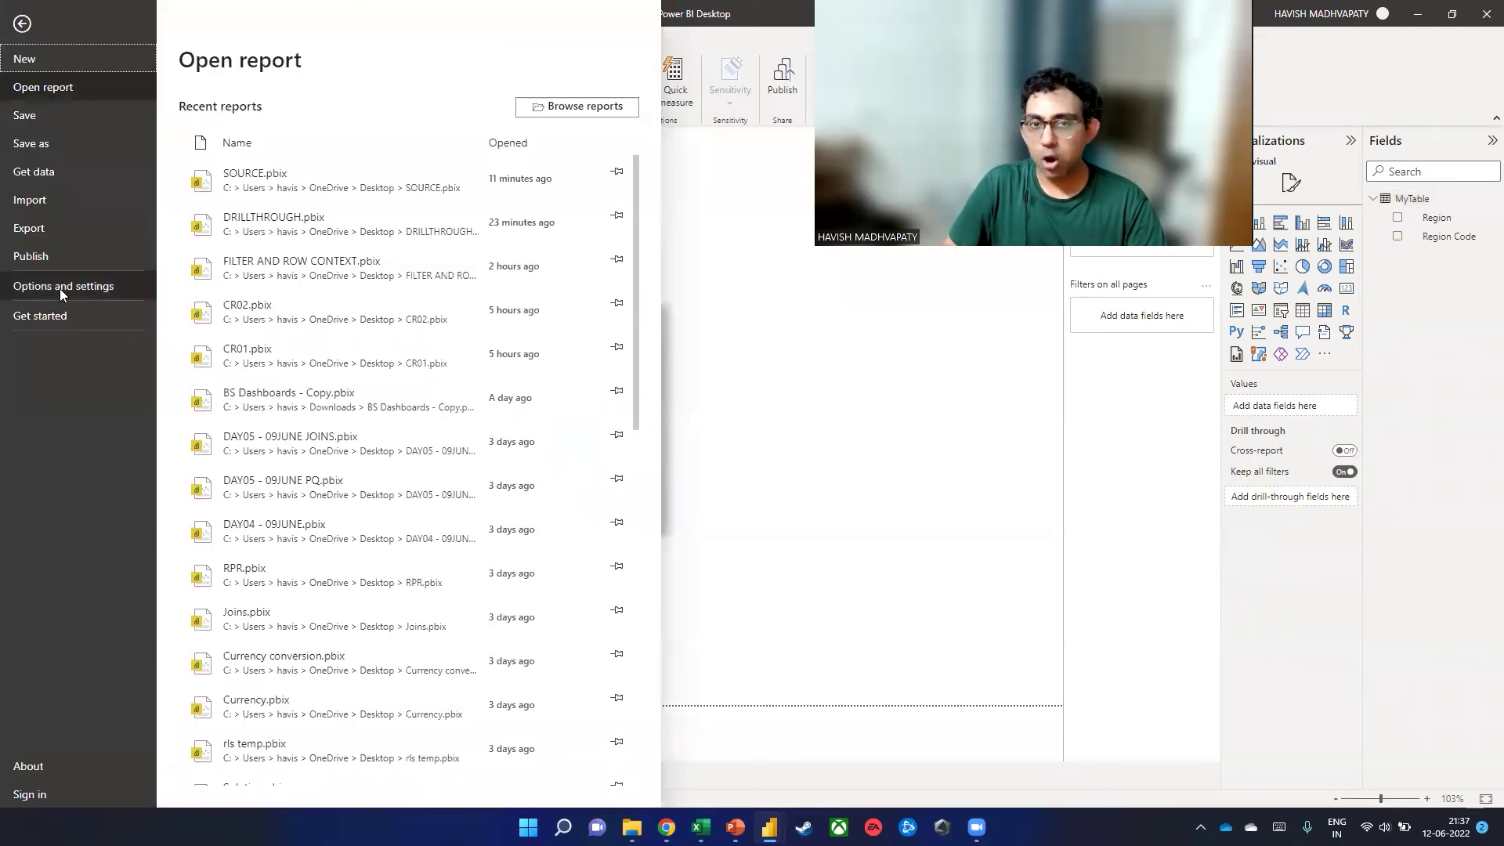
{"action": "left_click", "coordinate": [59, 289]}
{"action": "key", "text": "Escape"}
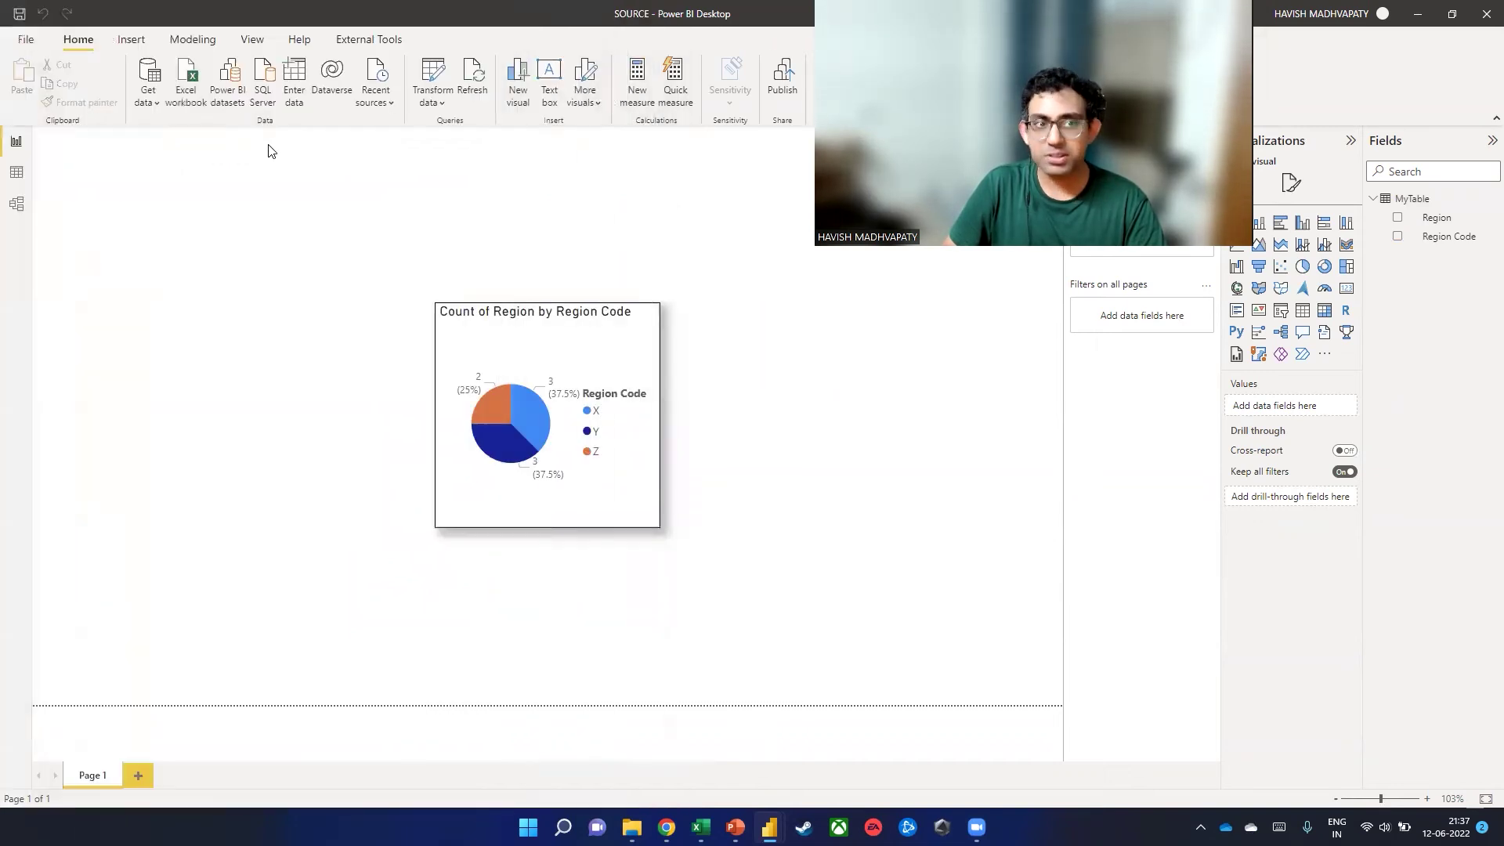
{"action": "scroll", "coordinate": [588, 479], "scroll_direction": "down", "scroll_amount": 5}
{"action": "left_click", "coordinate": [553, 589]}
{"action": "scroll", "coordinate": [701, 426], "scroll_direction": "down", "scroll_amount": 2}
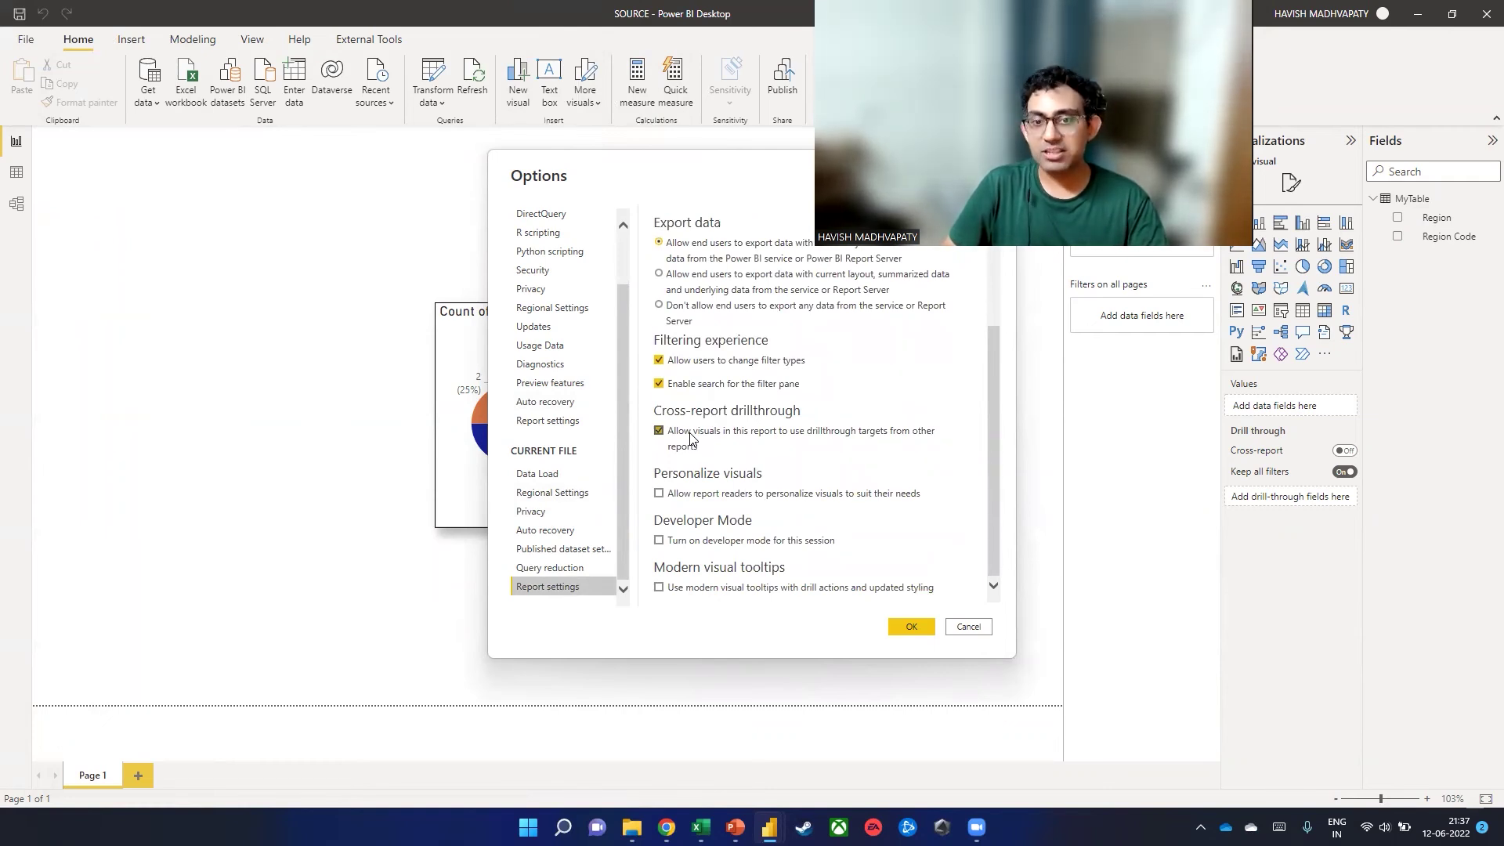
{"action": "left_click", "coordinate": [963, 625]}
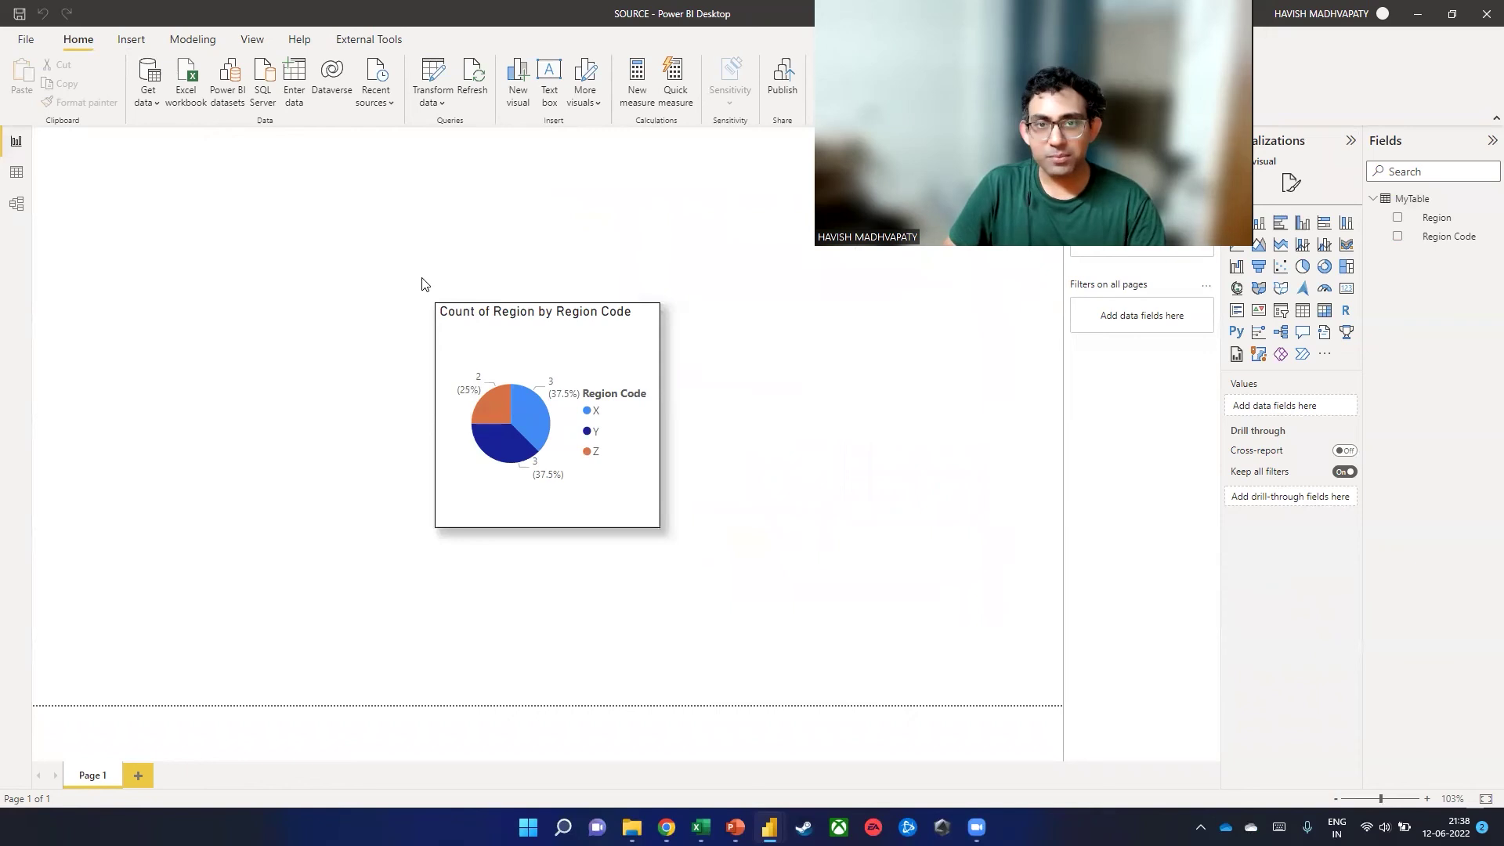
Step: Save the SOURCE report's changes and publish it to the Trainings workspace
{"action": "left_click", "coordinate": [784, 92]}
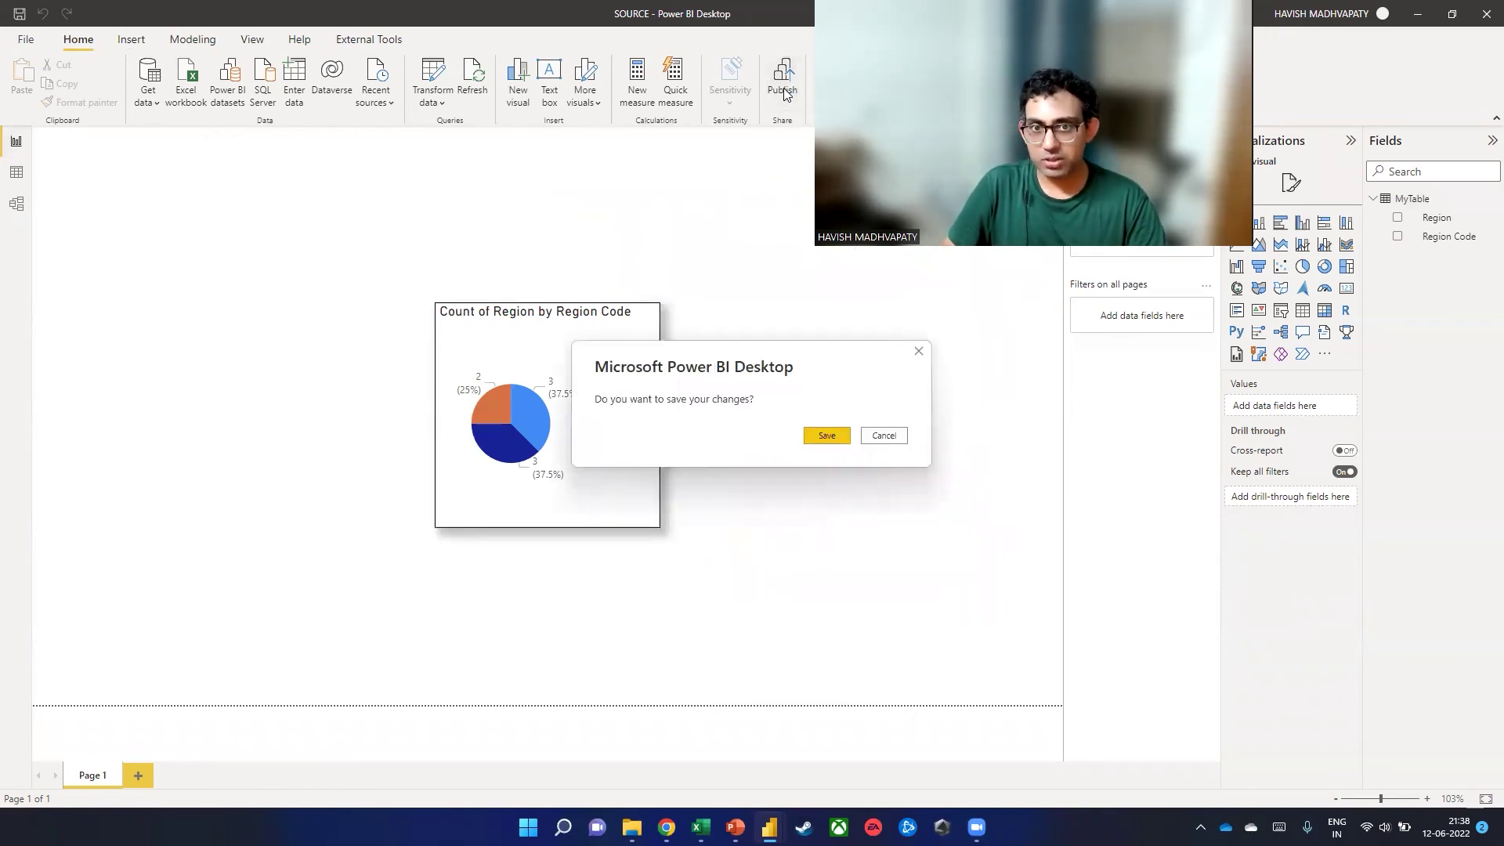
{"action": "left_click", "coordinate": [827, 437]}
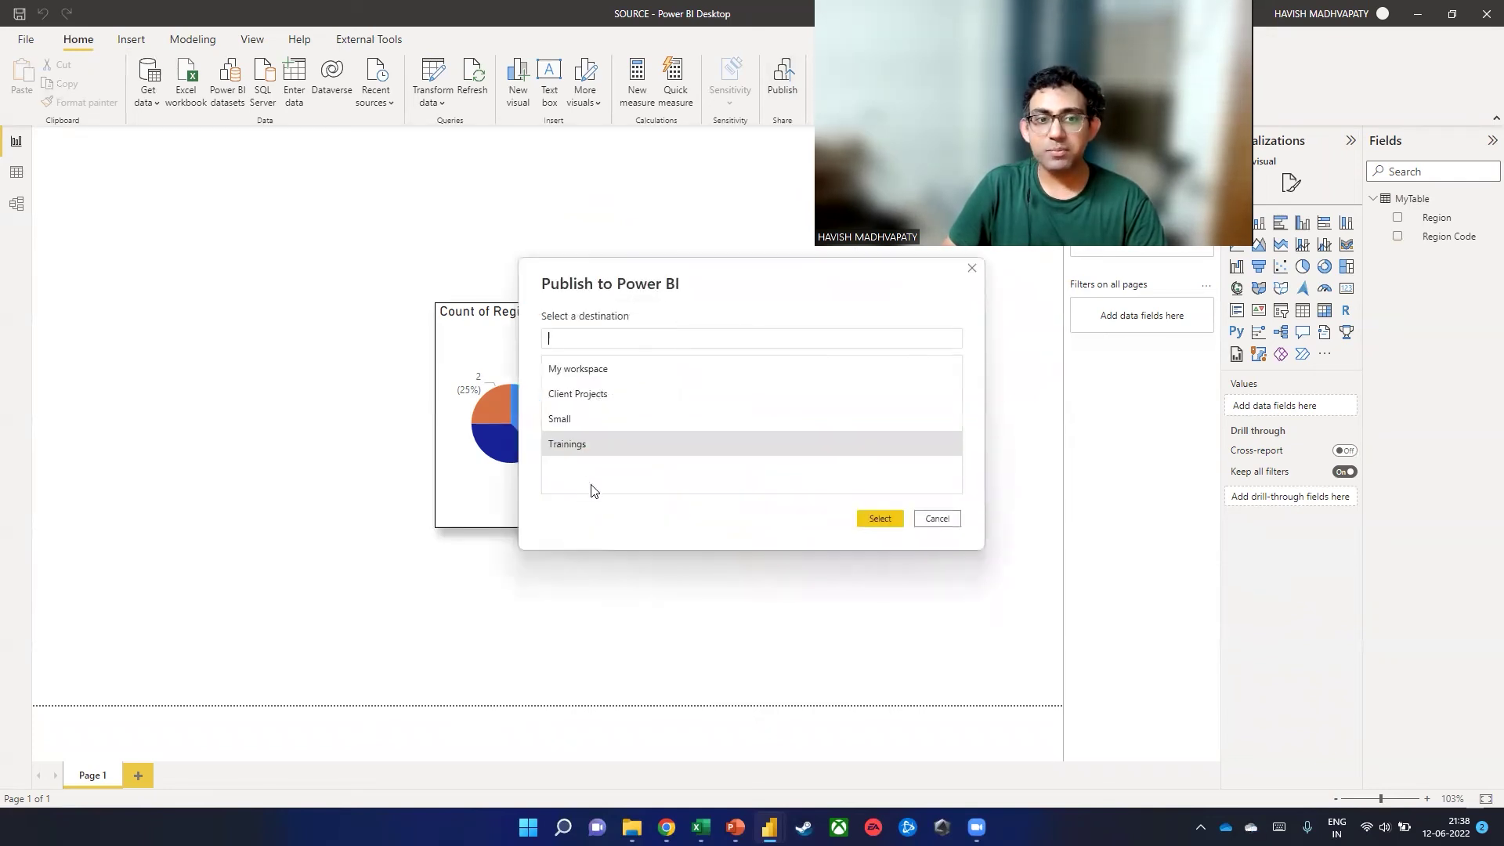
{"action": "left_click", "coordinate": [578, 445]}
{"action": "left_click", "coordinate": [877, 520]}
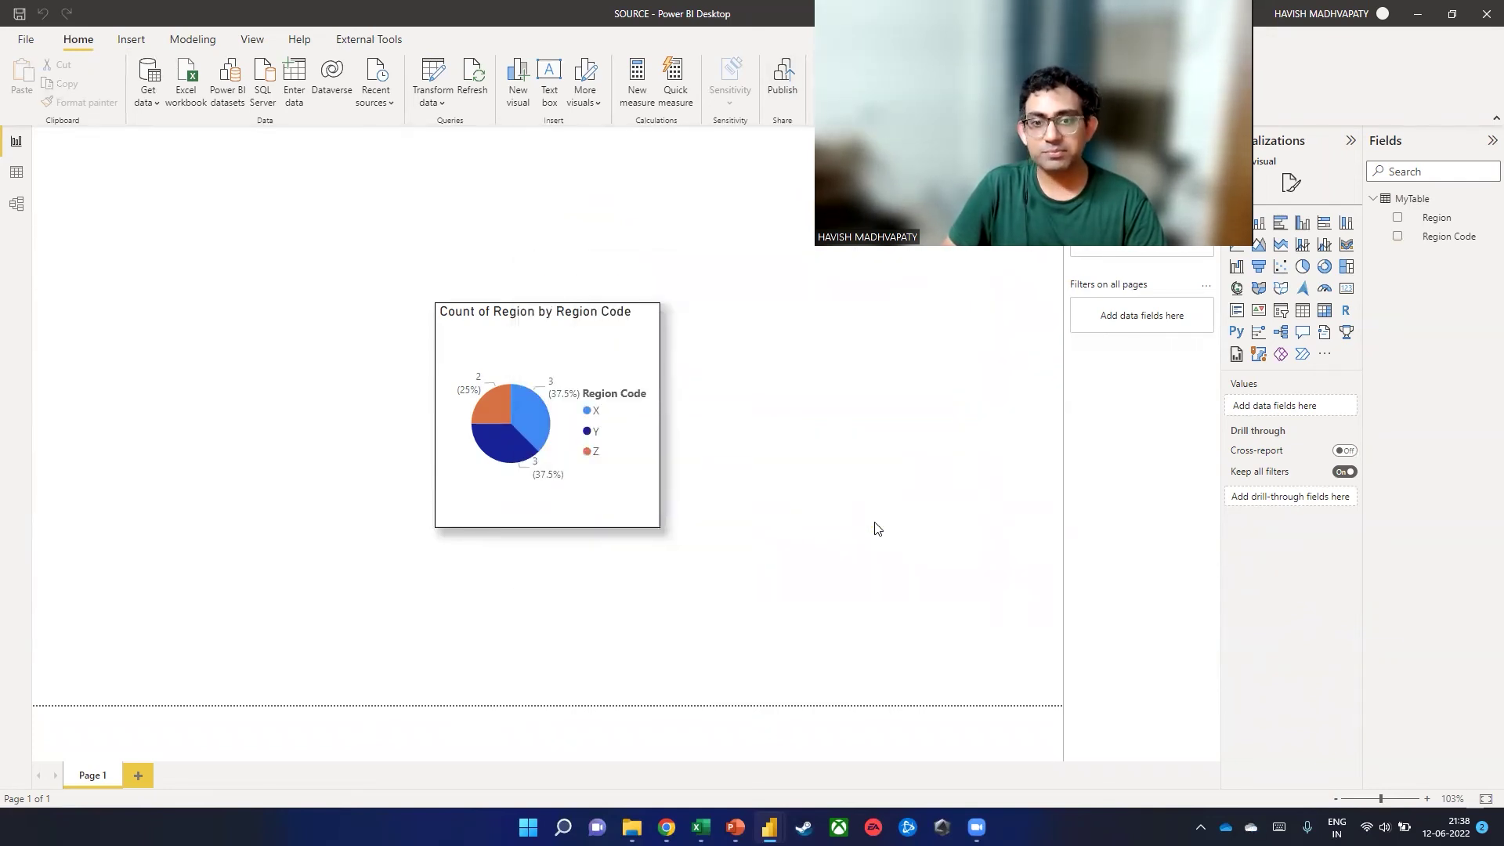
Step: Replace the existing SOURCE dataset in the Trainings workspace and open the published SOURCE report in the browser
{"action": "left_click", "coordinate": [821, 495]}
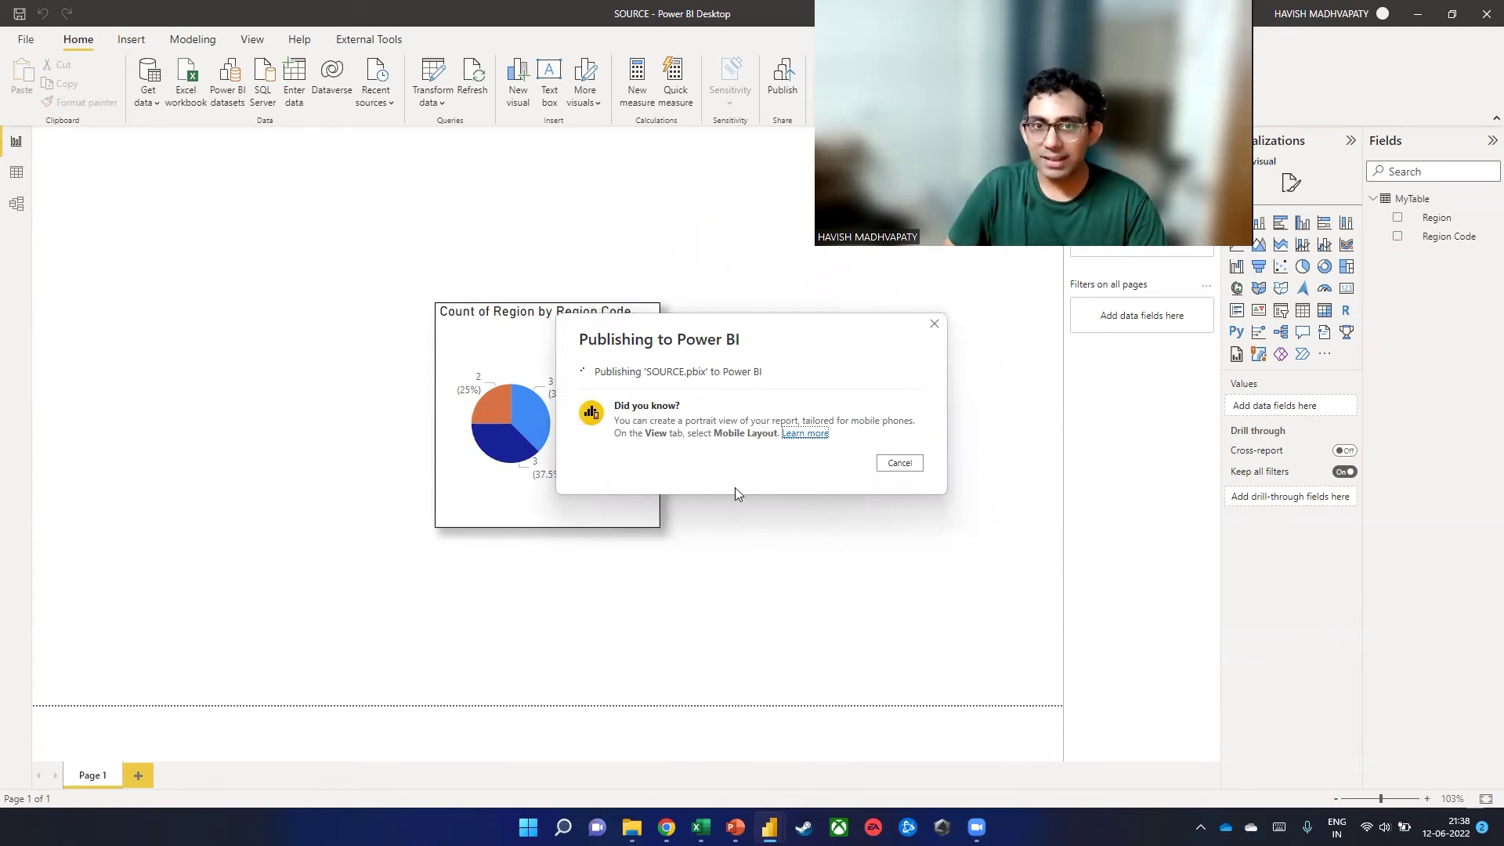
{"action": "left_click", "coordinate": [671, 397]}
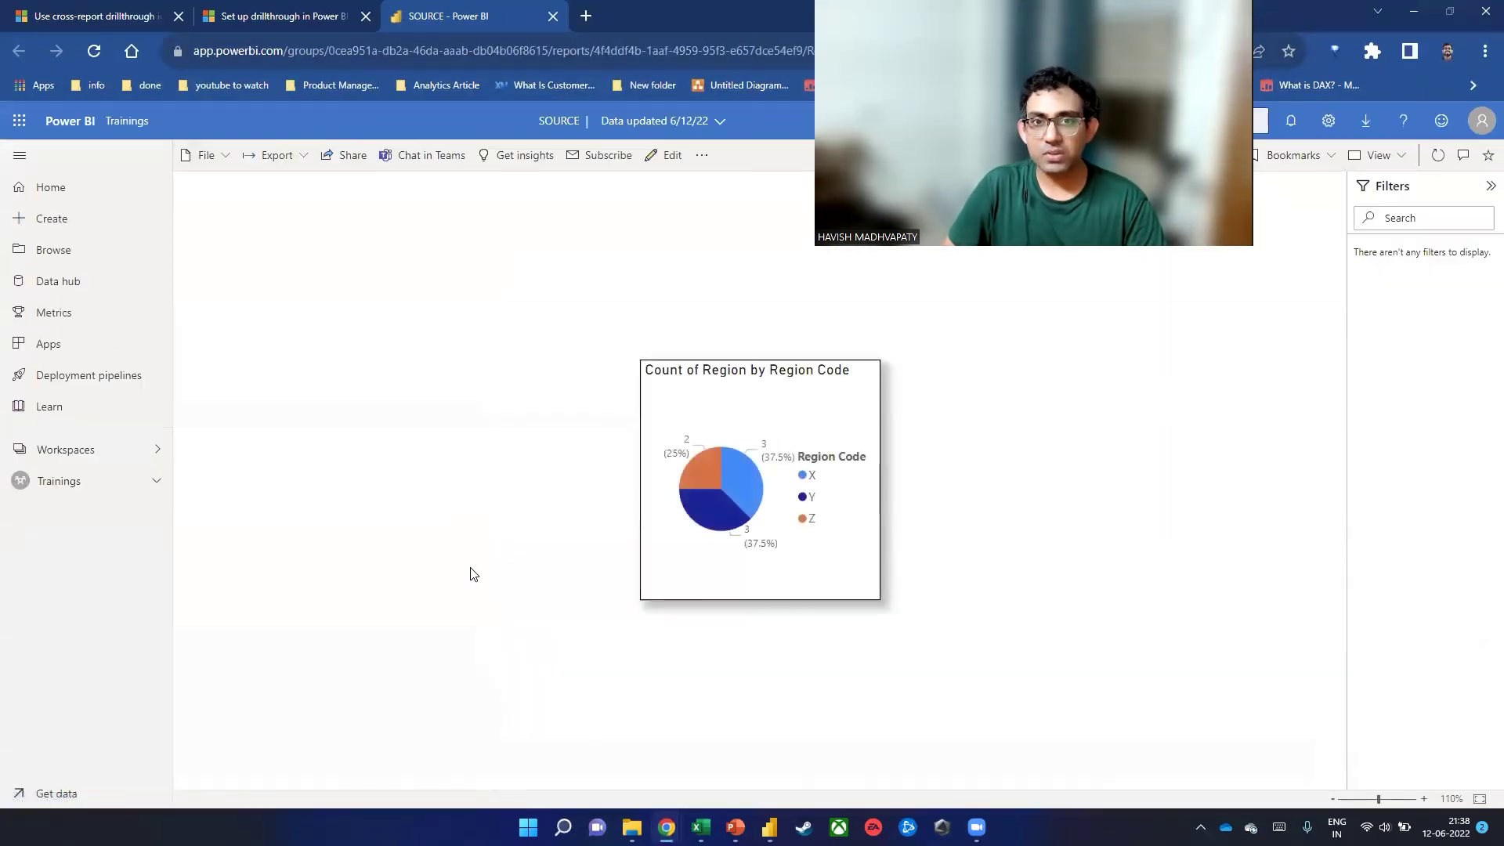
Step: Switch to the TARGET report in Power BI Desktop, examine the Source table's rows, and return to the report canvas
{"action": "key", "text": "alt+Tab"}
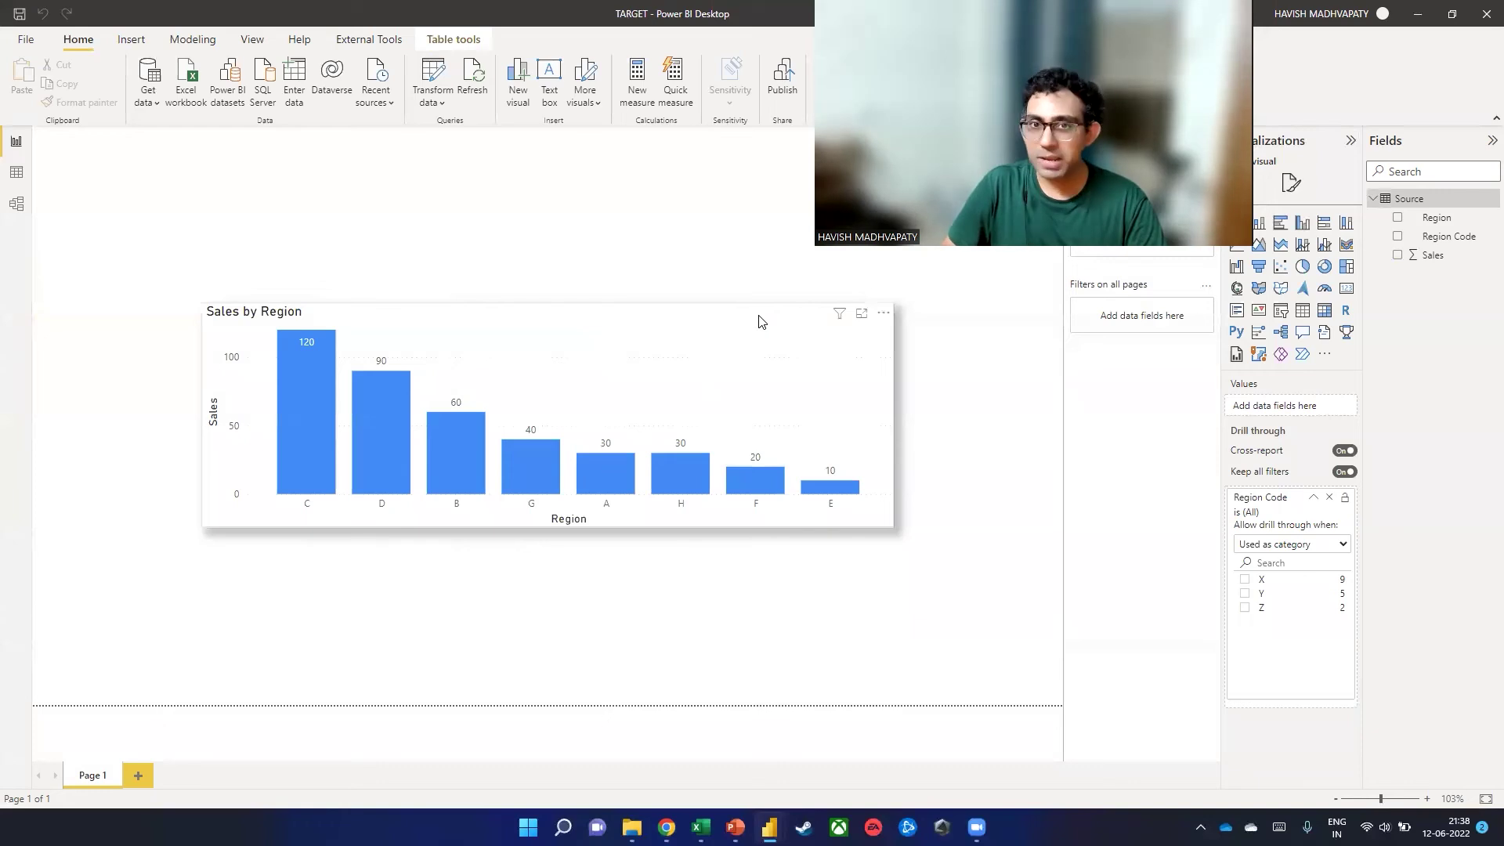
{"action": "left_click", "coordinate": [16, 174]}
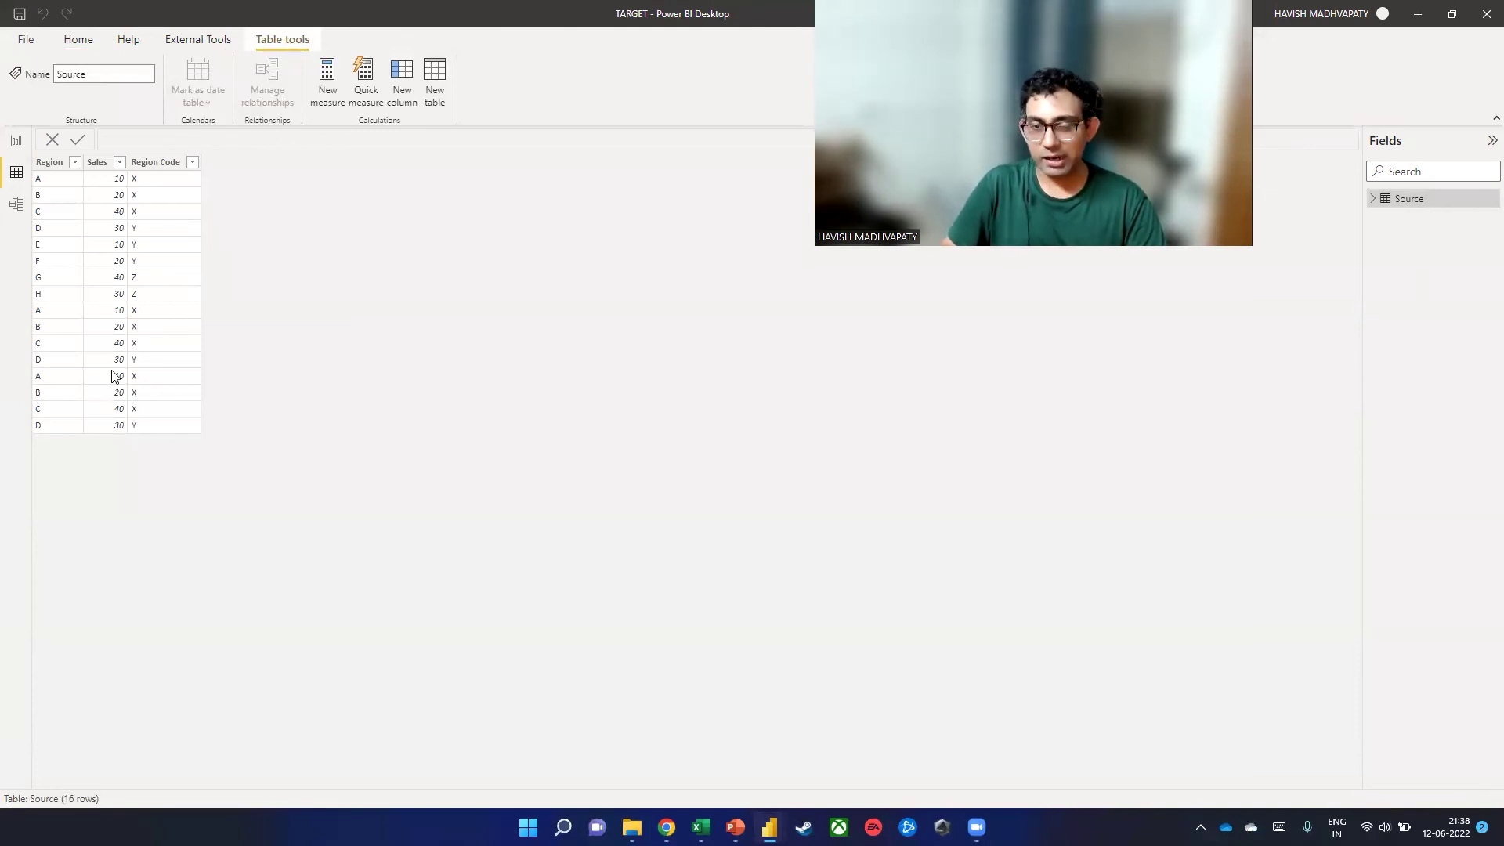
{"action": "left_click", "coordinate": [16, 141]}
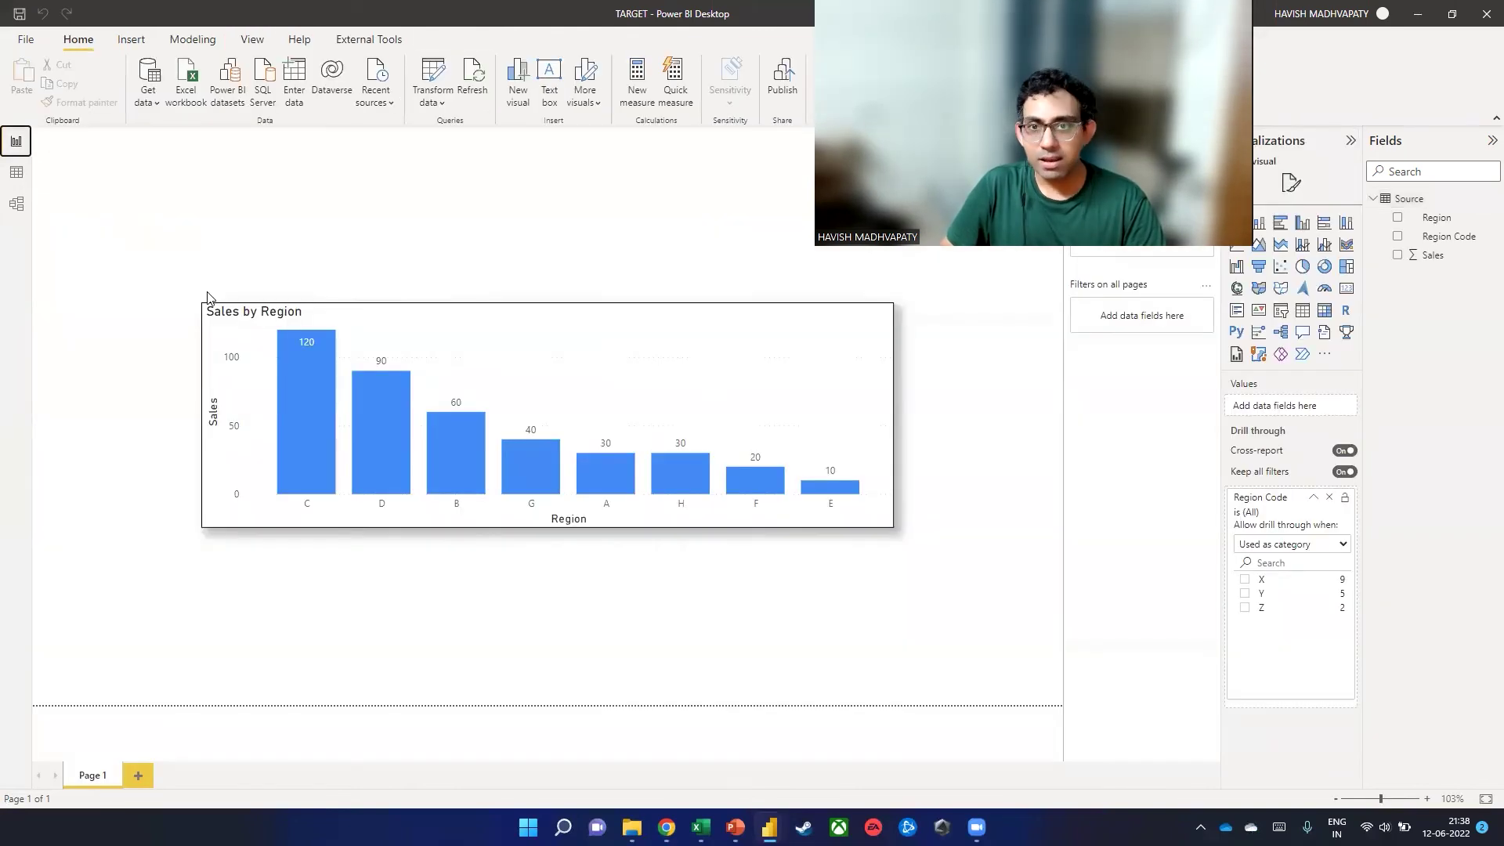
Step: Rename the TARGET report's Source table as MyTable and collapse the Region Code drillthrough filter card
{"action": "left_click", "coordinate": [1484, 200]}
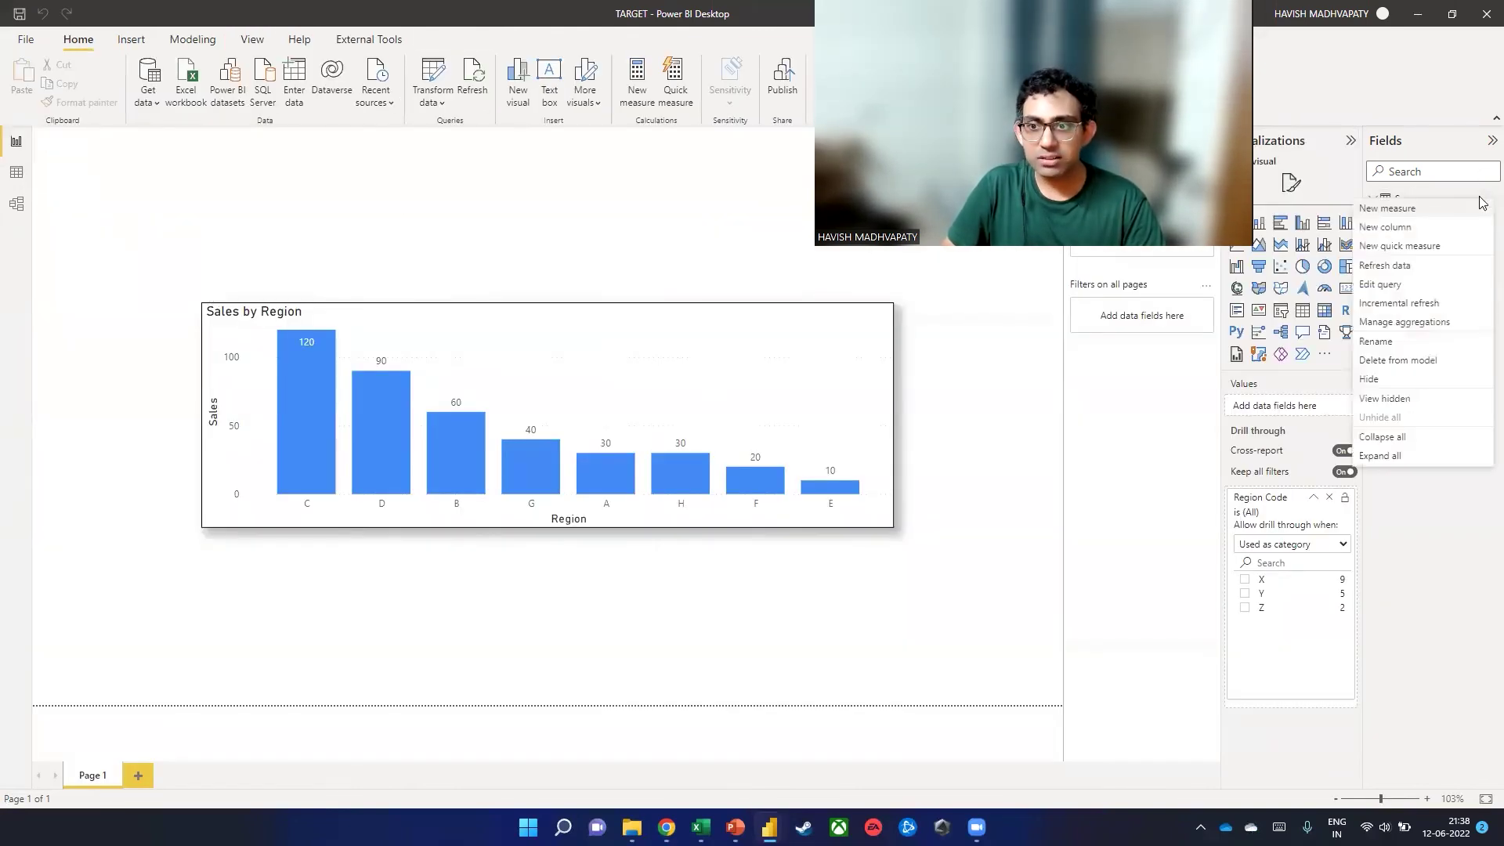
{"action": "left_click", "coordinate": [1377, 342]}
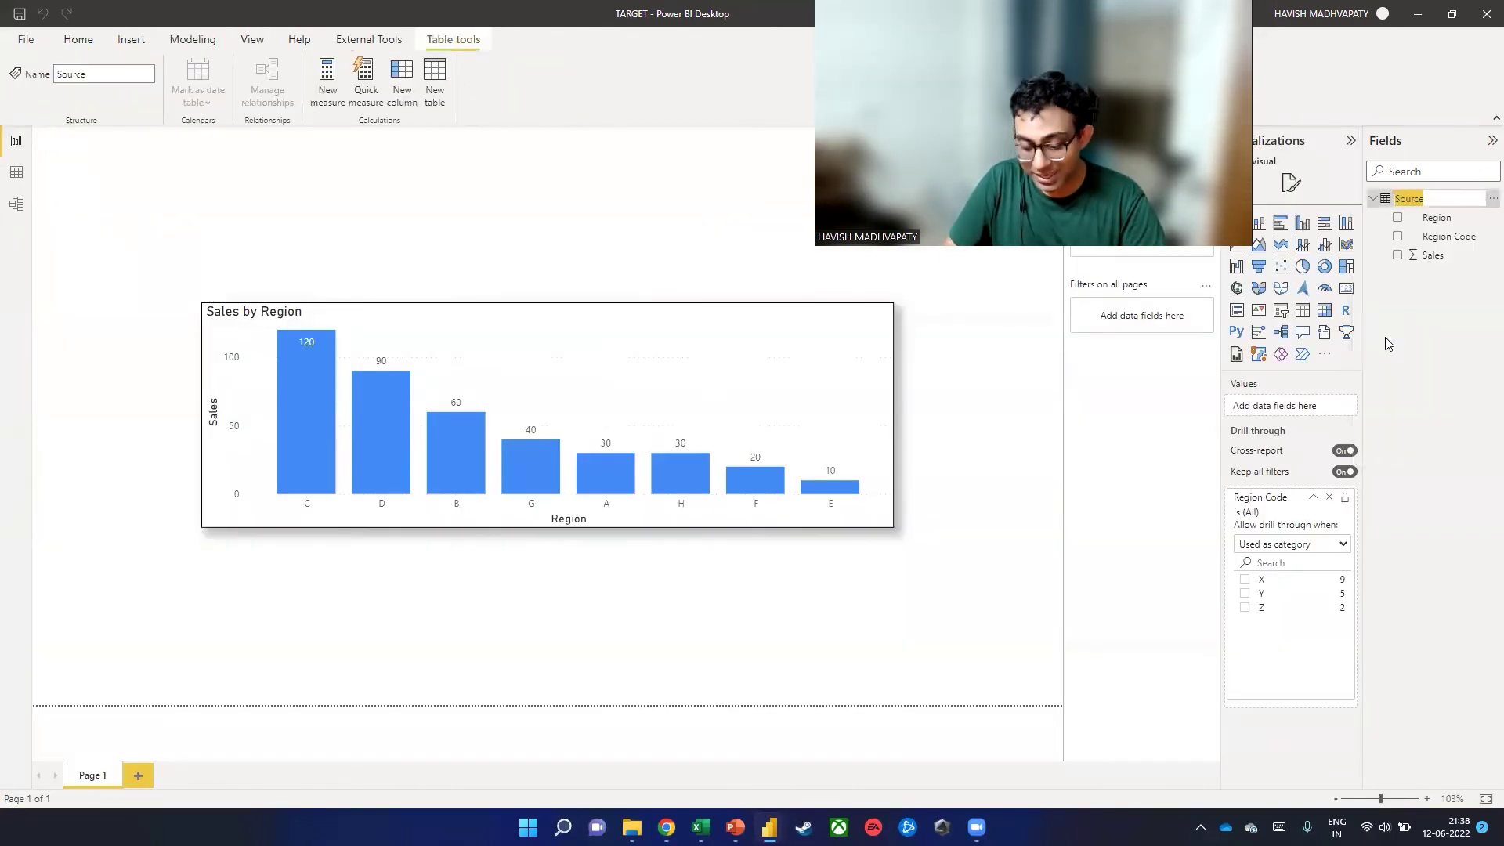
{"action": "type", "text": "MyTable"}
{"action": "key", "text": "Return"}
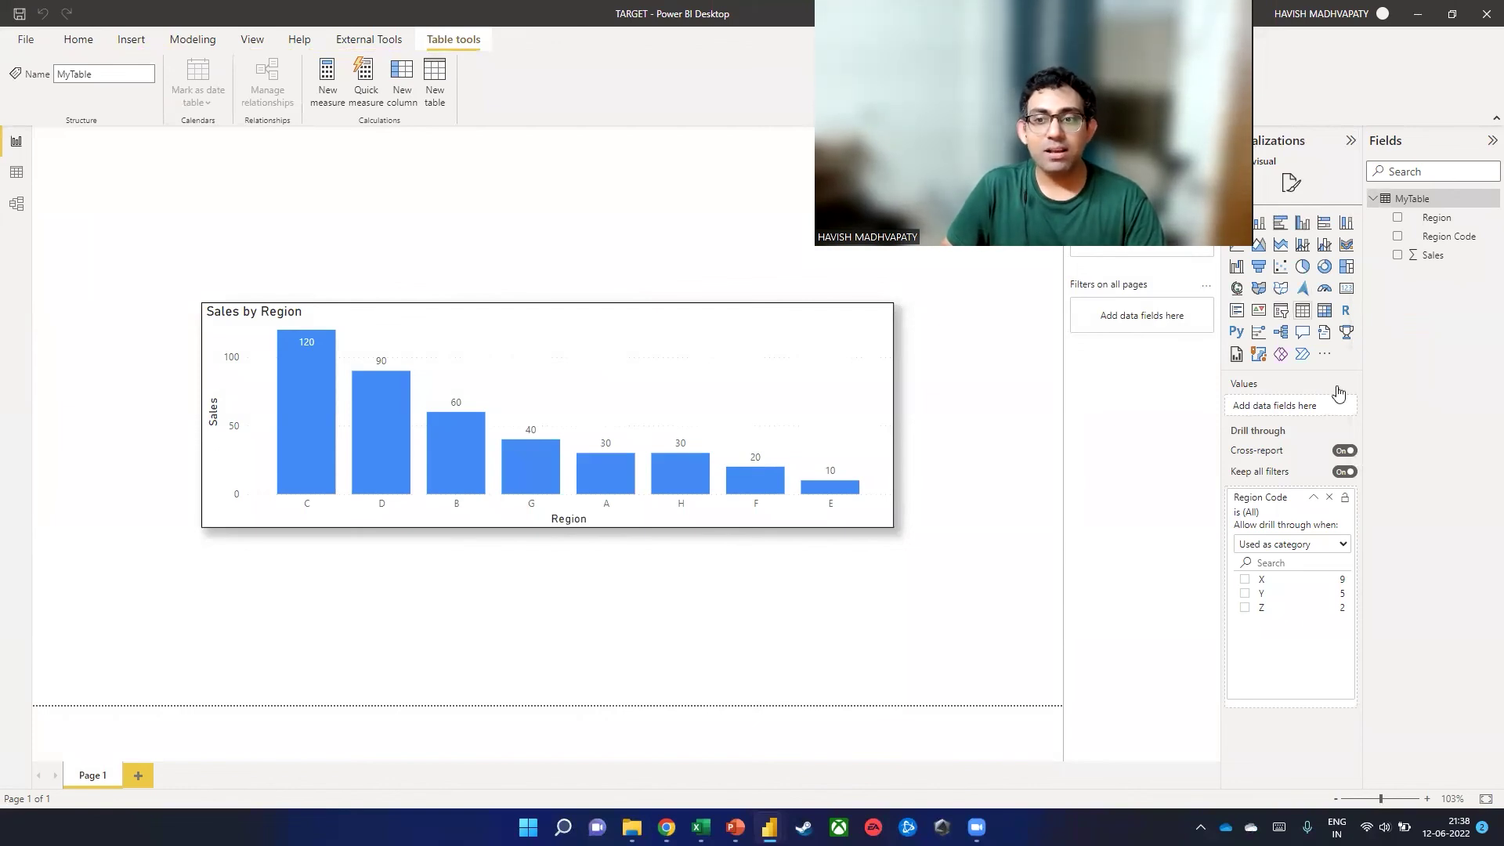
{"action": "left_click", "coordinate": [1313, 497]}
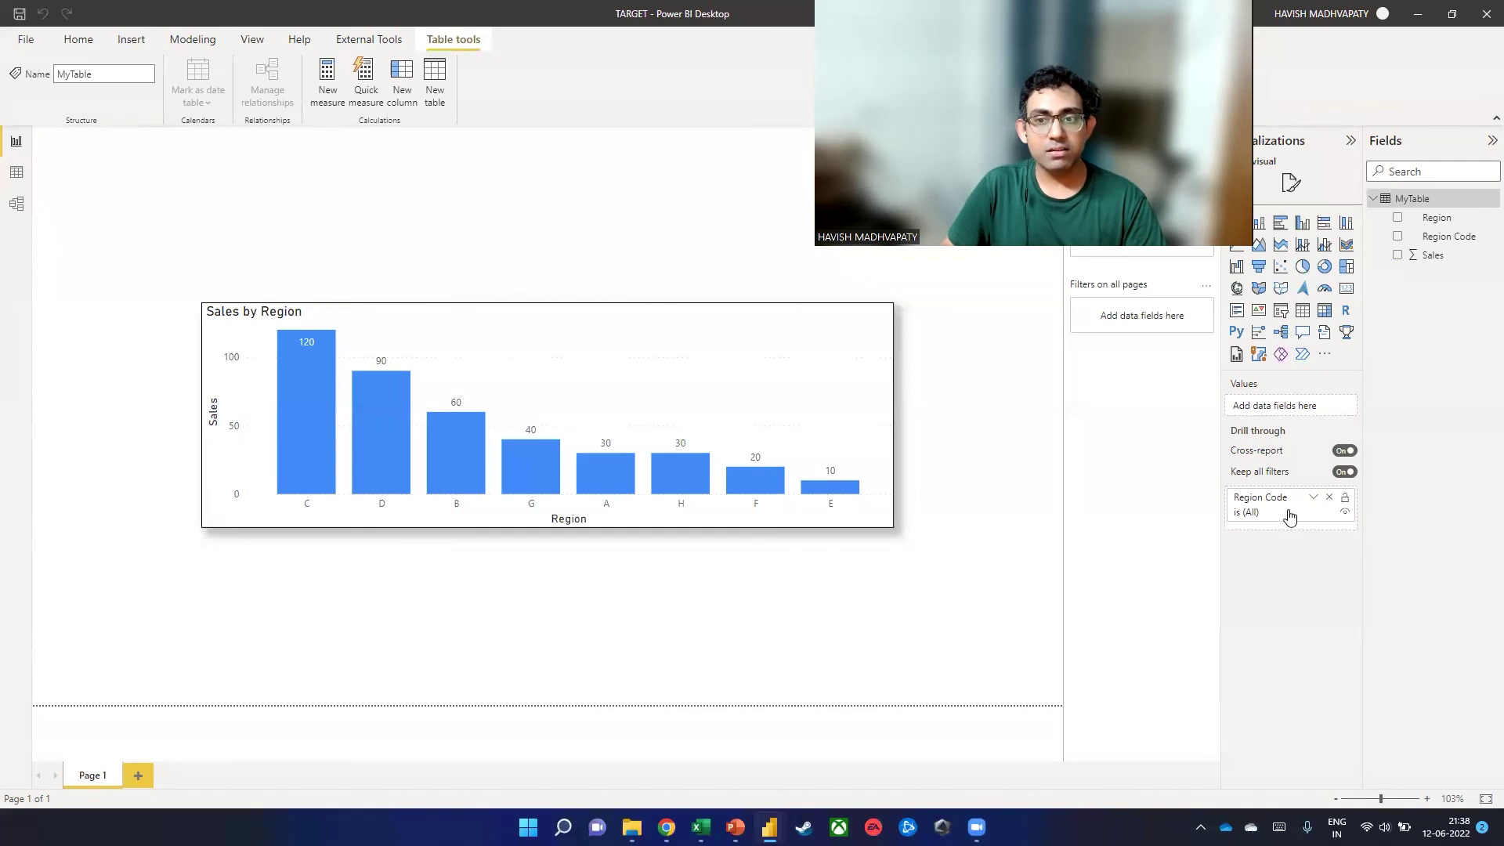
Step: Check the Cross-report drillthrough option in the TARGET file's report settings and leave the options without changes
{"action": "left_click", "coordinate": [25, 39]}
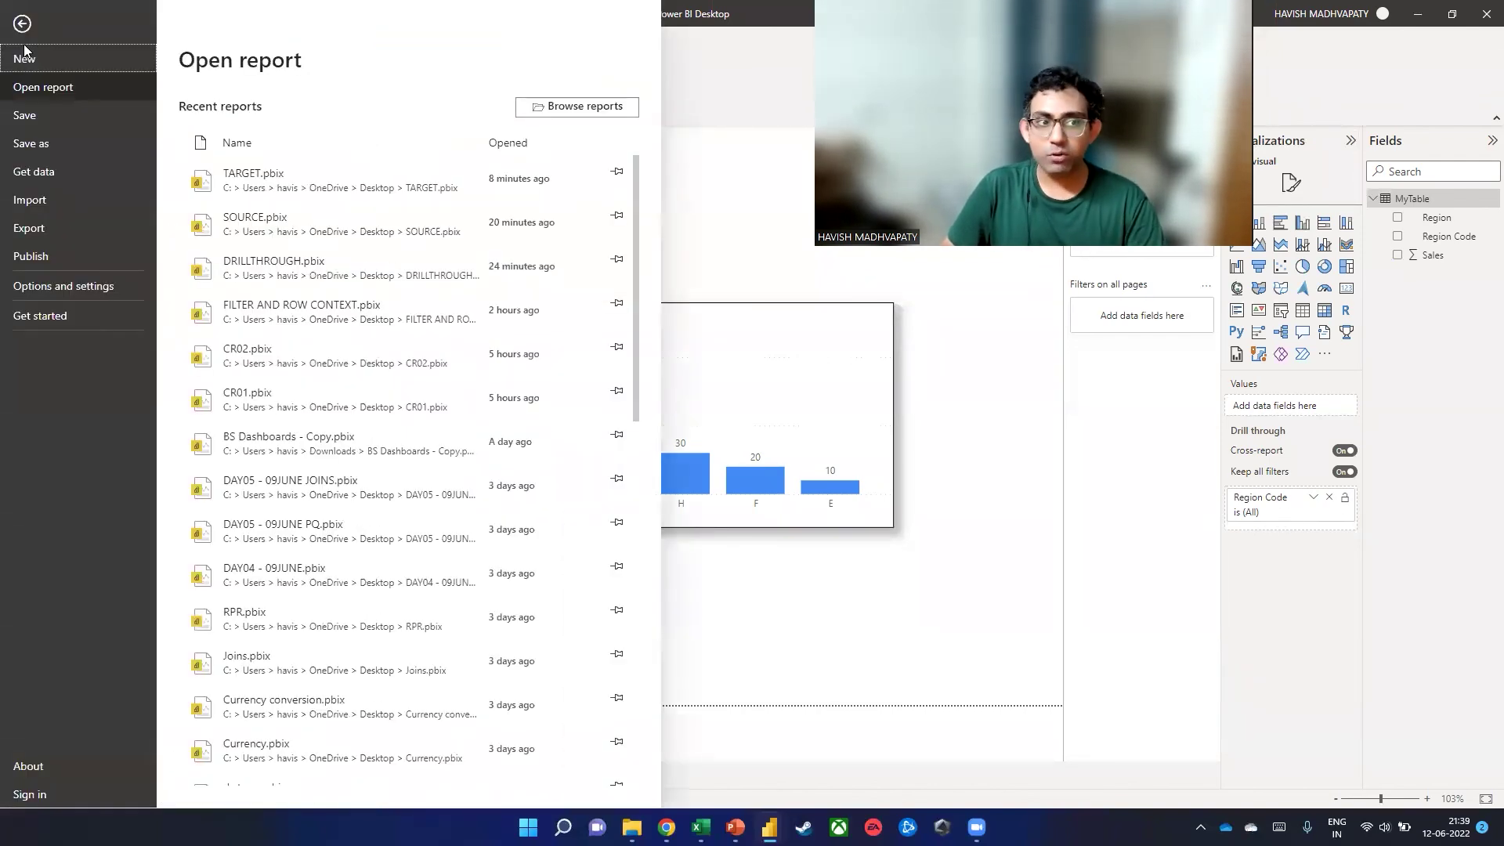
{"action": "left_click", "coordinate": [57, 286]}
{"action": "left_click", "coordinate": [236, 102]}
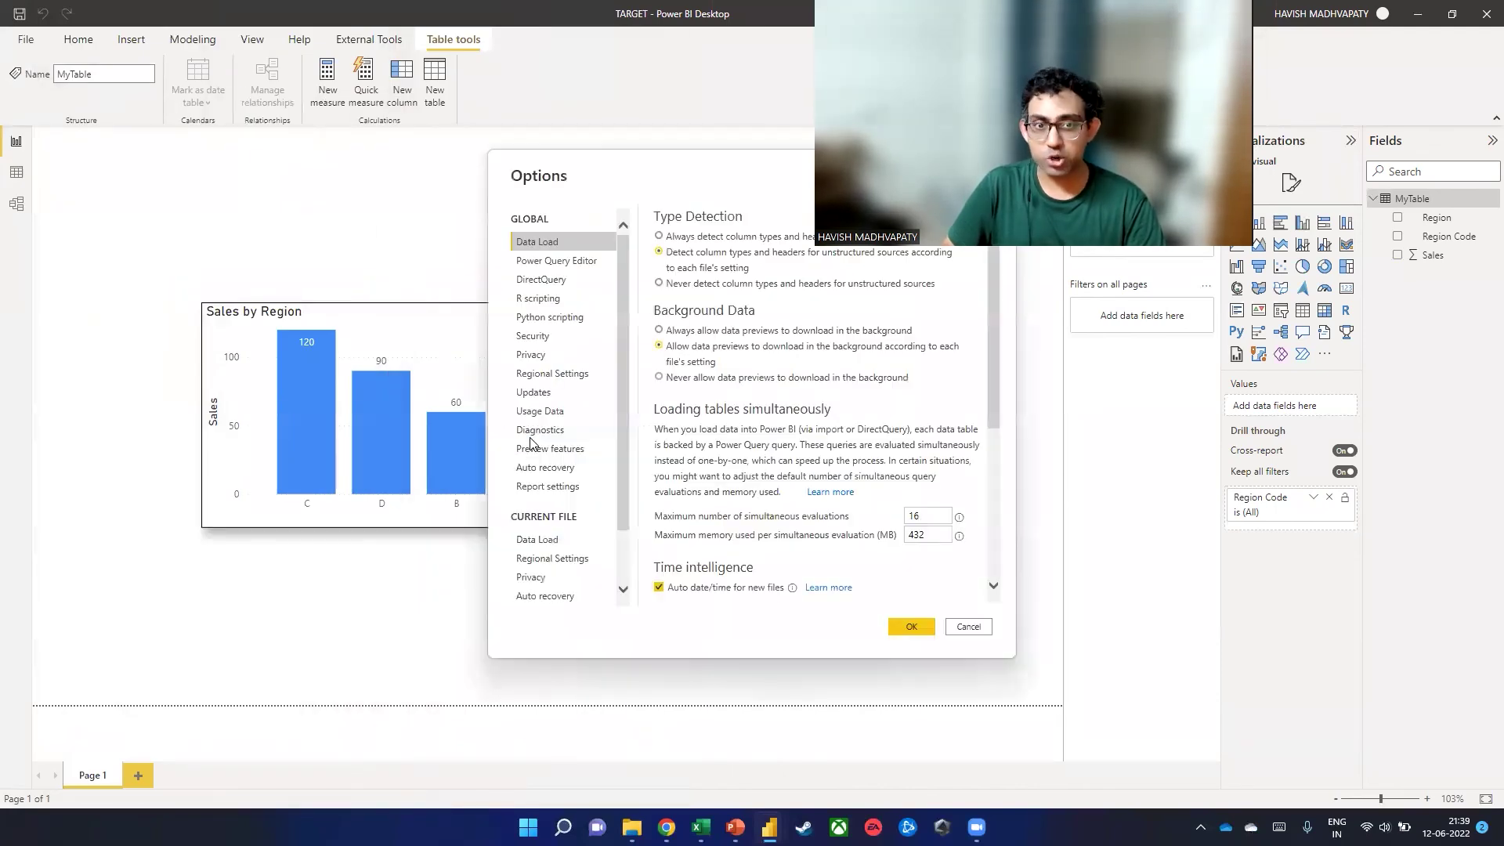
{"action": "scroll", "coordinate": [544, 552], "scroll_direction": "down", "scroll_amount": 3}
{"action": "left_click", "coordinate": [547, 587]}
{"action": "scroll", "coordinate": [697, 377], "scroll_direction": "down", "scroll_amount": 3}
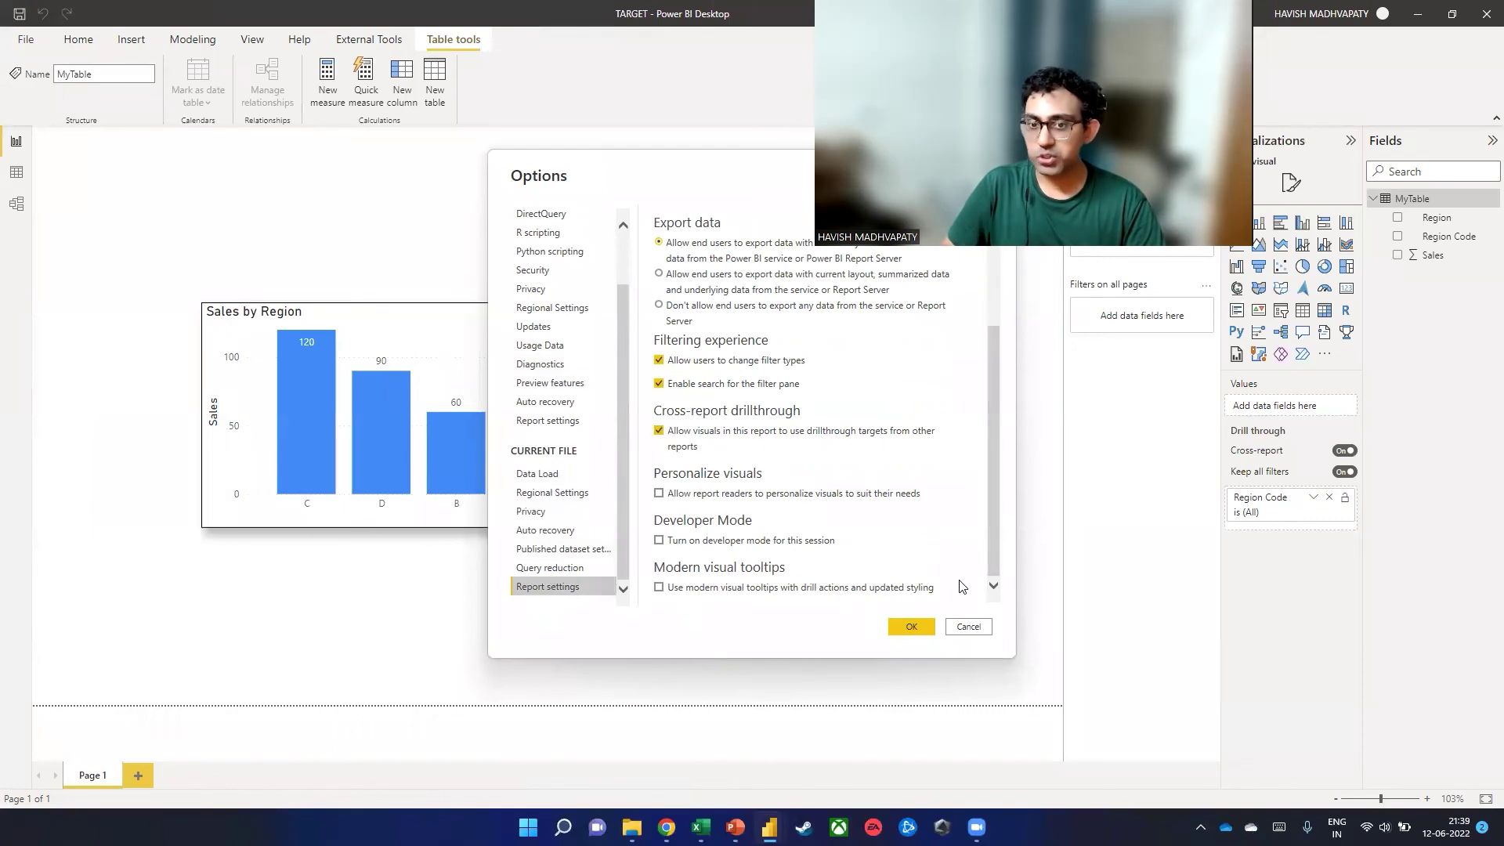
{"action": "left_click", "coordinate": [962, 624]}
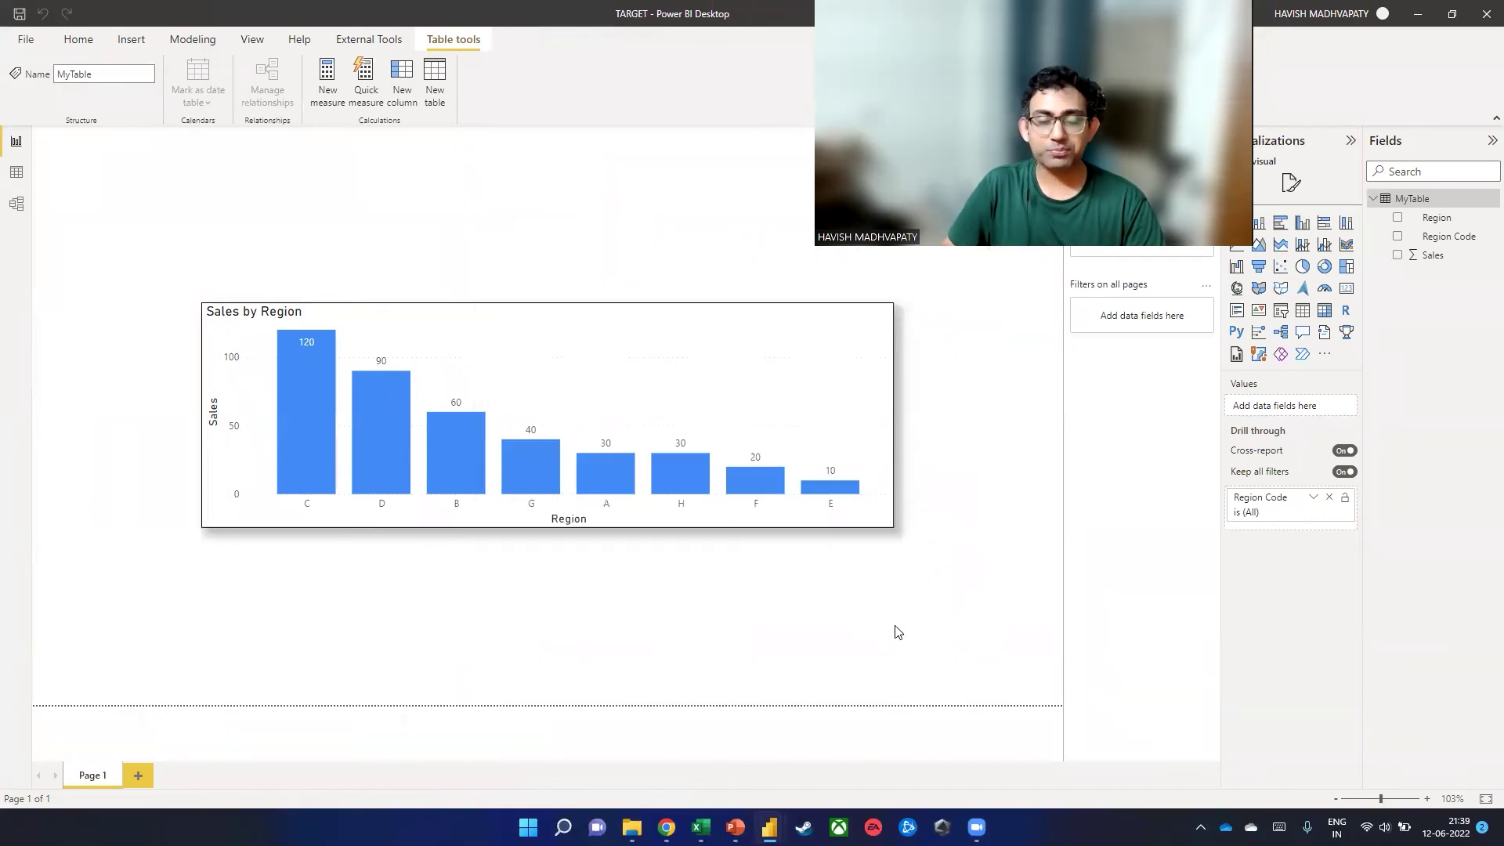
Step: Save the TARGET report, publish it to the Trainings workspace replacing the existing dataset, and open it in the browser
{"action": "left_click", "coordinate": [74, 38]}
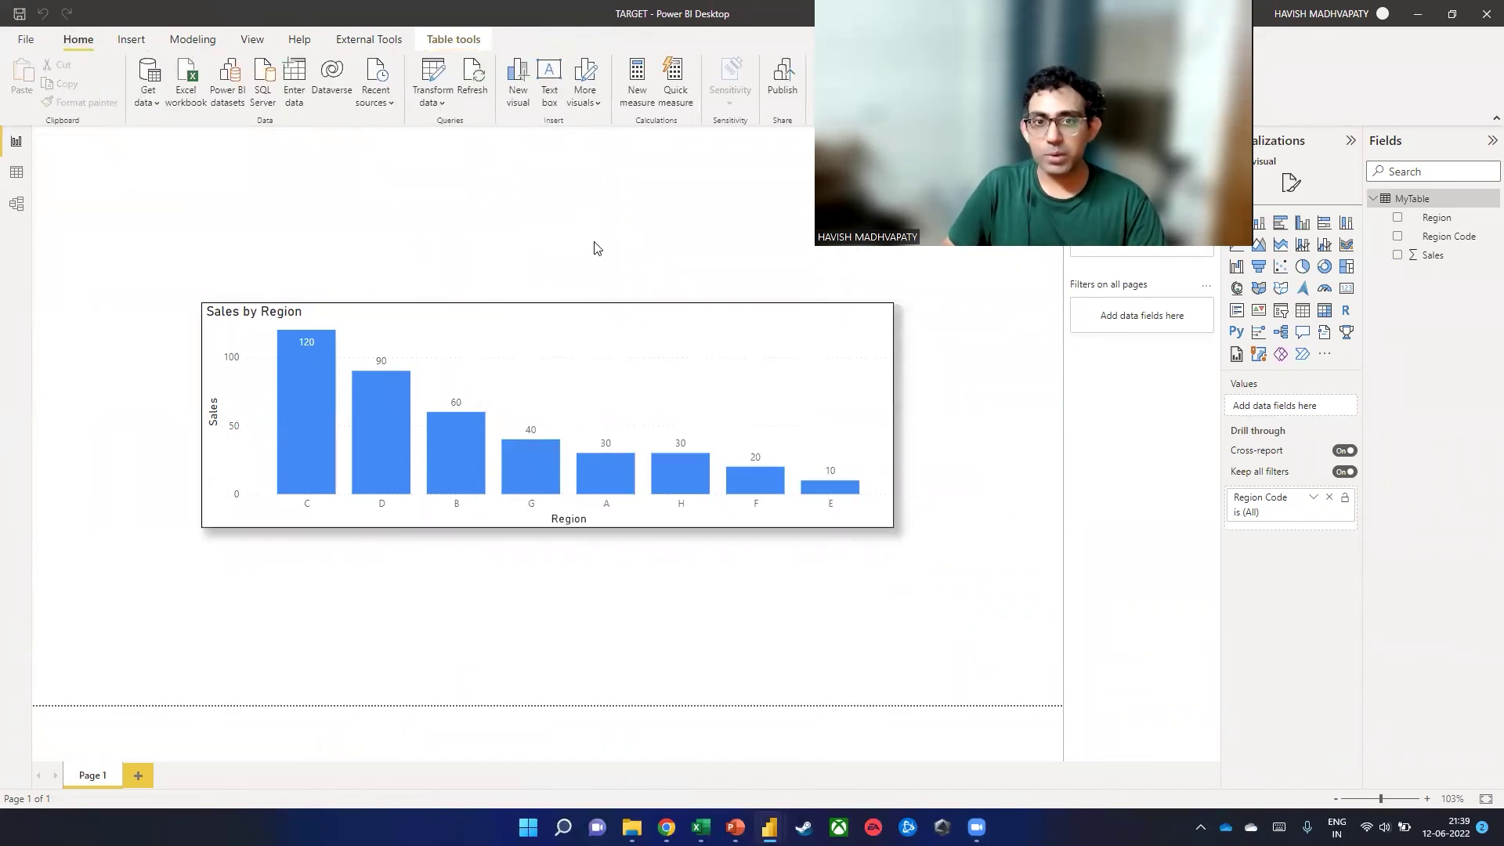
{"action": "left_click", "coordinate": [782, 79]}
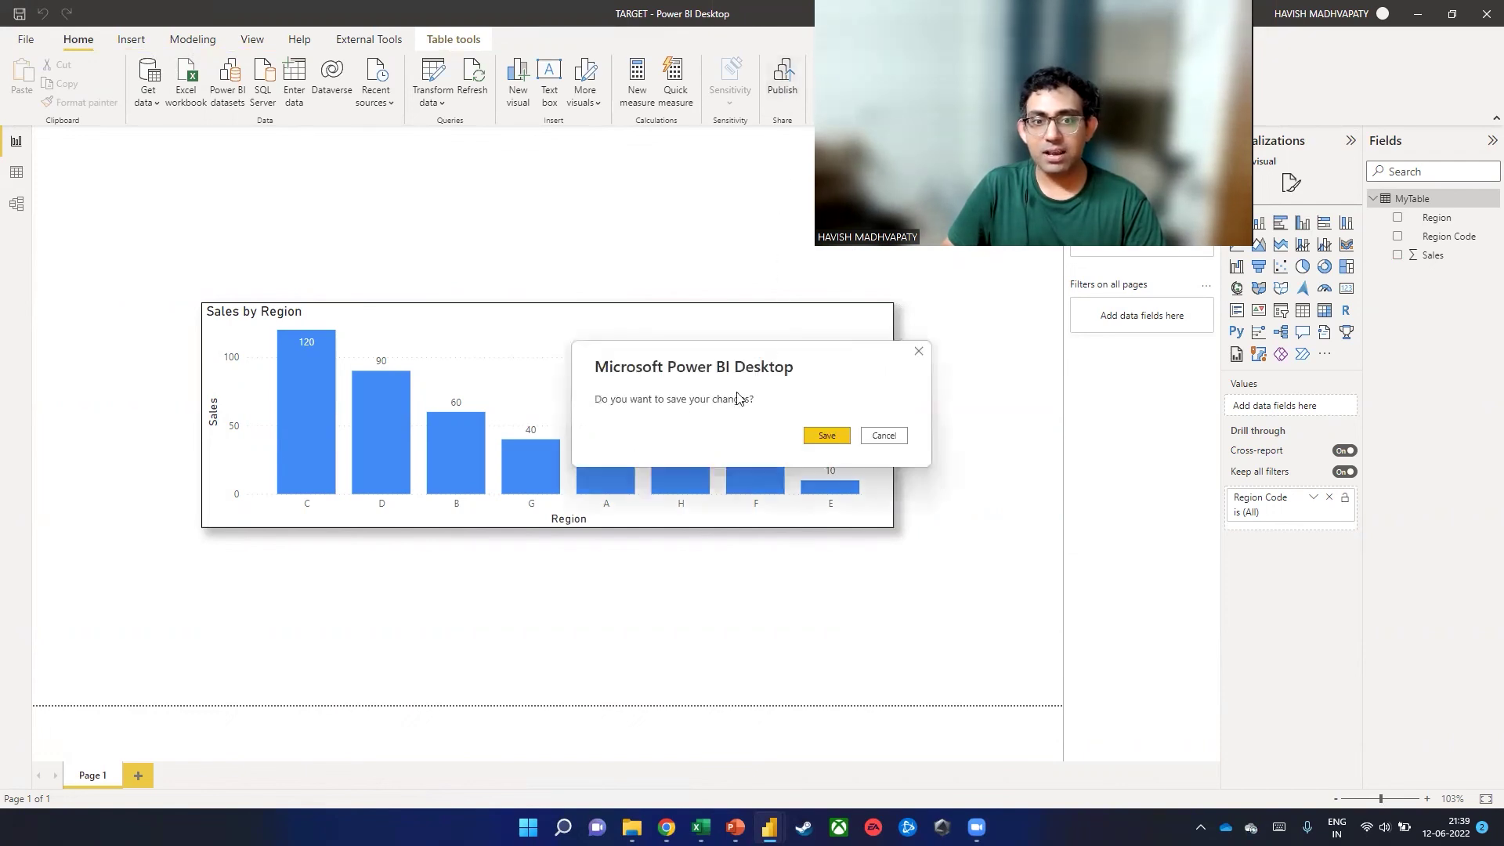
{"action": "left_click", "coordinate": [819, 436]}
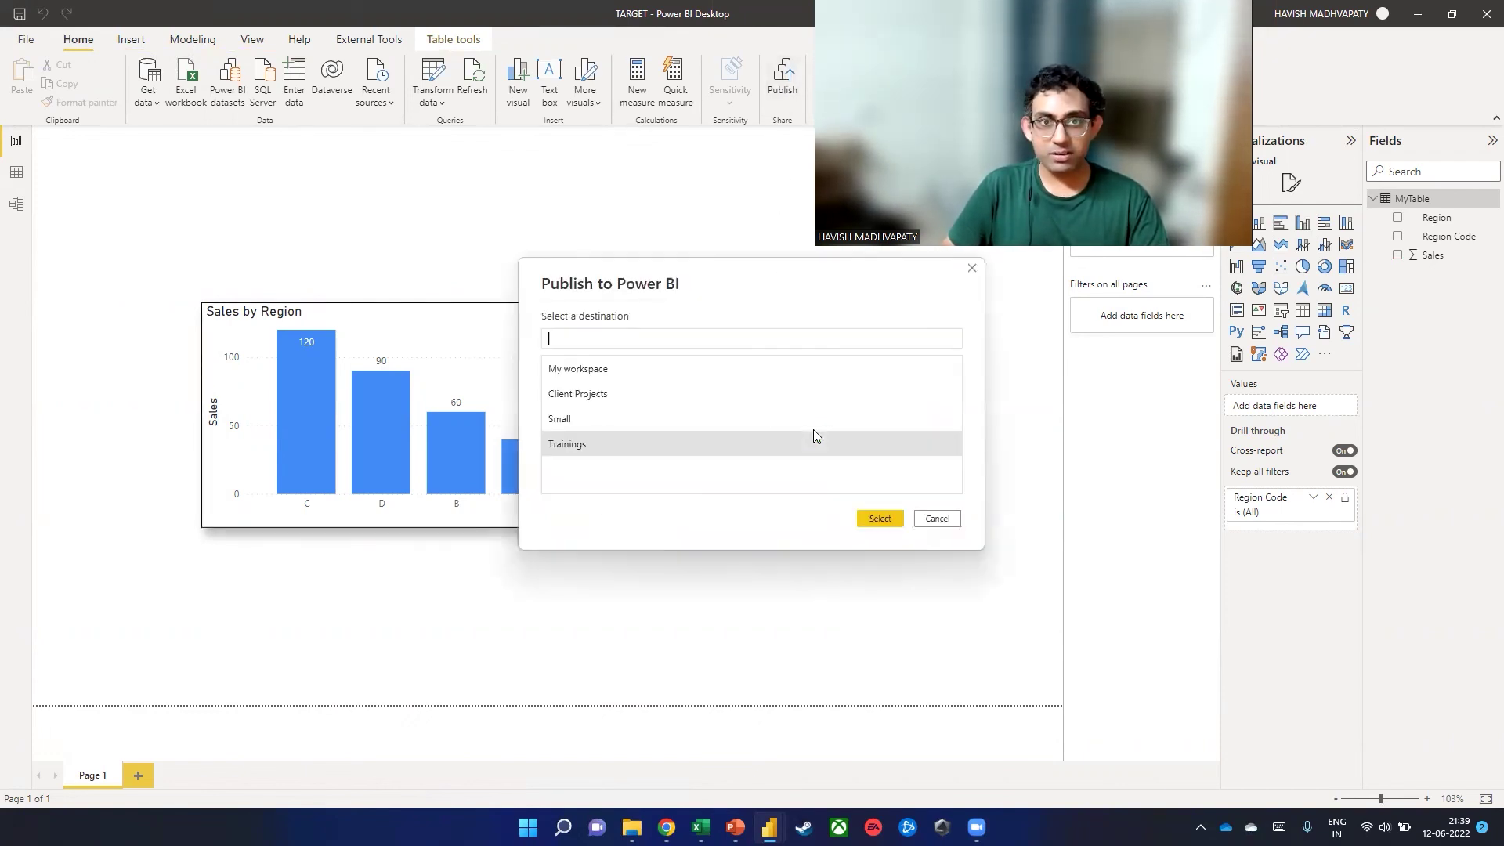
{"action": "left_click", "coordinate": [865, 513]}
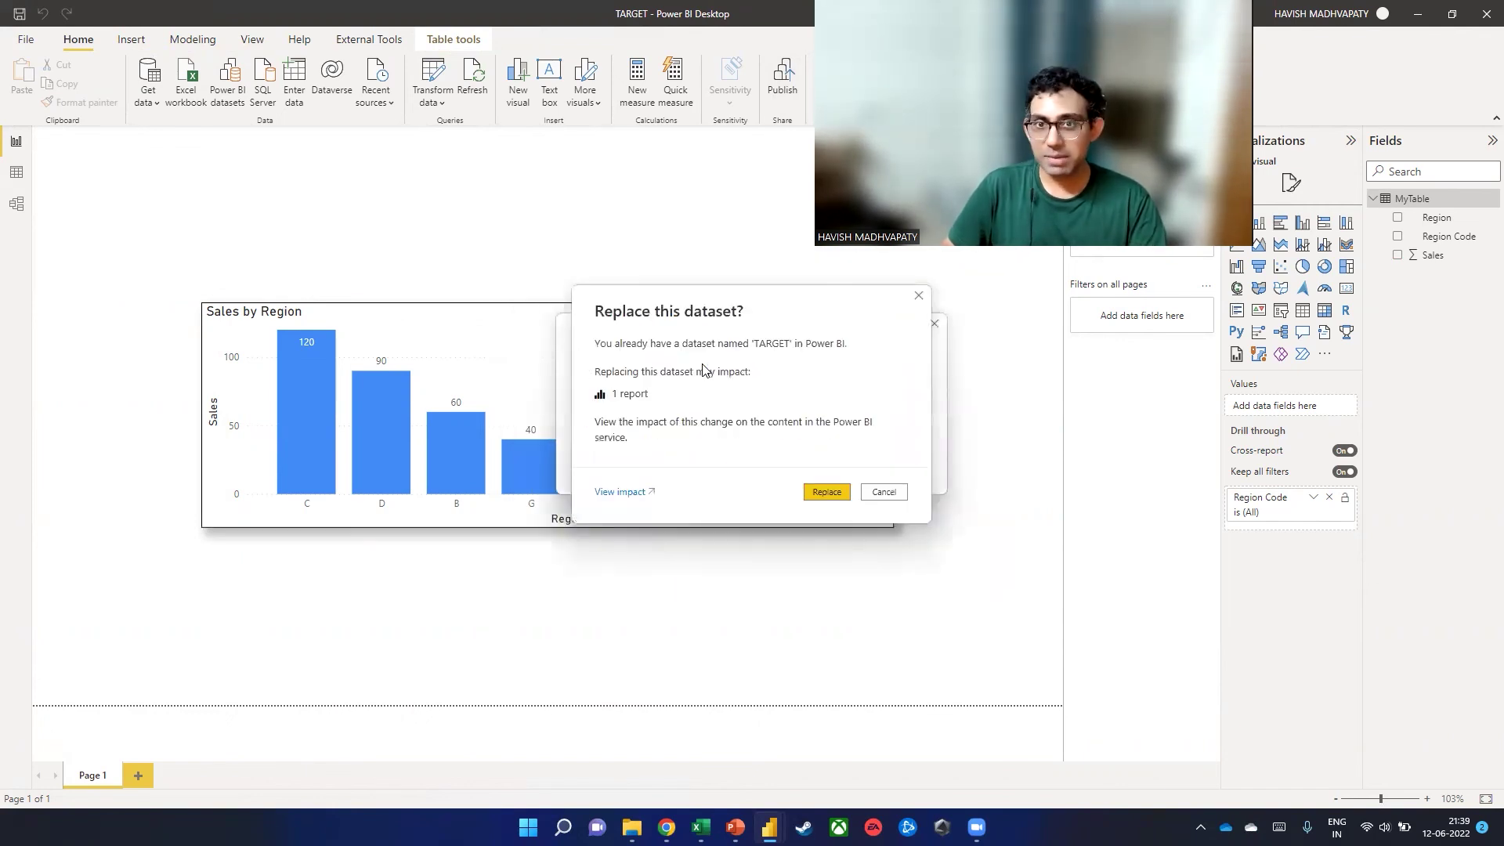
{"action": "left_click", "coordinate": [830, 493]}
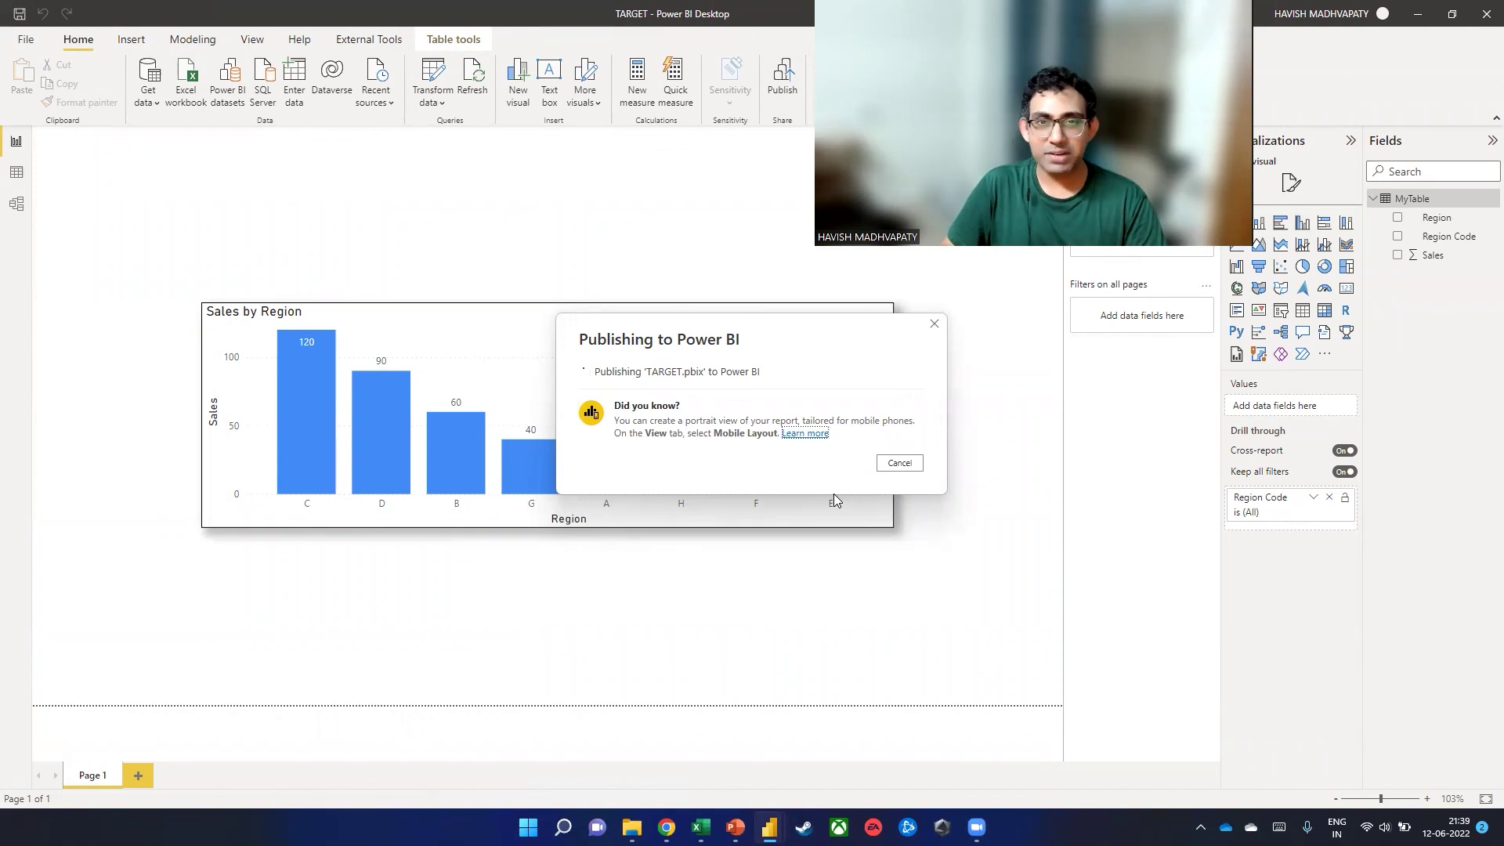
{"action": "left_click", "coordinate": [672, 404]}
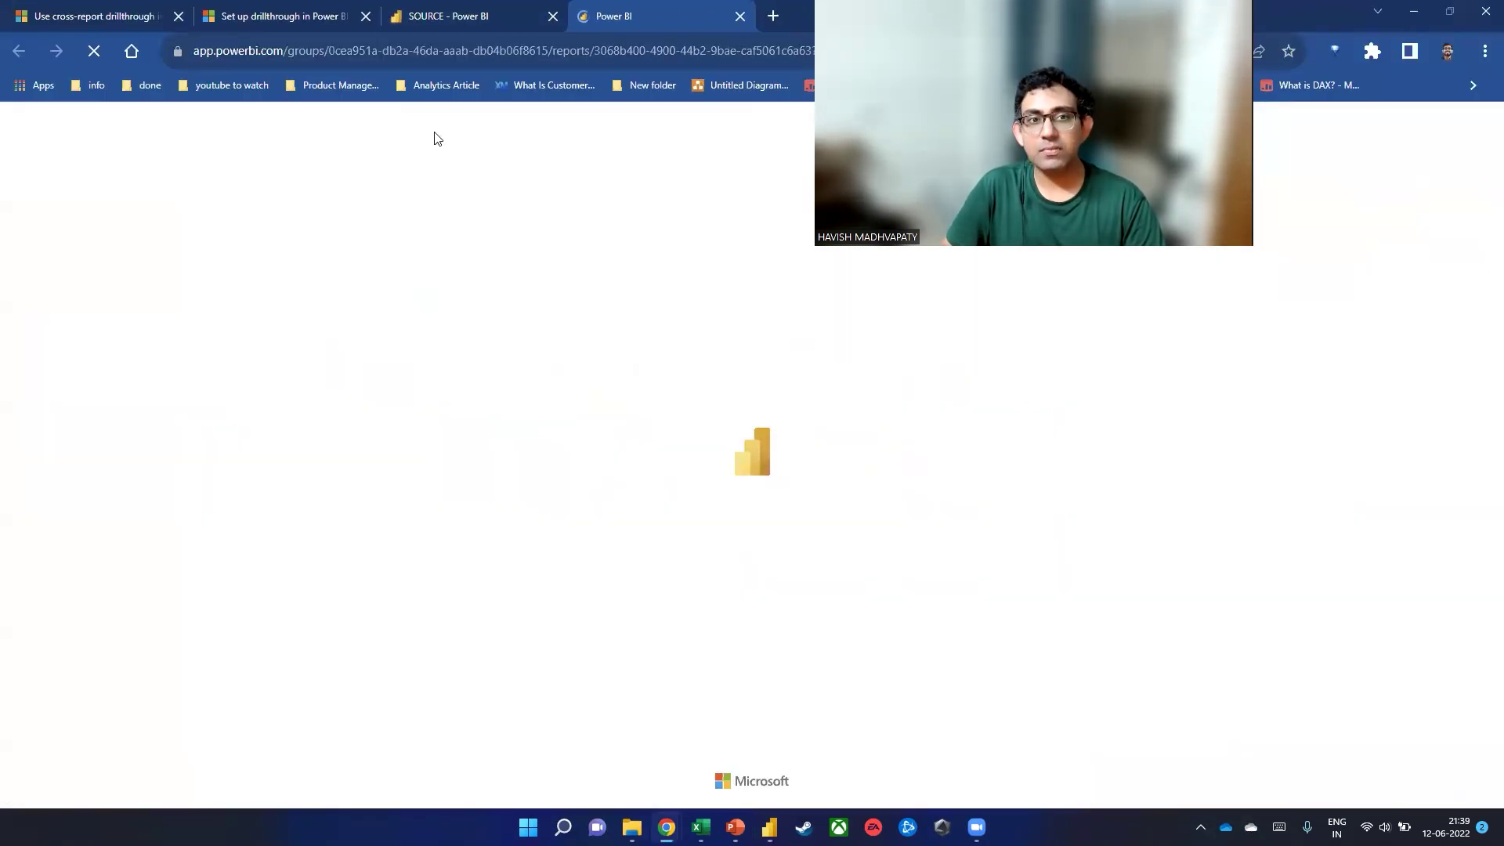
Step: In the published SOURCE report, drill through from the pie chart's X slice to Page 1 [TARGET], and return to SOURCE
{"action": "left_click", "coordinate": [485, 18]}
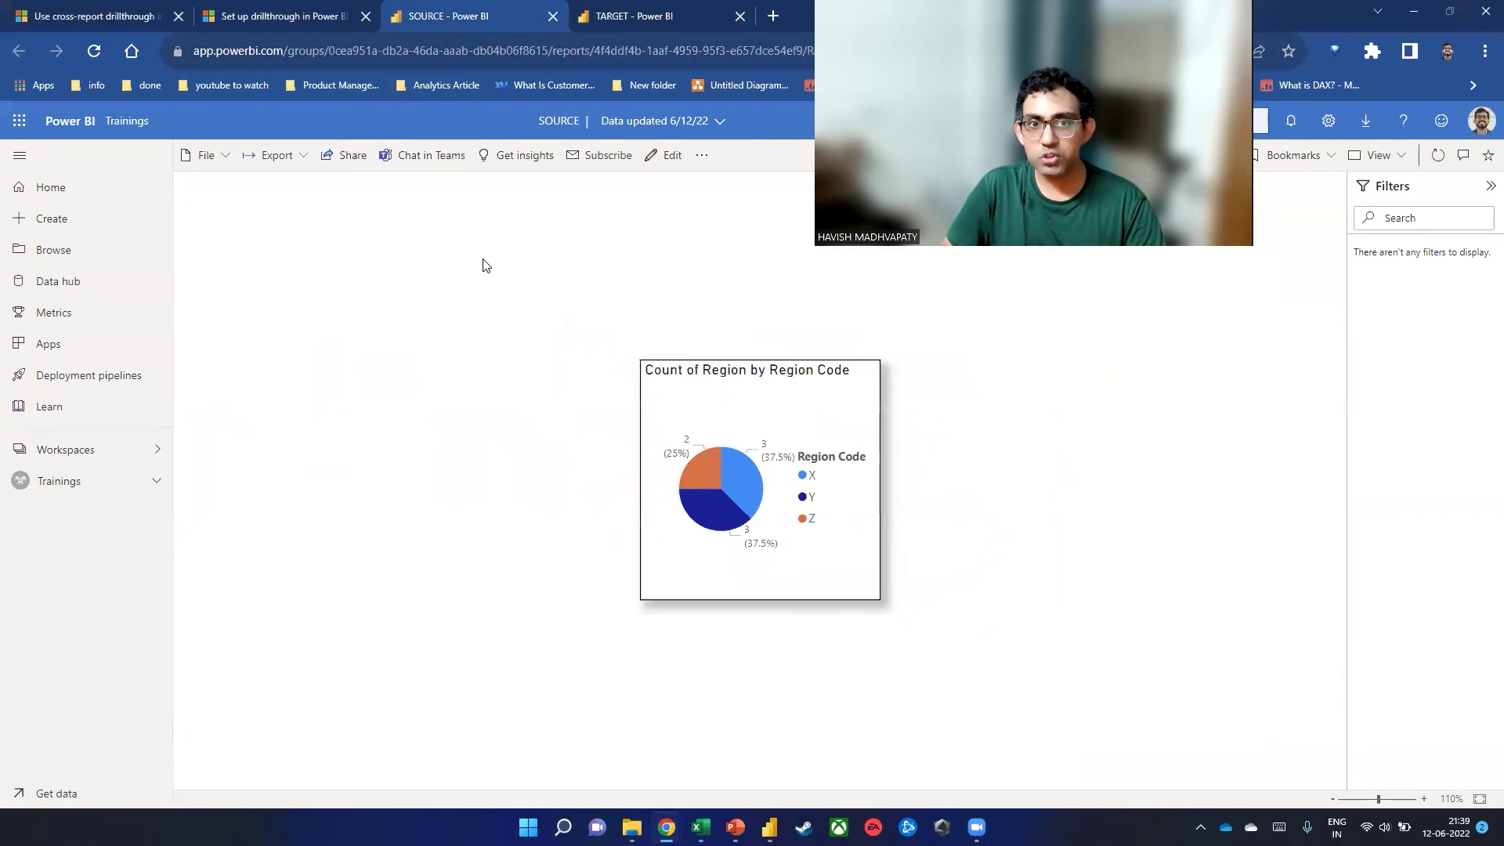
{"action": "right_click", "coordinate": [734, 484]}
{"action": "mouse_move", "coordinate": [818, 571]}
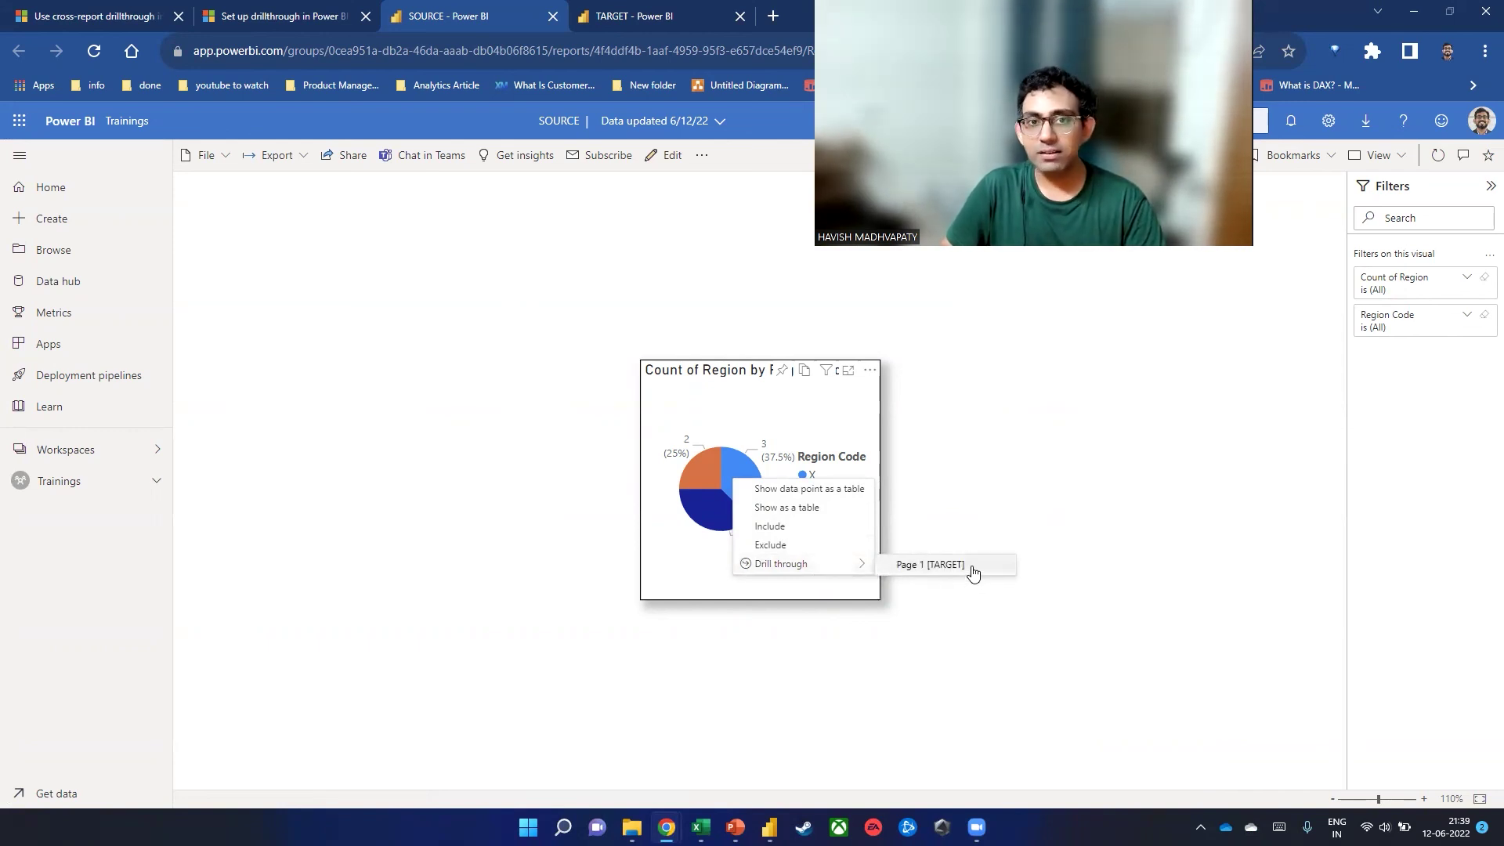
{"action": "left_click", "coordinate": [931, 564]}
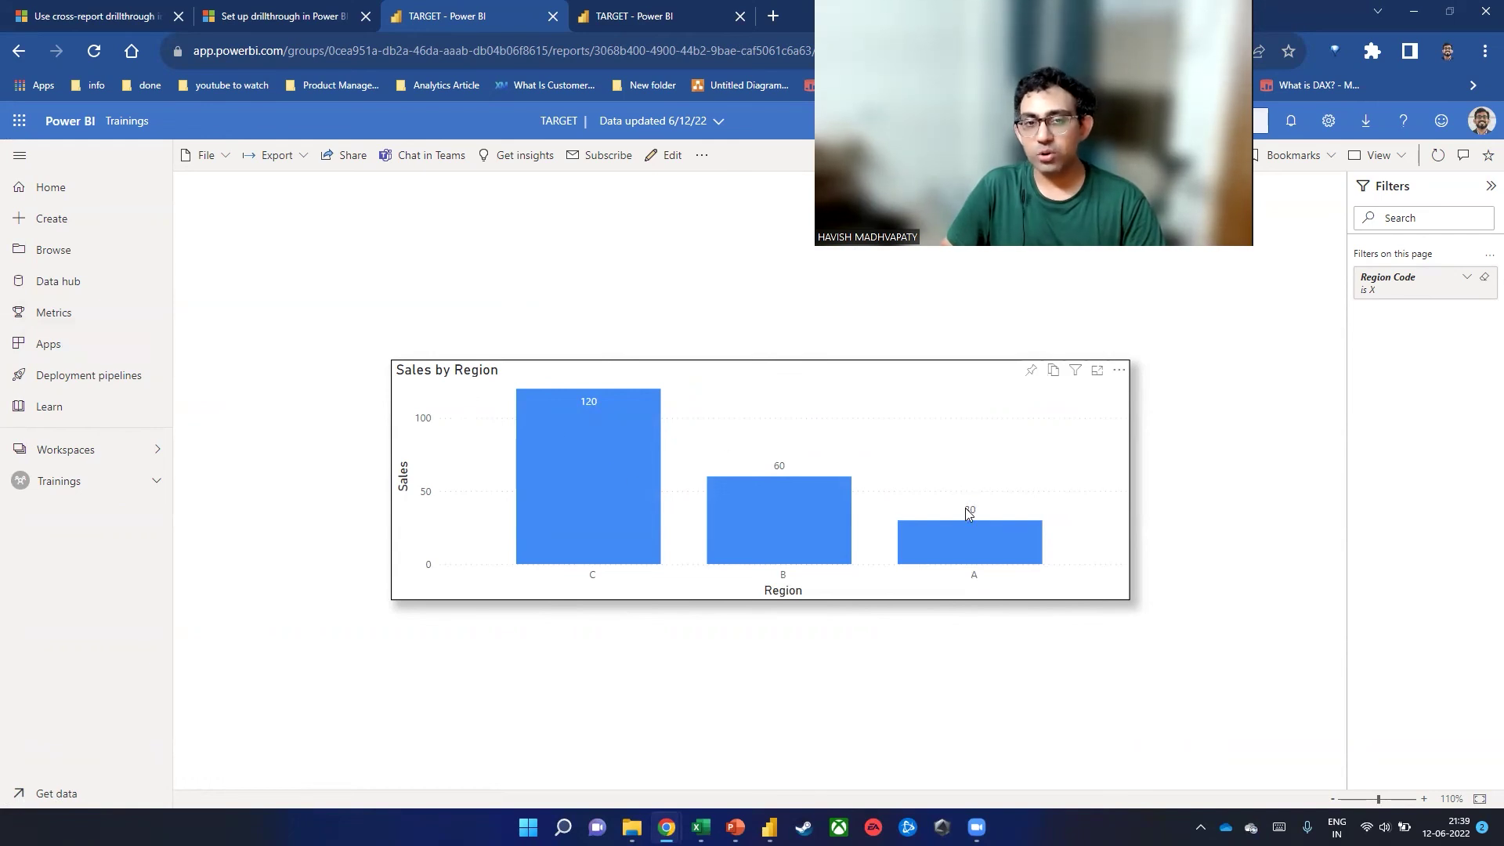
{"action": "left_click", "coordinate": [18, 50]}
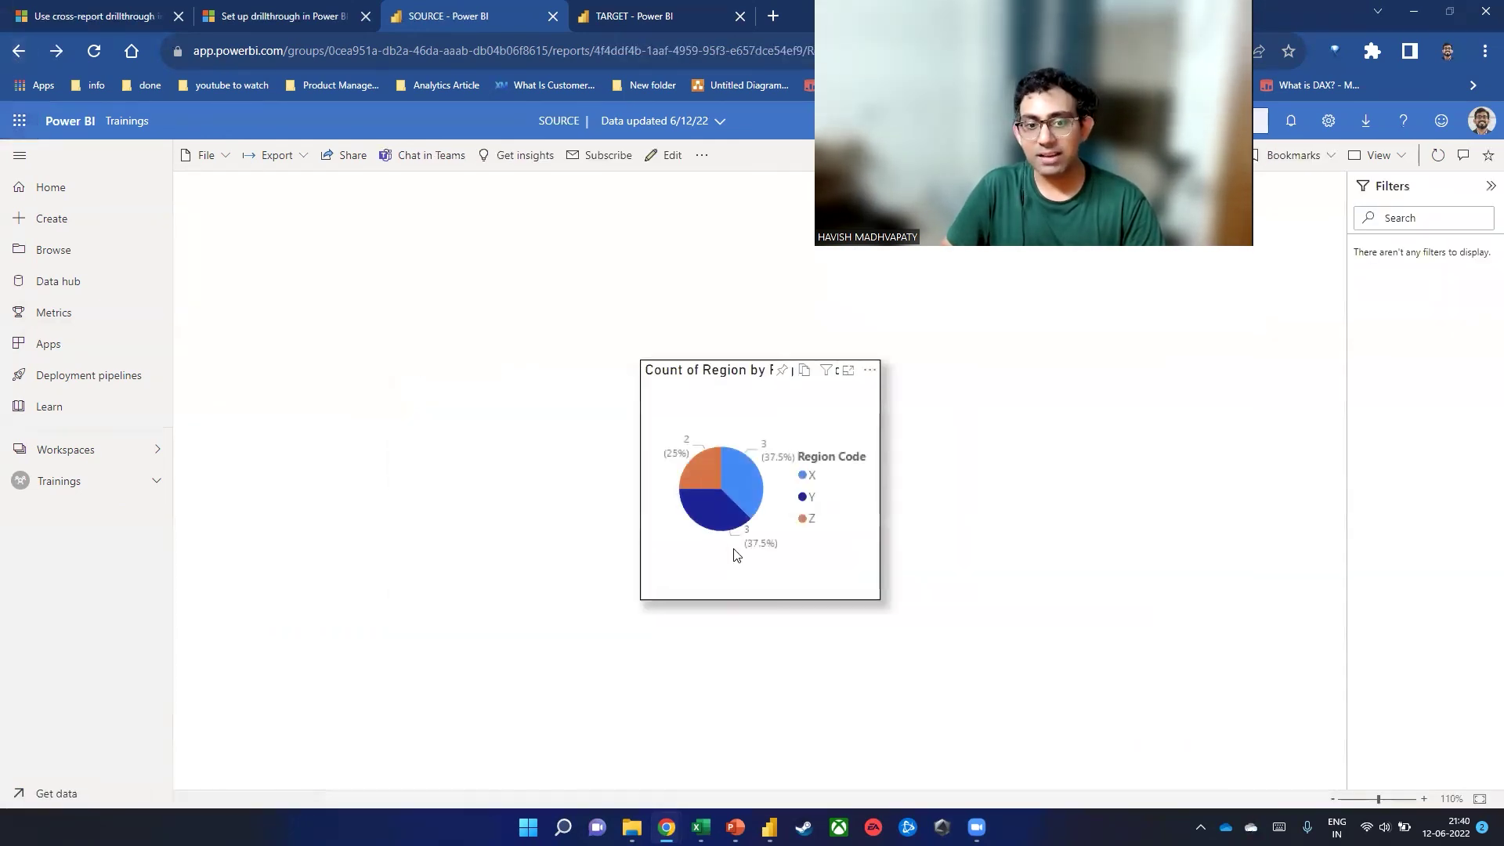
Step: Drill through from the pie chart's Y slice to Page 1 [TARGET], and return to the SOURCE report
{"action": "right_click", "coordinate": [711, 522]}
{"action": "mouse_move", "coordinate": [758, 601]}
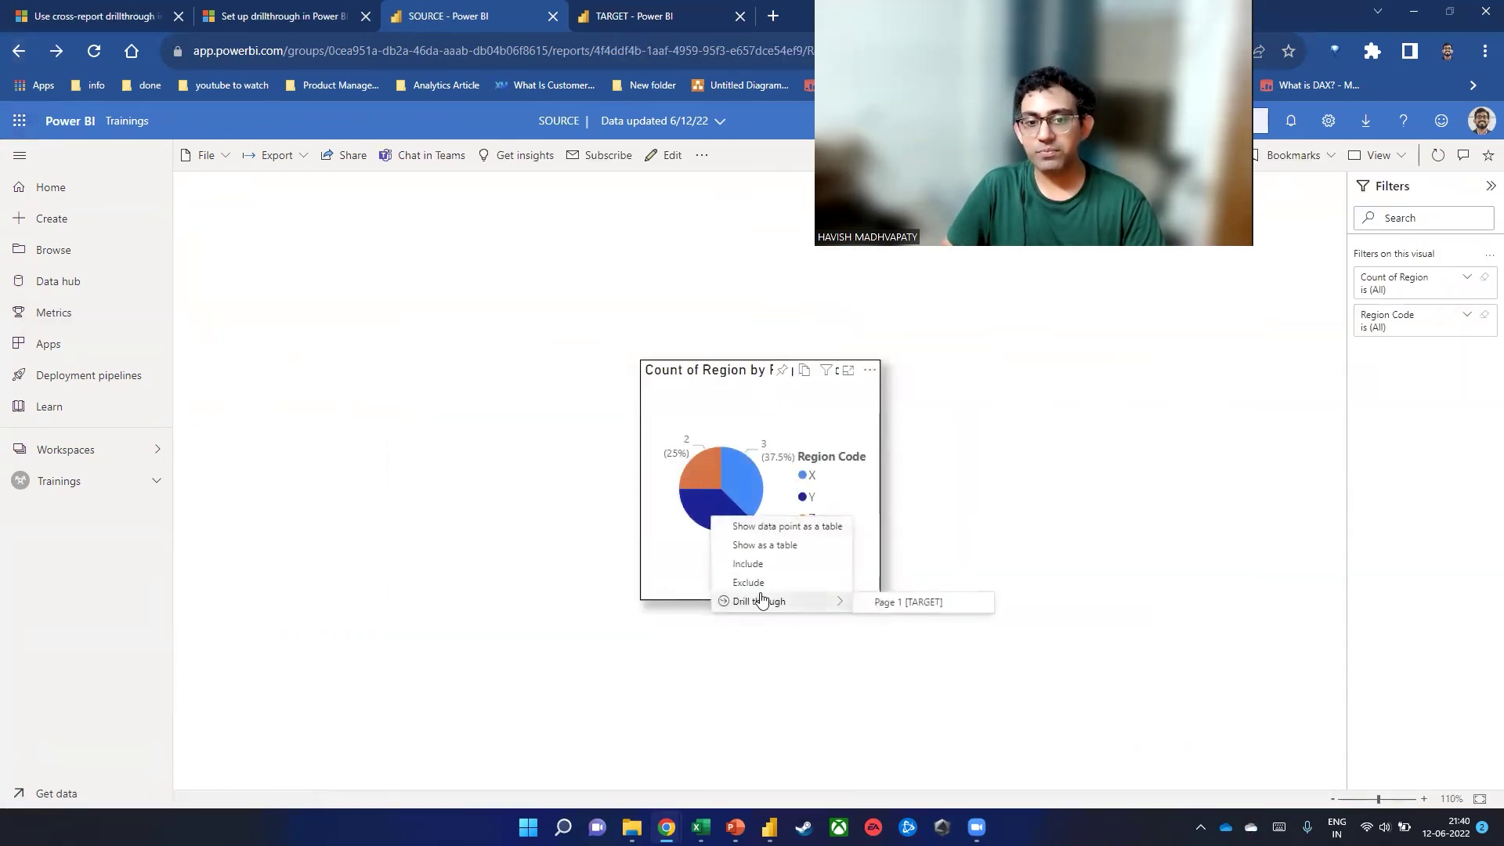
{"action": "left_click", "coordinate": [874, 608]}
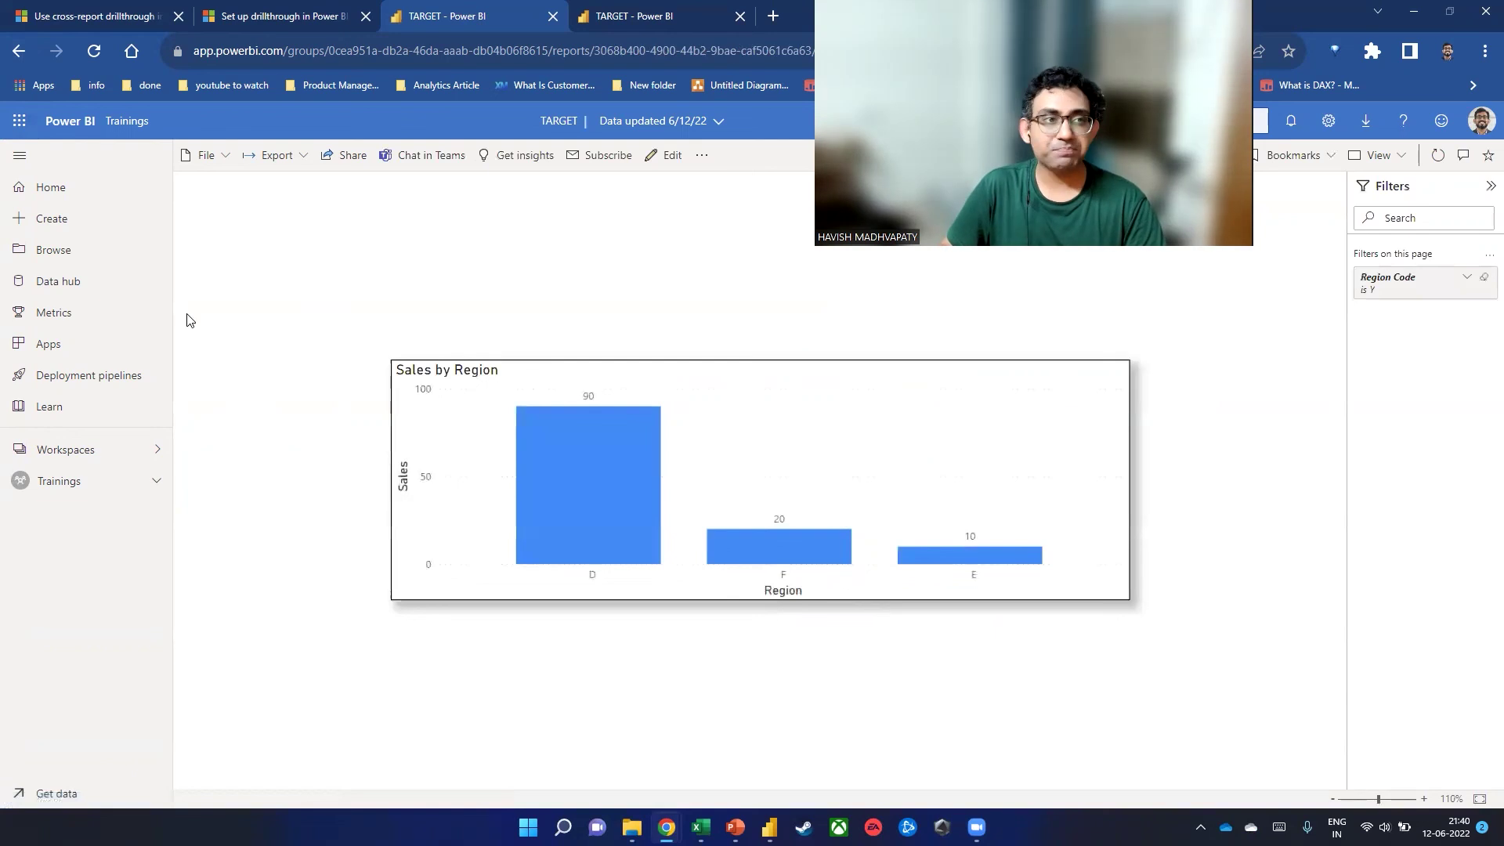
{"action": "left_click", "coordinate": [22, 52]}
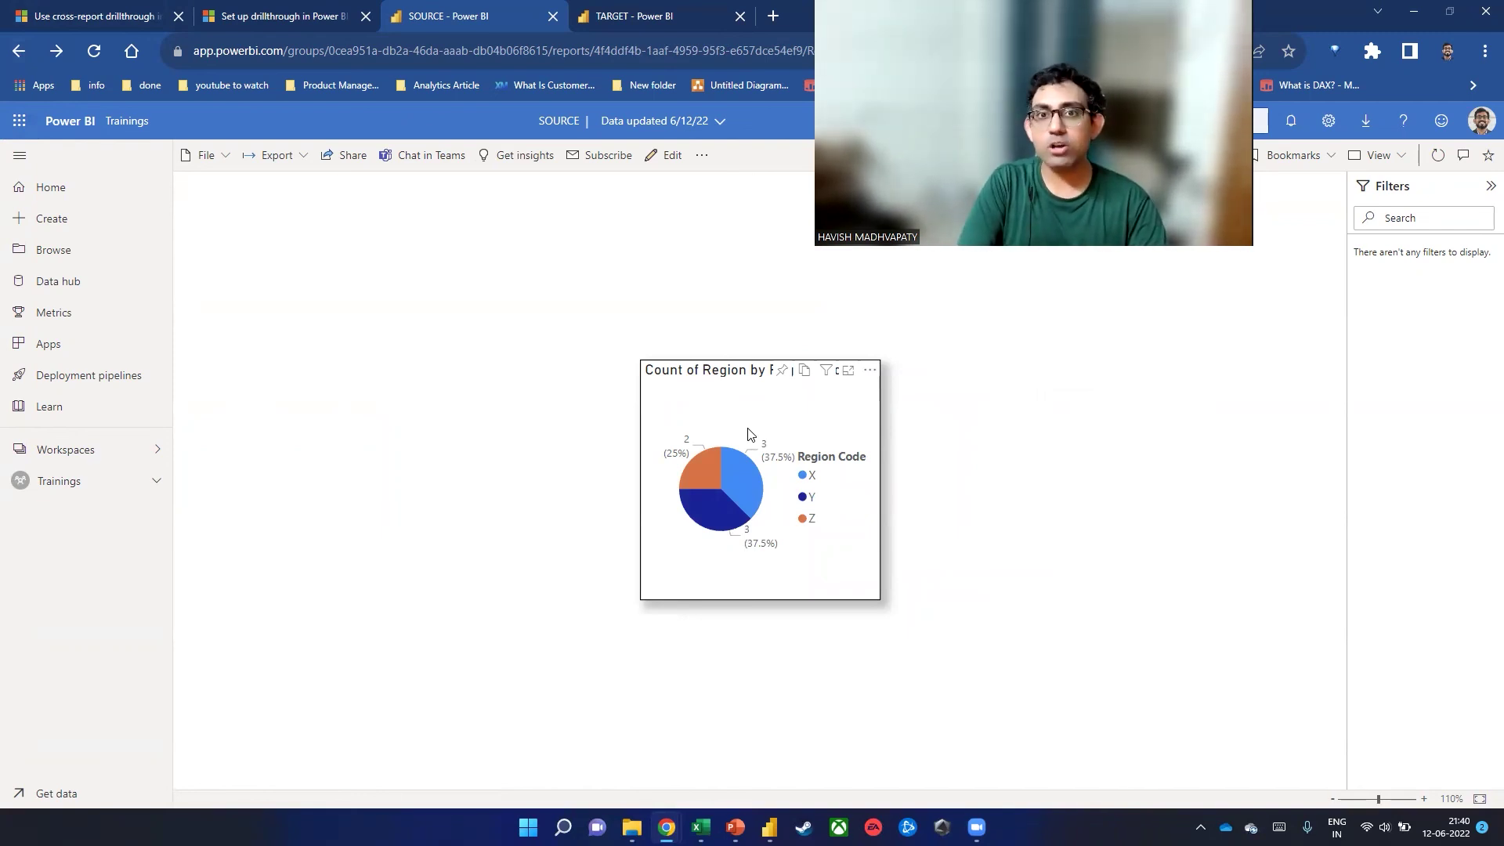
{"action": "mouse_move", "coordinate": [729, 502]}
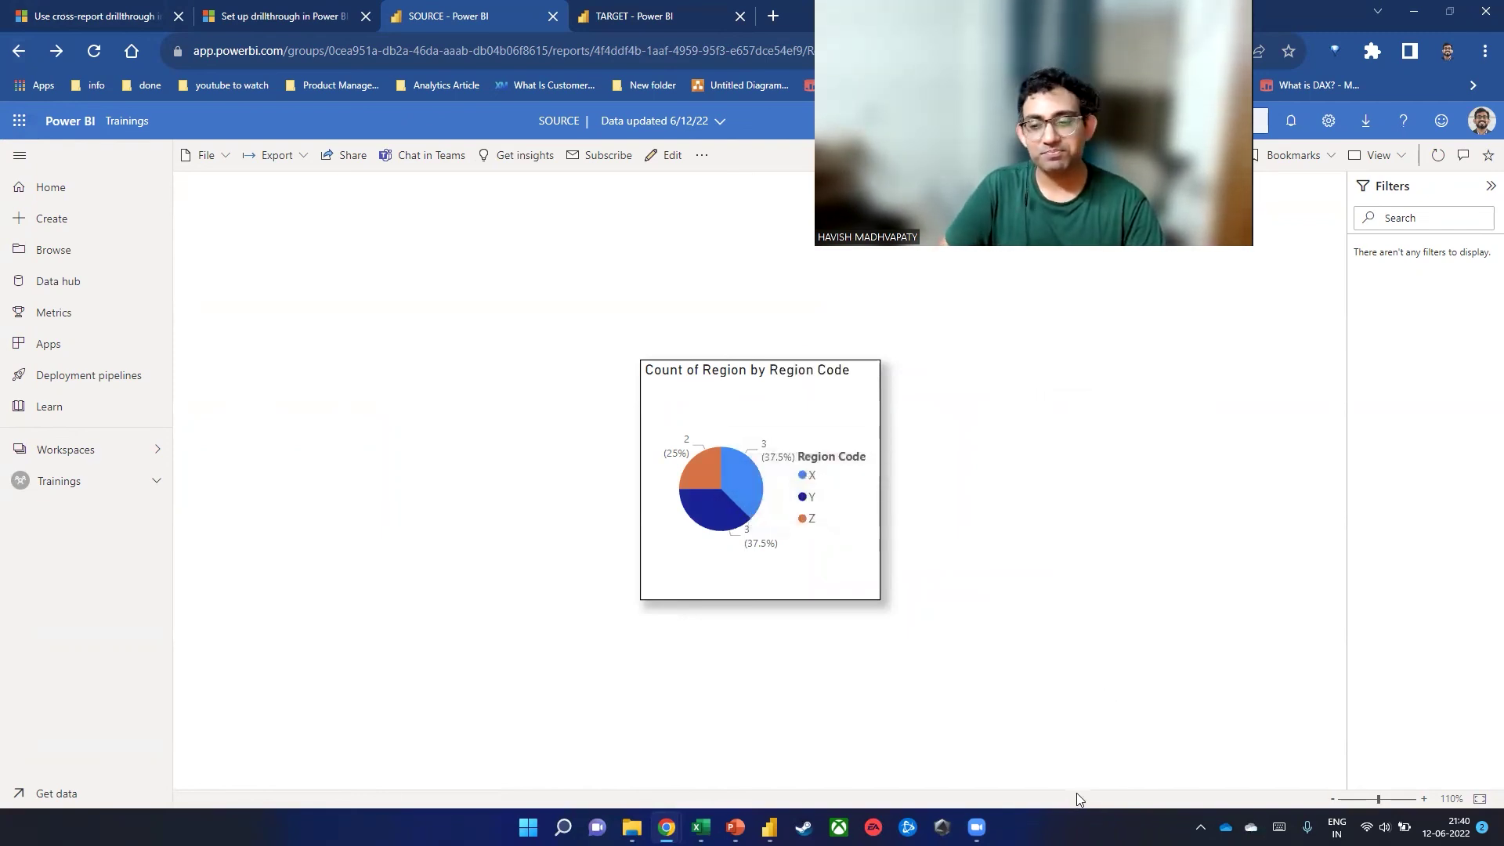